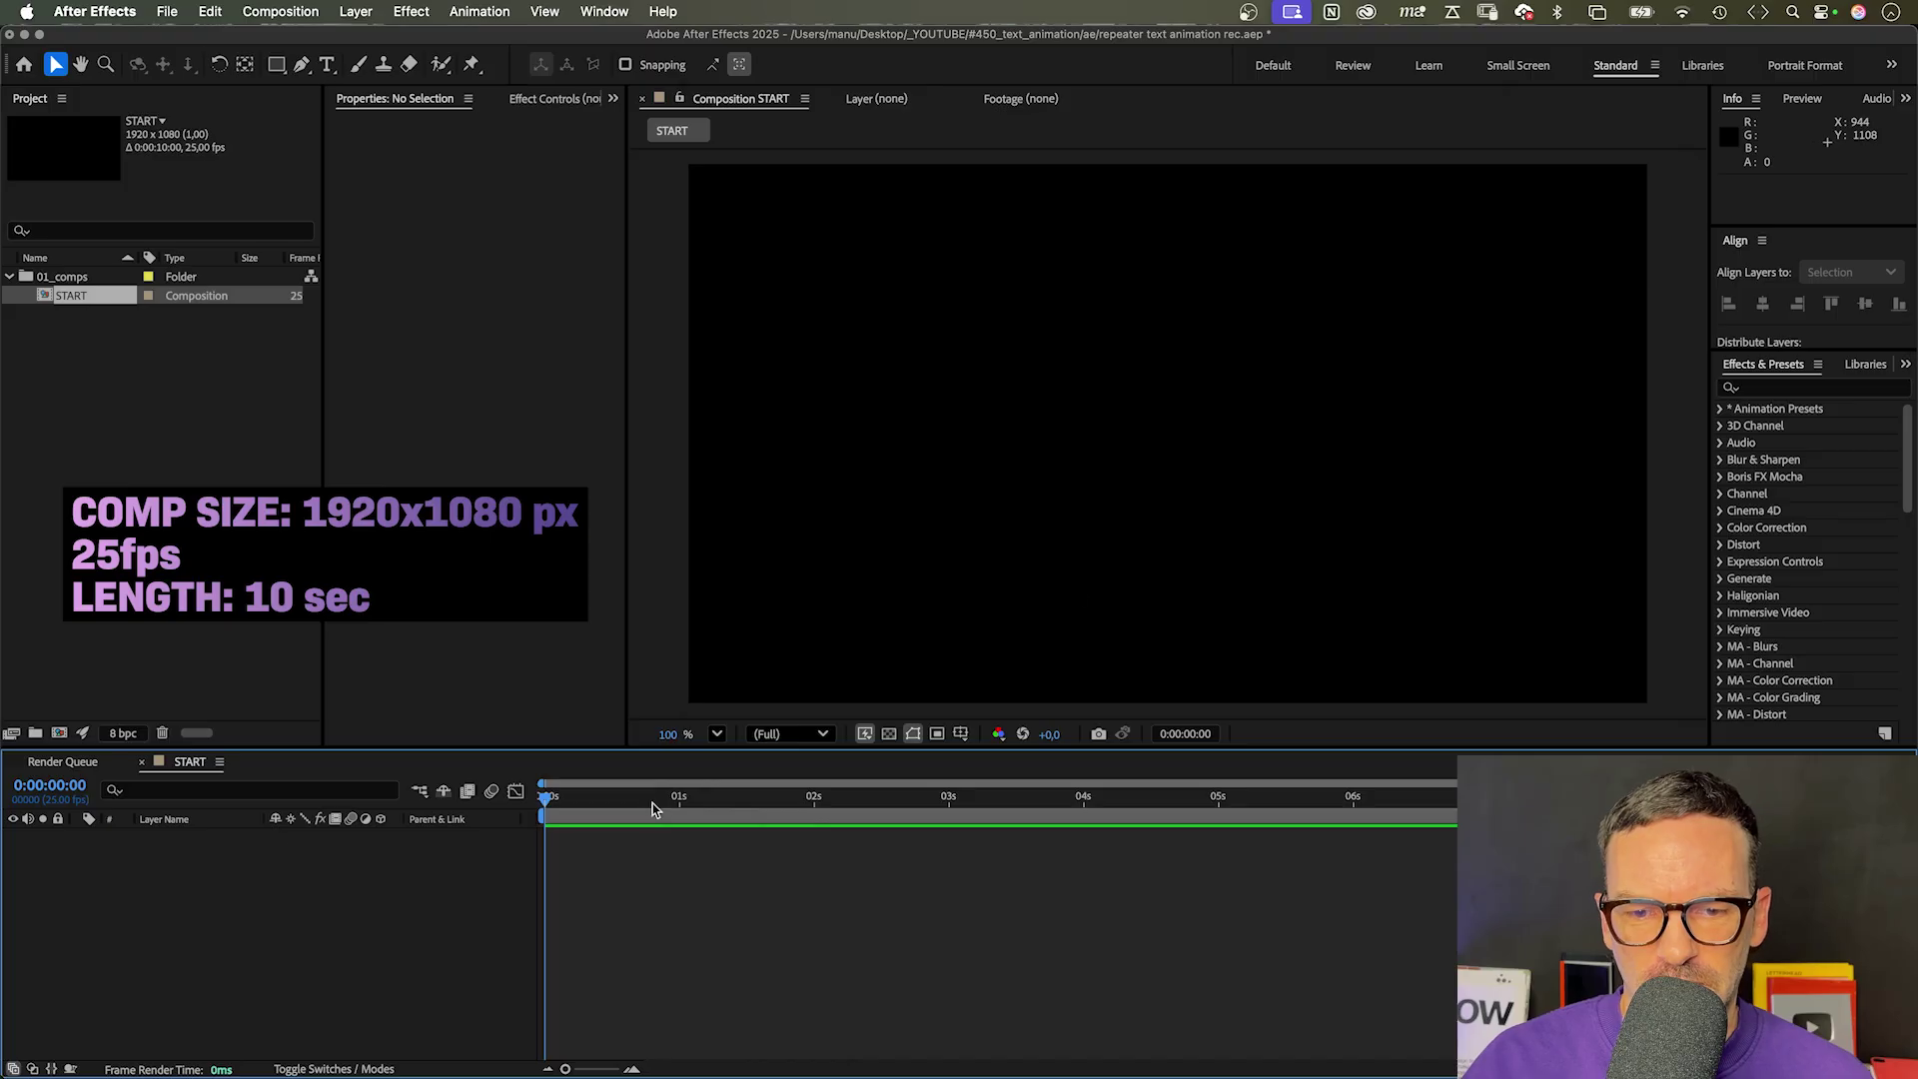
Step: Add a text layer reading 'start' to the START composition
left_click(328, 65)
left_click(1069, 442)
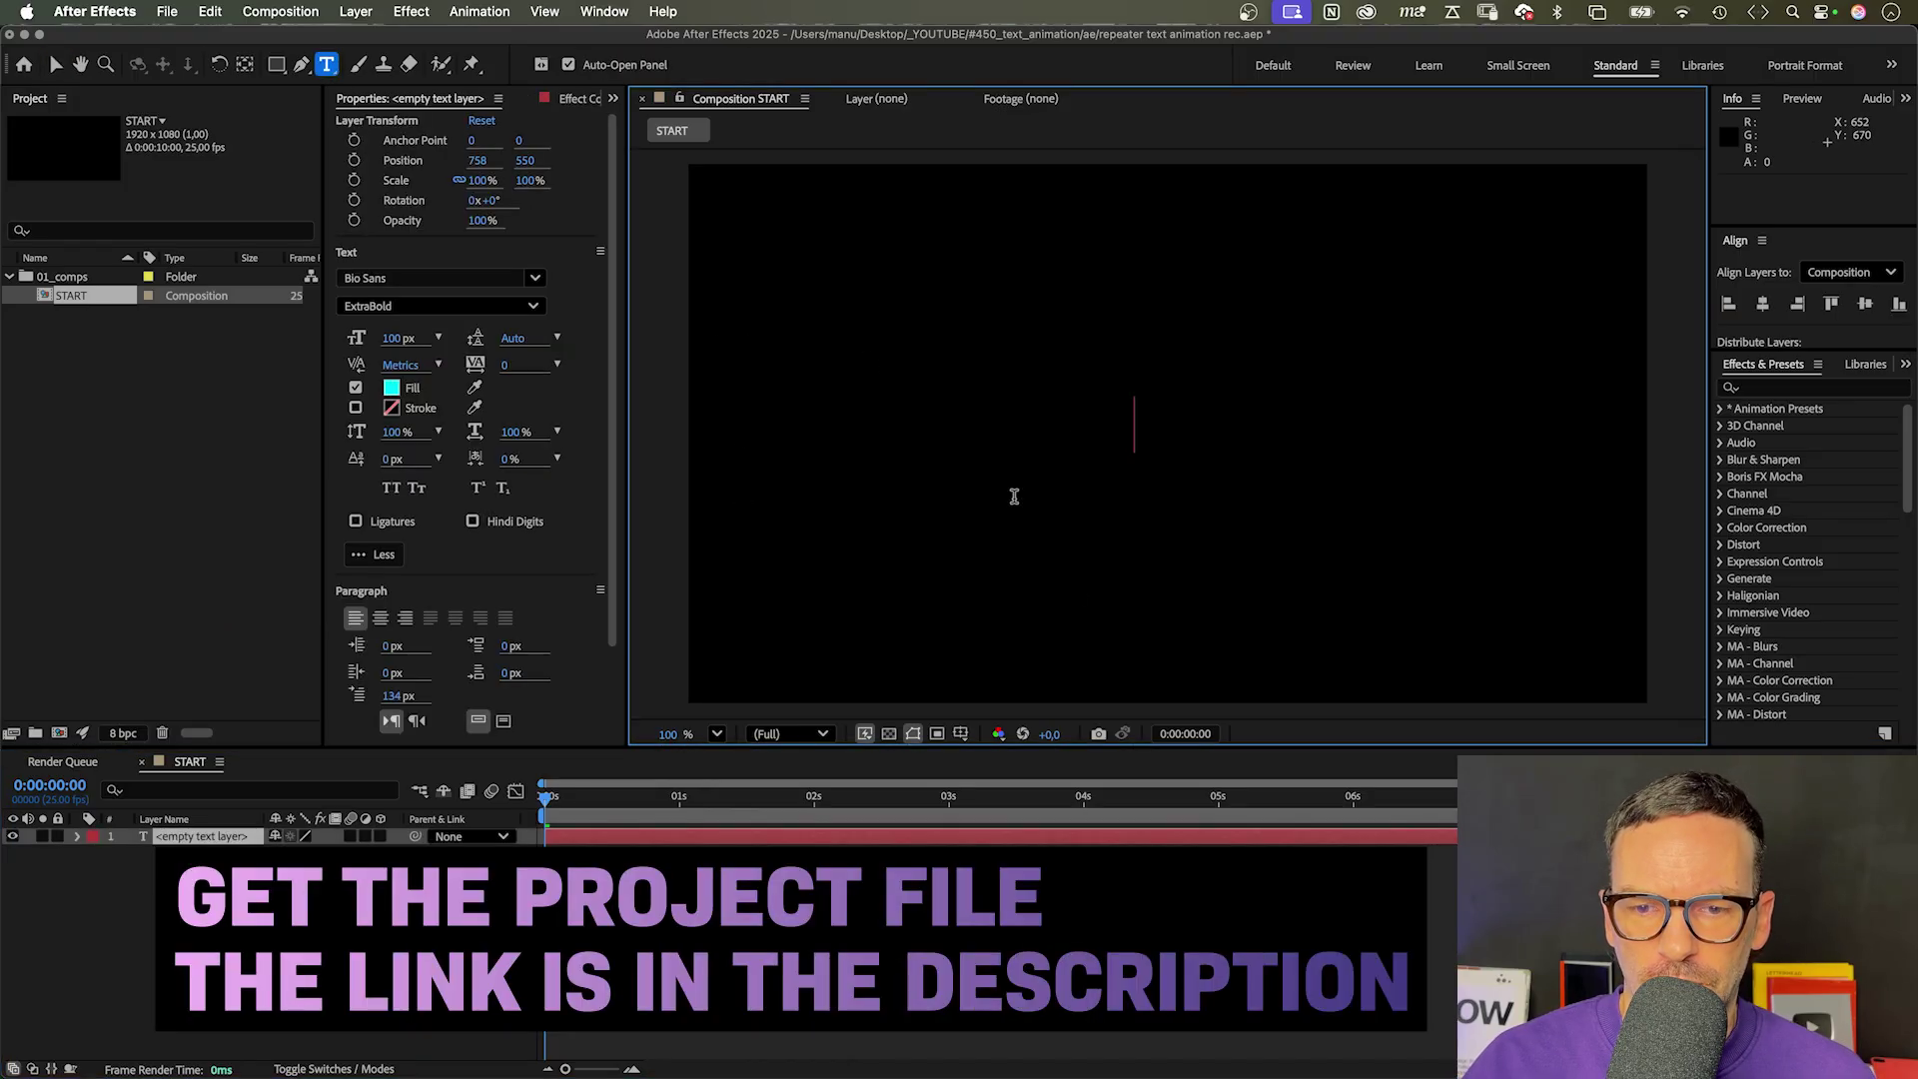
type("start")
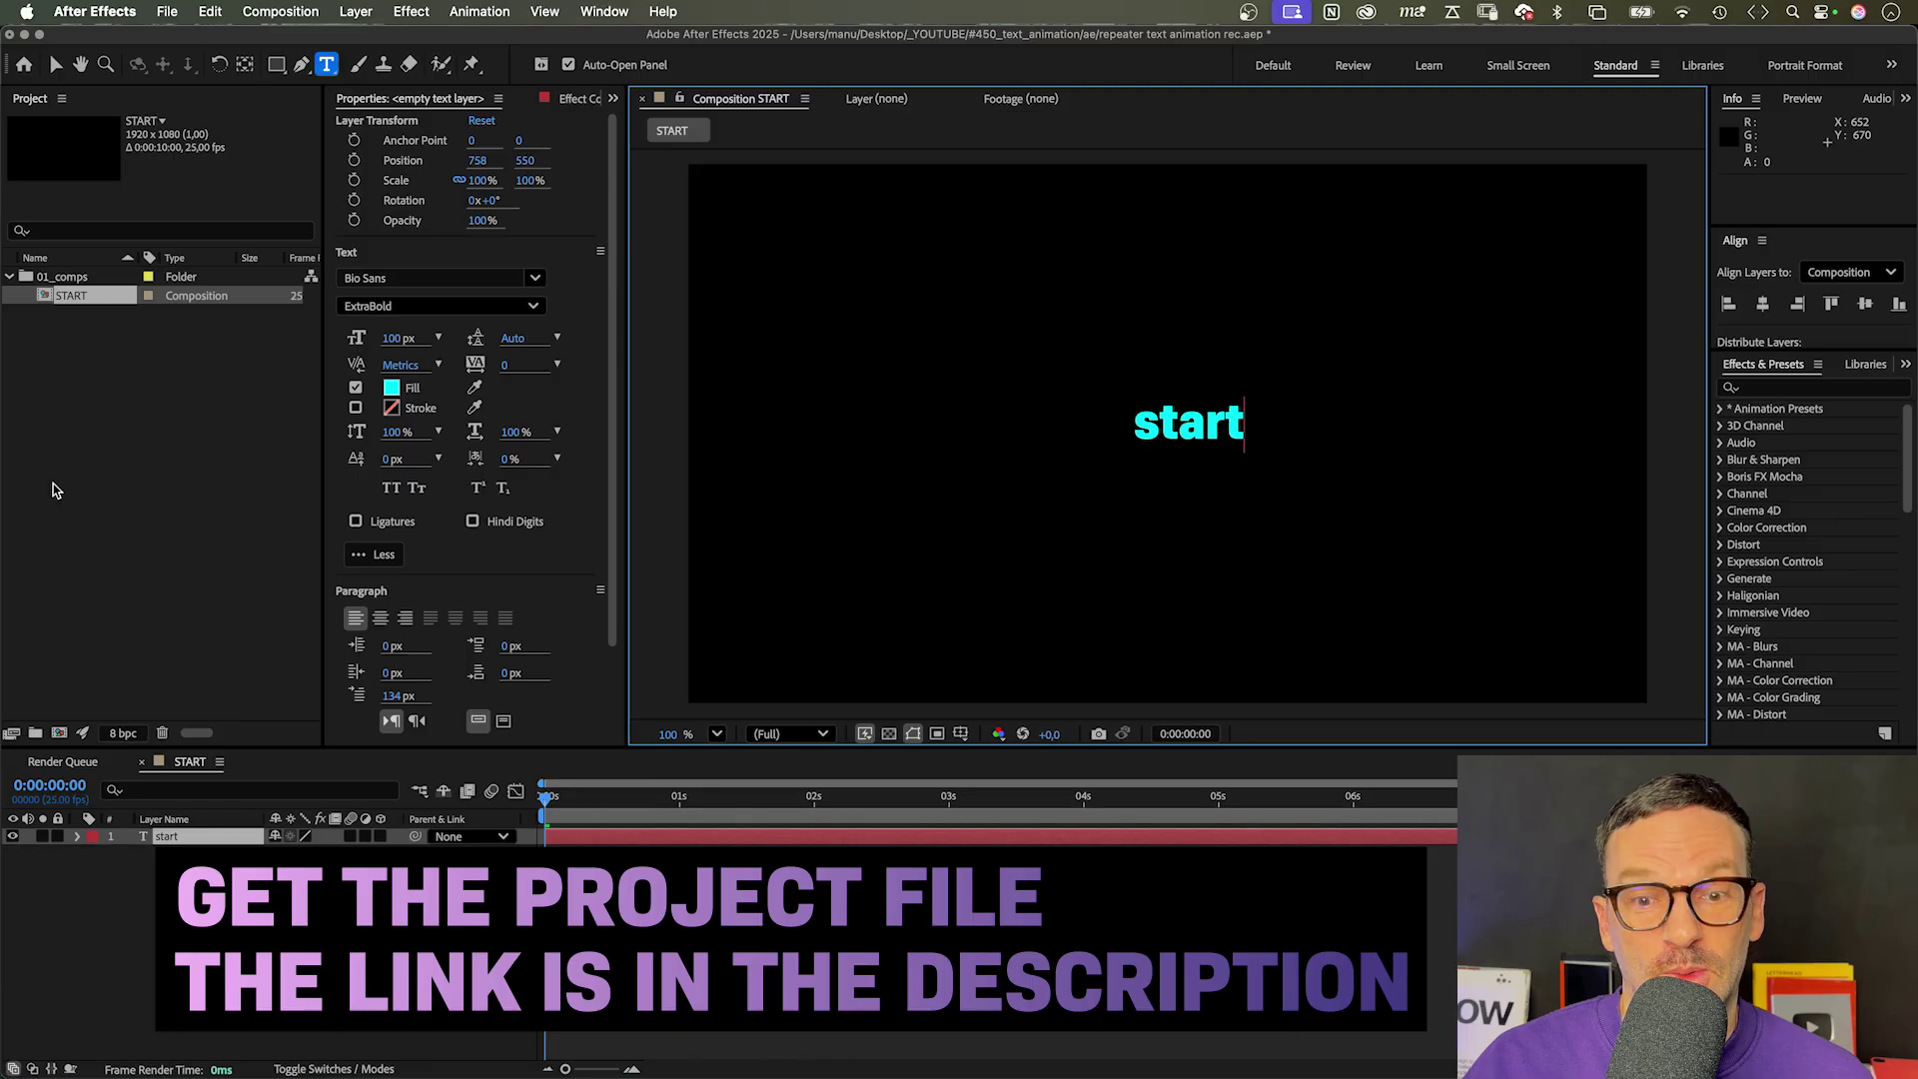
left_click(56, 64)
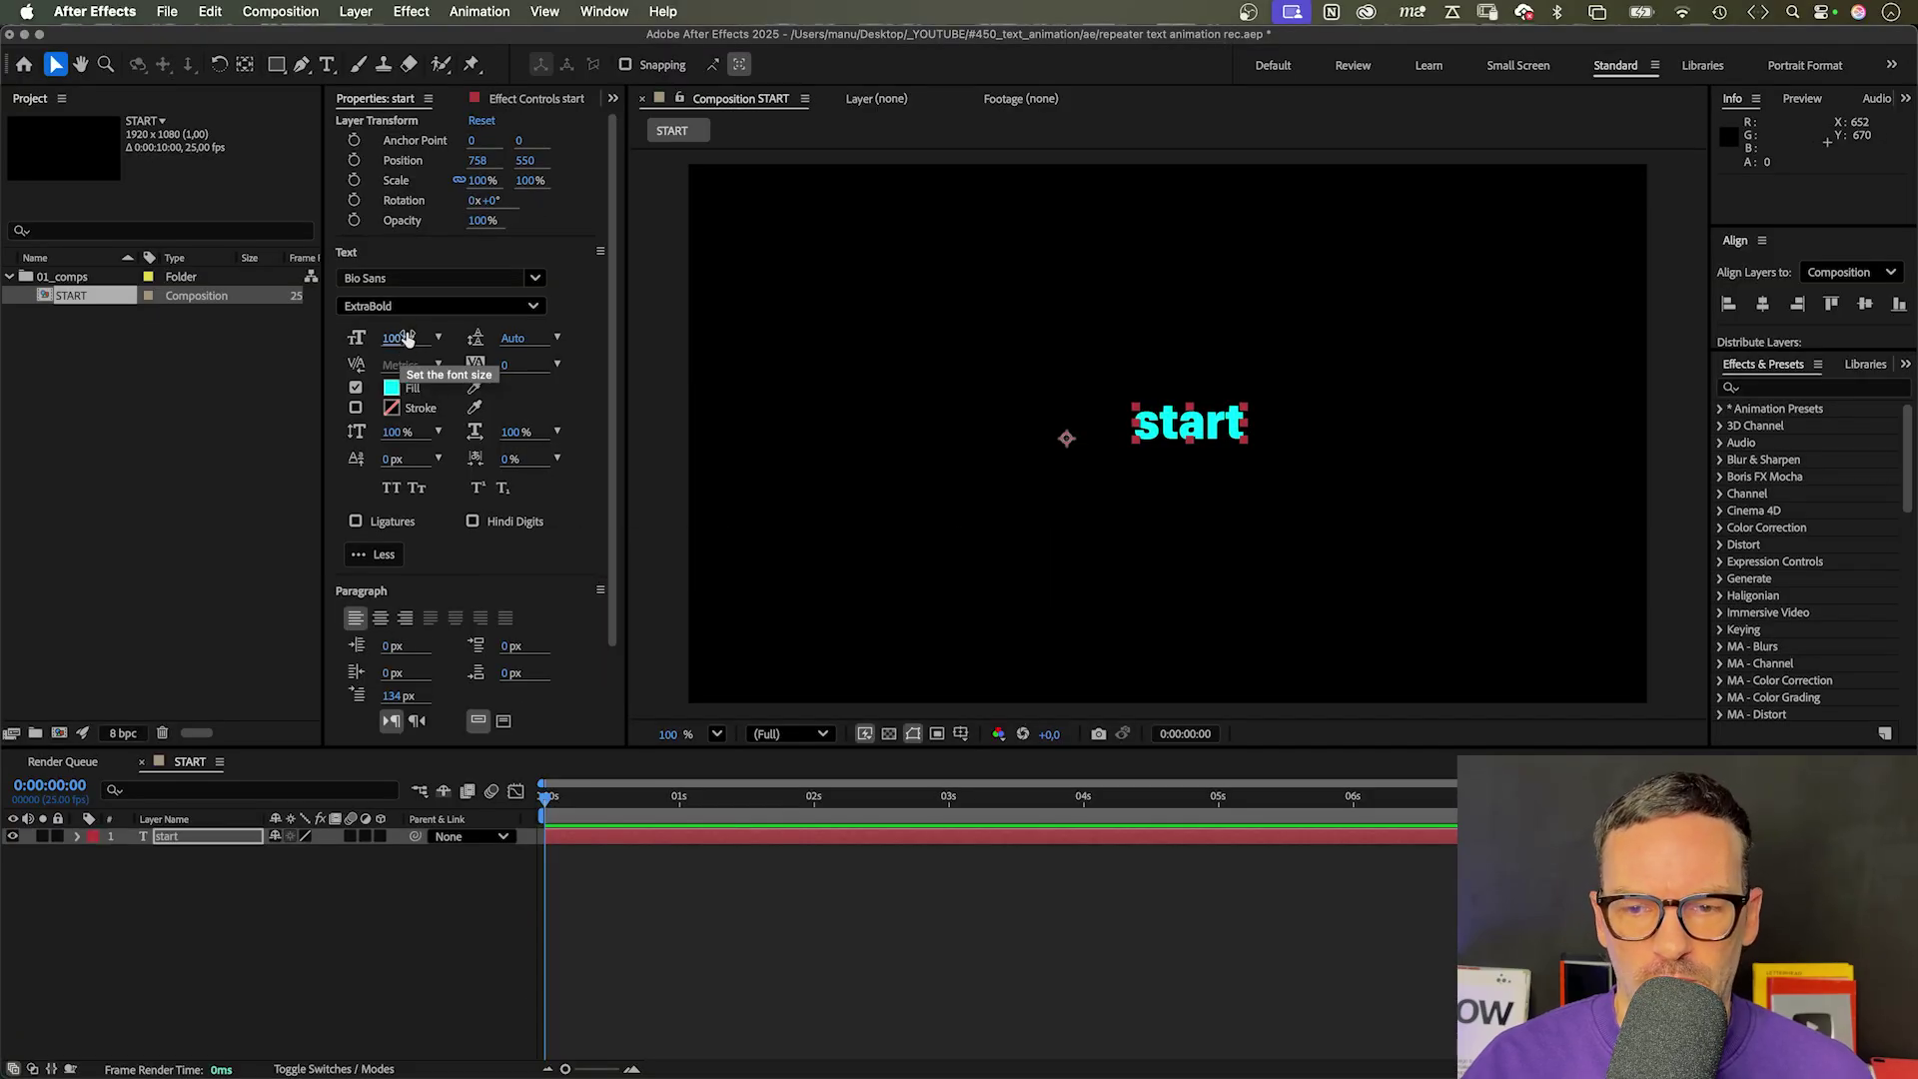
Step: Give the text a 000000 black fill with no stroke, undoing a trial scale change
left_click(392, 387)
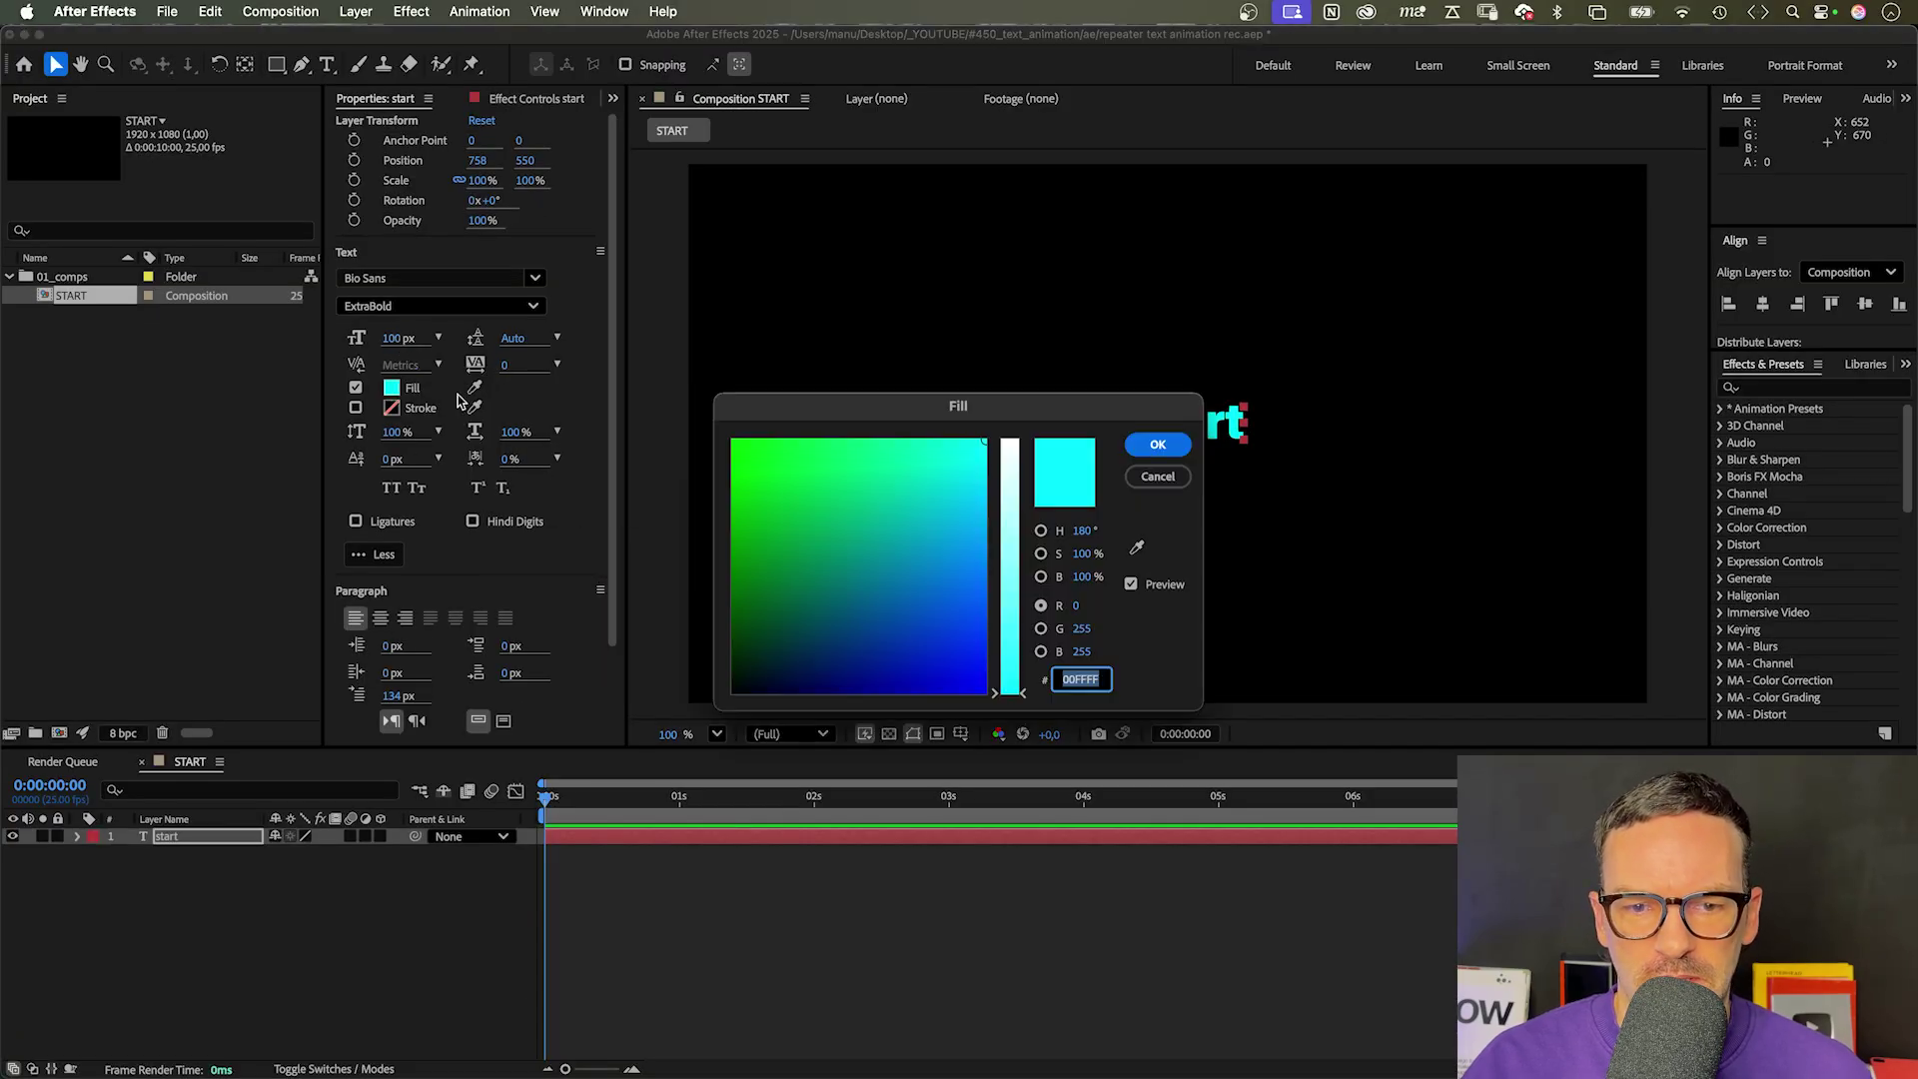
type("000000")
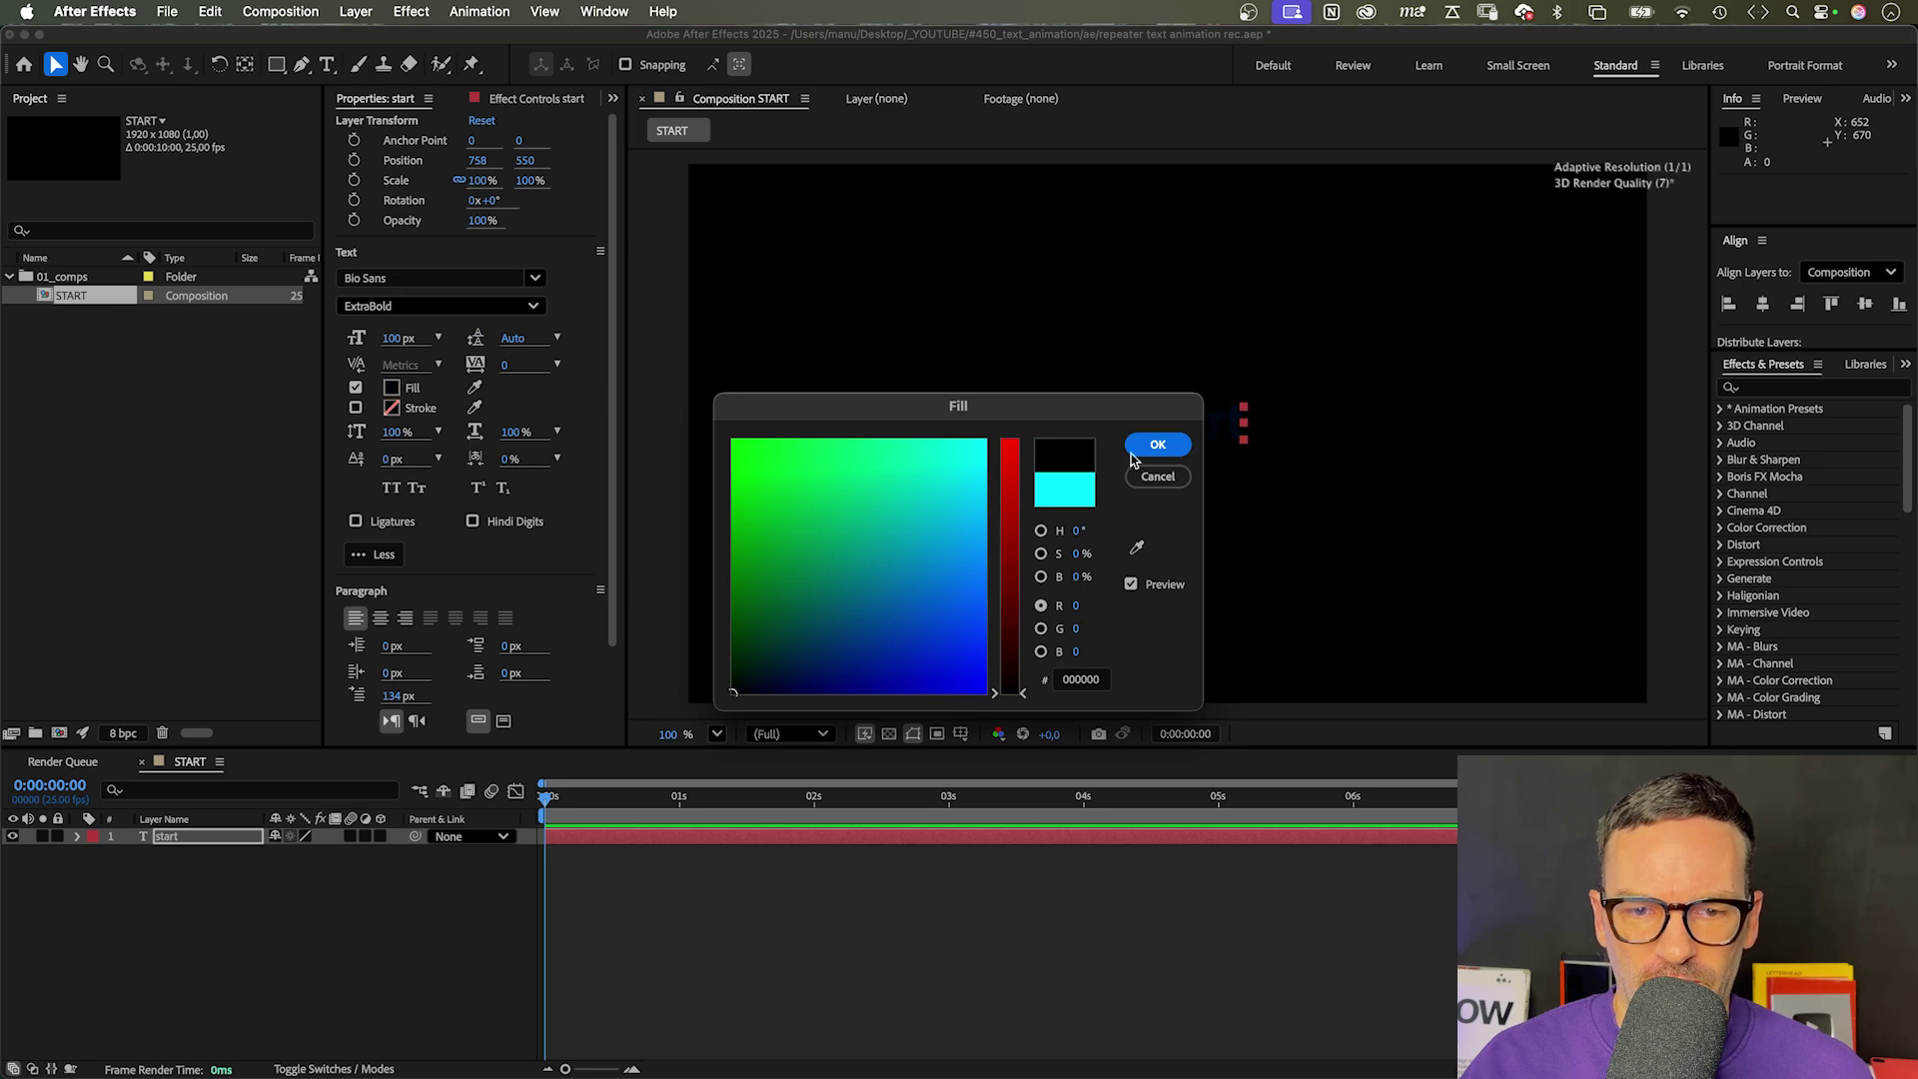
left_click(1145, 448)
left_click(355, 408)
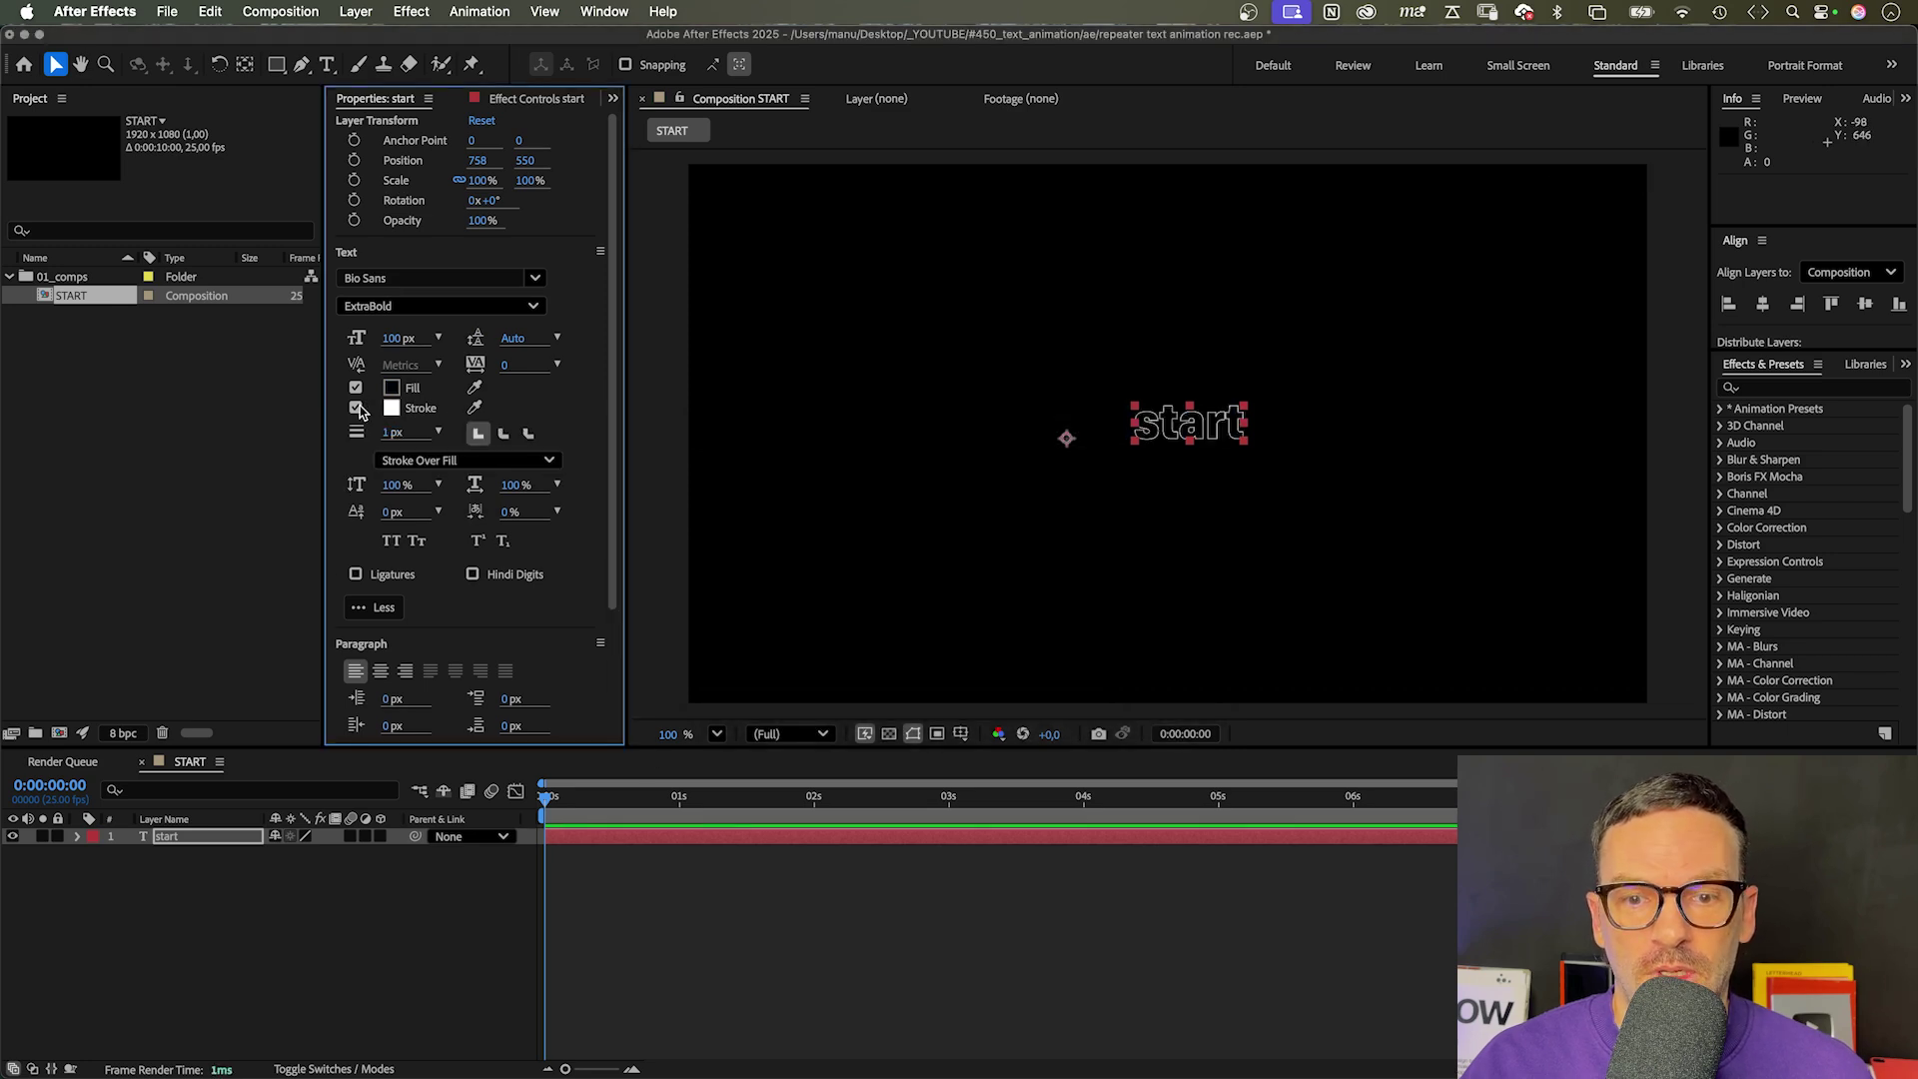
key("s")
left_click_drag(299, 854, 1351, 365)
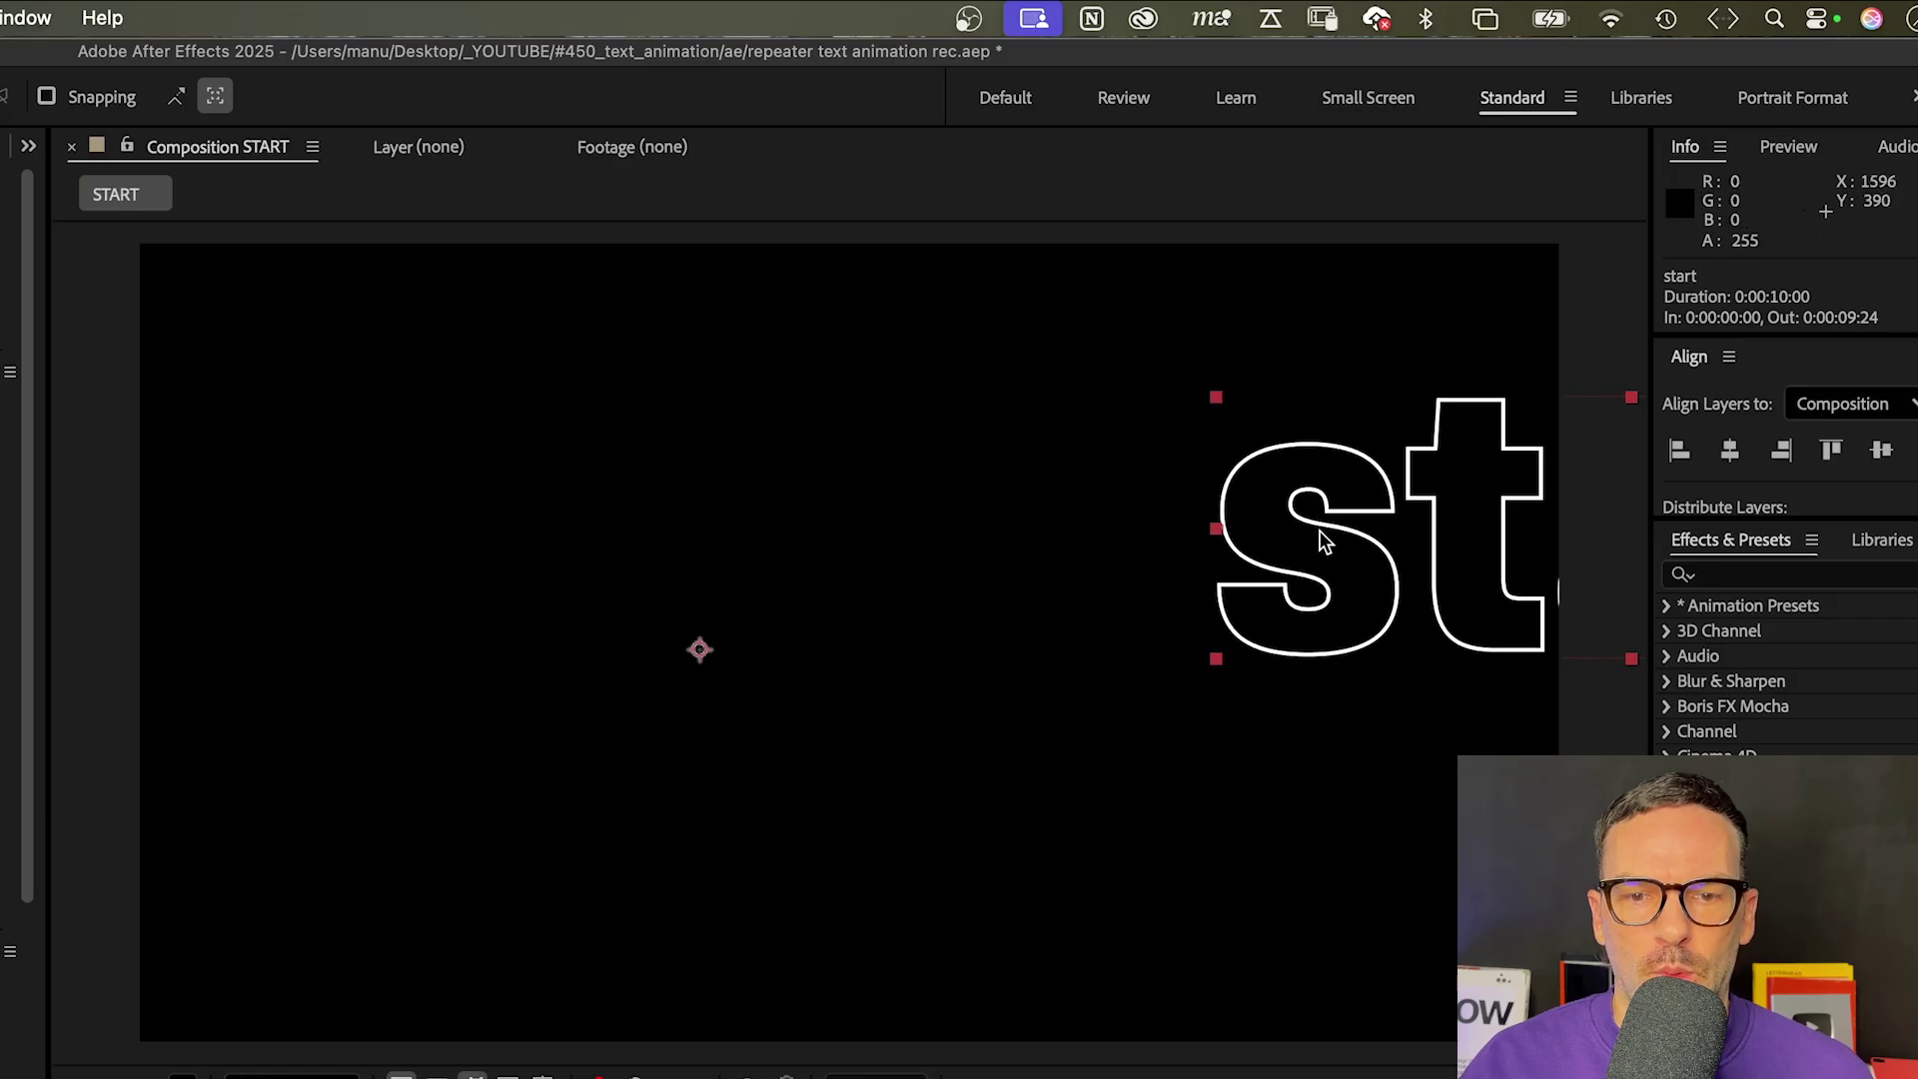
key("super+z")
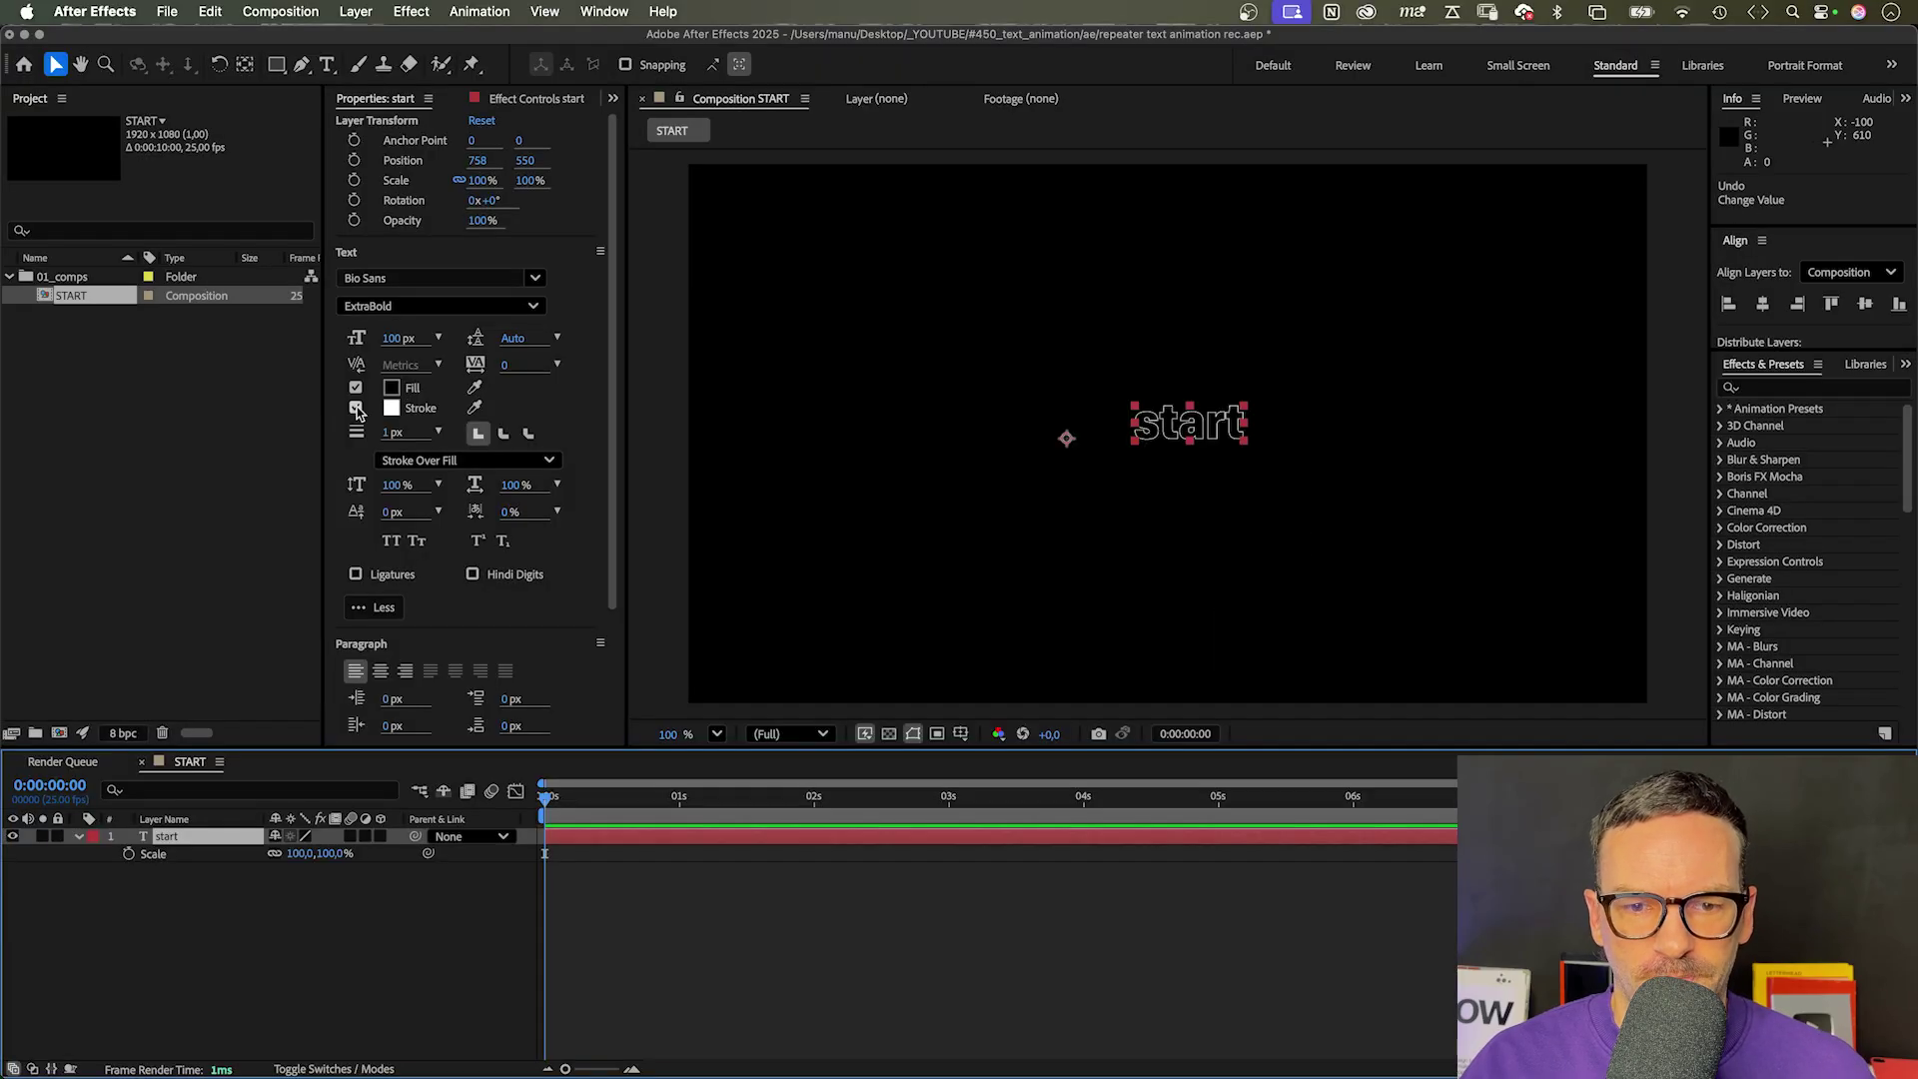
left_click(355, 408)
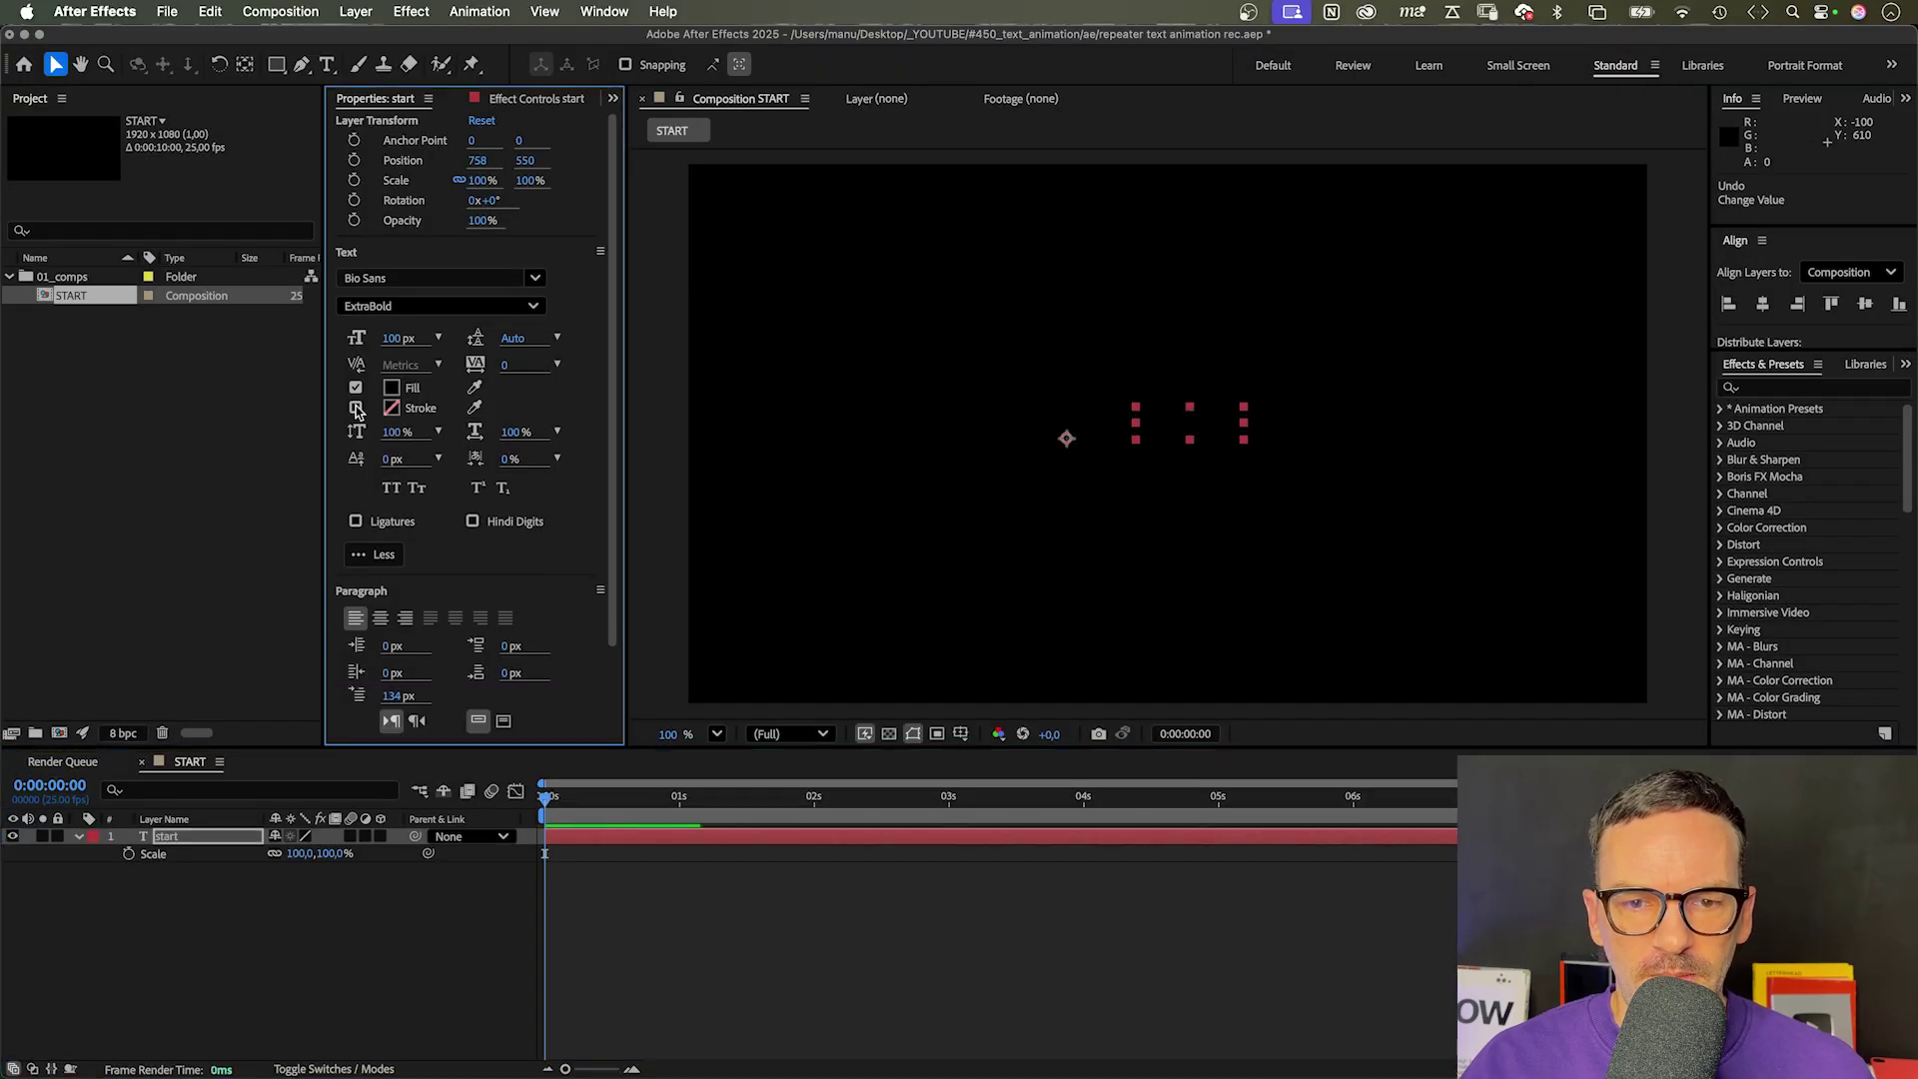
Step: Add a Stroke layer style to the start text layer
left_click(176, 847)
right_click(178, 843)
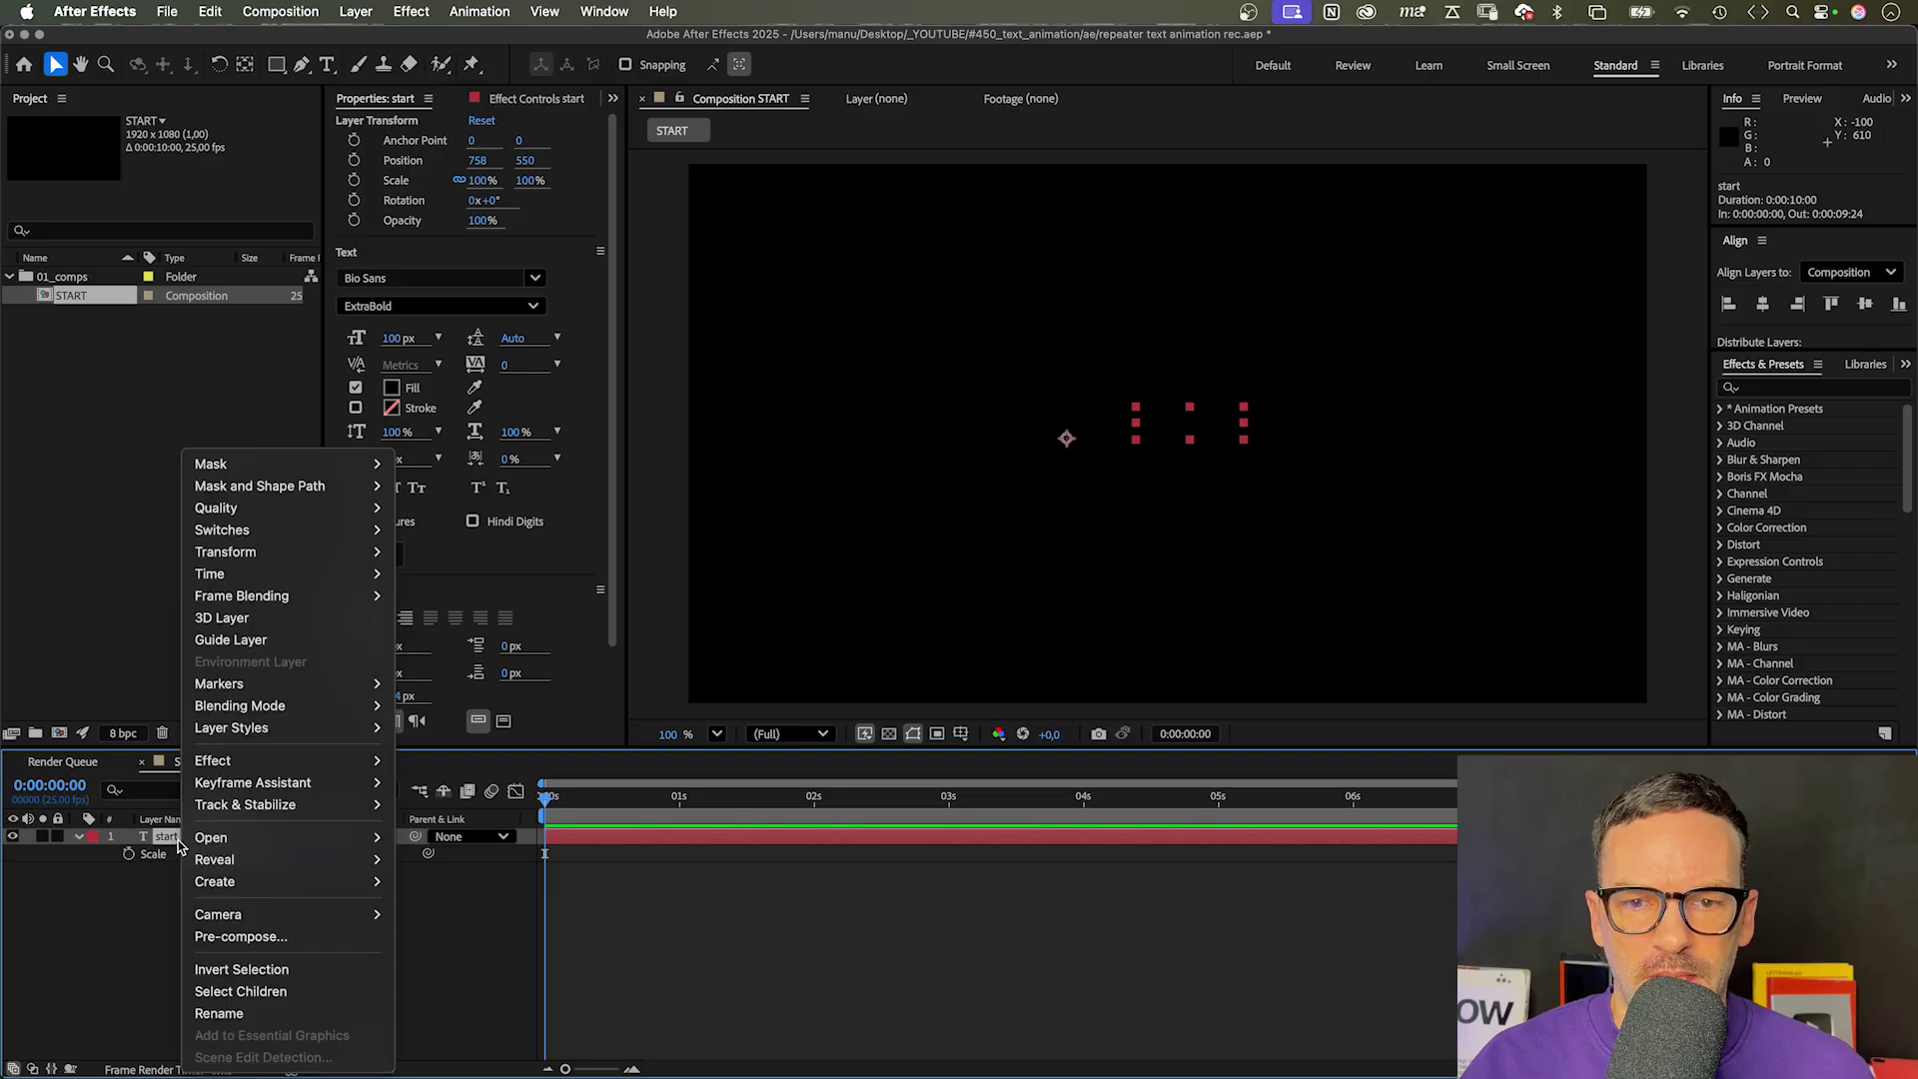
mouse_move(256, 729)
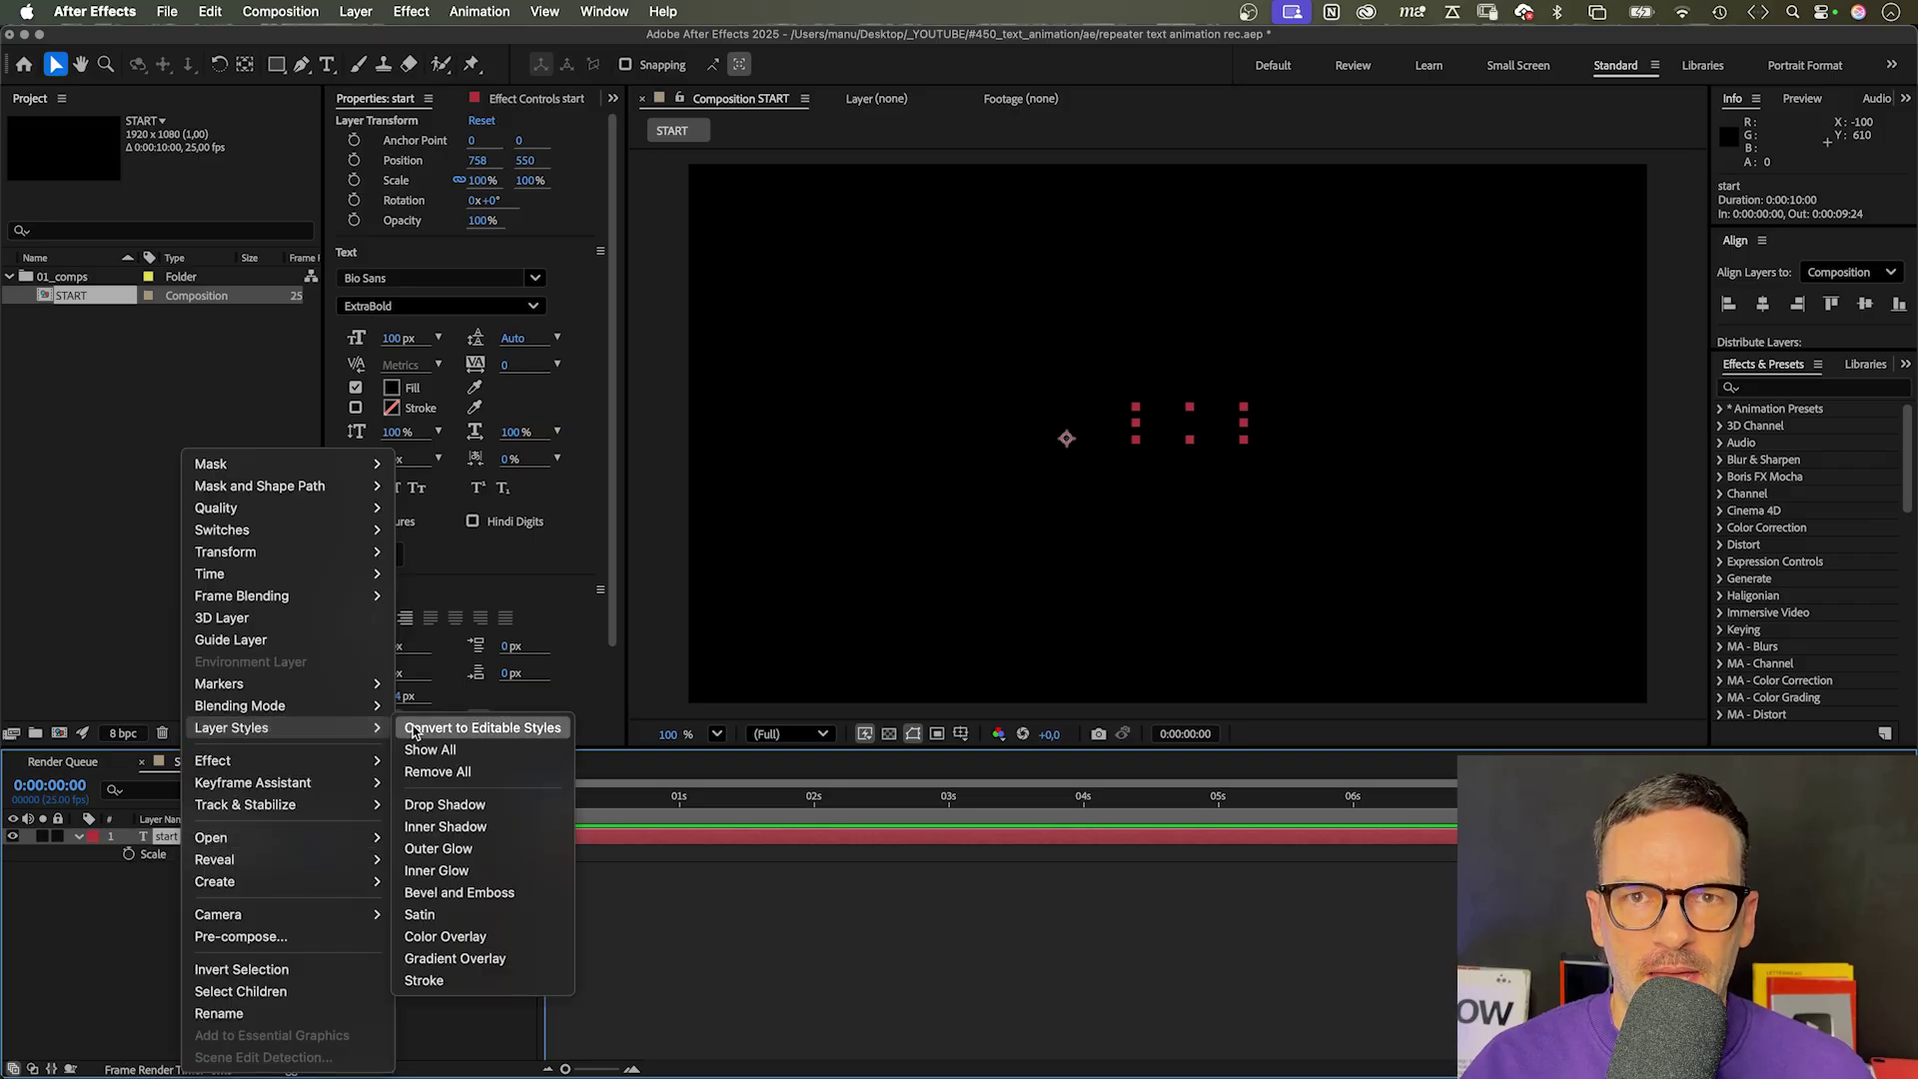
left_click(445, 979)
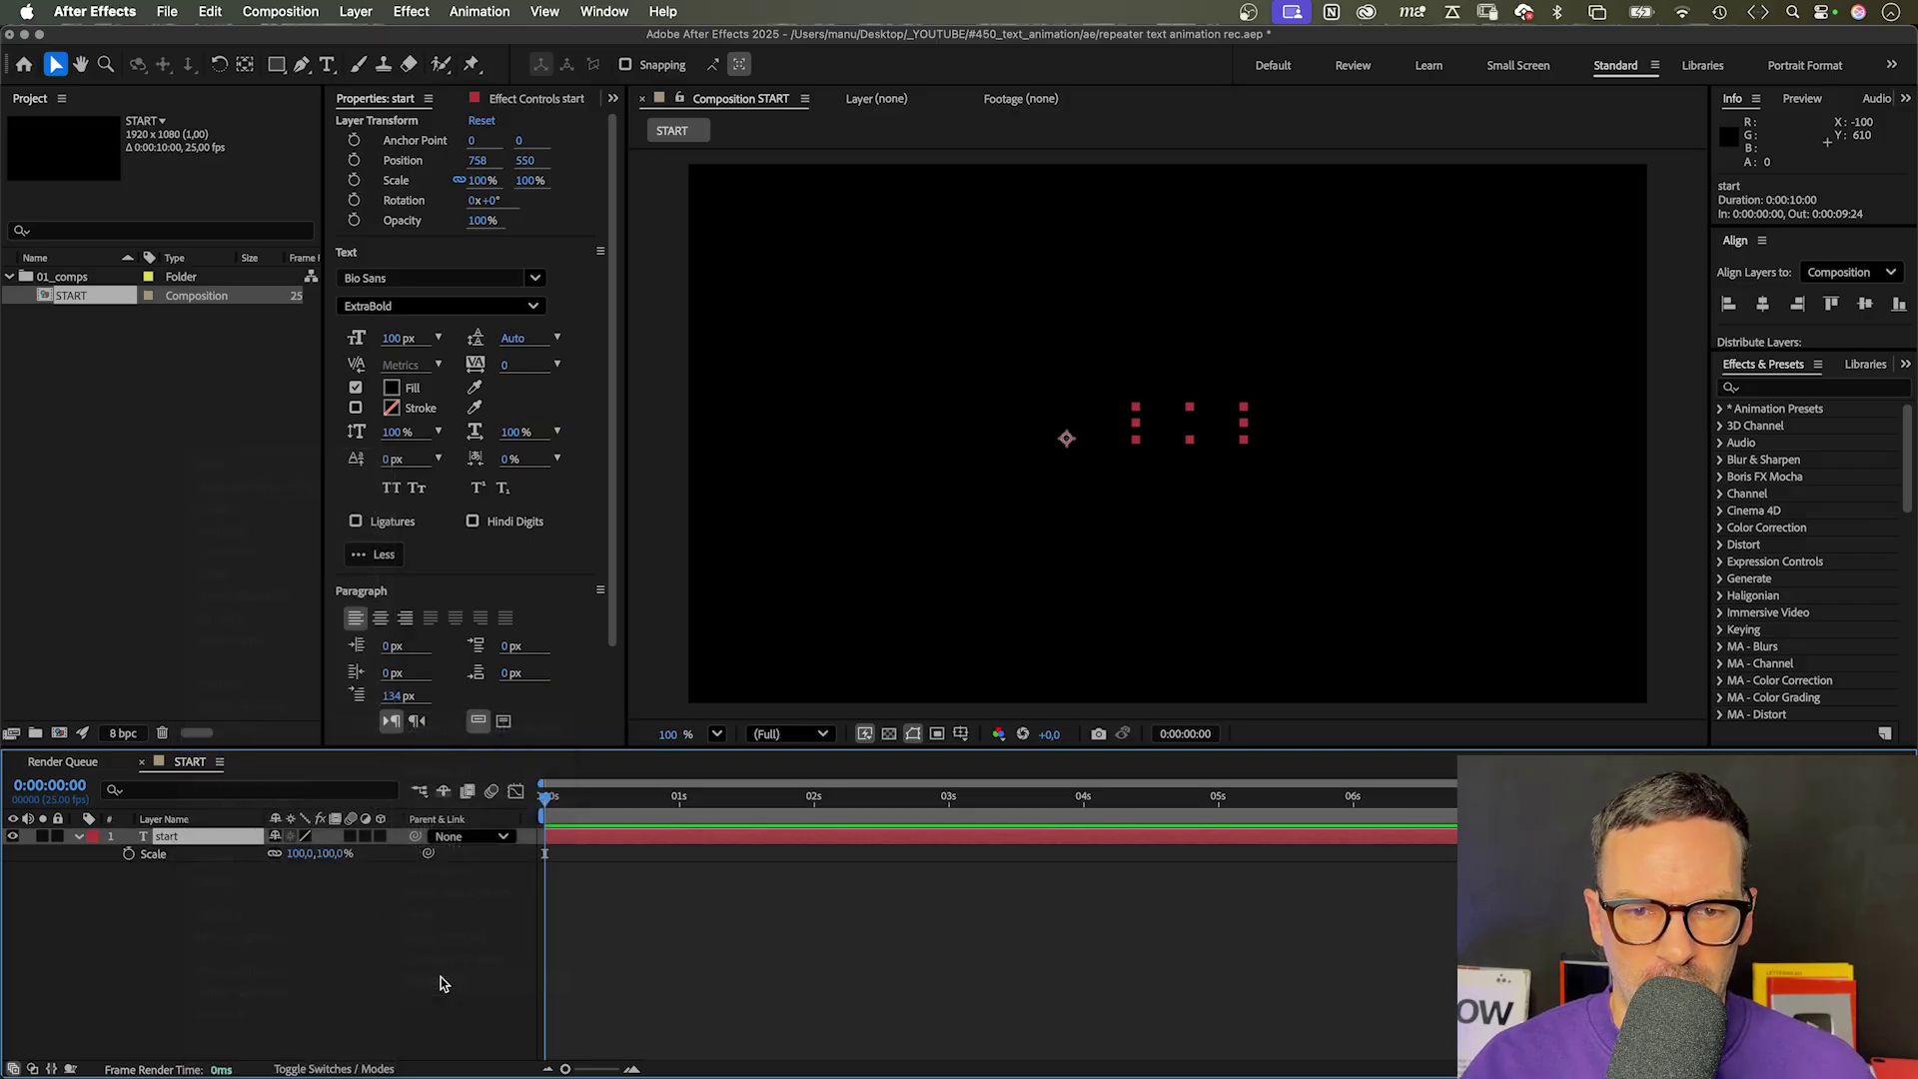
left_click(111, 905)
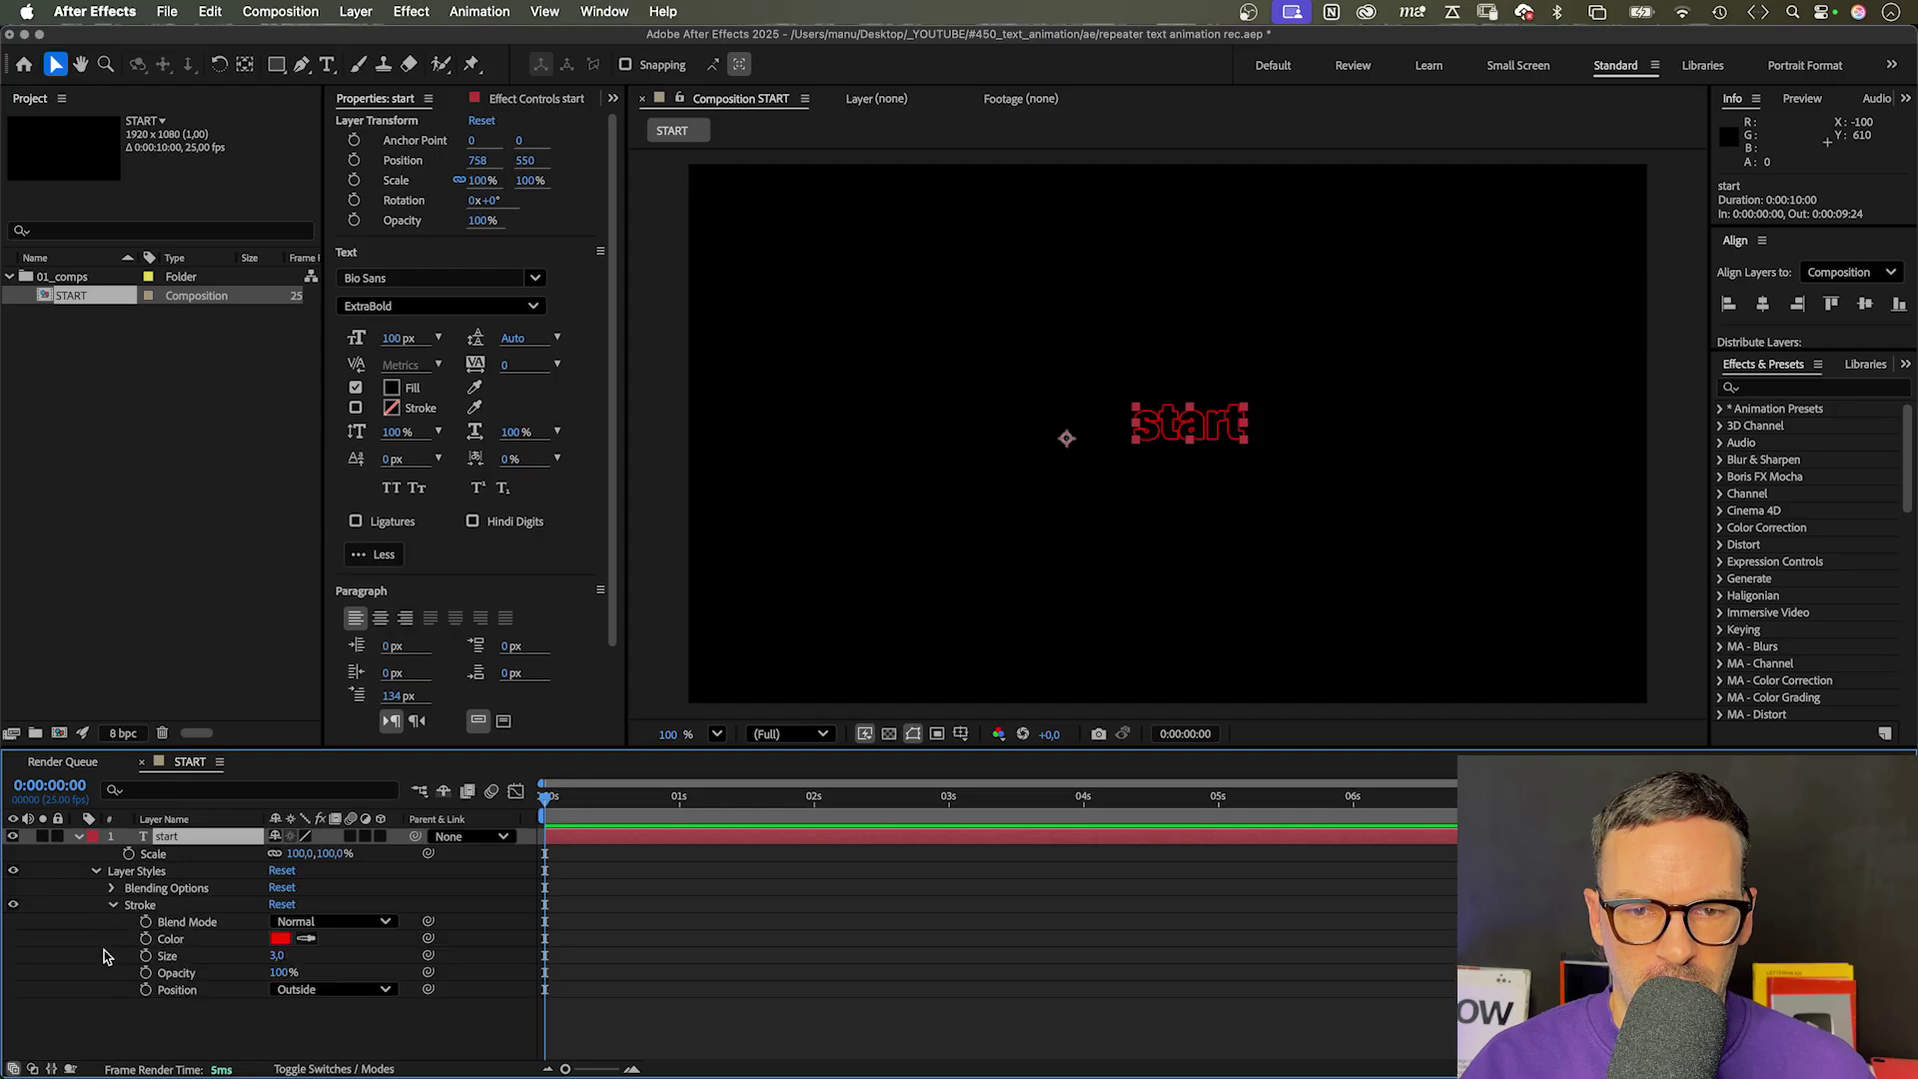
Step: Set the Stroke style to white, size 1, position Inside
left_click(280, 939)
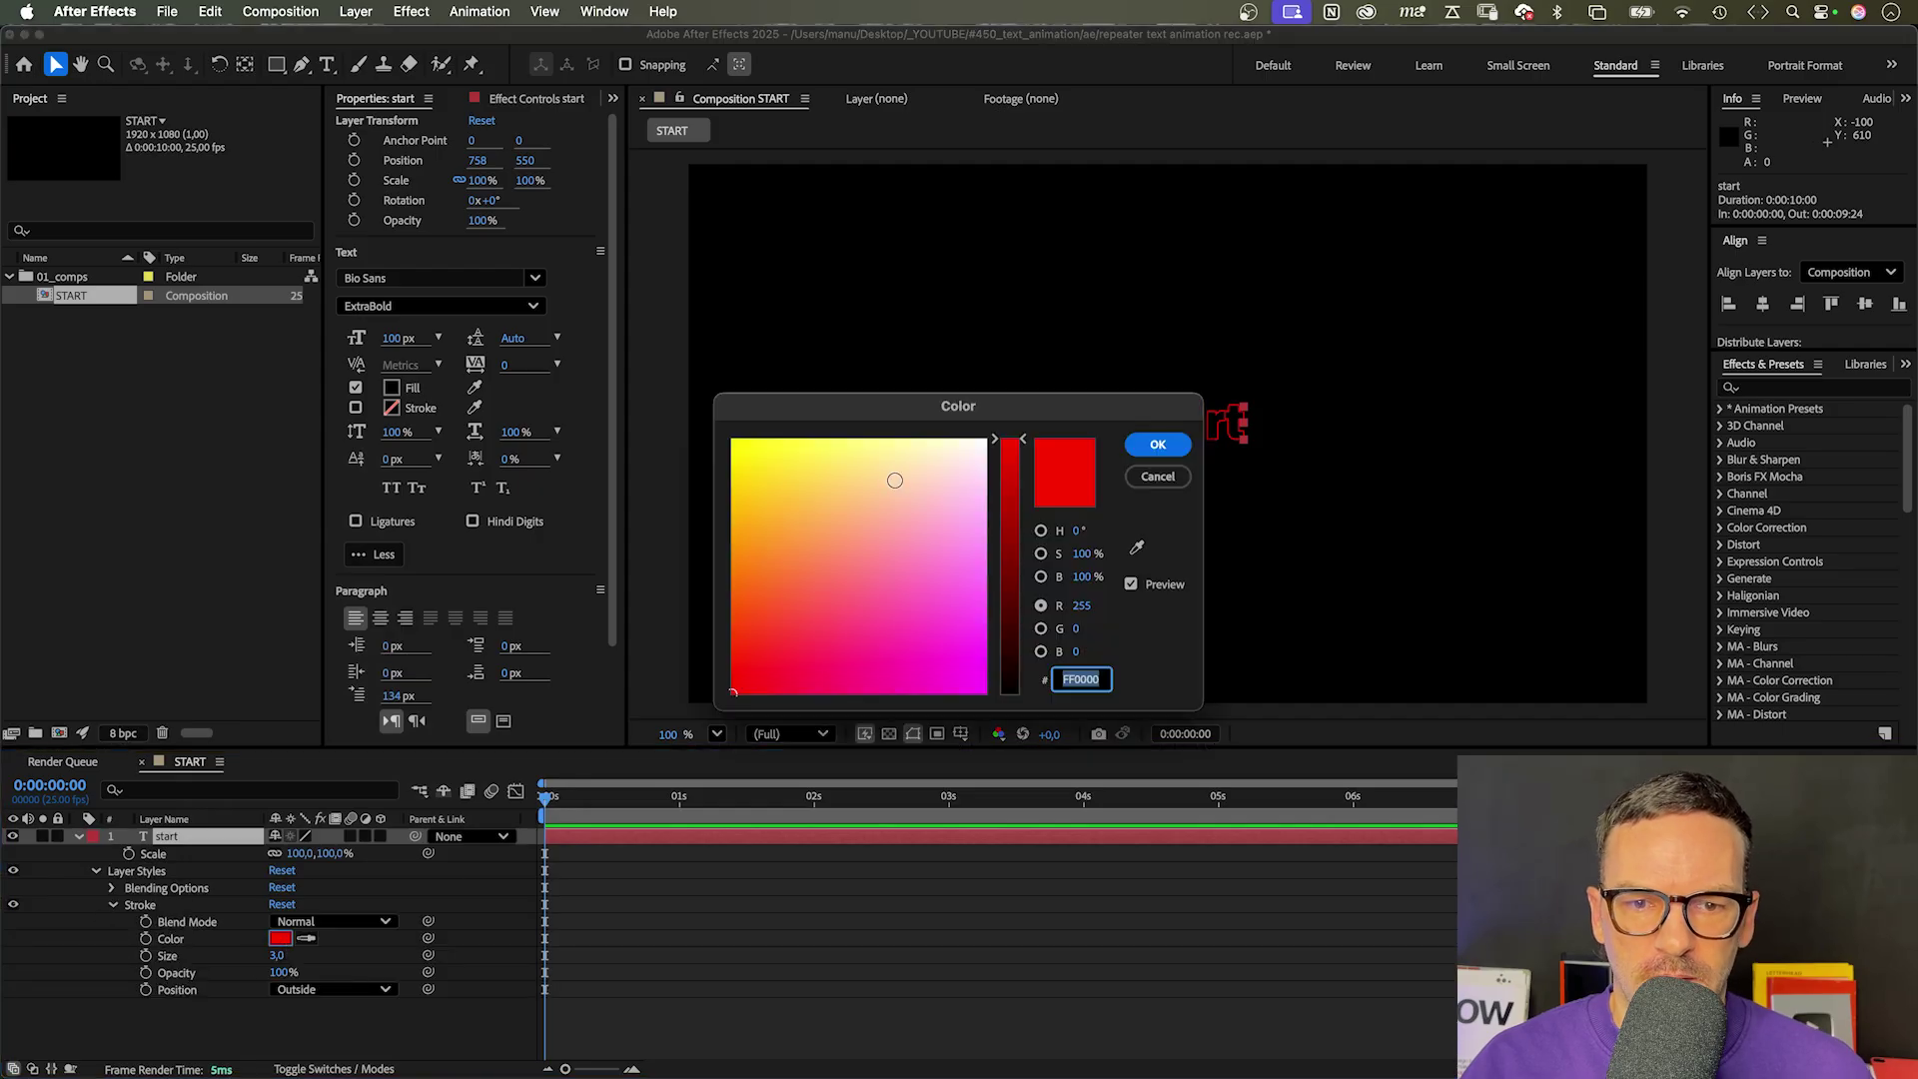
left_click_drag(895, 477, 1114, 392)
left_click(1159, 445)
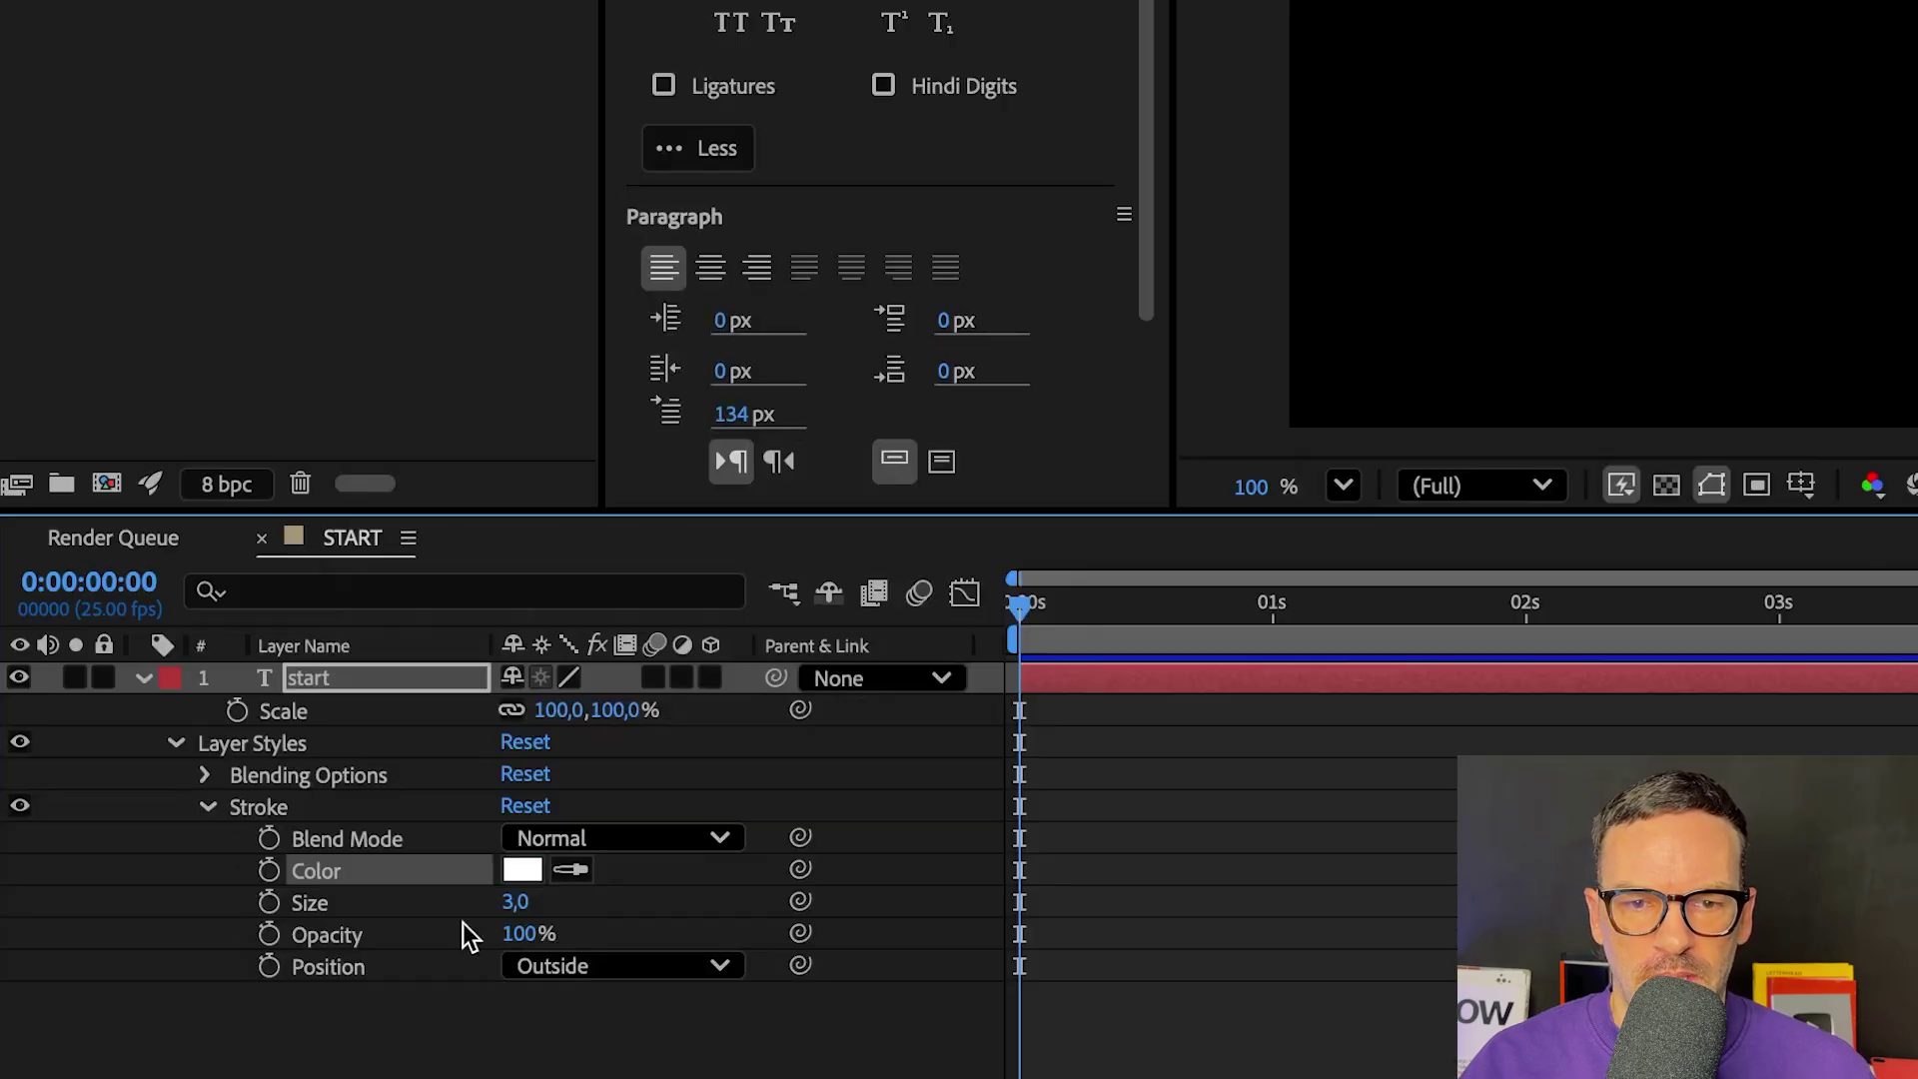
left_click(516, 904)
type("1")
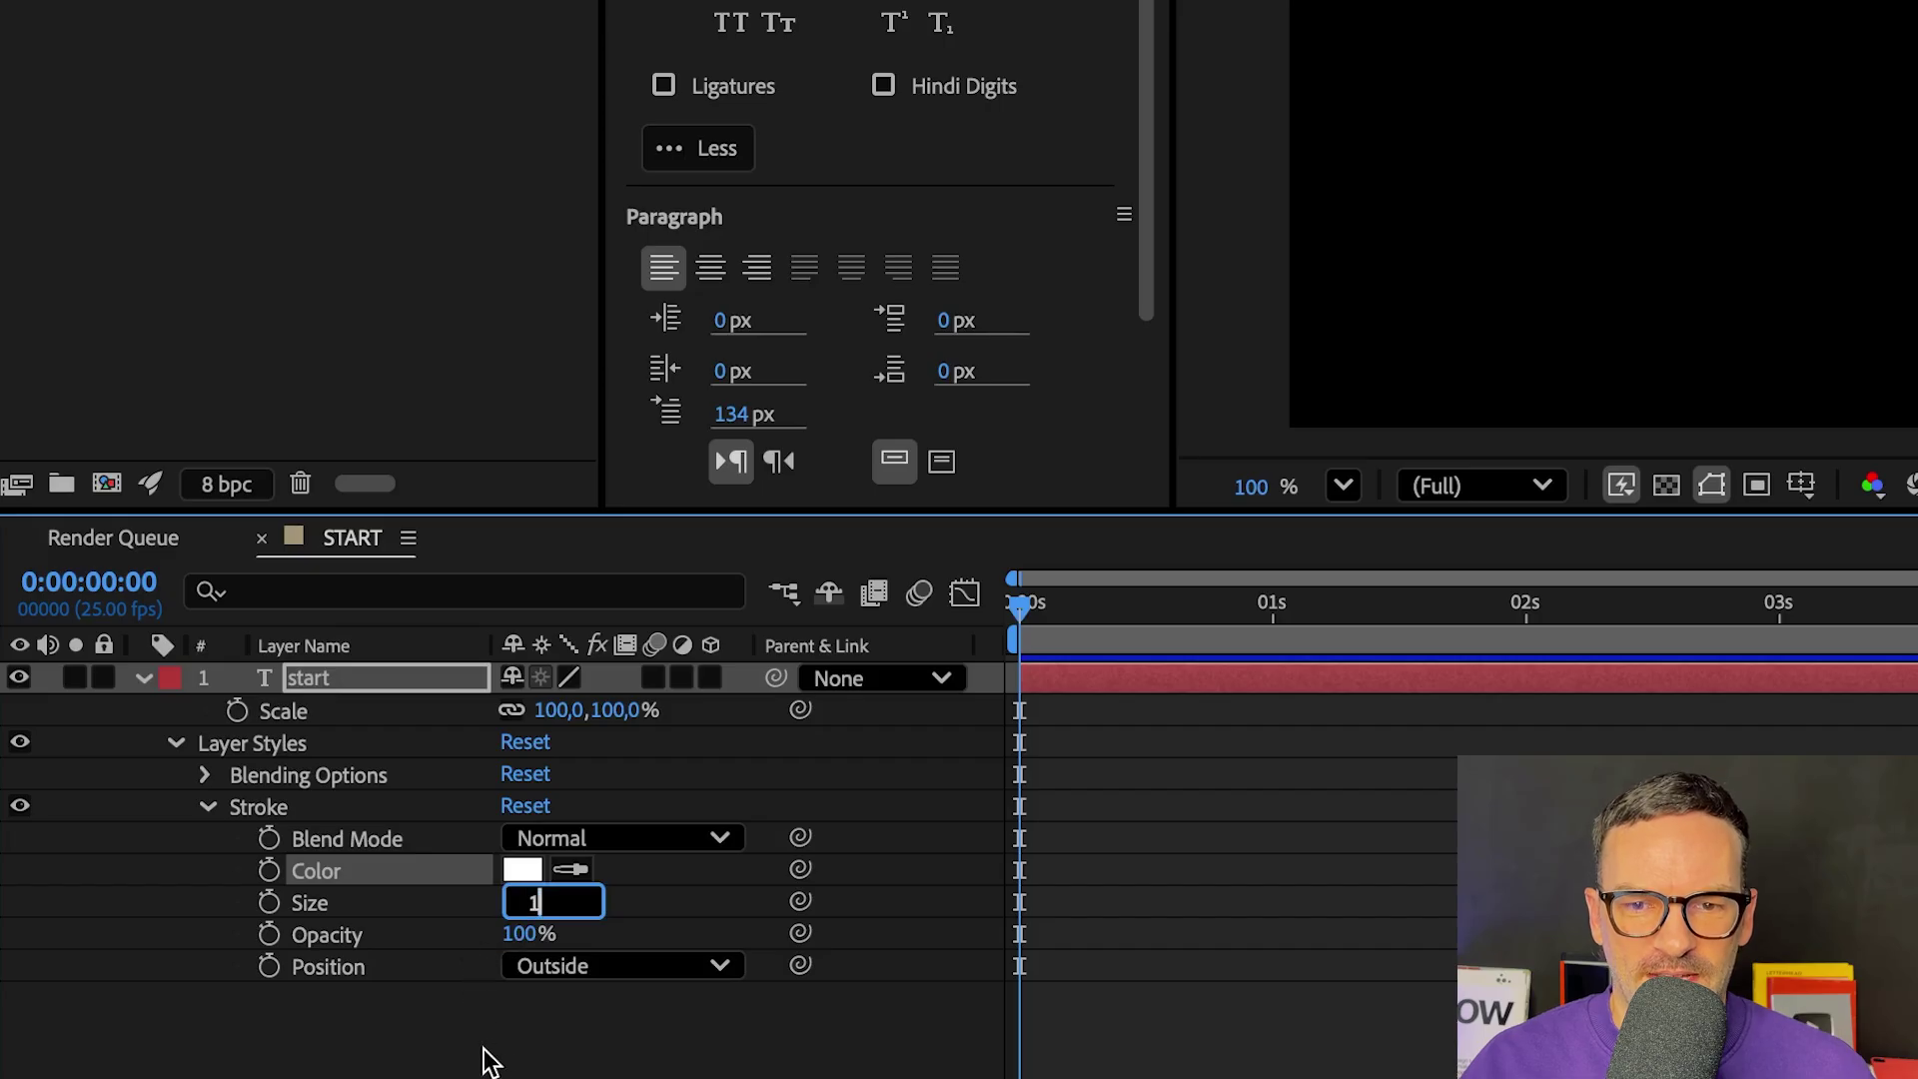
left_click(489, 1057)
left_click(571, 984)
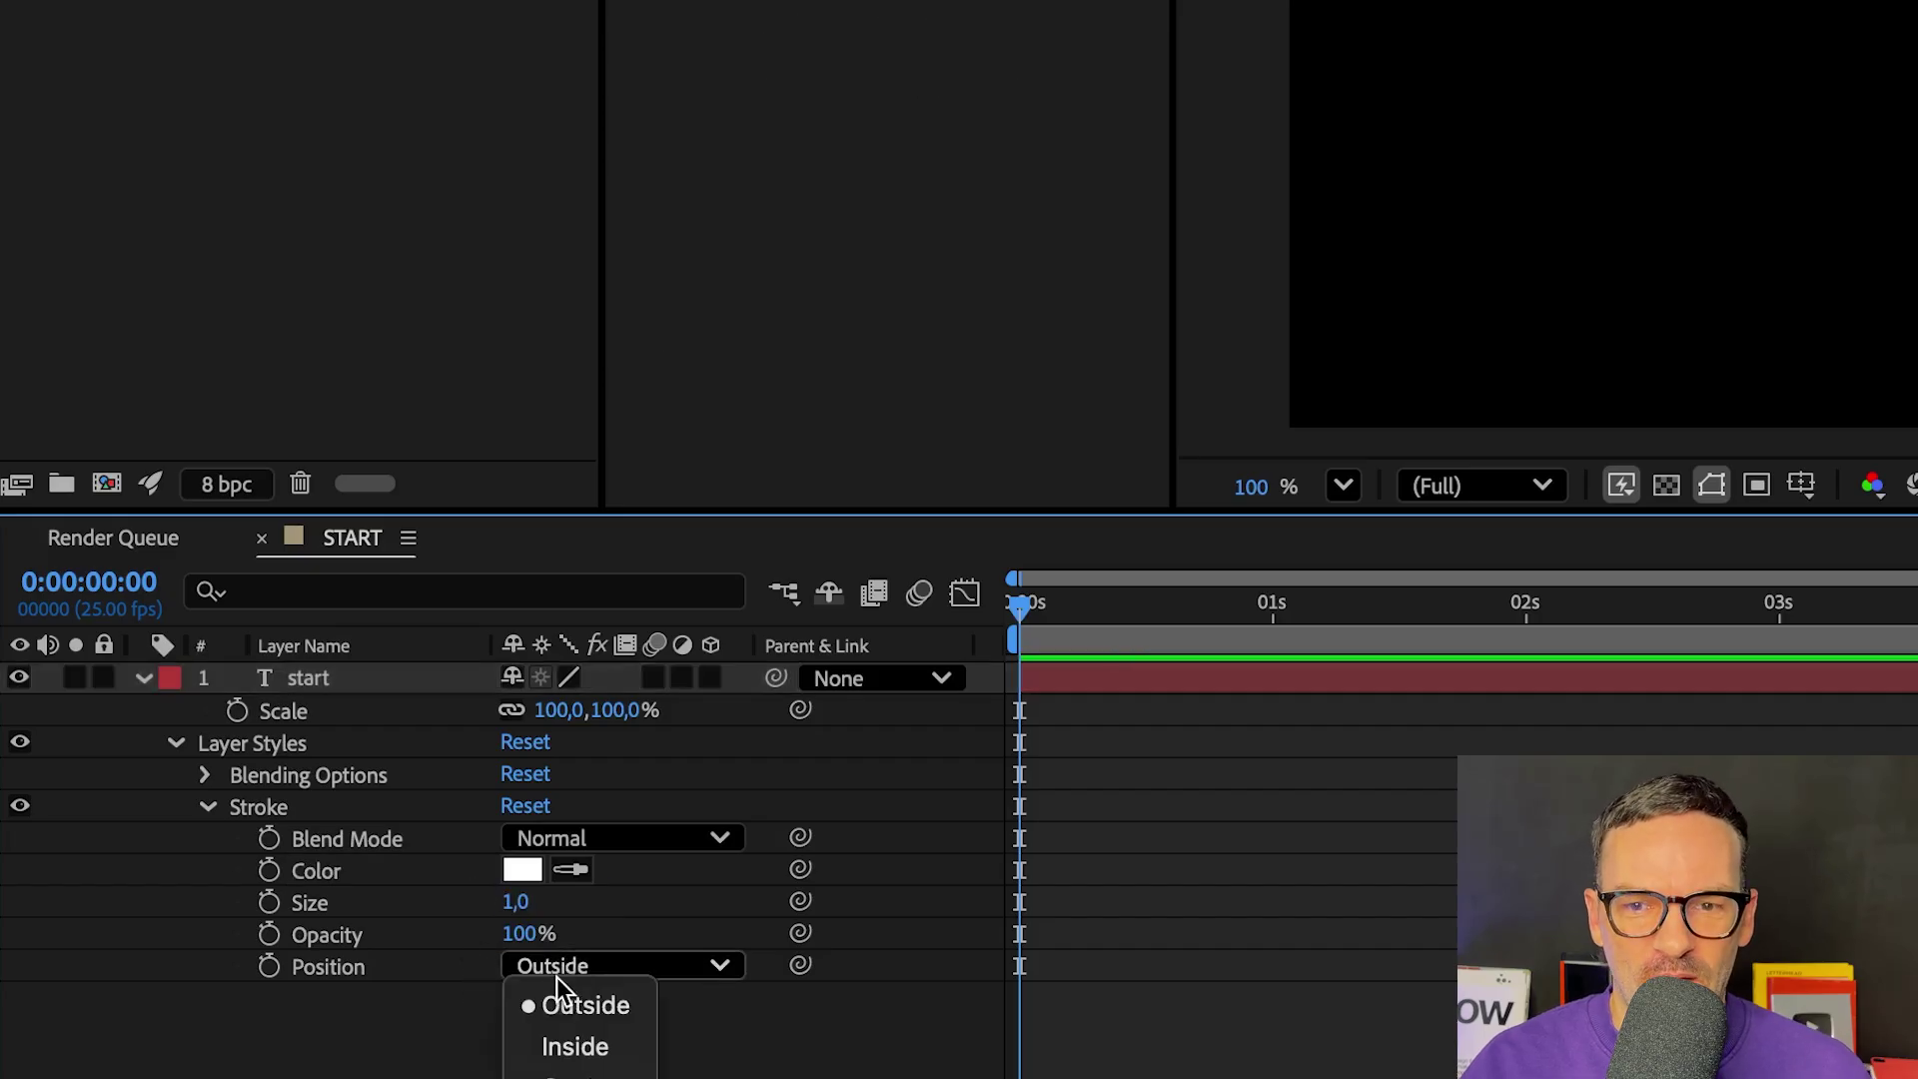
left_click(552, 1047)
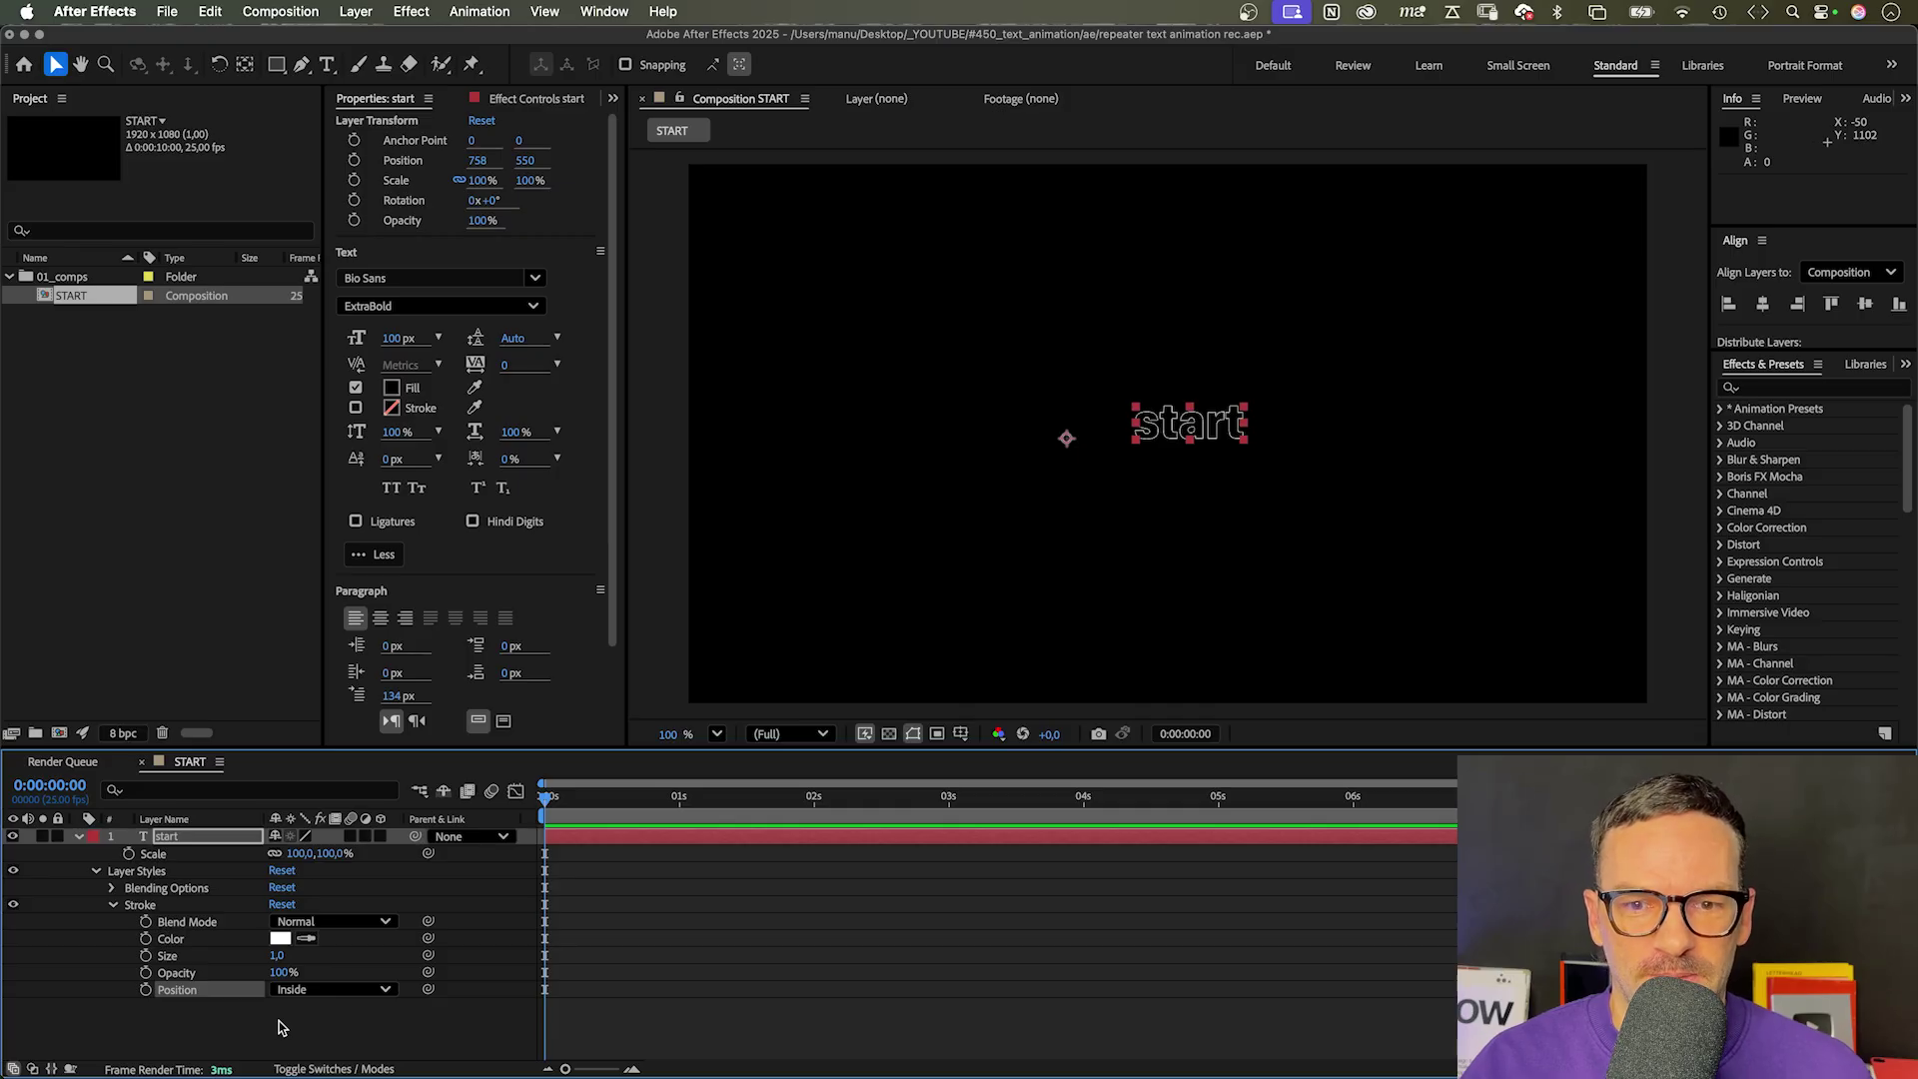
key("period")
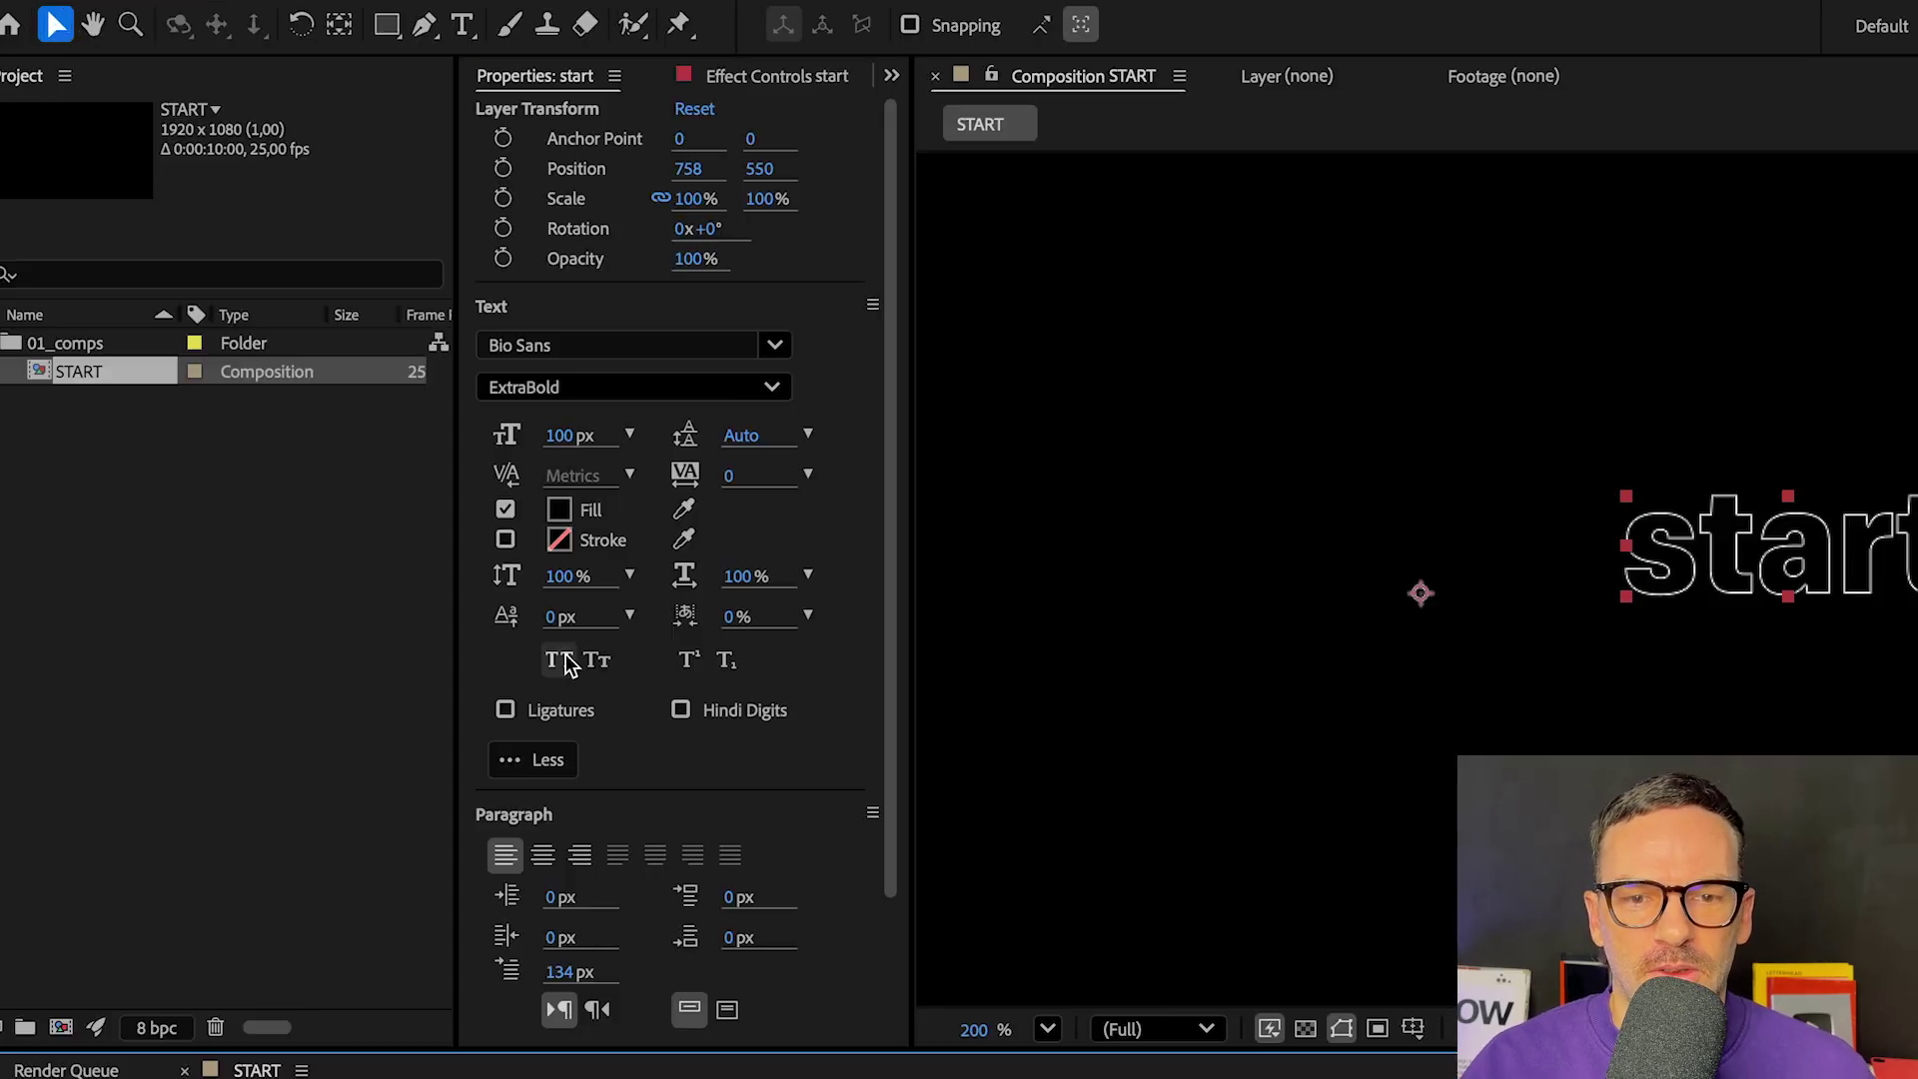
Step: Switch the text to All Caps and move its anchor point to START's lower-left corner
left_click(390, 487)
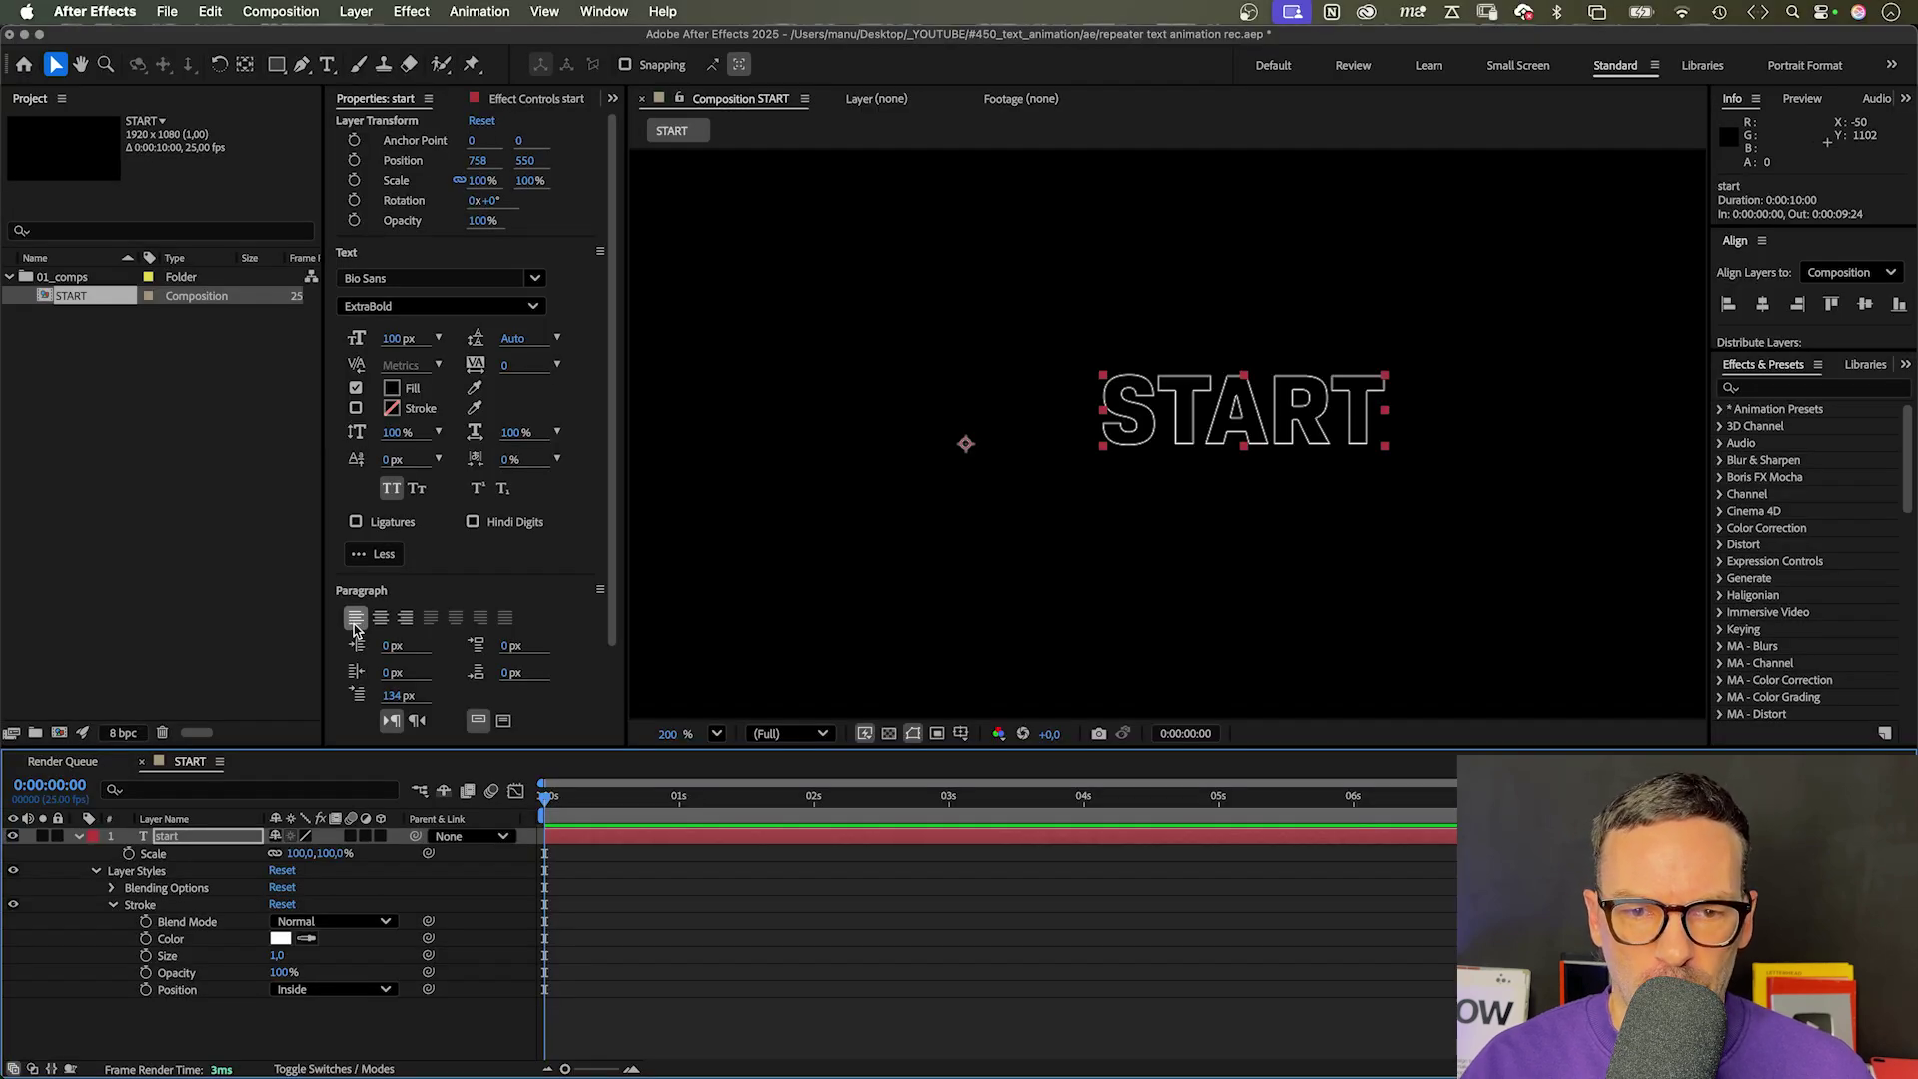
left_click(243, 67)
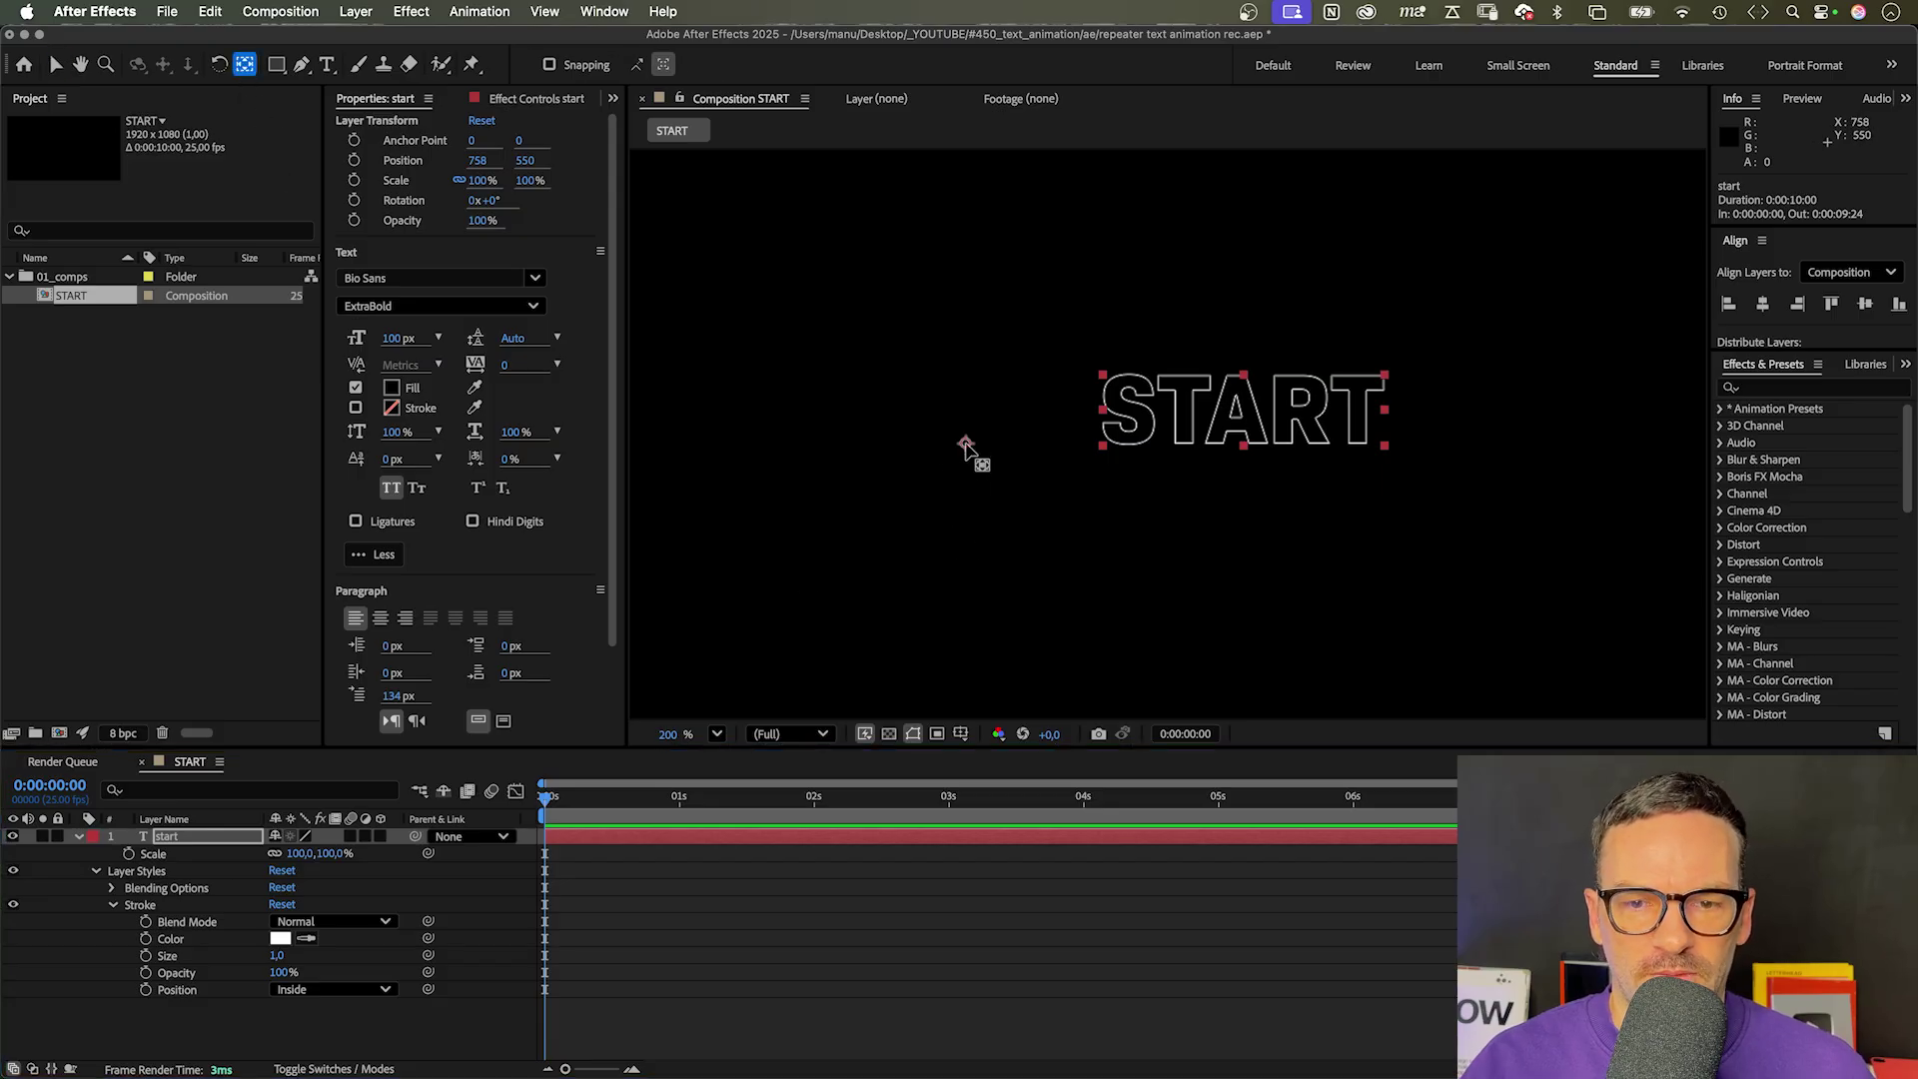
left_click_drag(965, 443, 1103, 448)
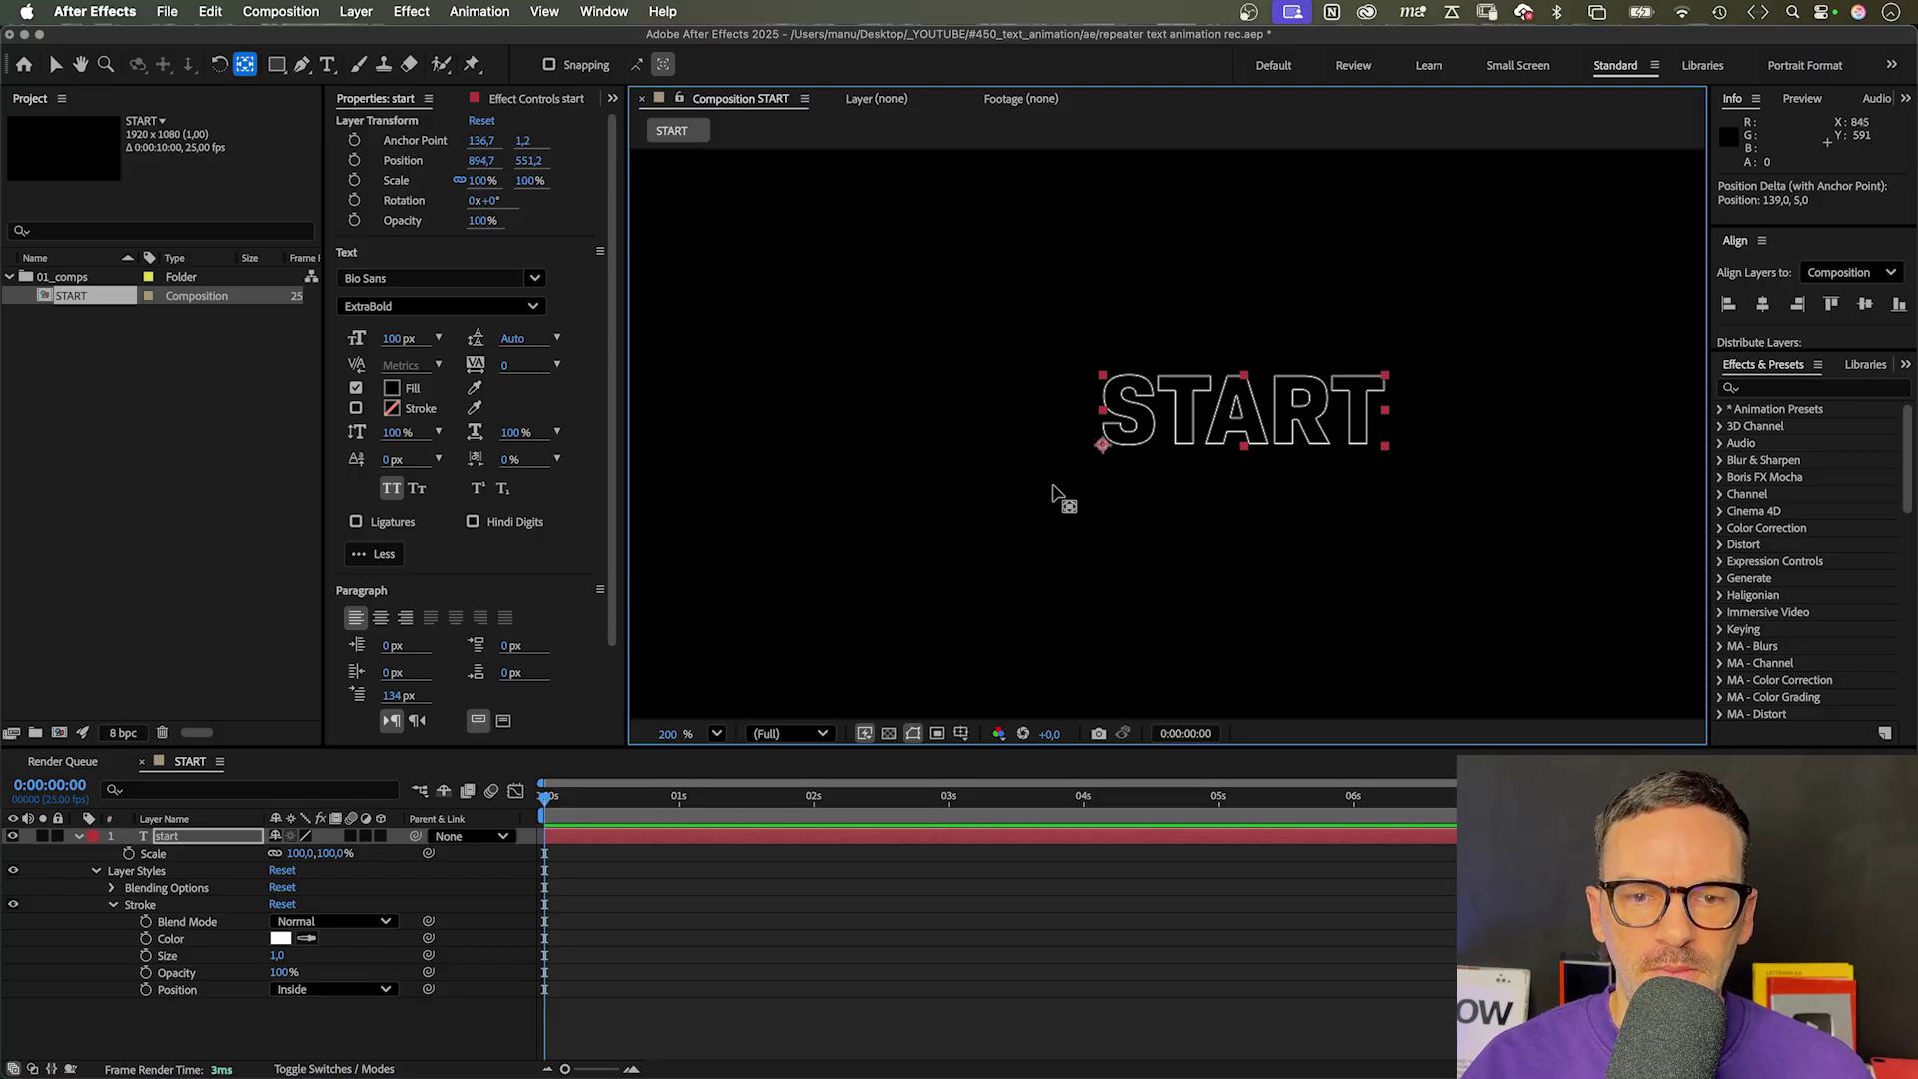
Step: Set the start layer's position to 960, 540, then reselect the layer
key("v")
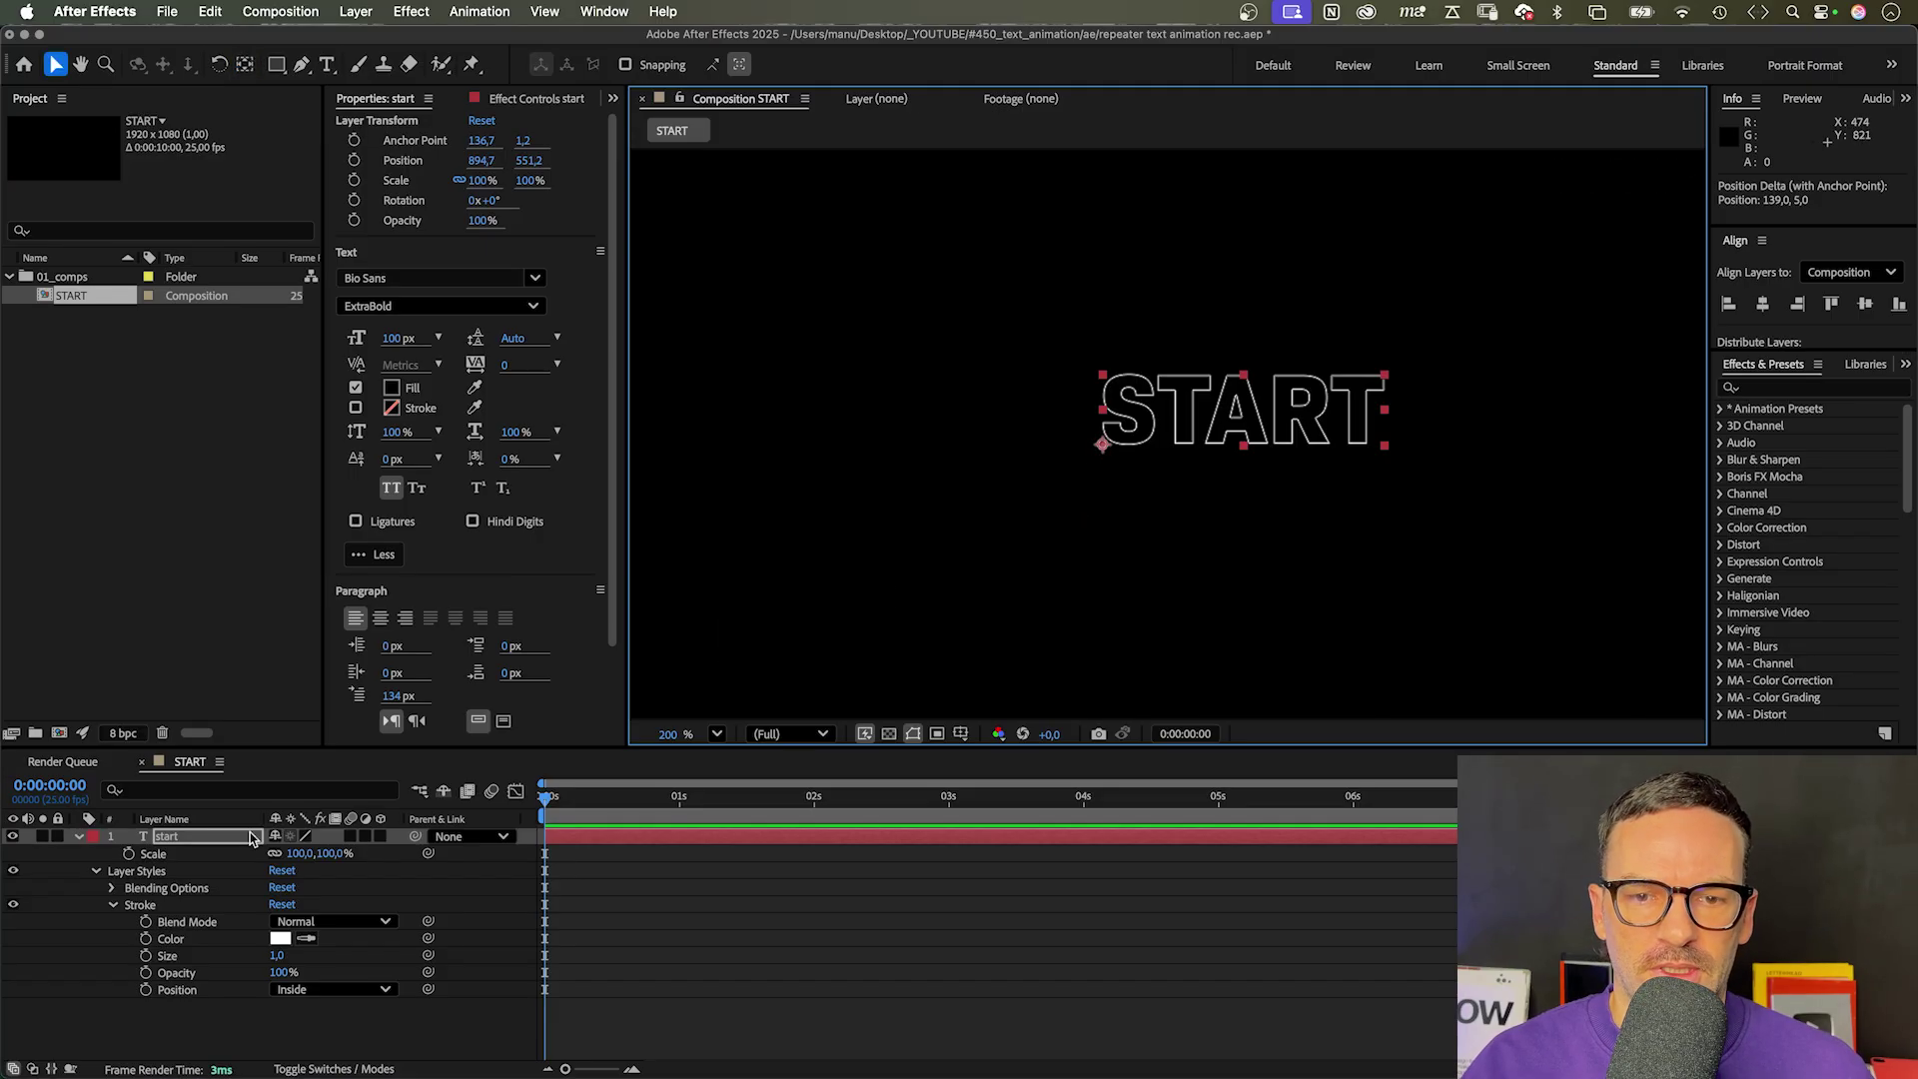
key("p")
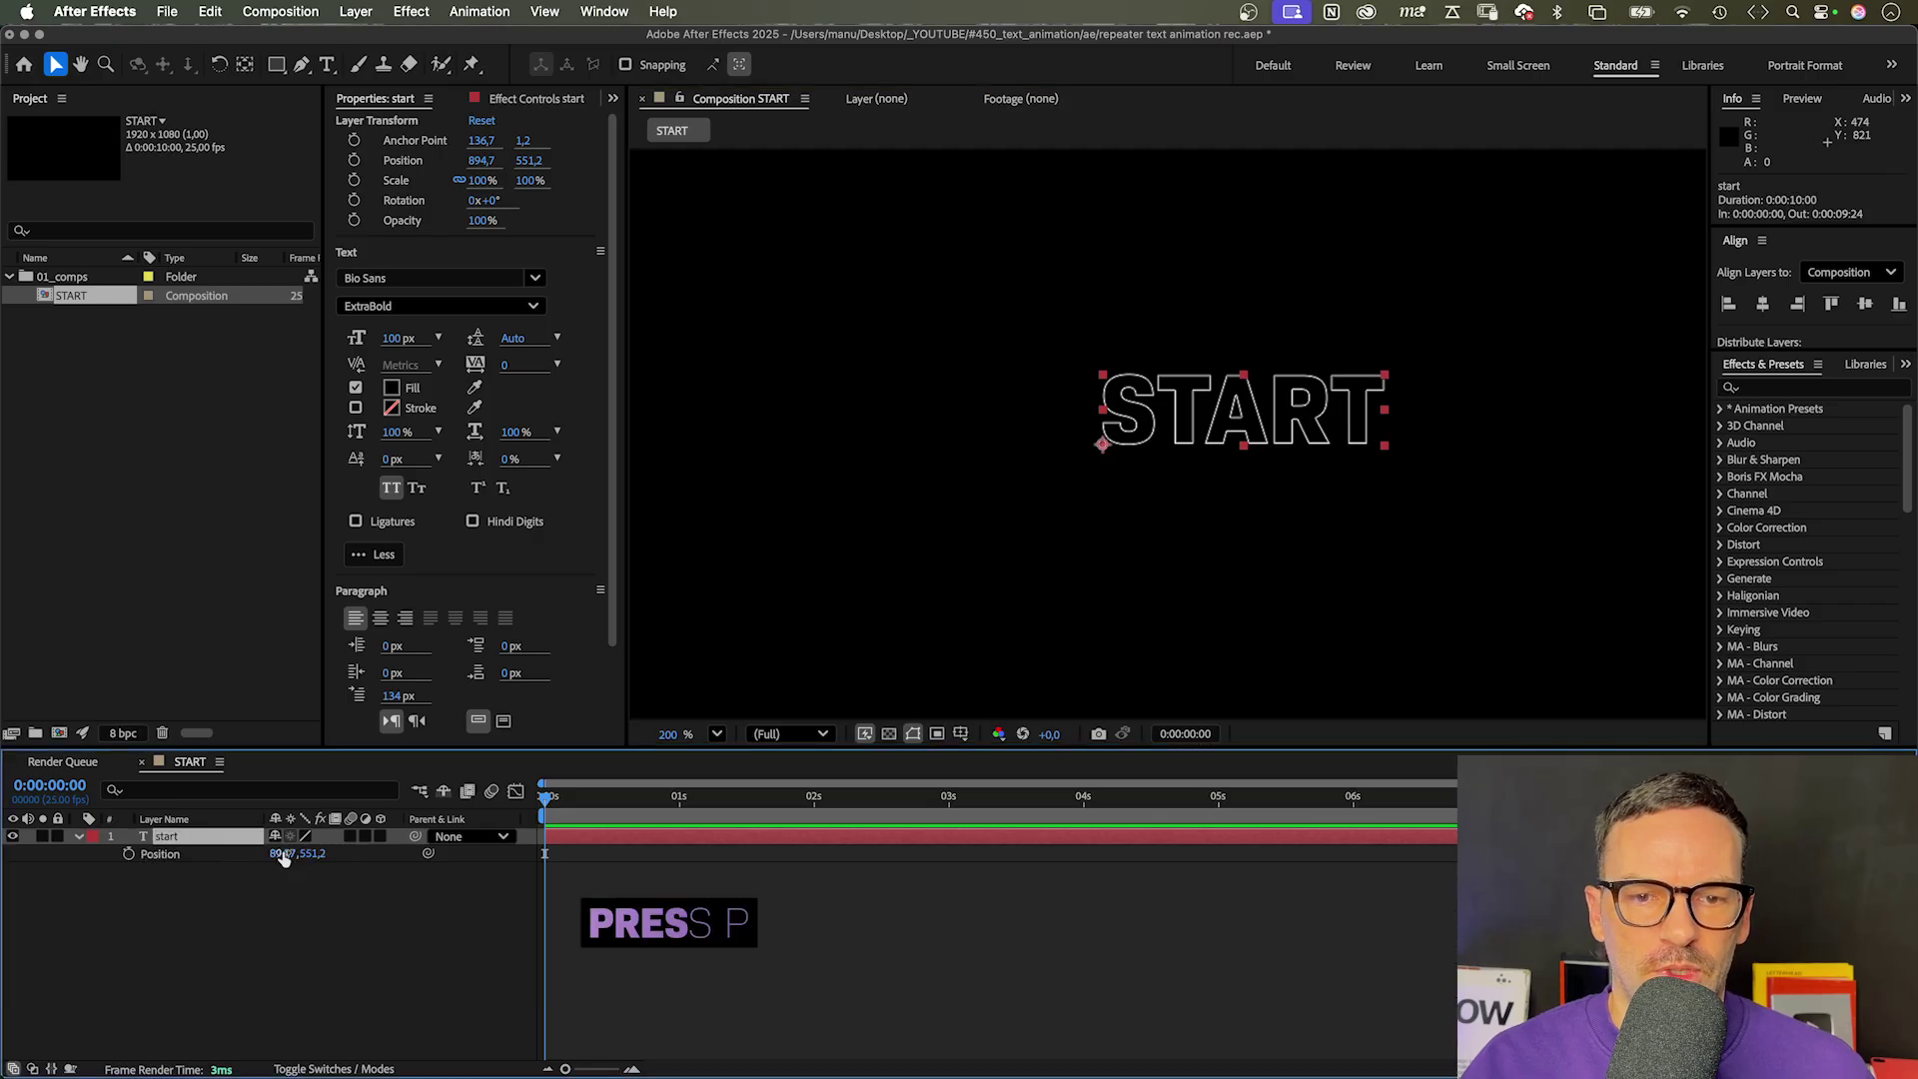
left_click(282, 854)
type("960")
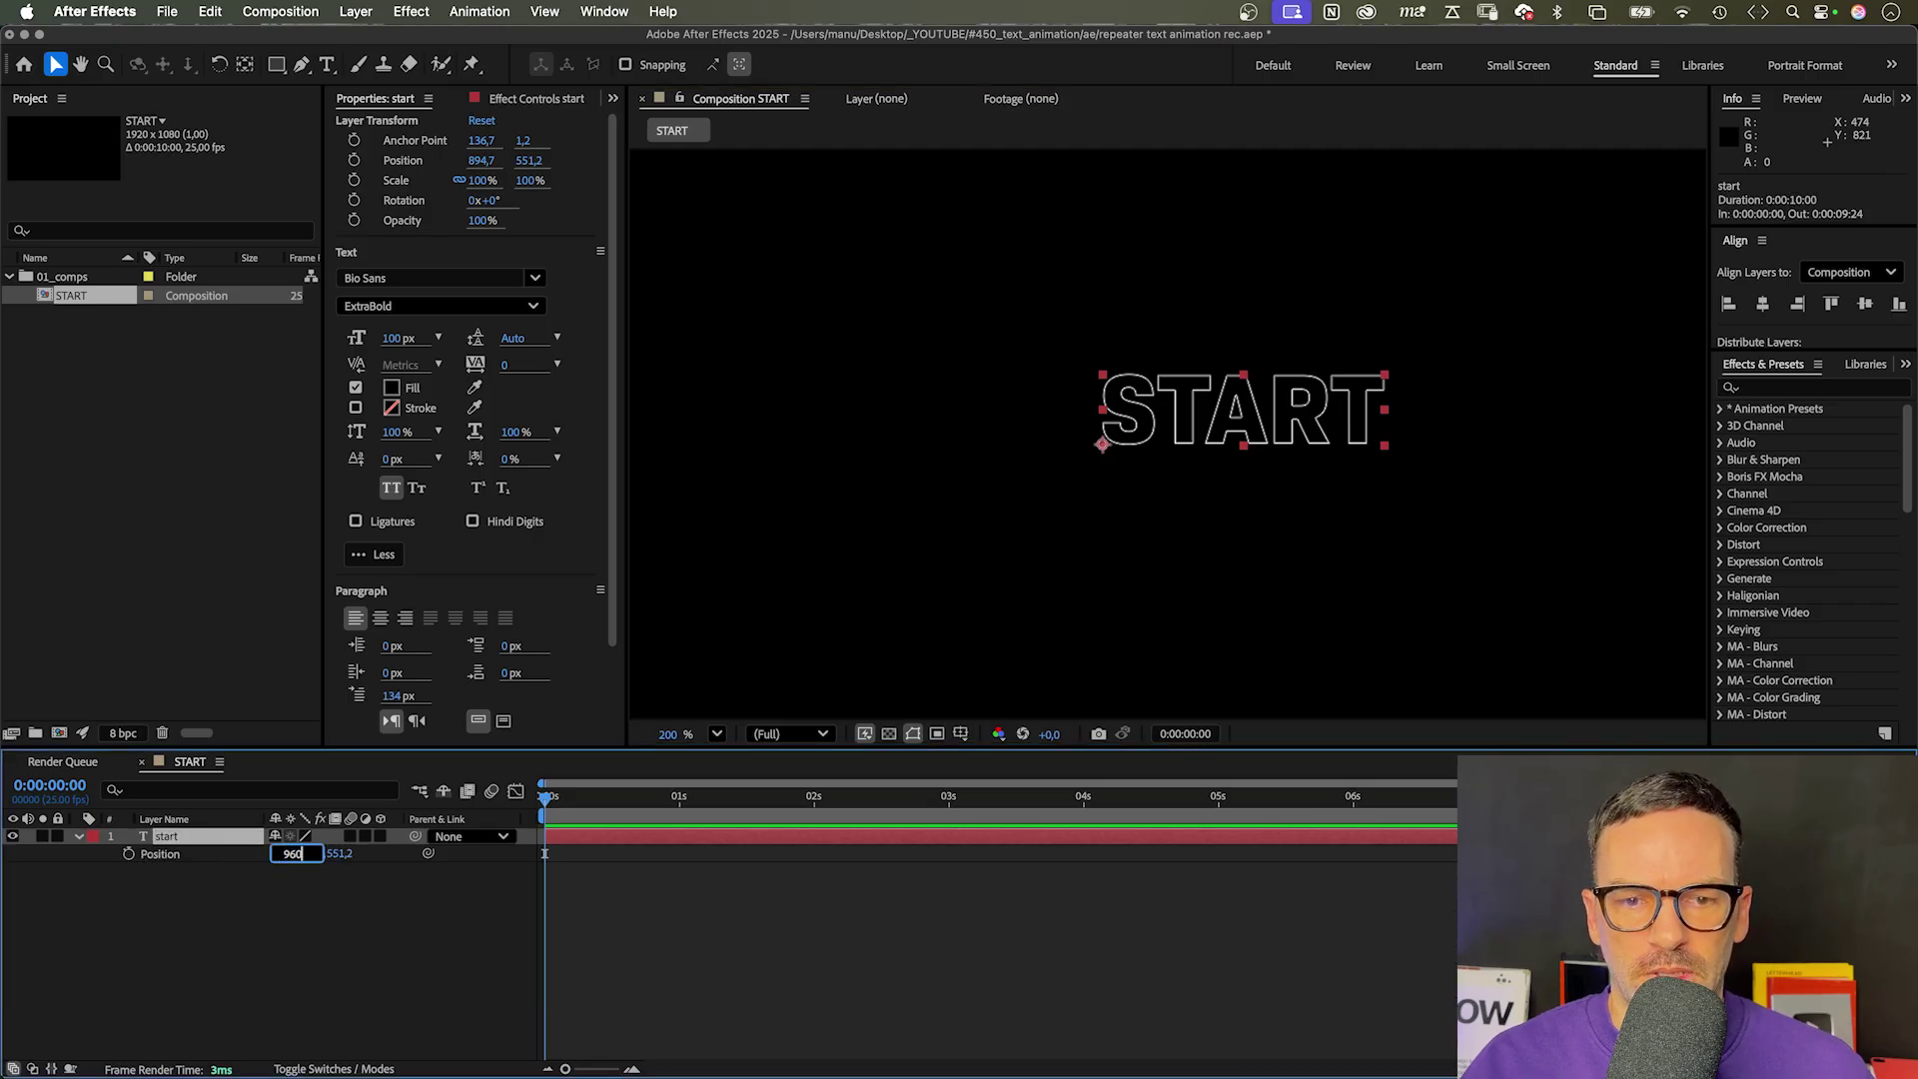
key("Tab")
type("540")
key("Return")
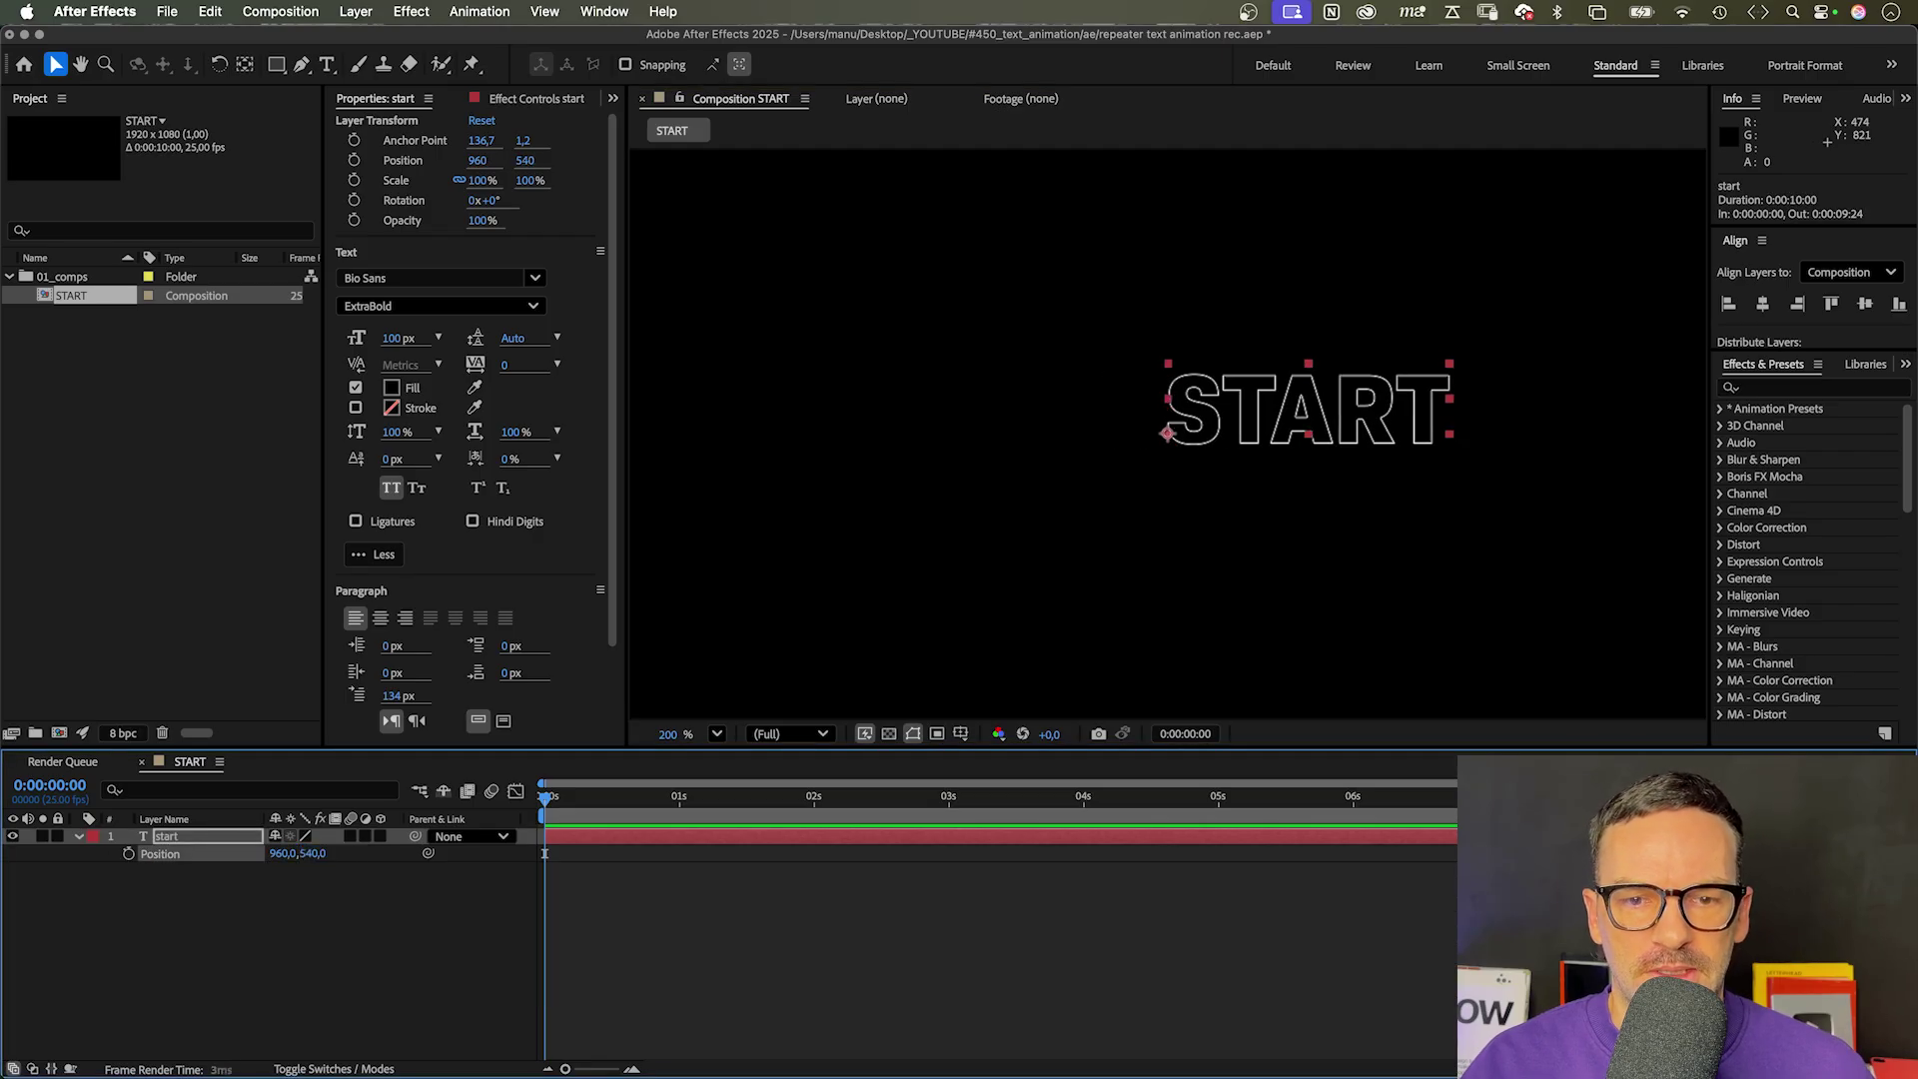
left_click(294, 943)
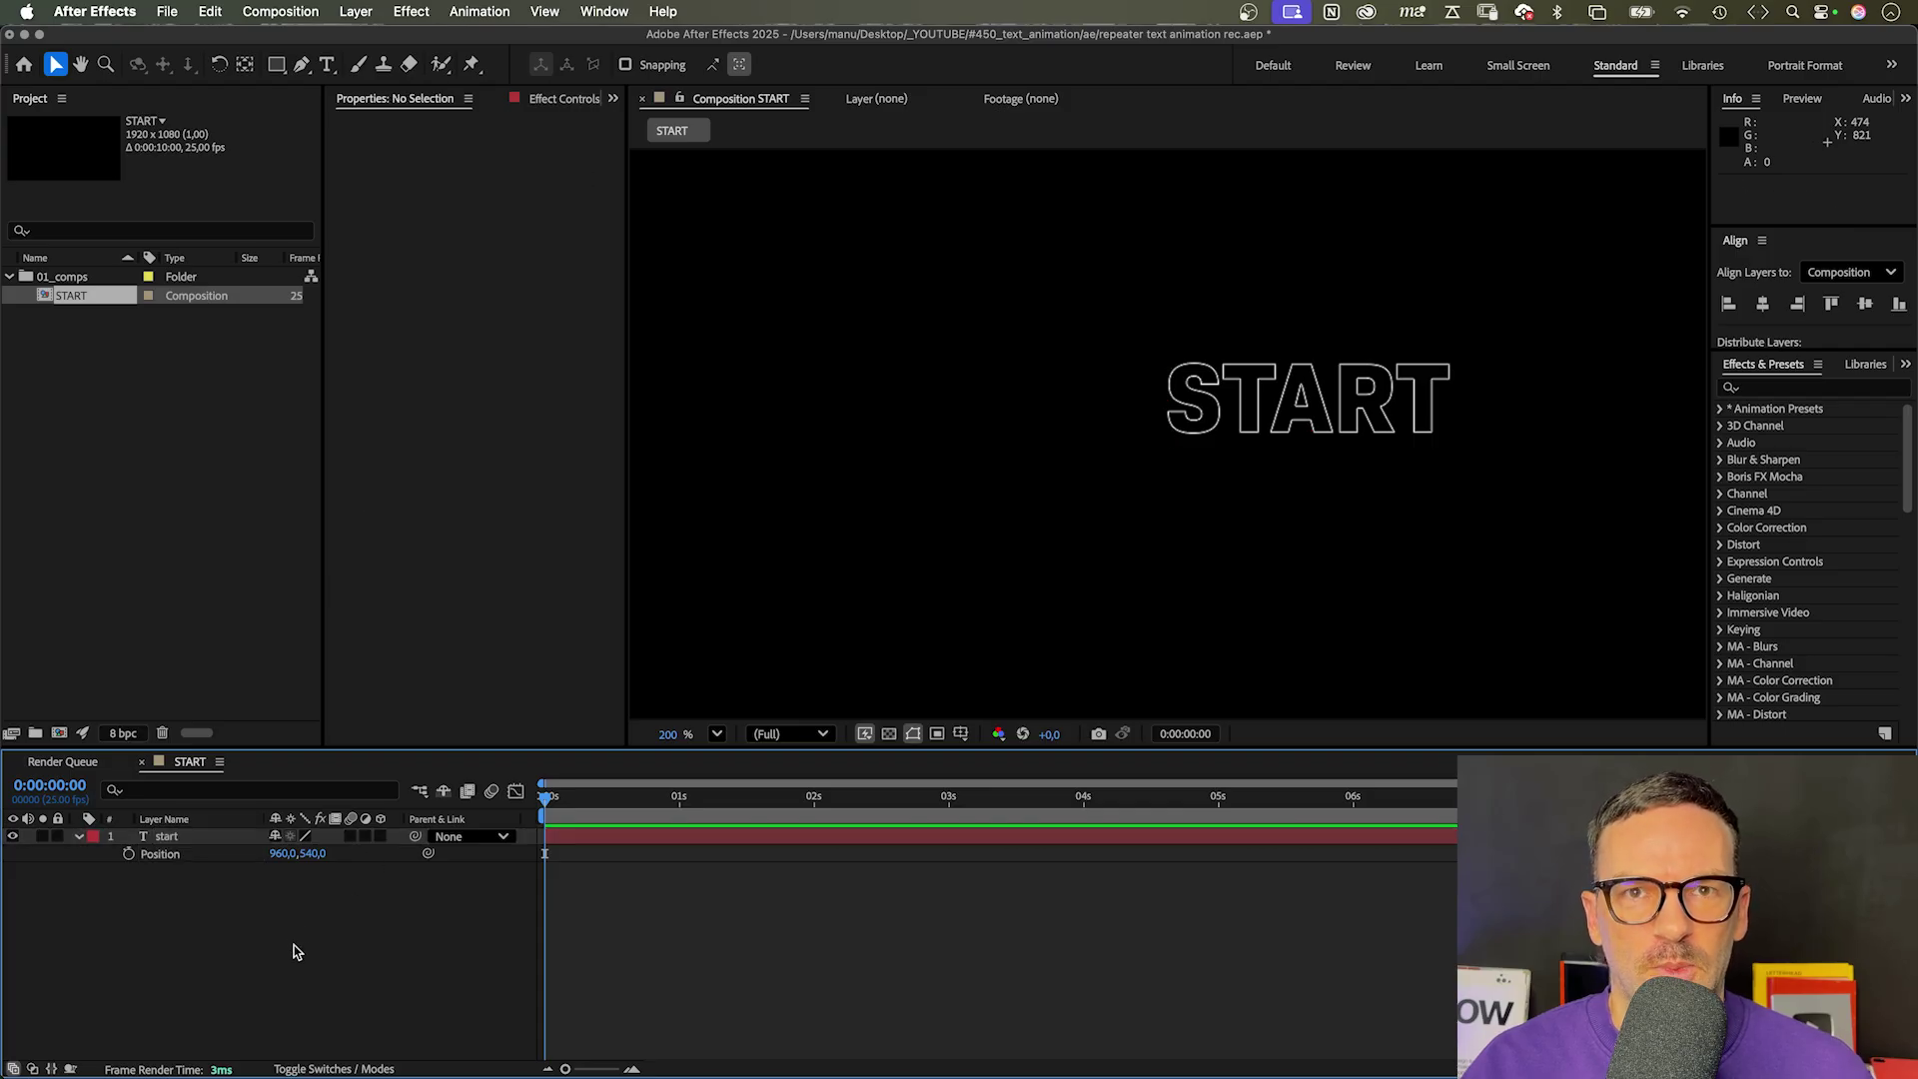
left_click(182, 843)
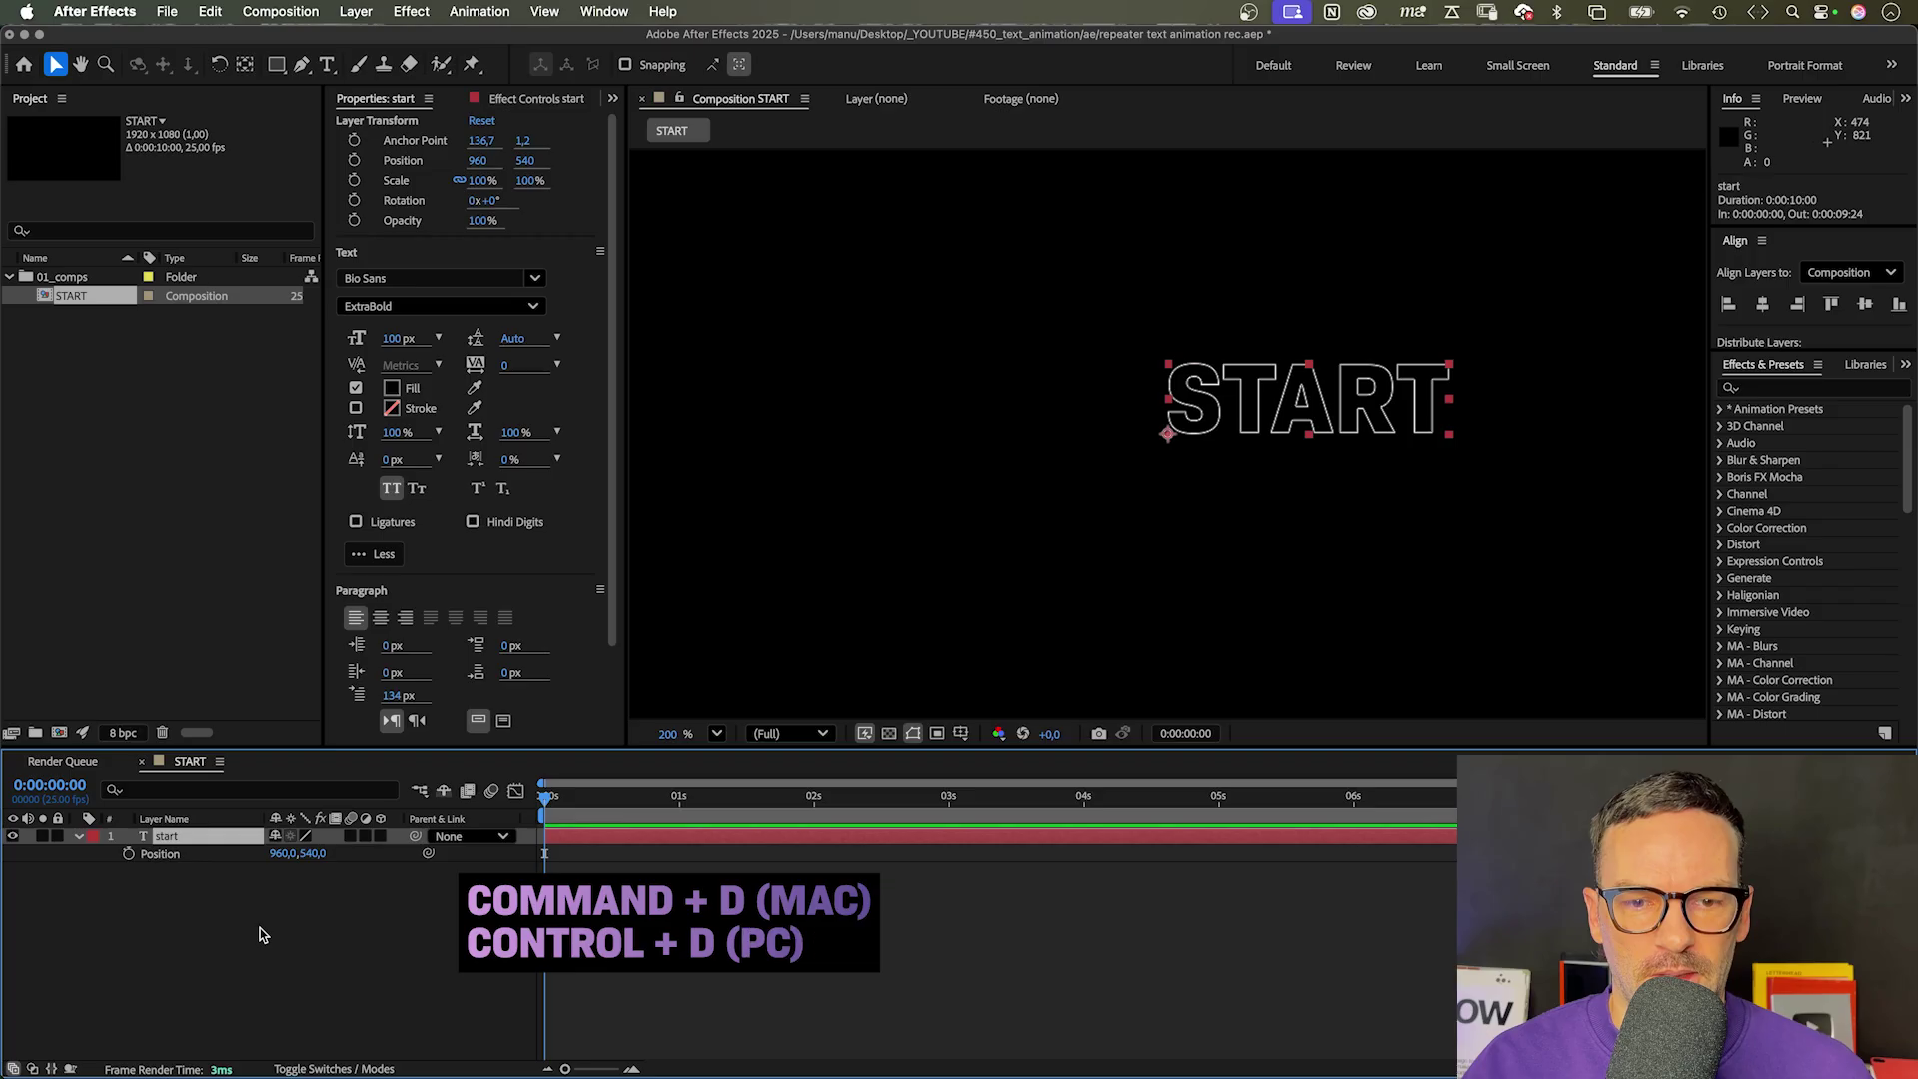
Step: Duplicate start as start 2, move it below the original, and expand its Text group
key("super+d")
left_click_drag(168, 837, 172, 919)
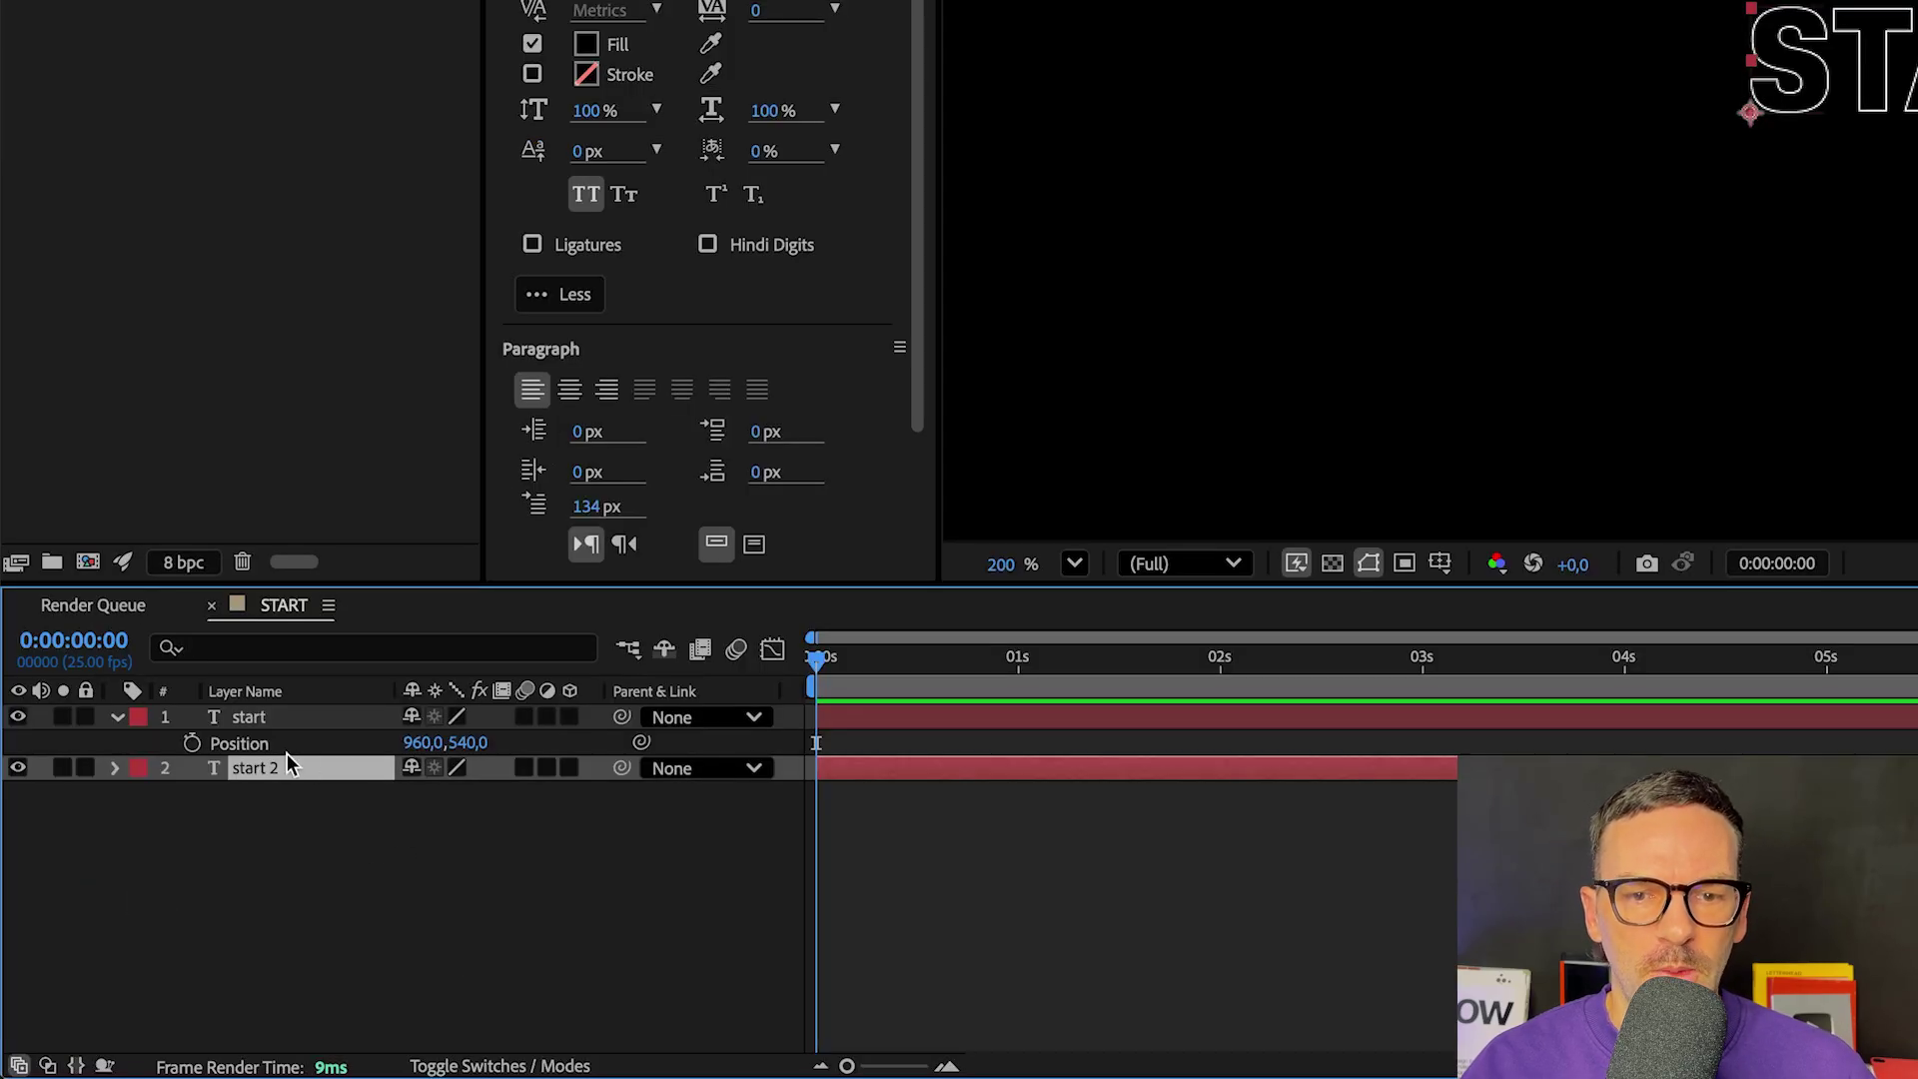
left_click(115, 767)
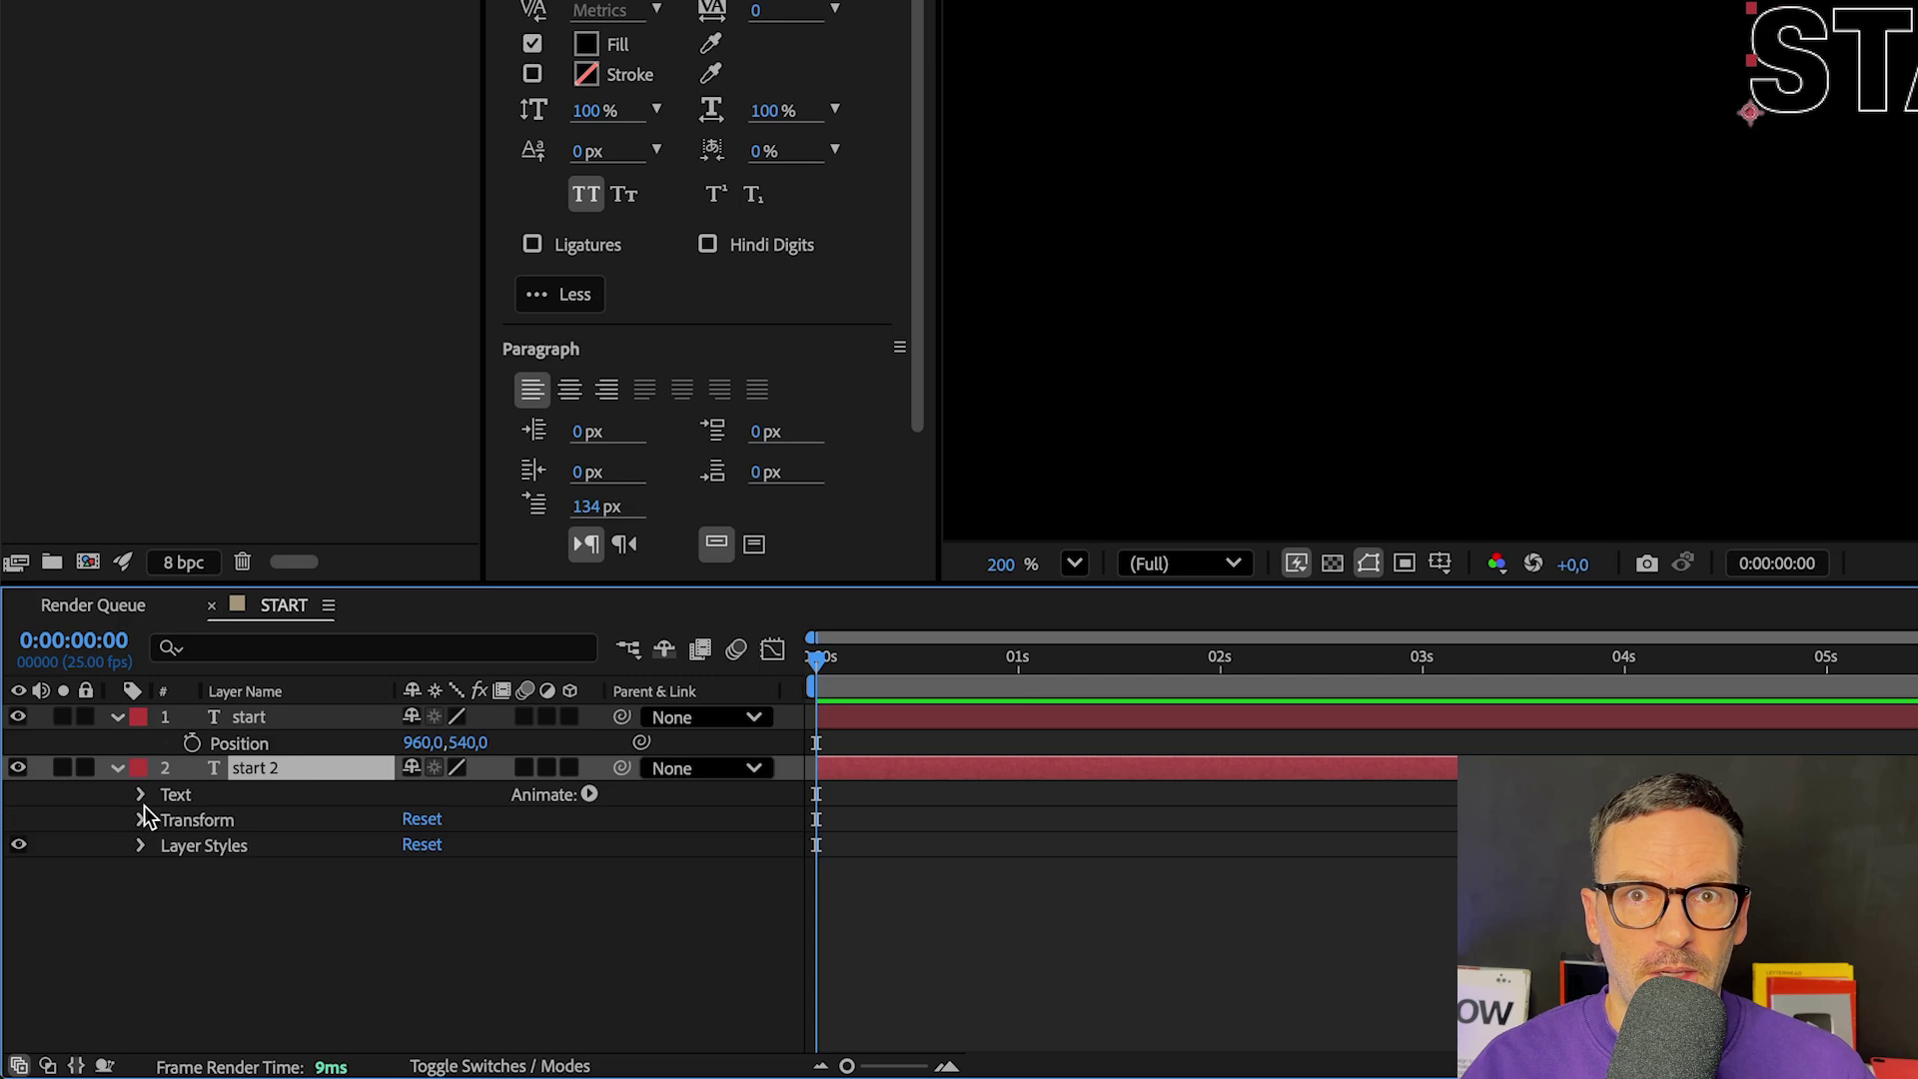
left_click(143, 794)
Step: Expand start's Text properties and link start 2's Source Text to start's Source Text
left_click(117, 717)
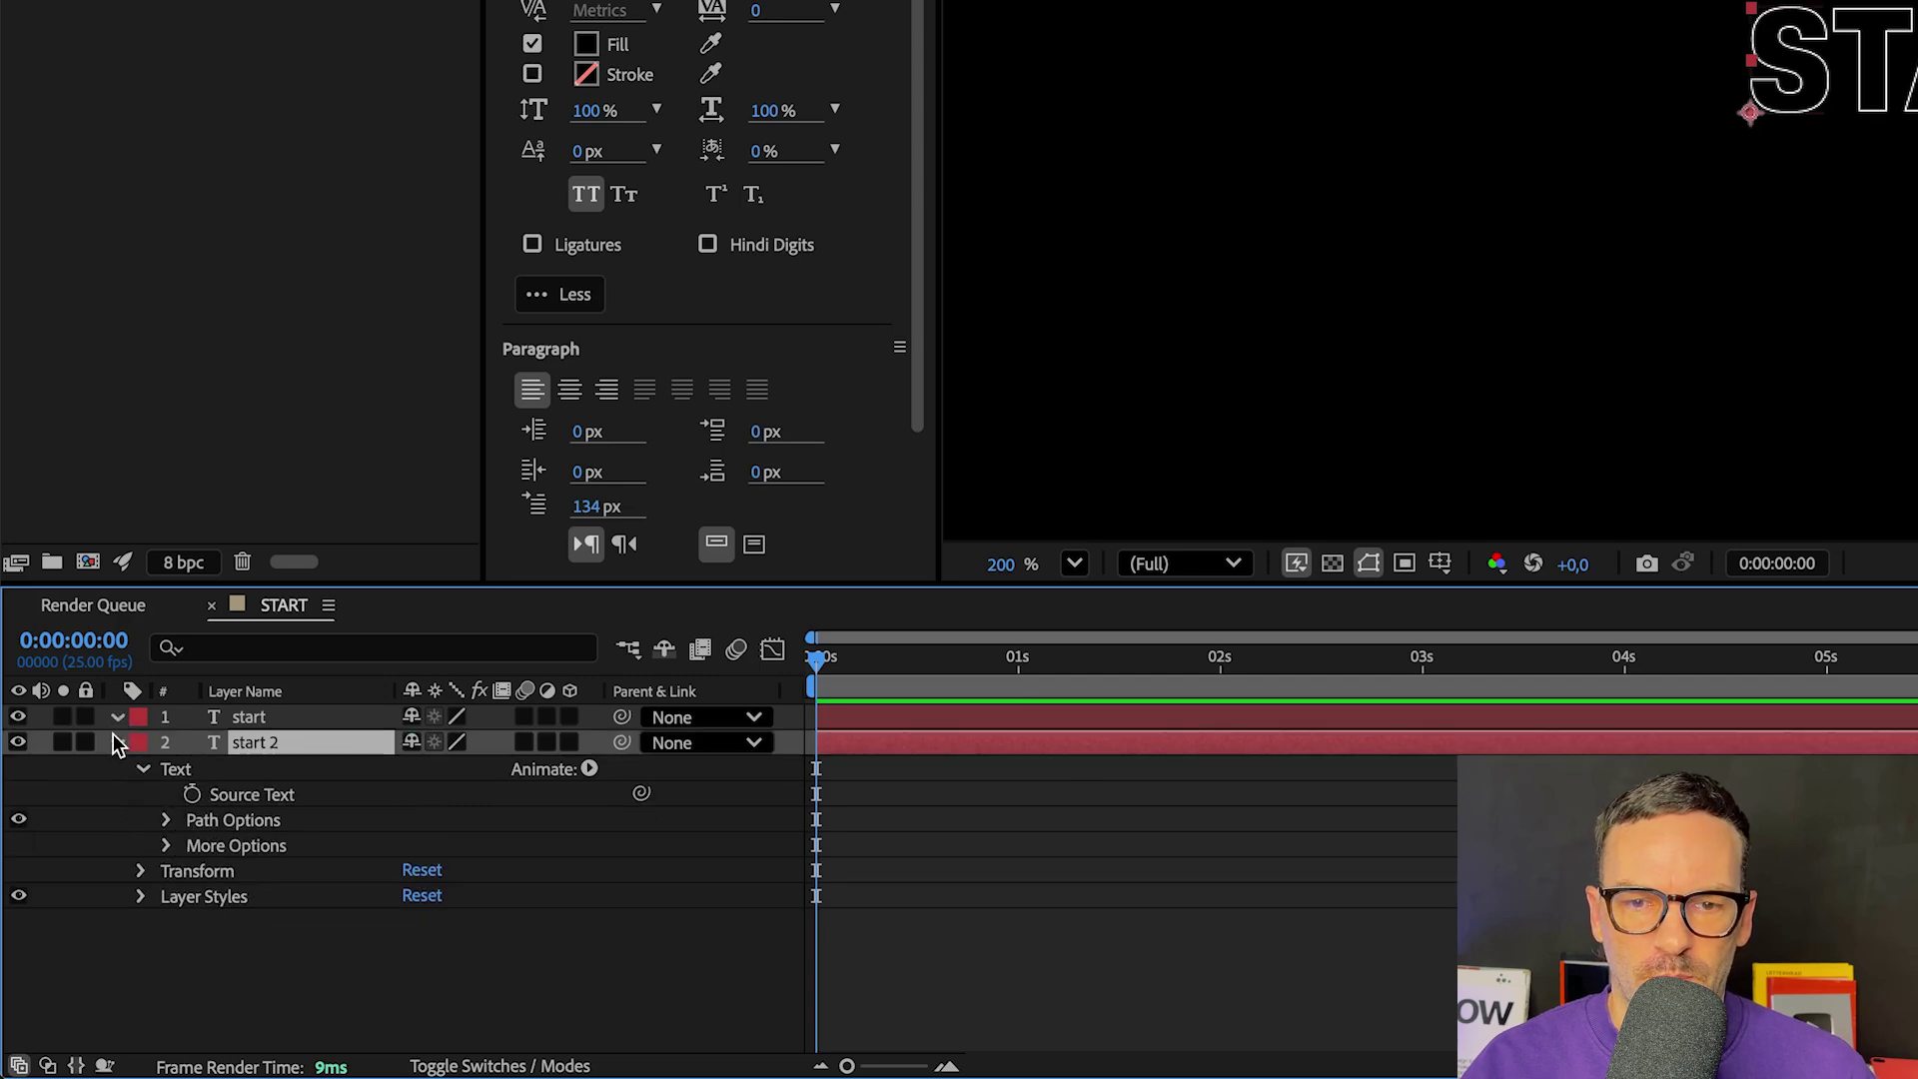
left_click(117, 716)
left_click(143, 743)
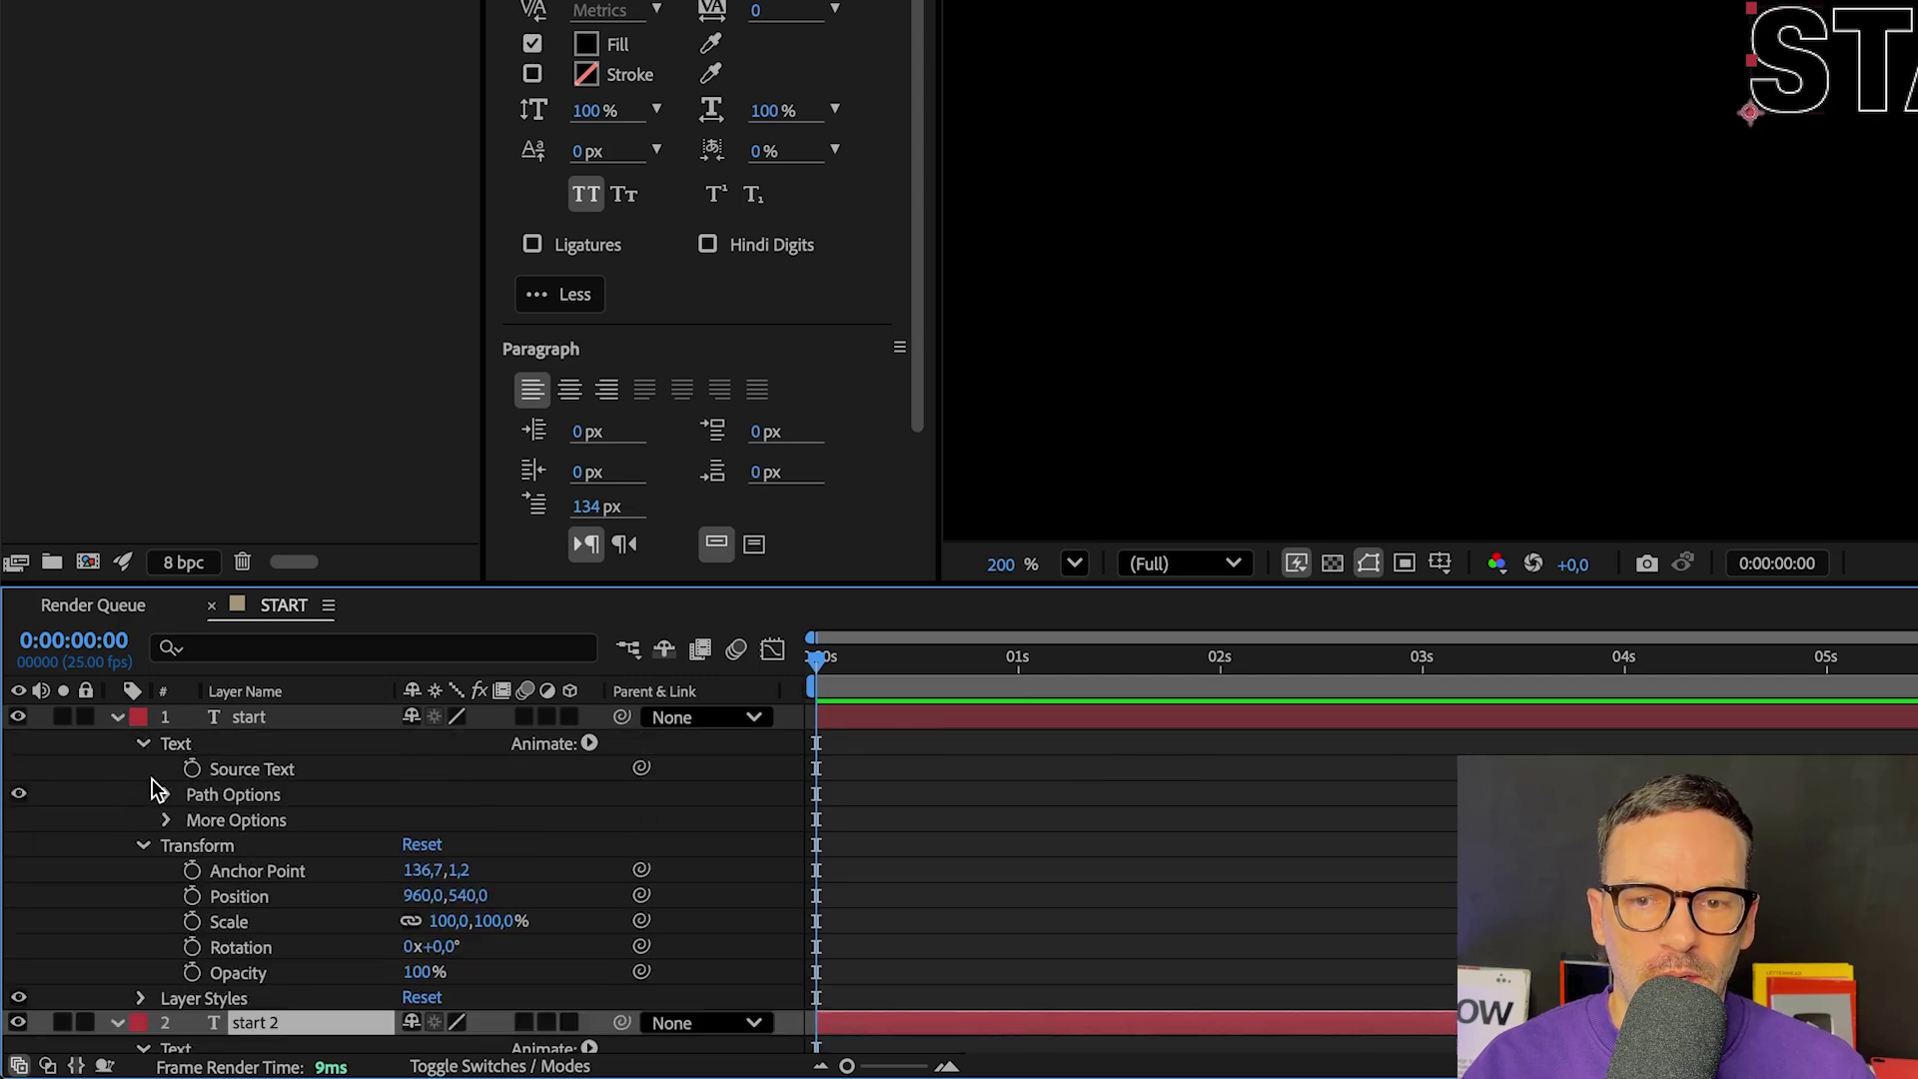
left_click(145, 844)
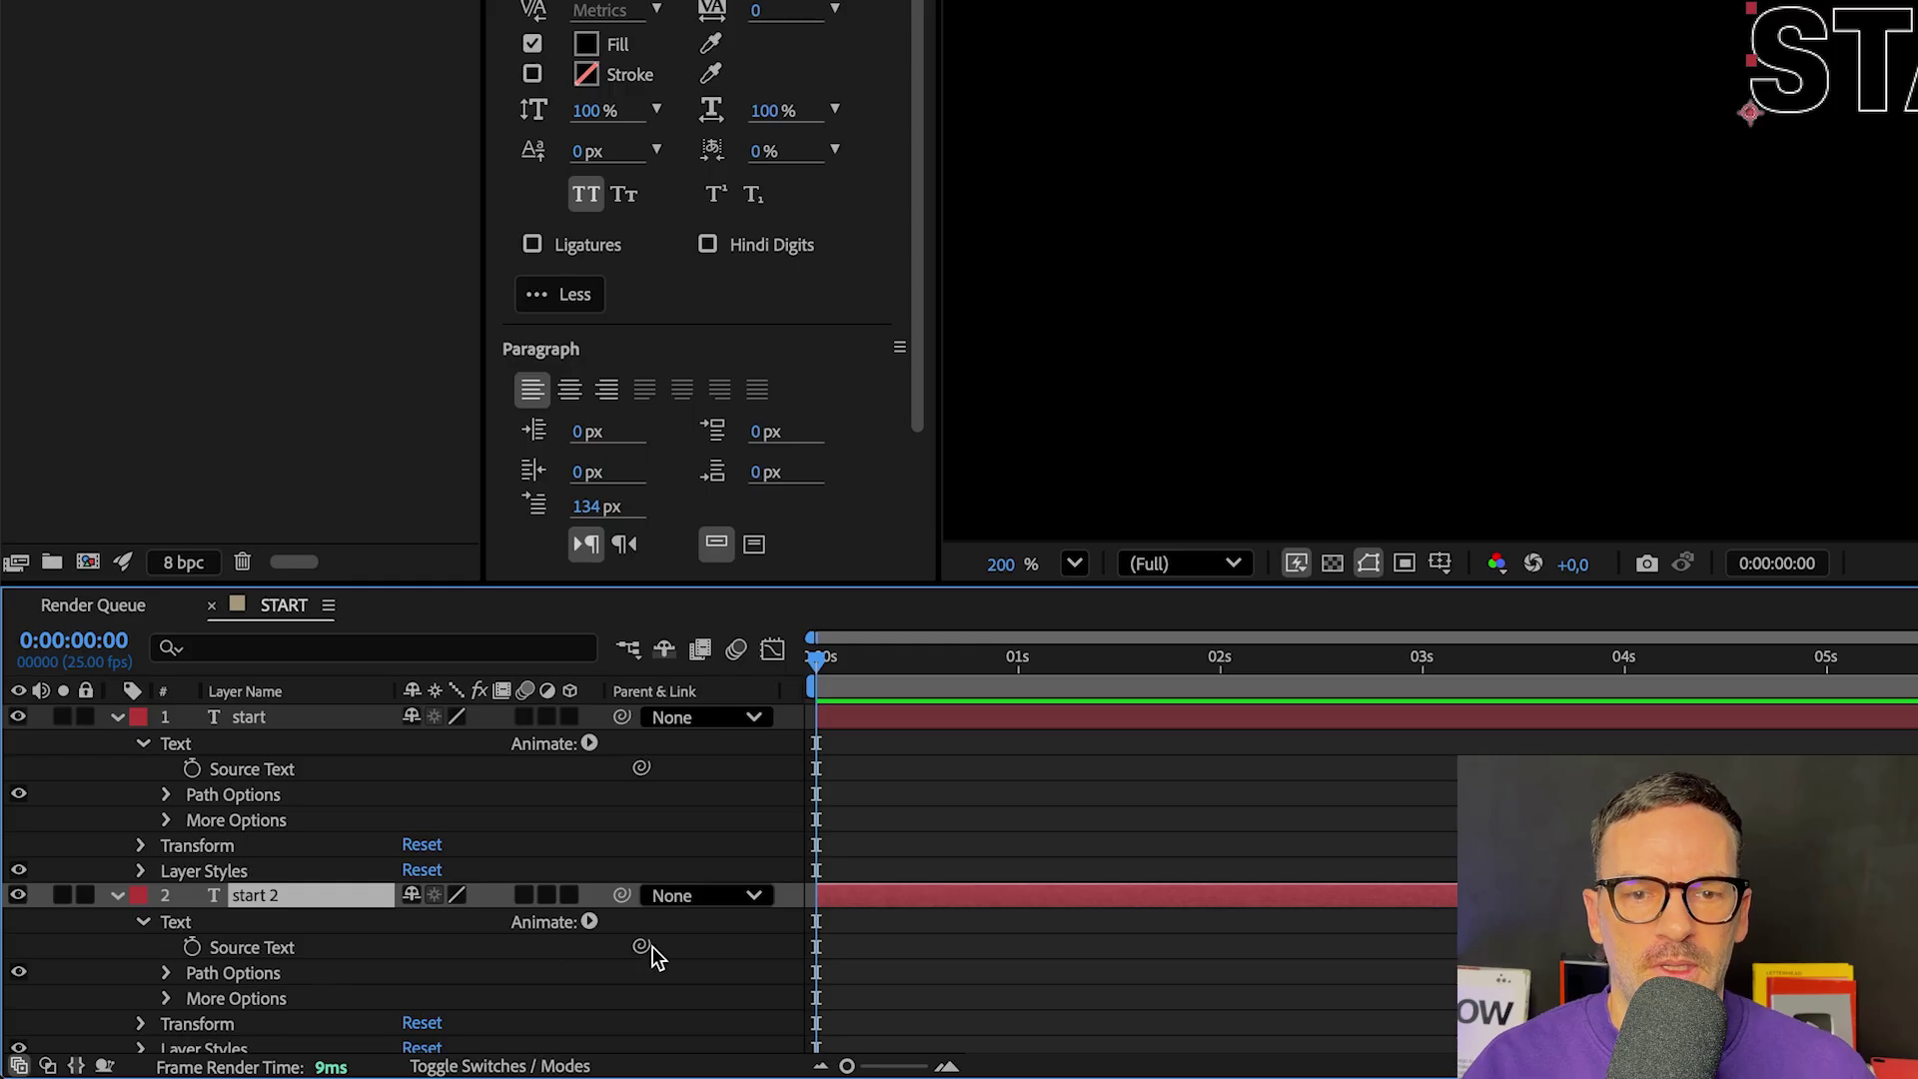
left_click_drag(652, 947, 275, 777)
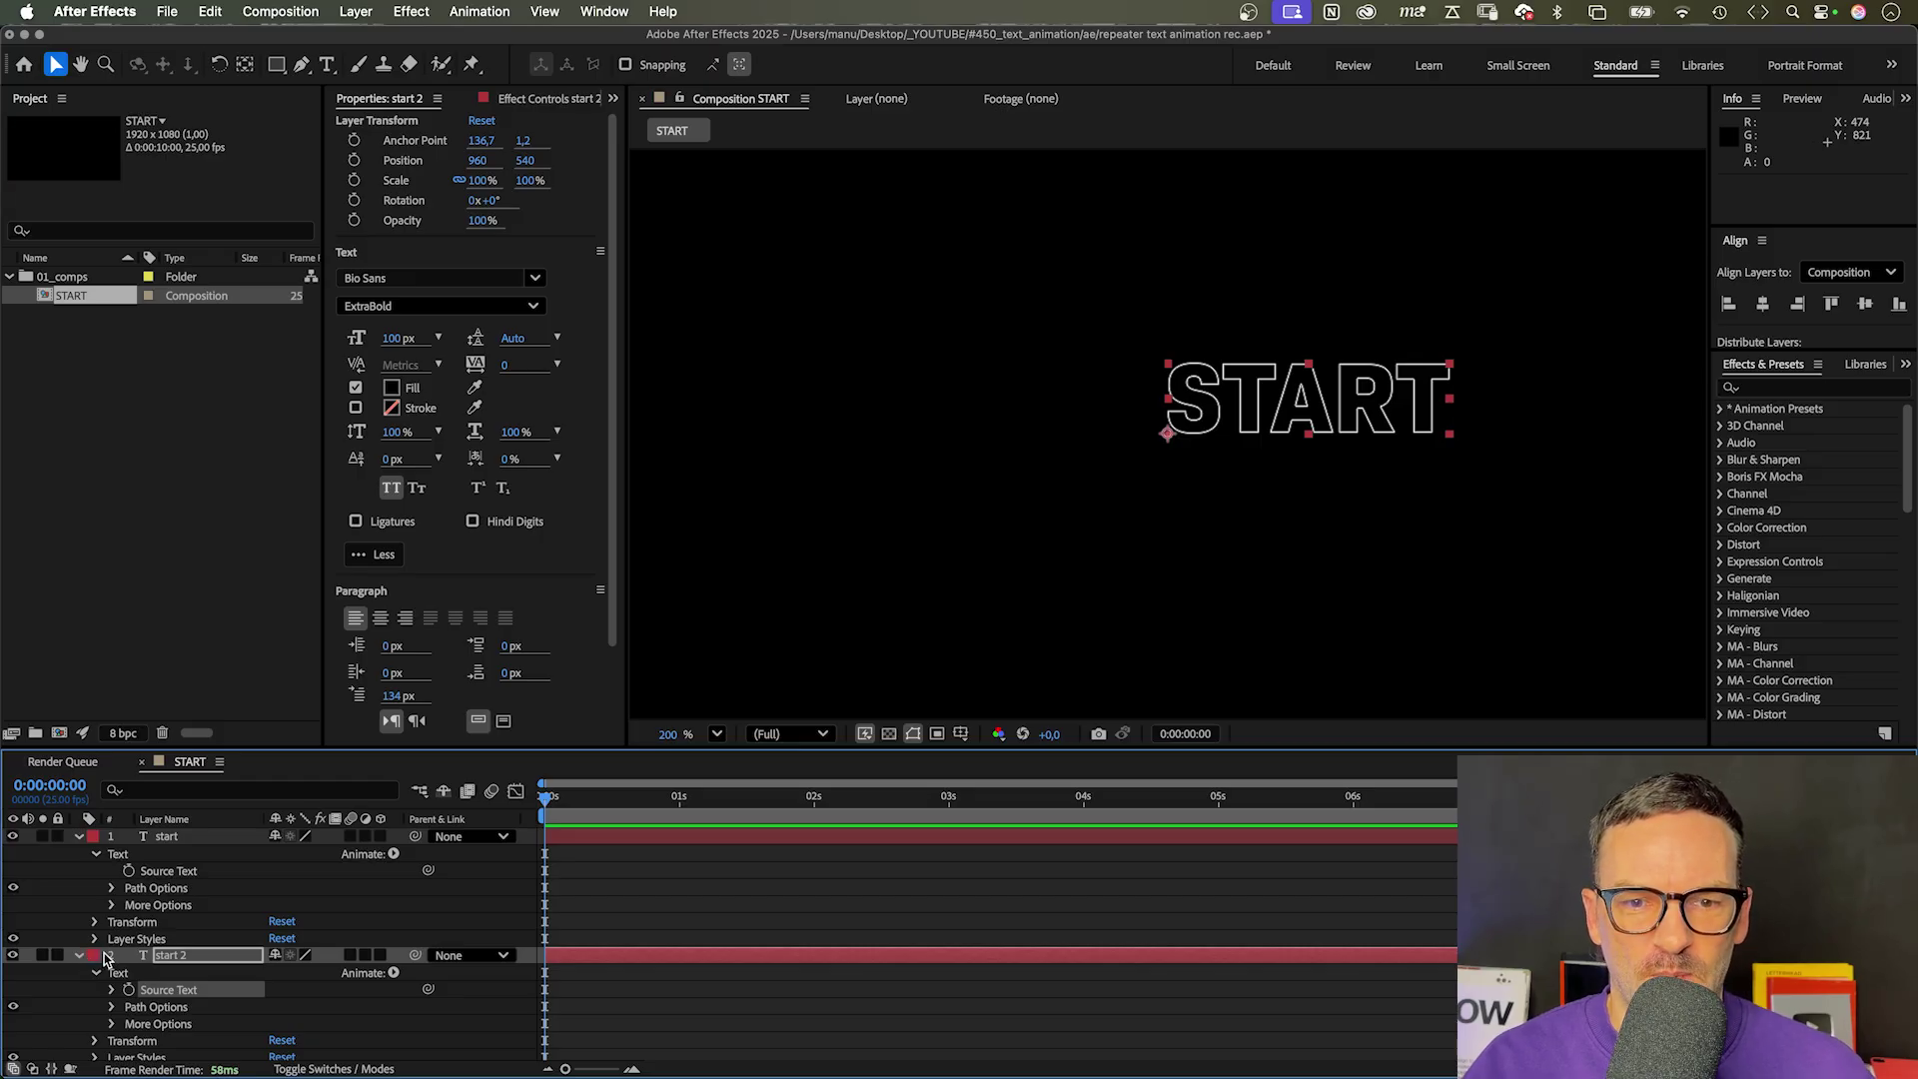
Step: Collapse the start layer's properties in the timeline
left_click(79, 837)
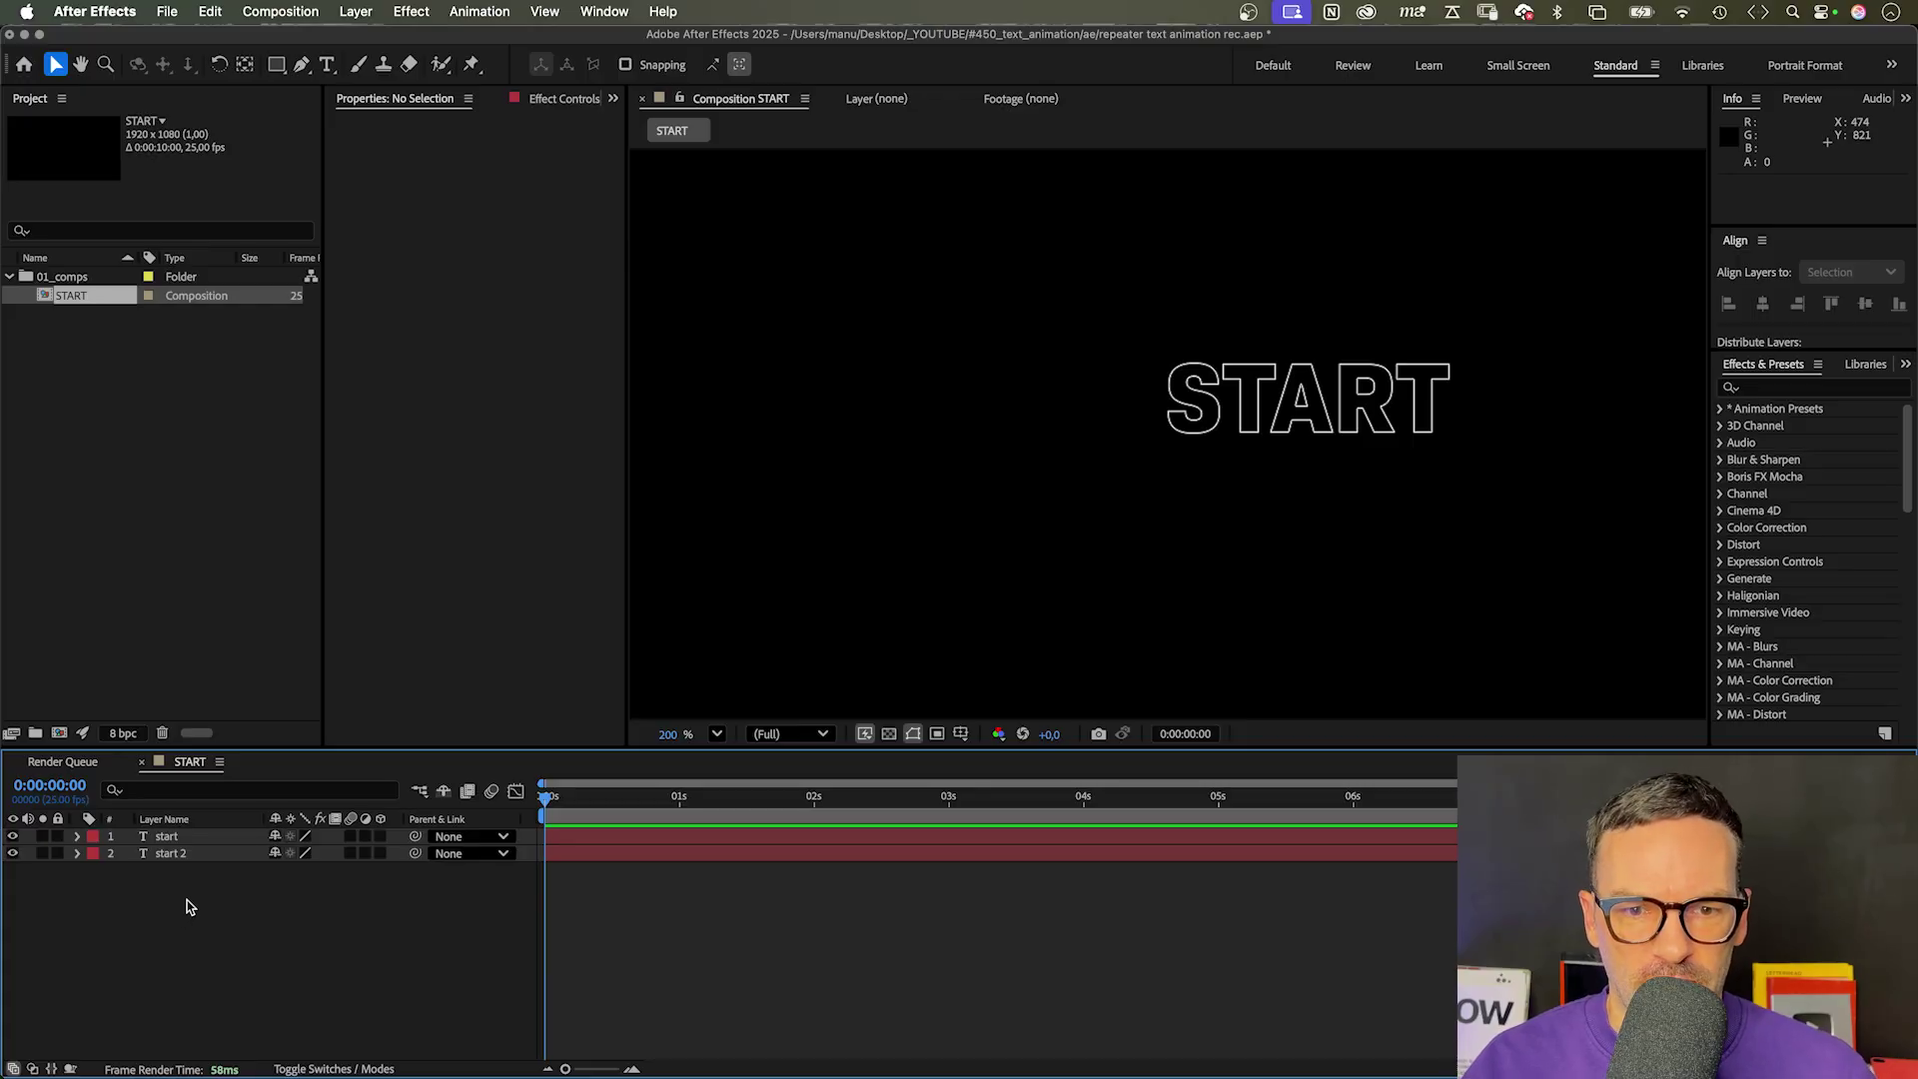
Step: Set start 2's Rotation to 10 degrees
left_click(177, 837)
left_click(177, 852, "shift")
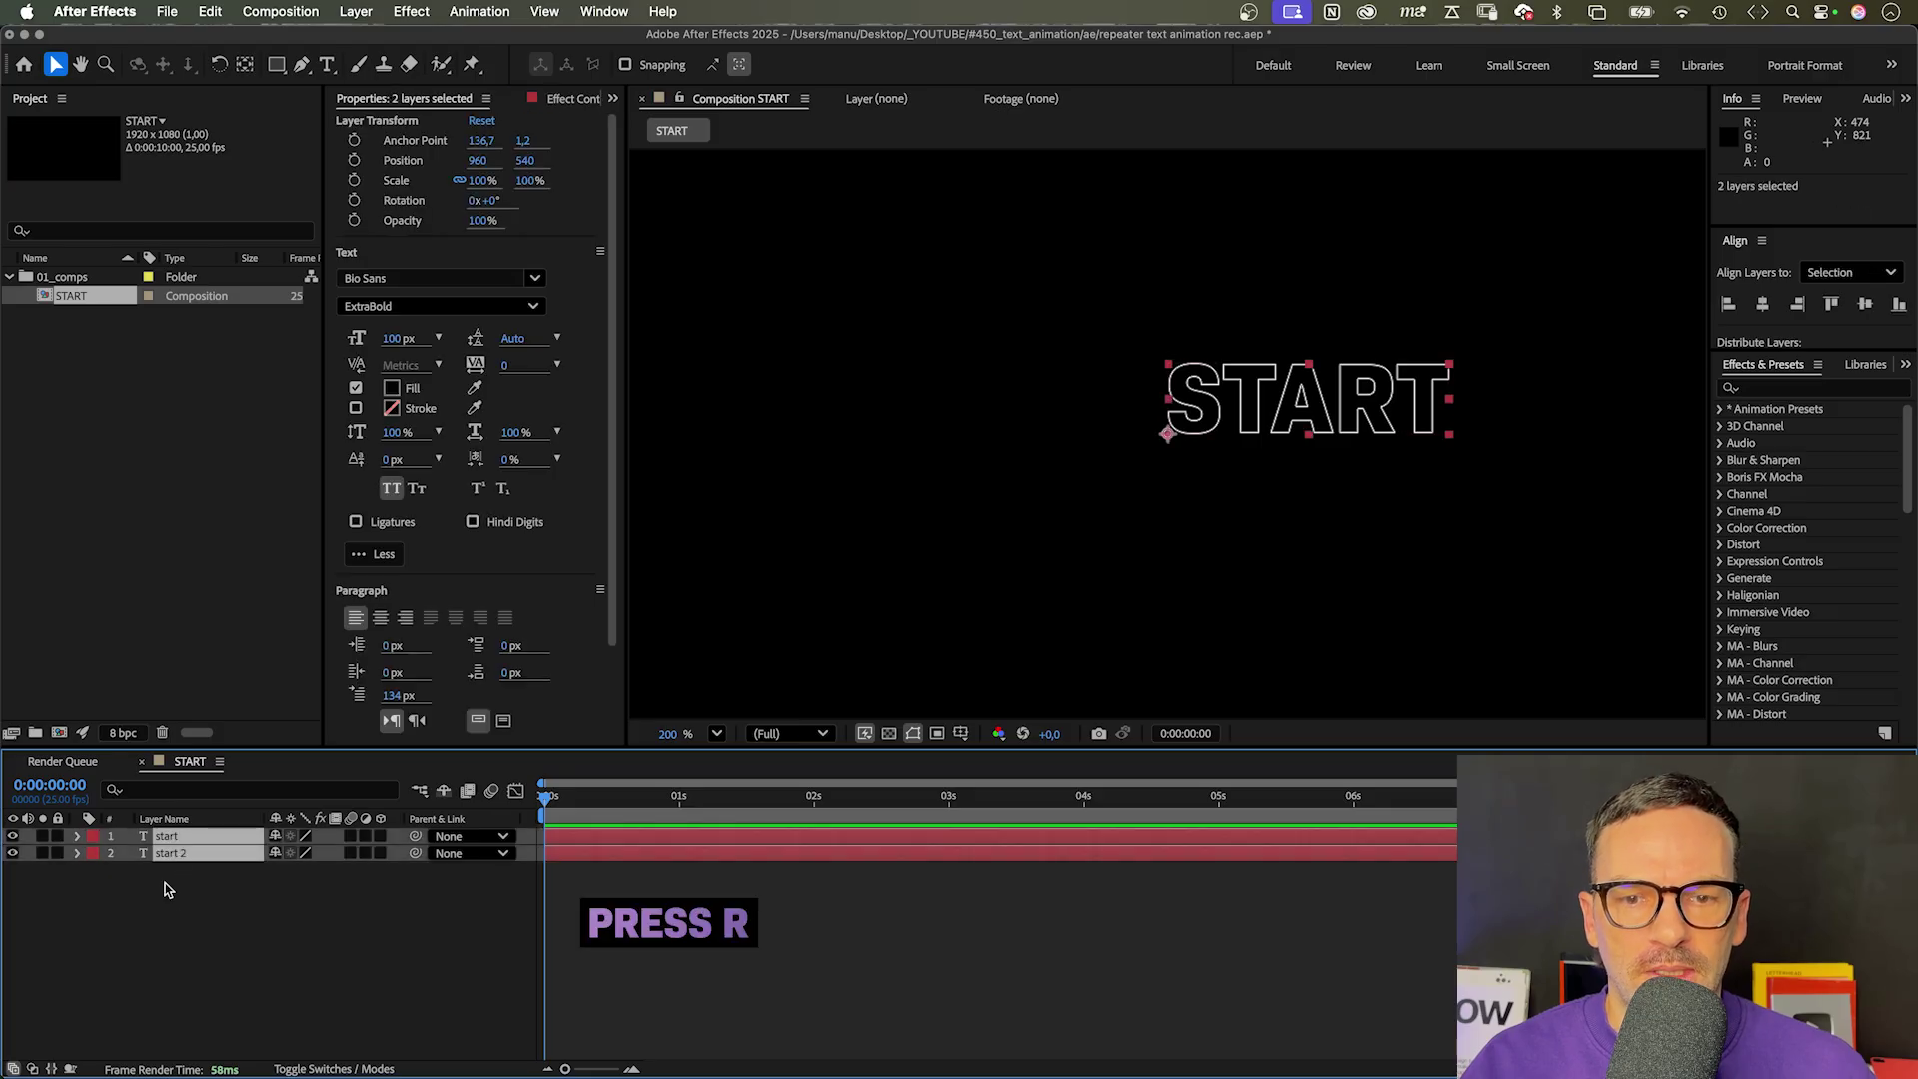
key("r")
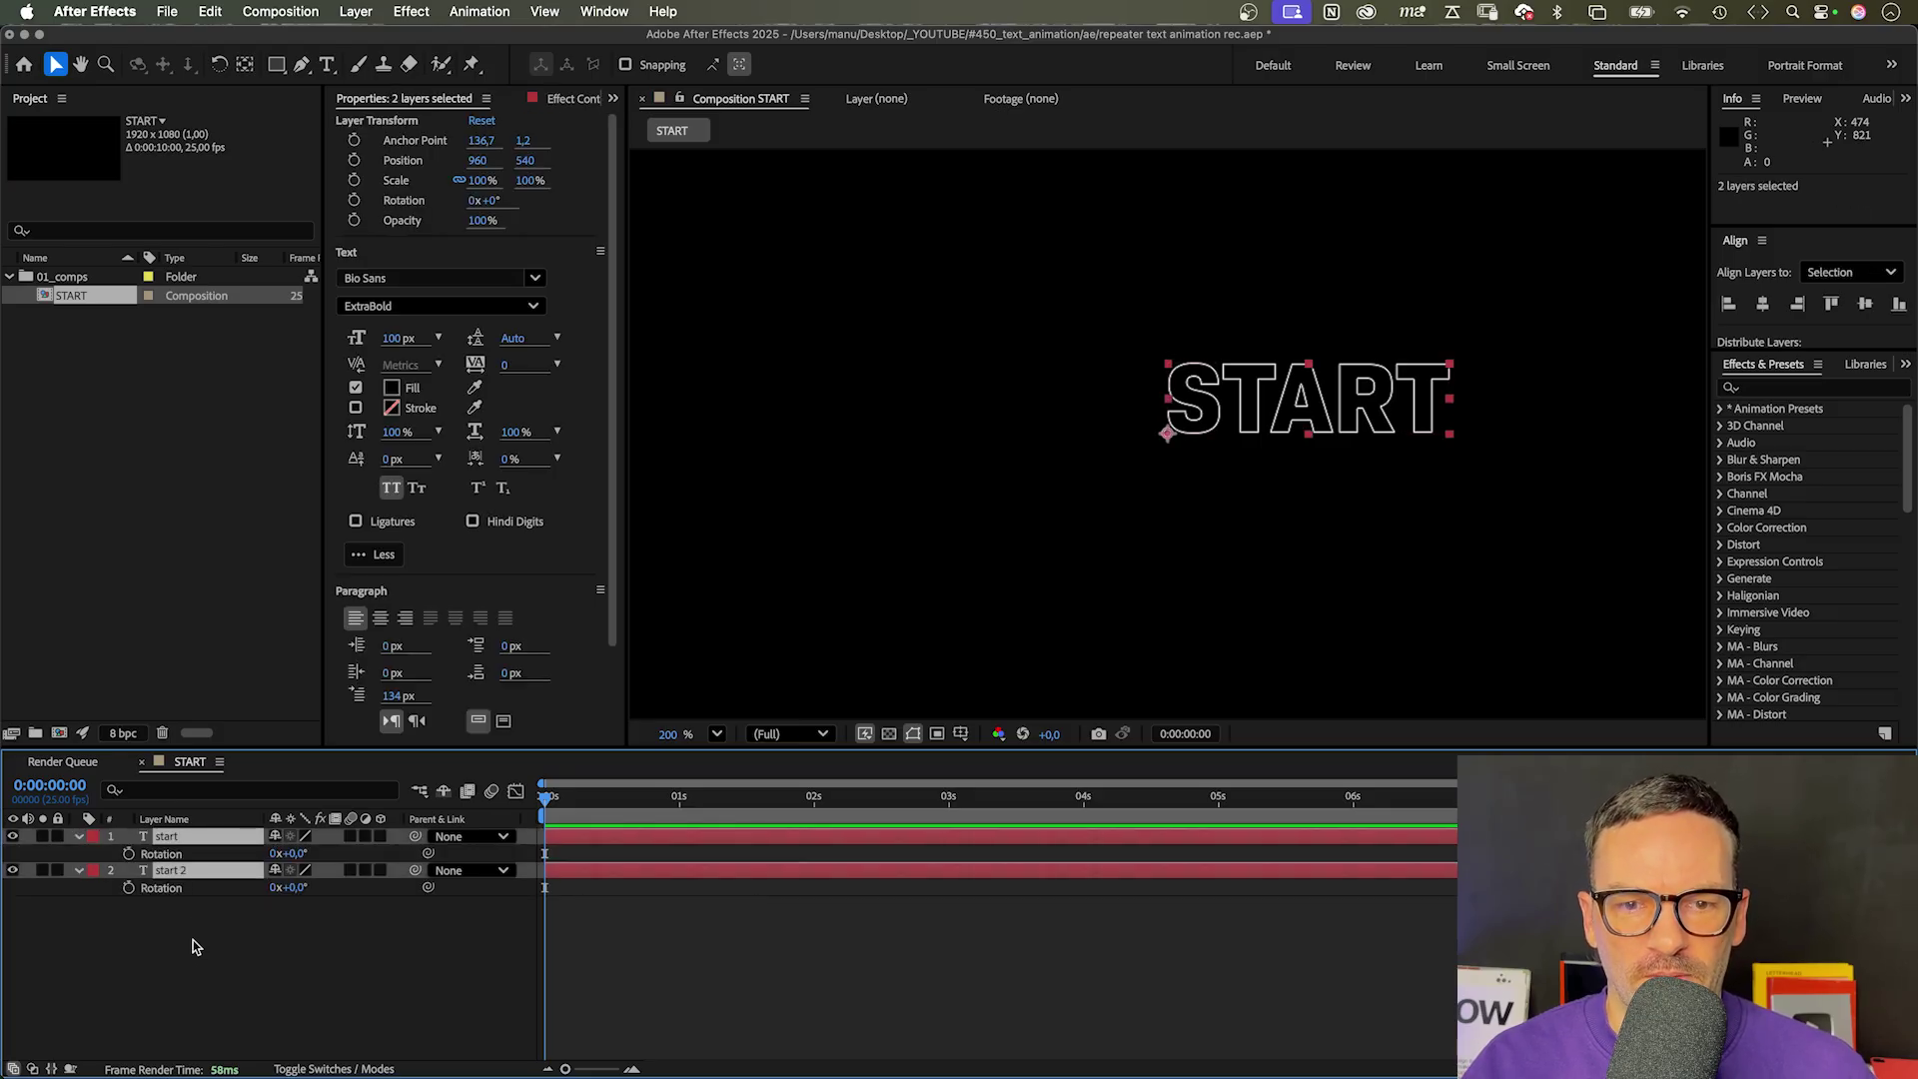
left_click(194, 941)
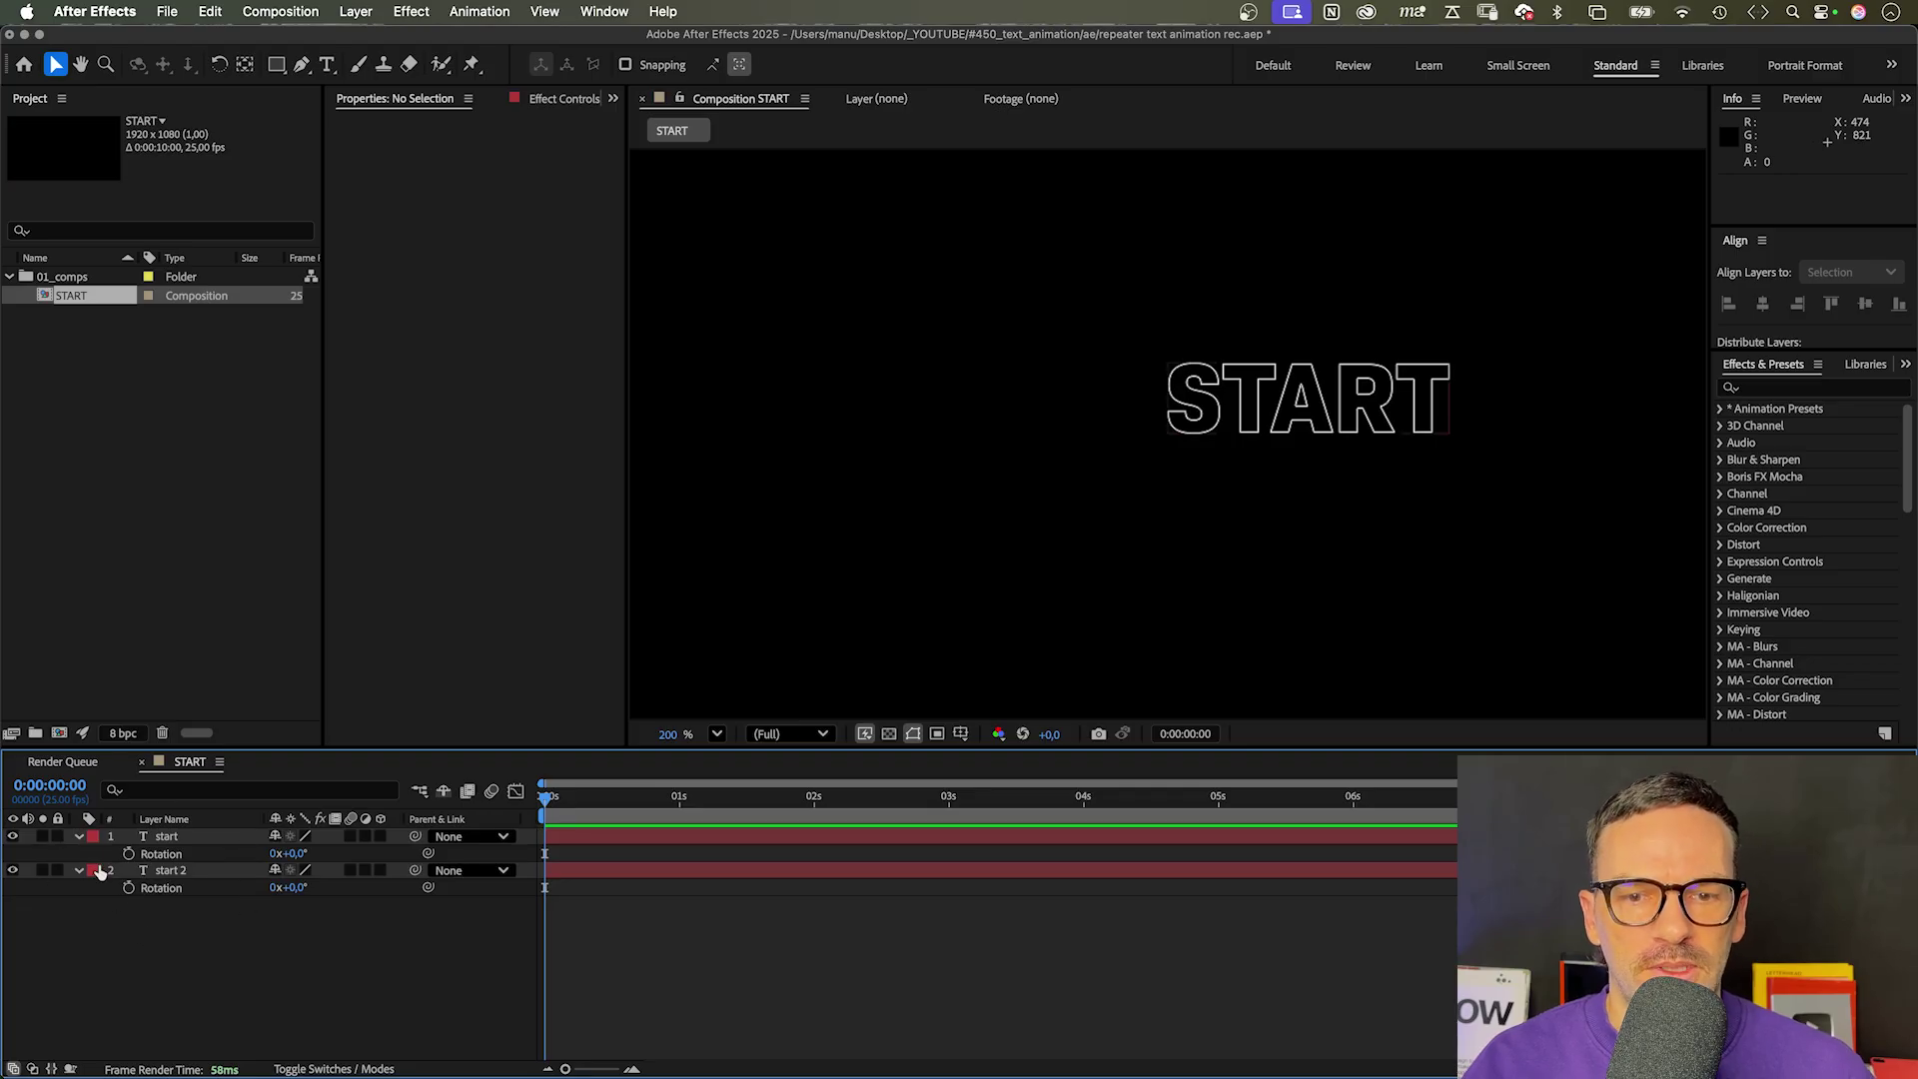
left_click(296, 888)
type("10")
key("Return")
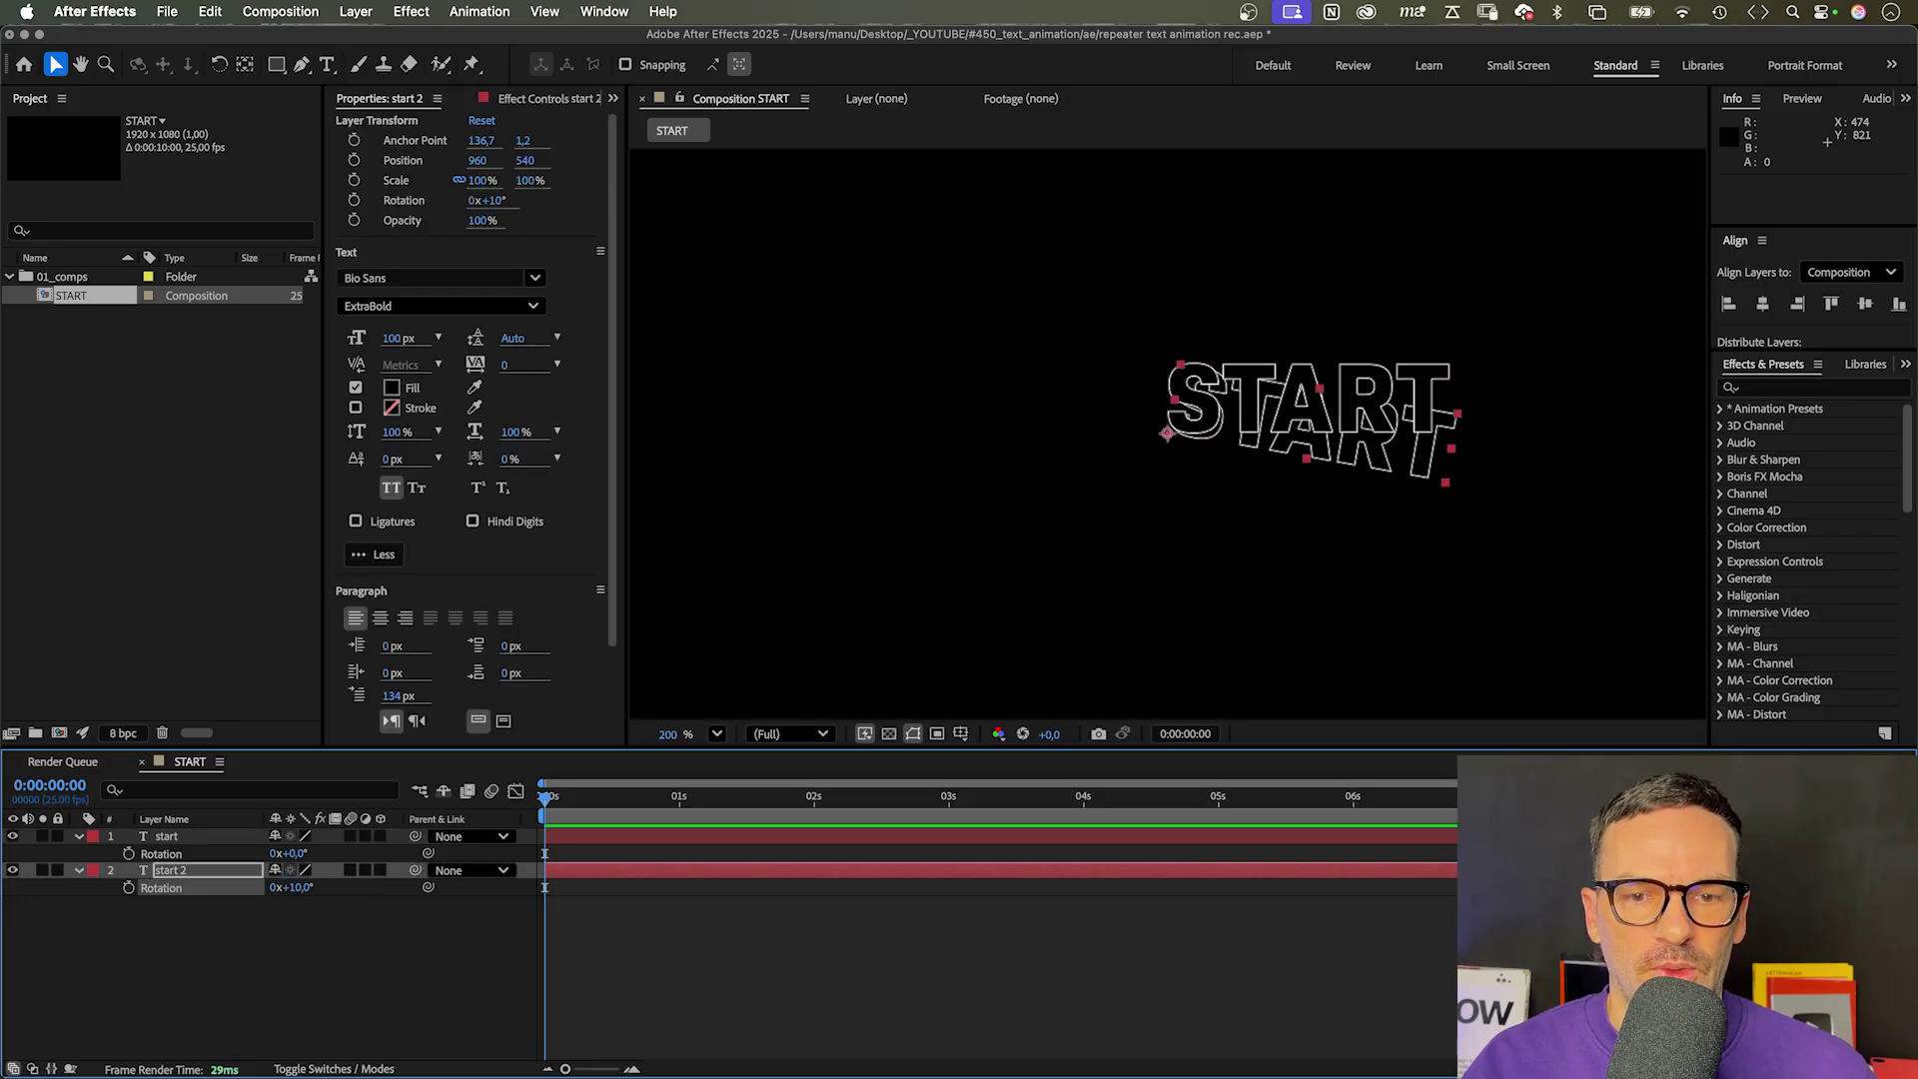
left_click(219, 879)
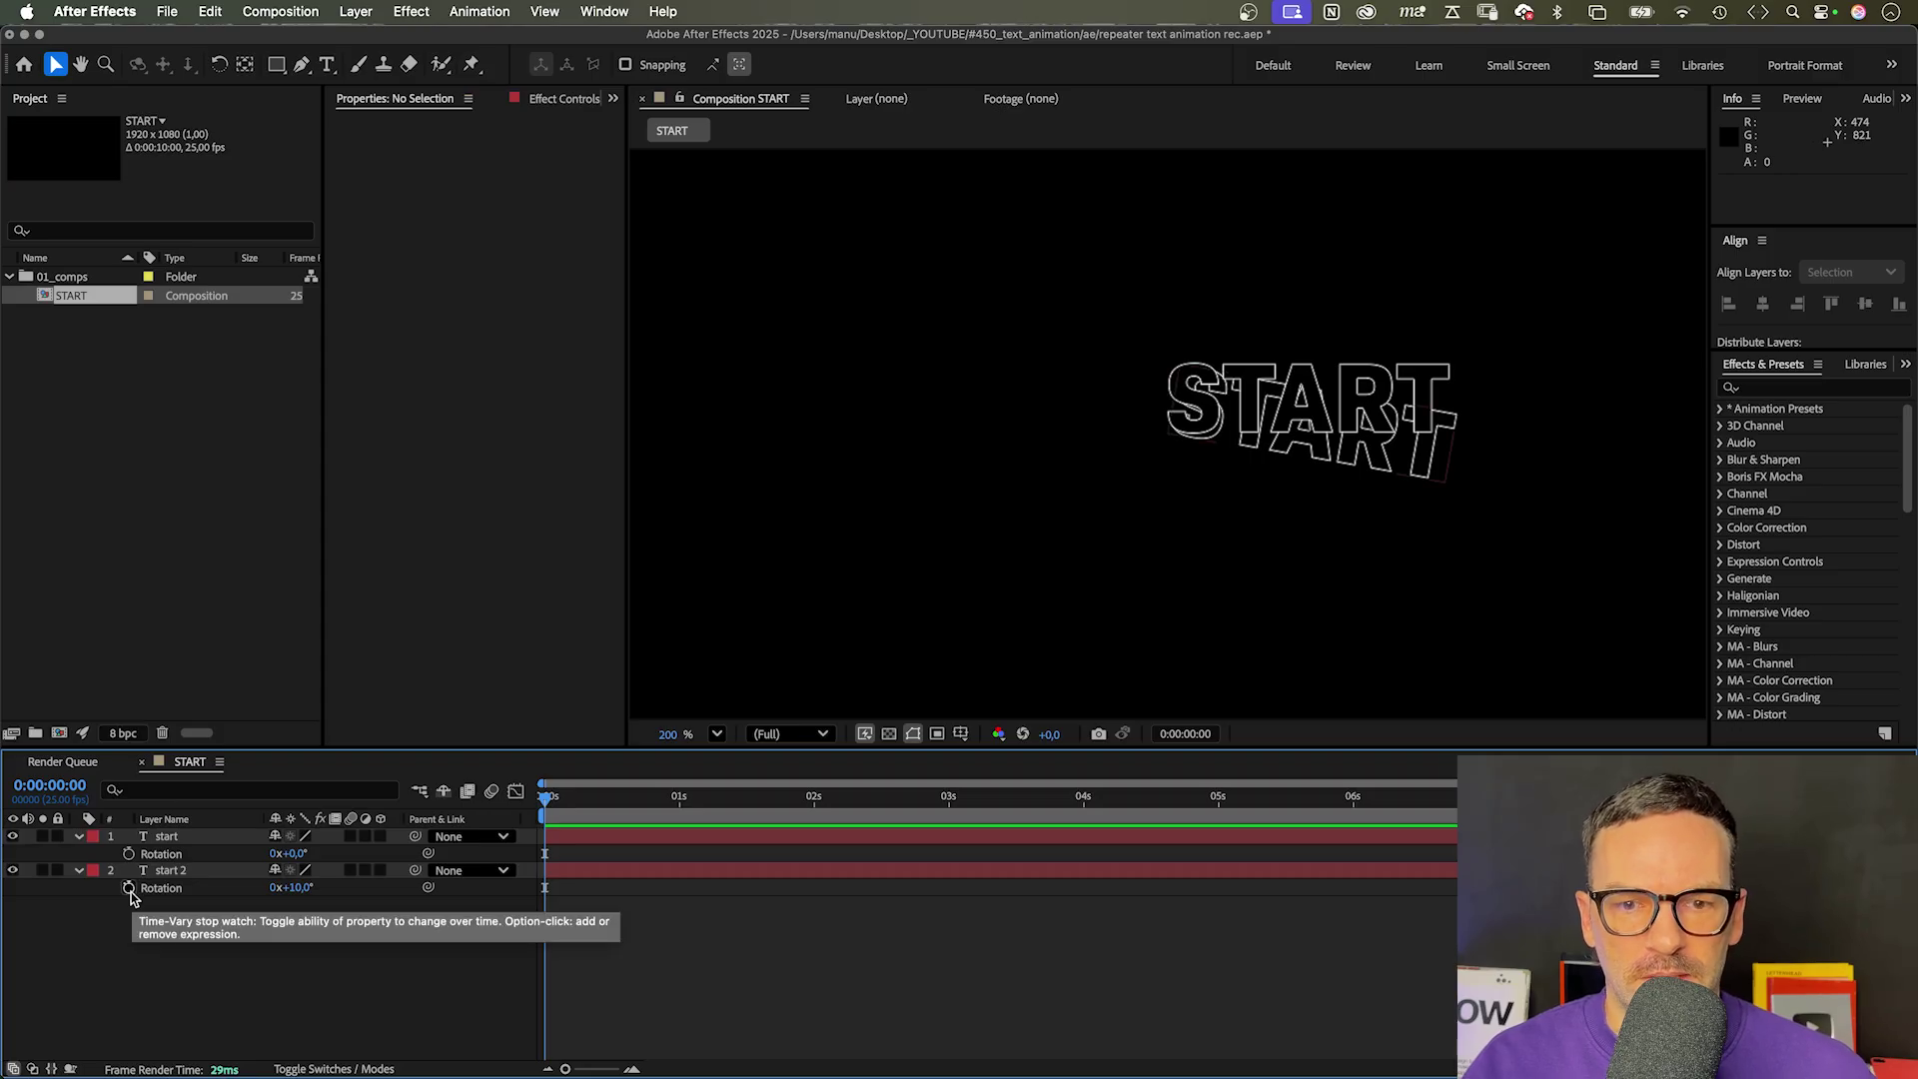
Step: Add a Rotation expression to start 2 linking to start's rotation + 10
left_click(129, 888, "alt")
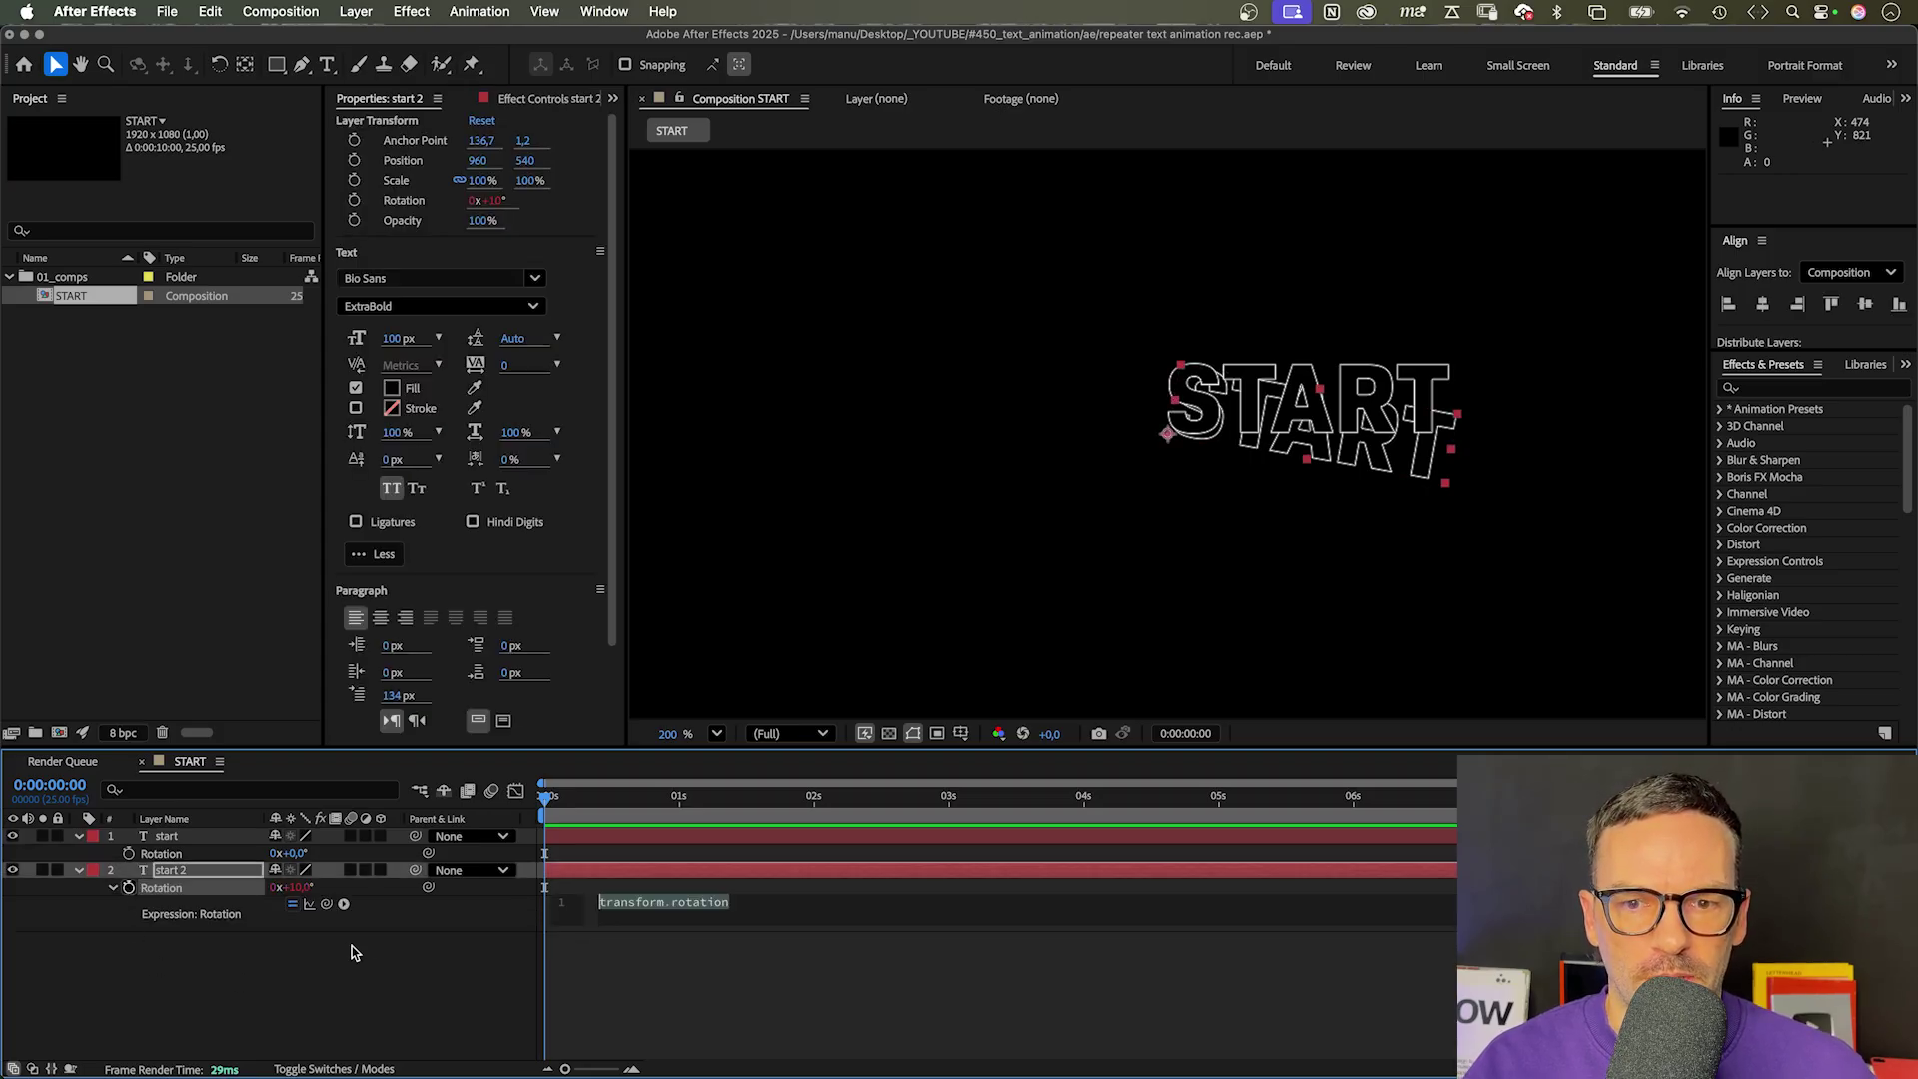
left_click_drag(326, 907, 184, 861)
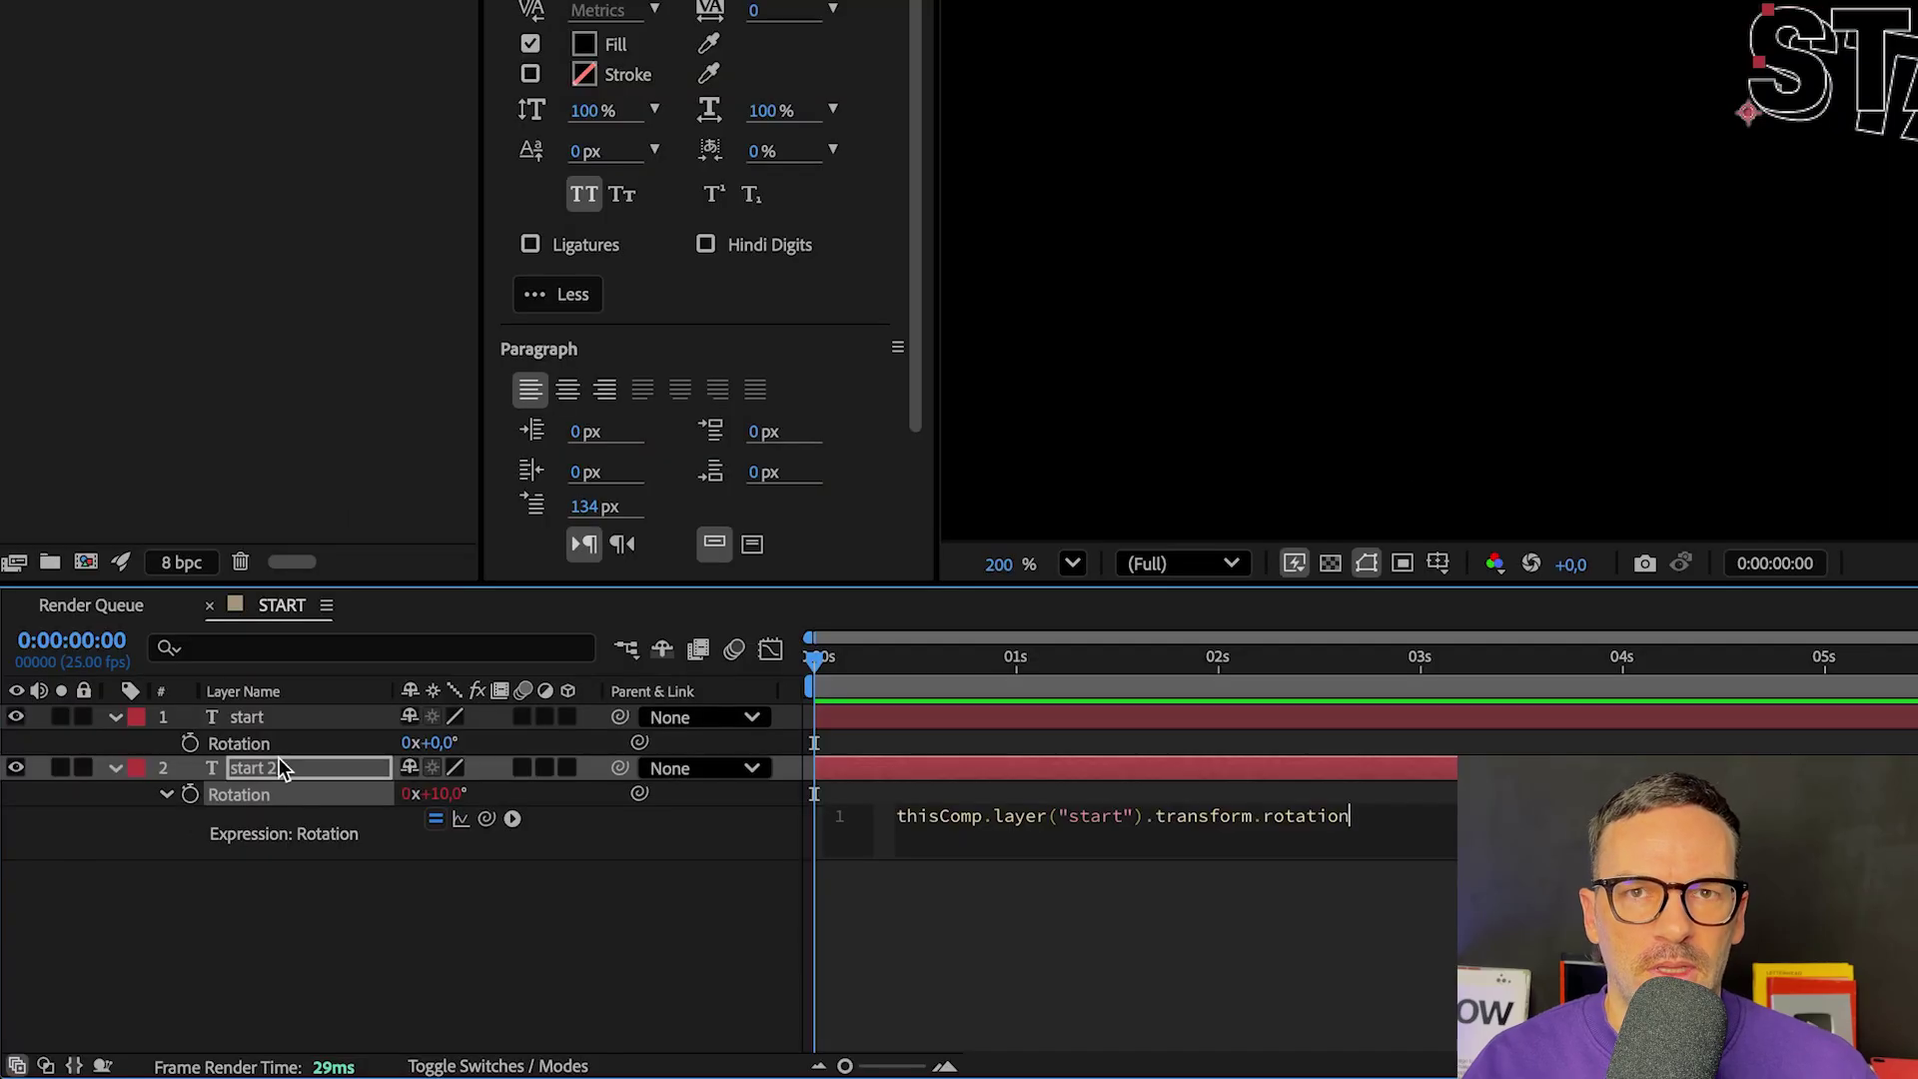
left_click(288, 915)
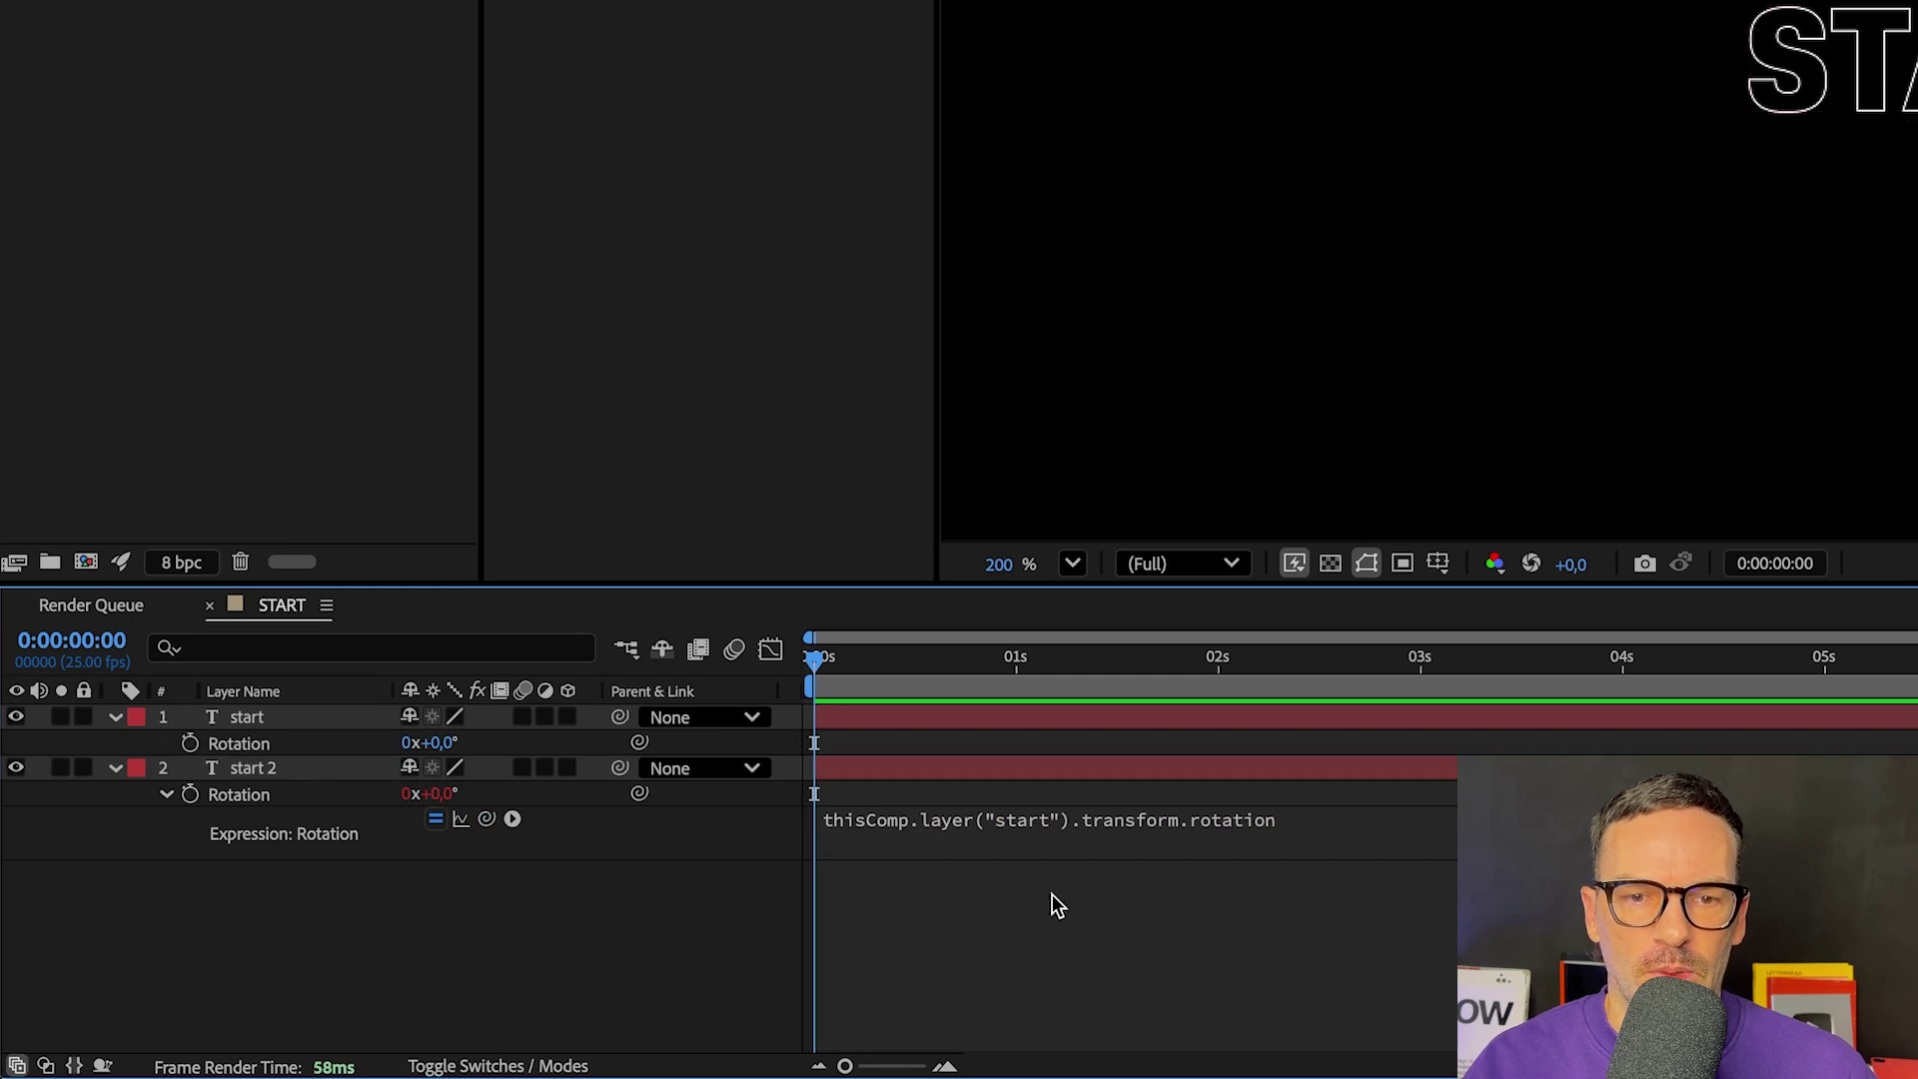
left_click(1184, 825)
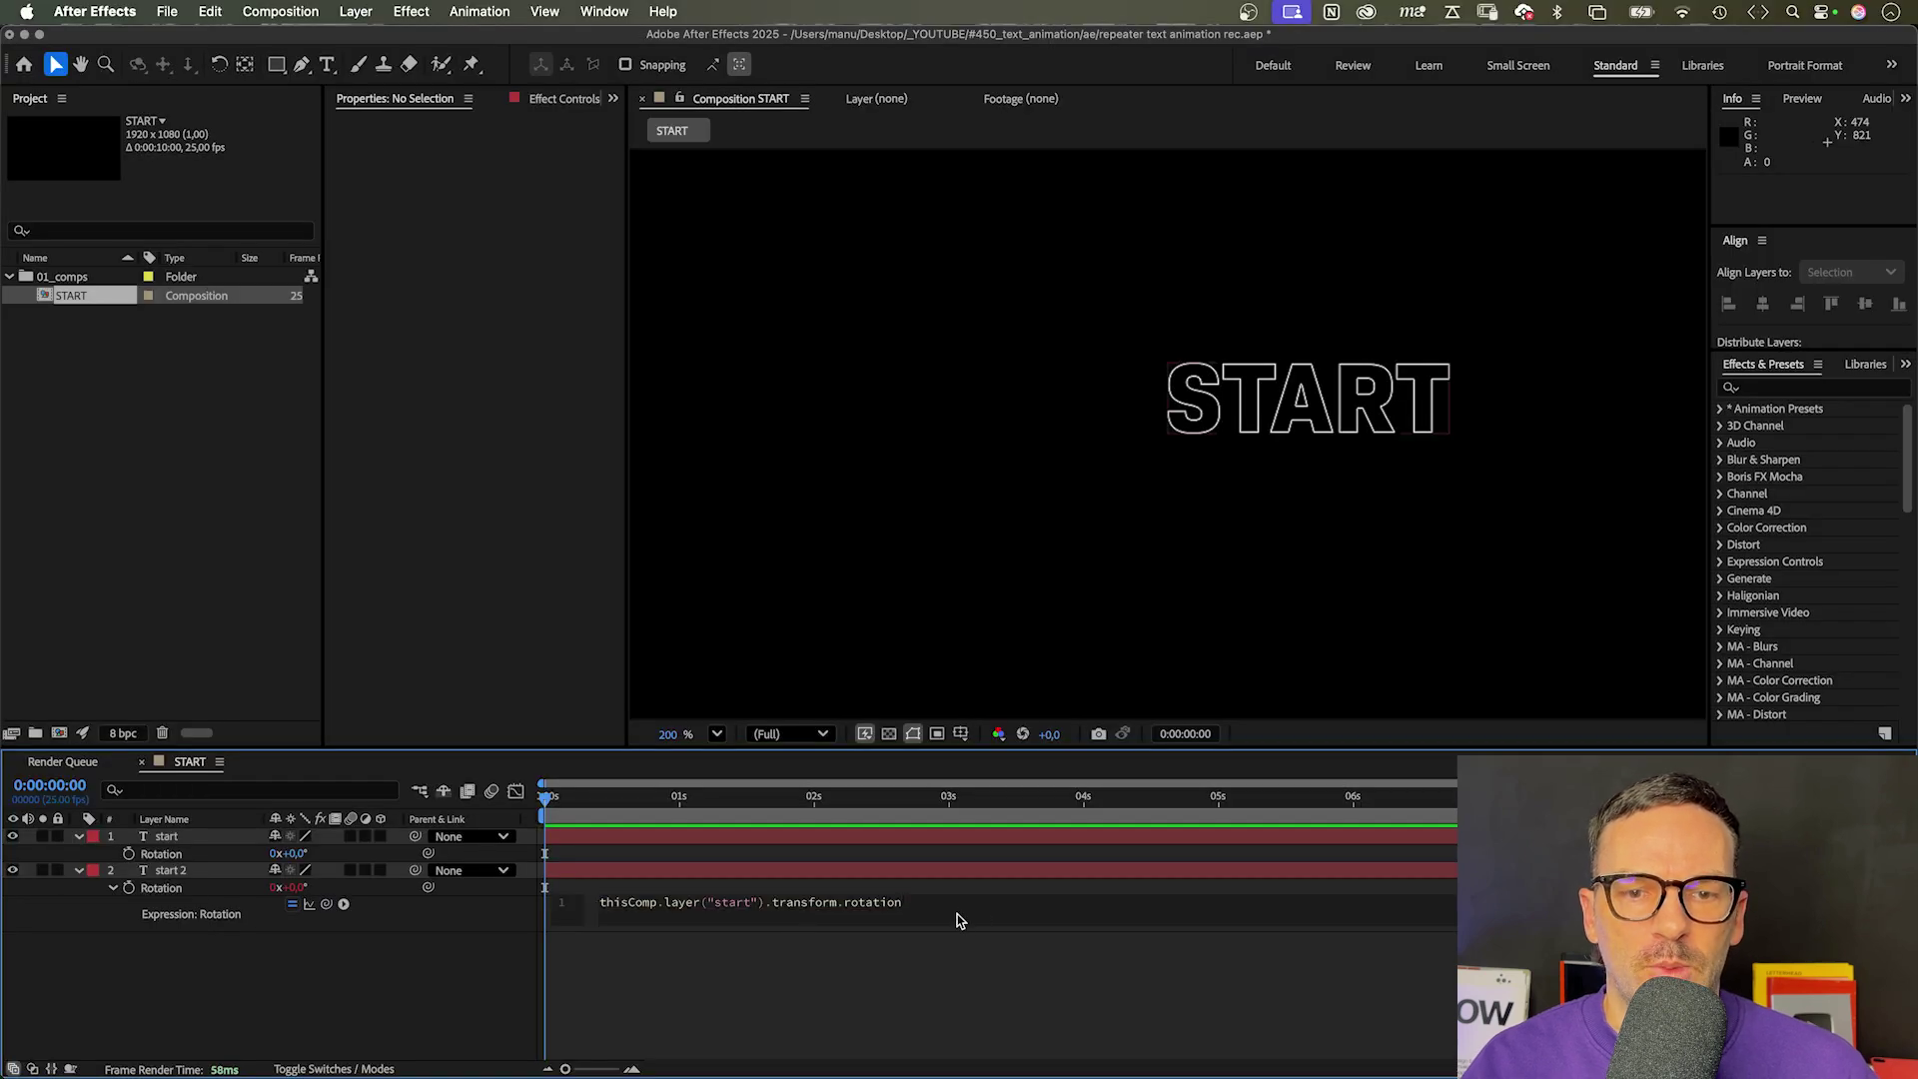
type("+ 10")
key("KP_Enter")
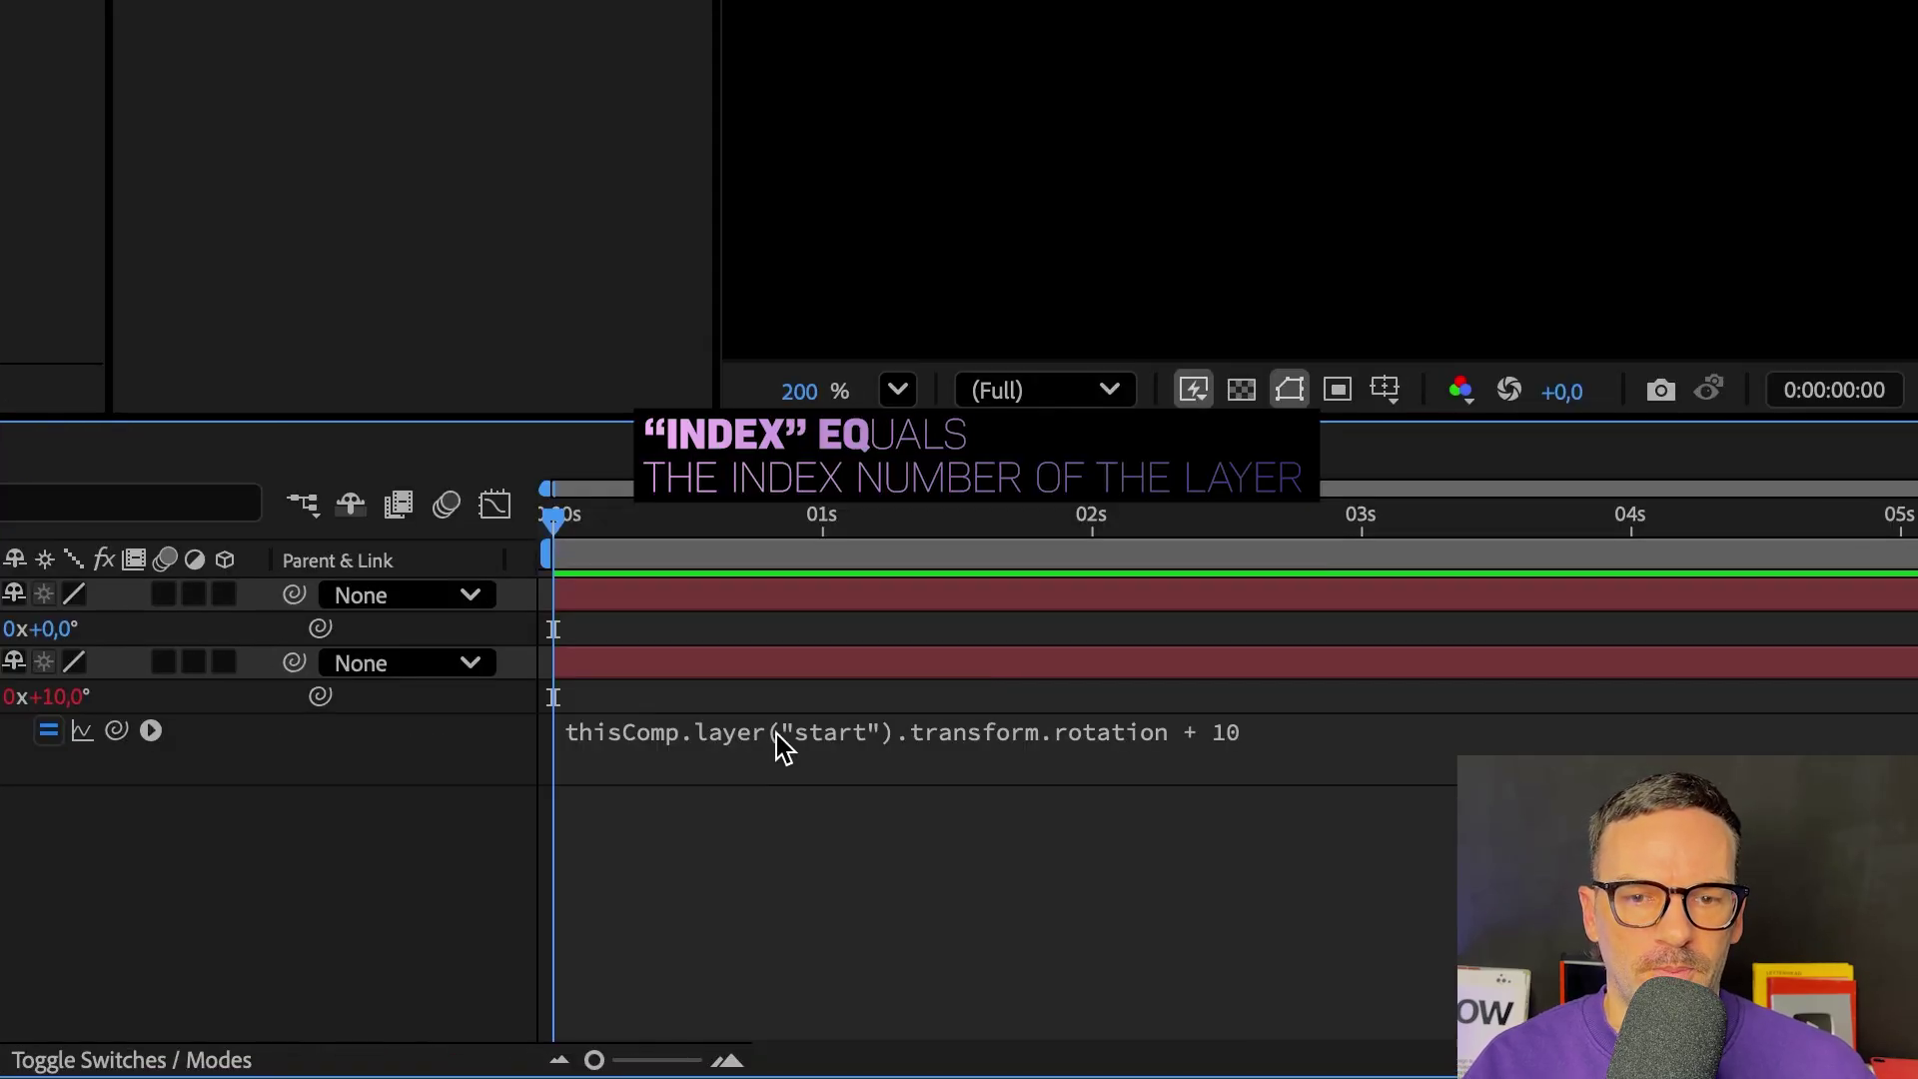
Step: Replace the "start" layer reference in the expression with index-1
left_click(1433, 734)
left_click(1489, 740)
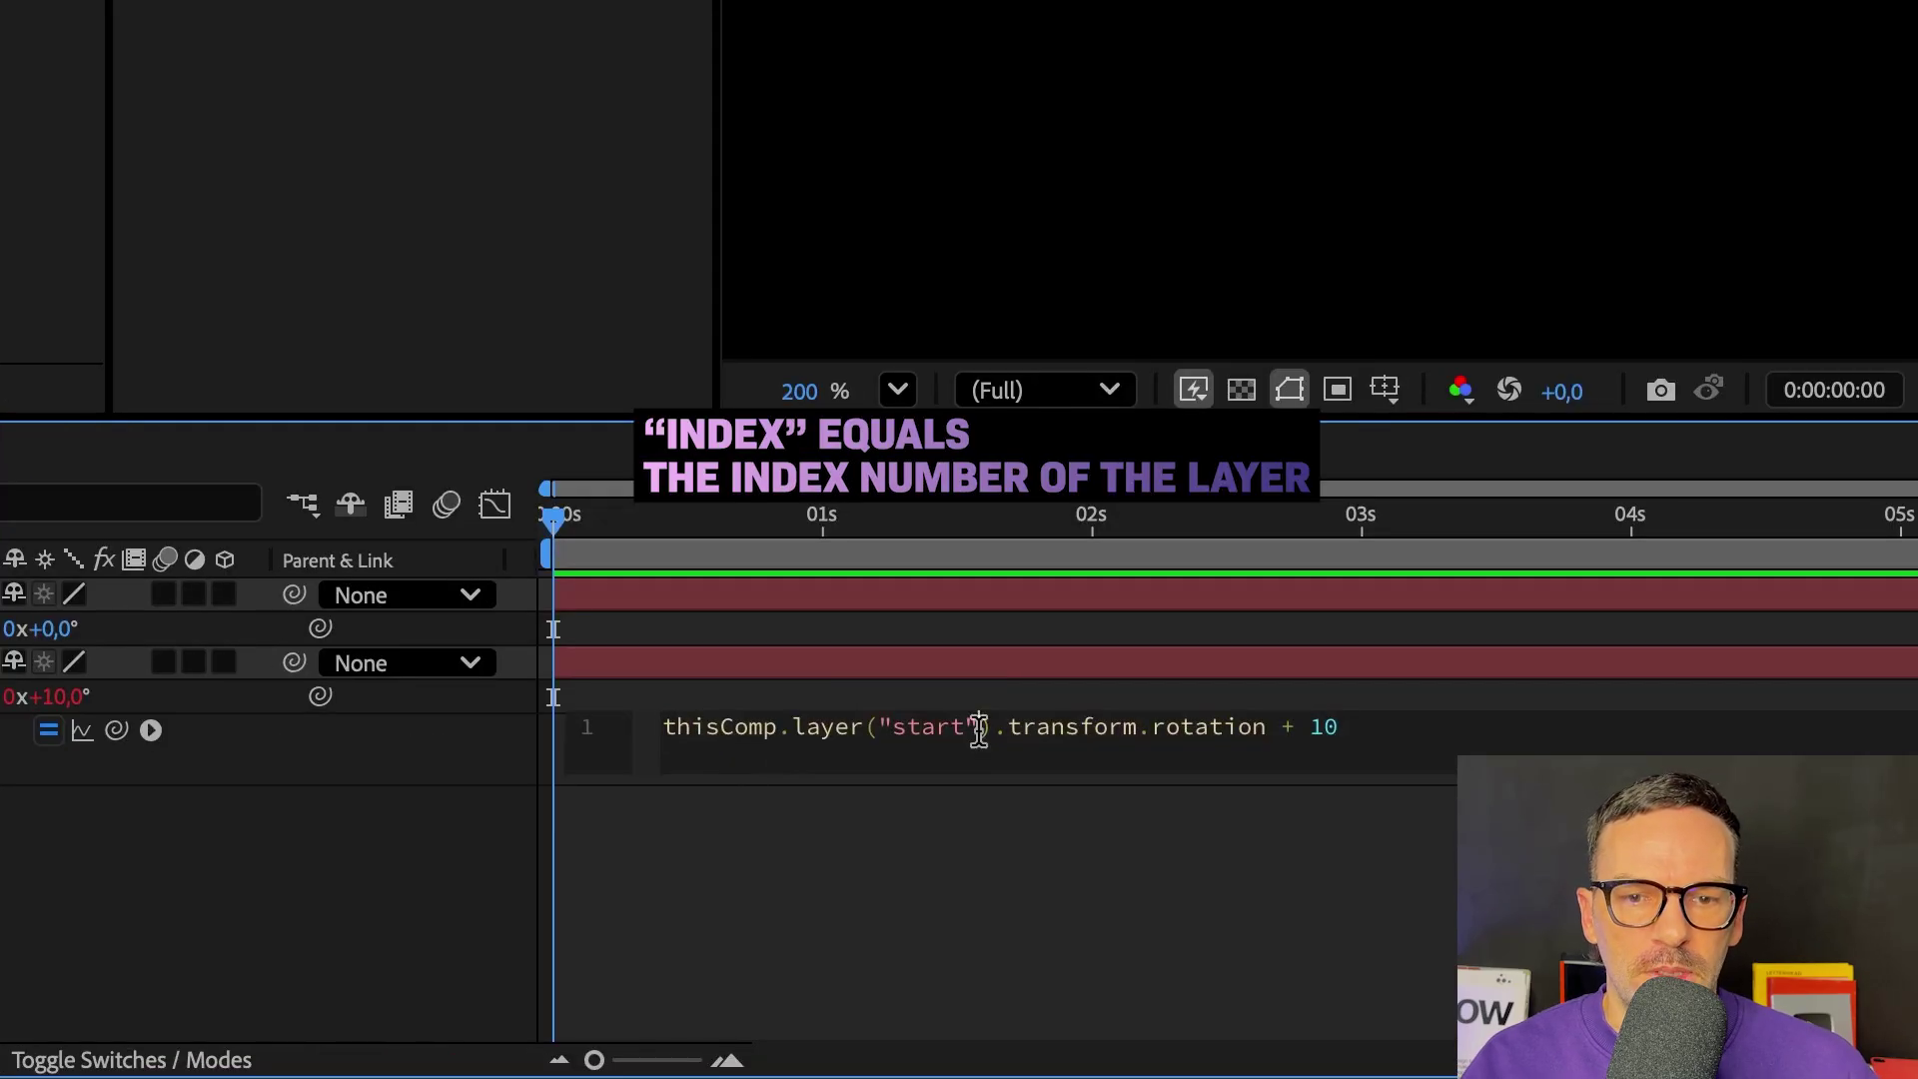
left_click_drag(979, 729, 861, 749)
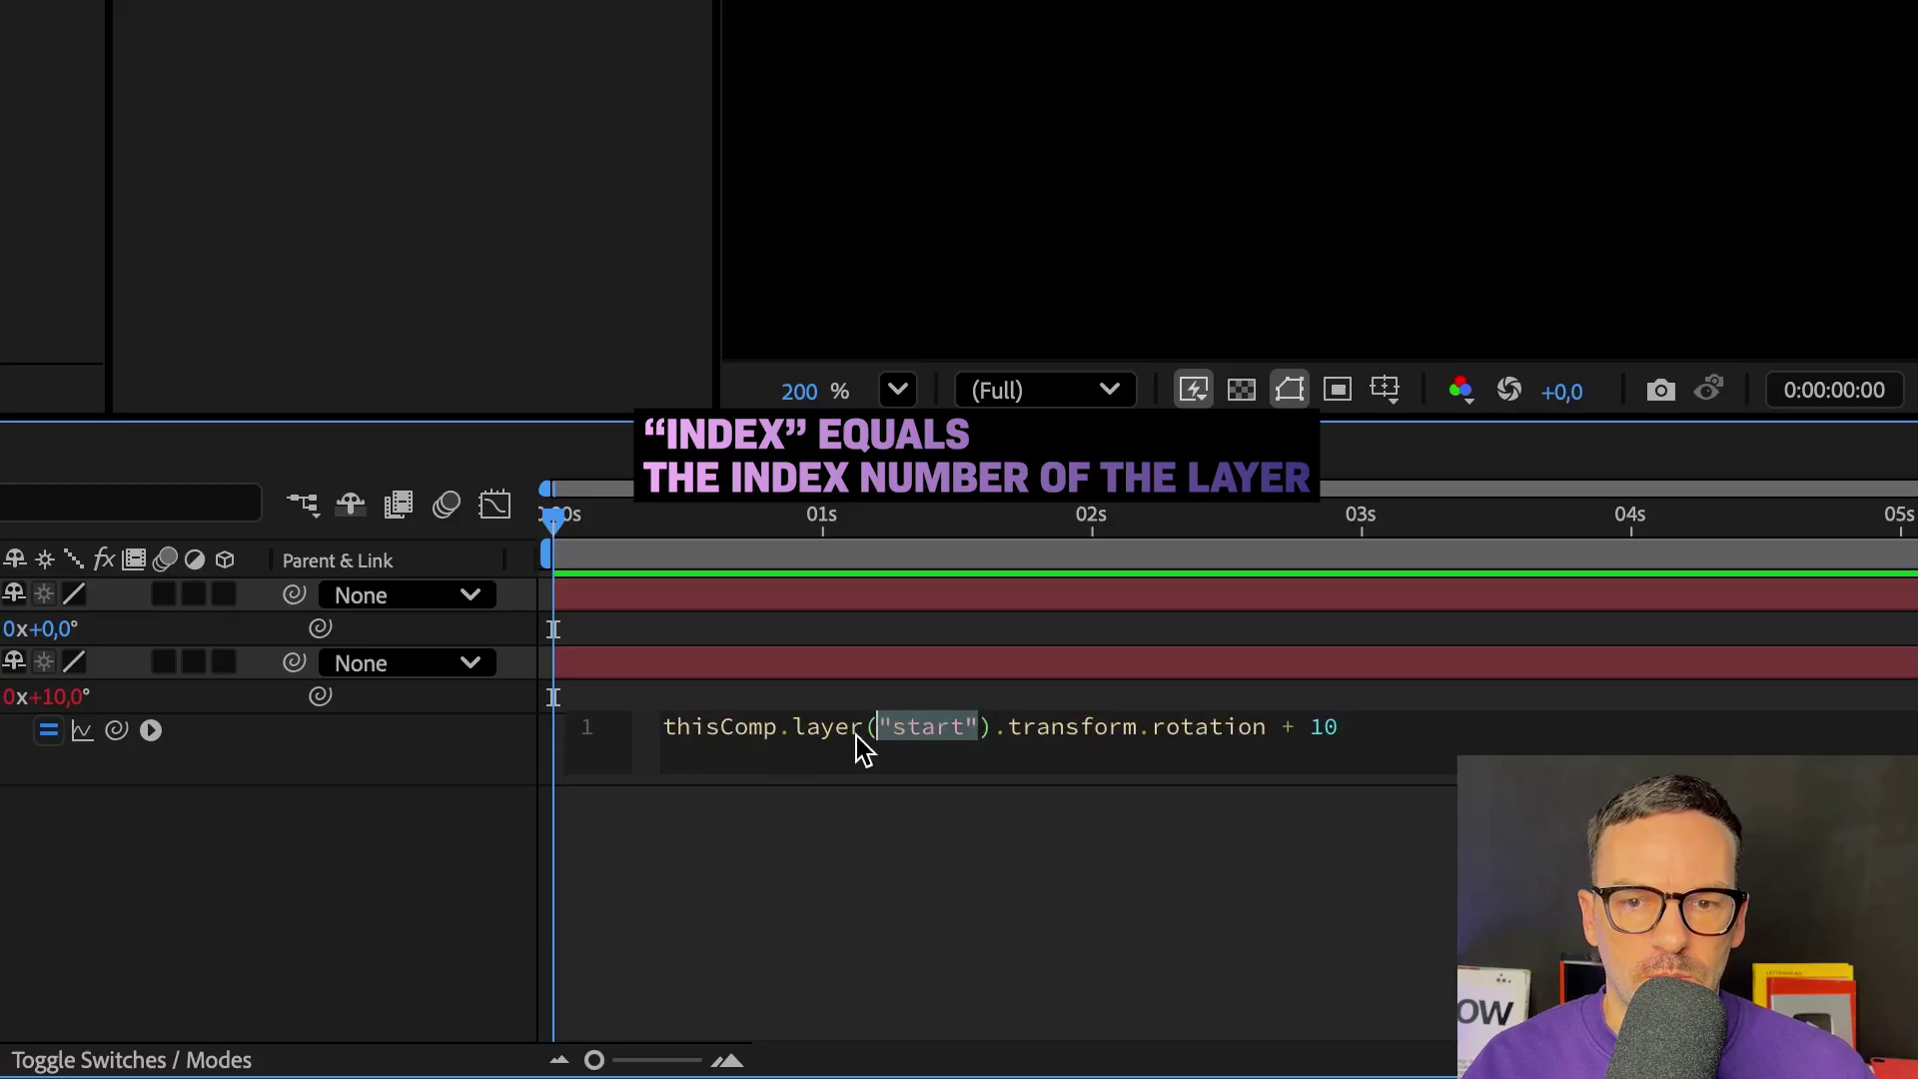
type("index-1")
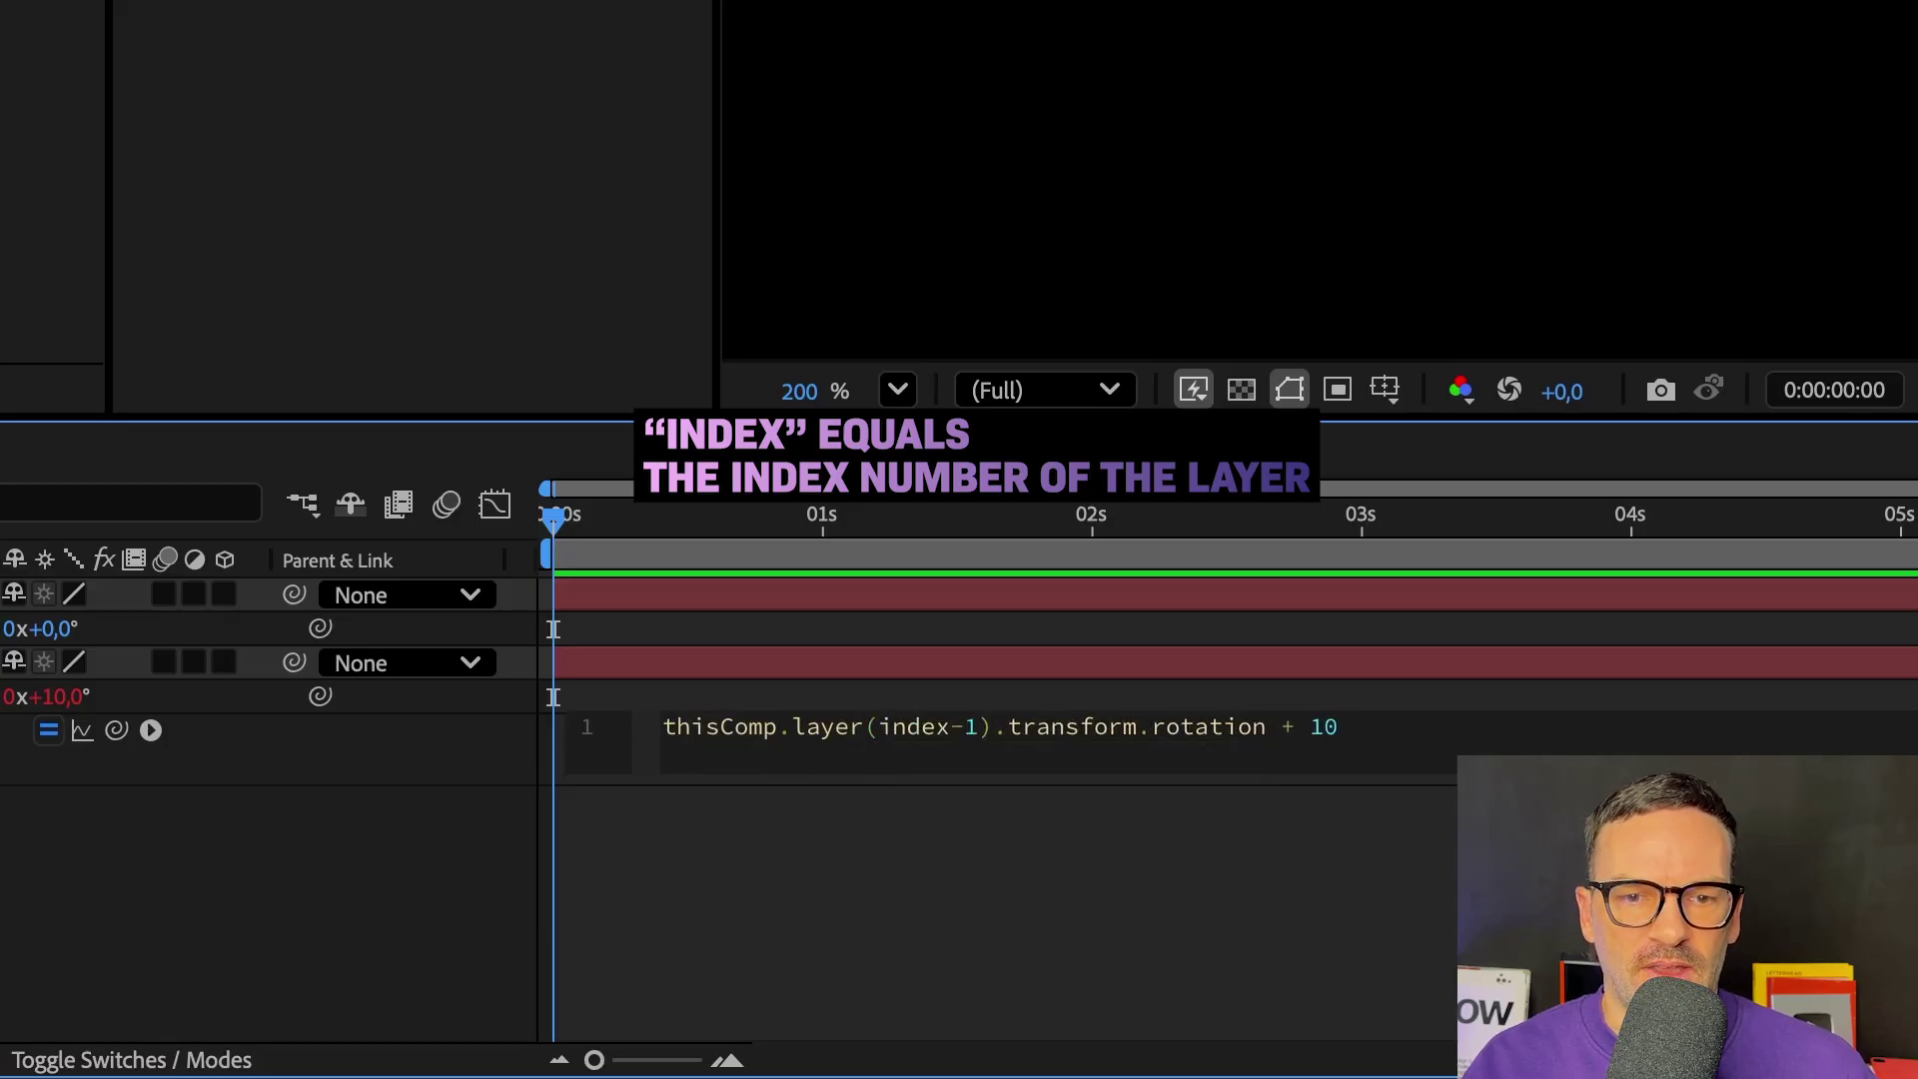
left_click(140, 903)
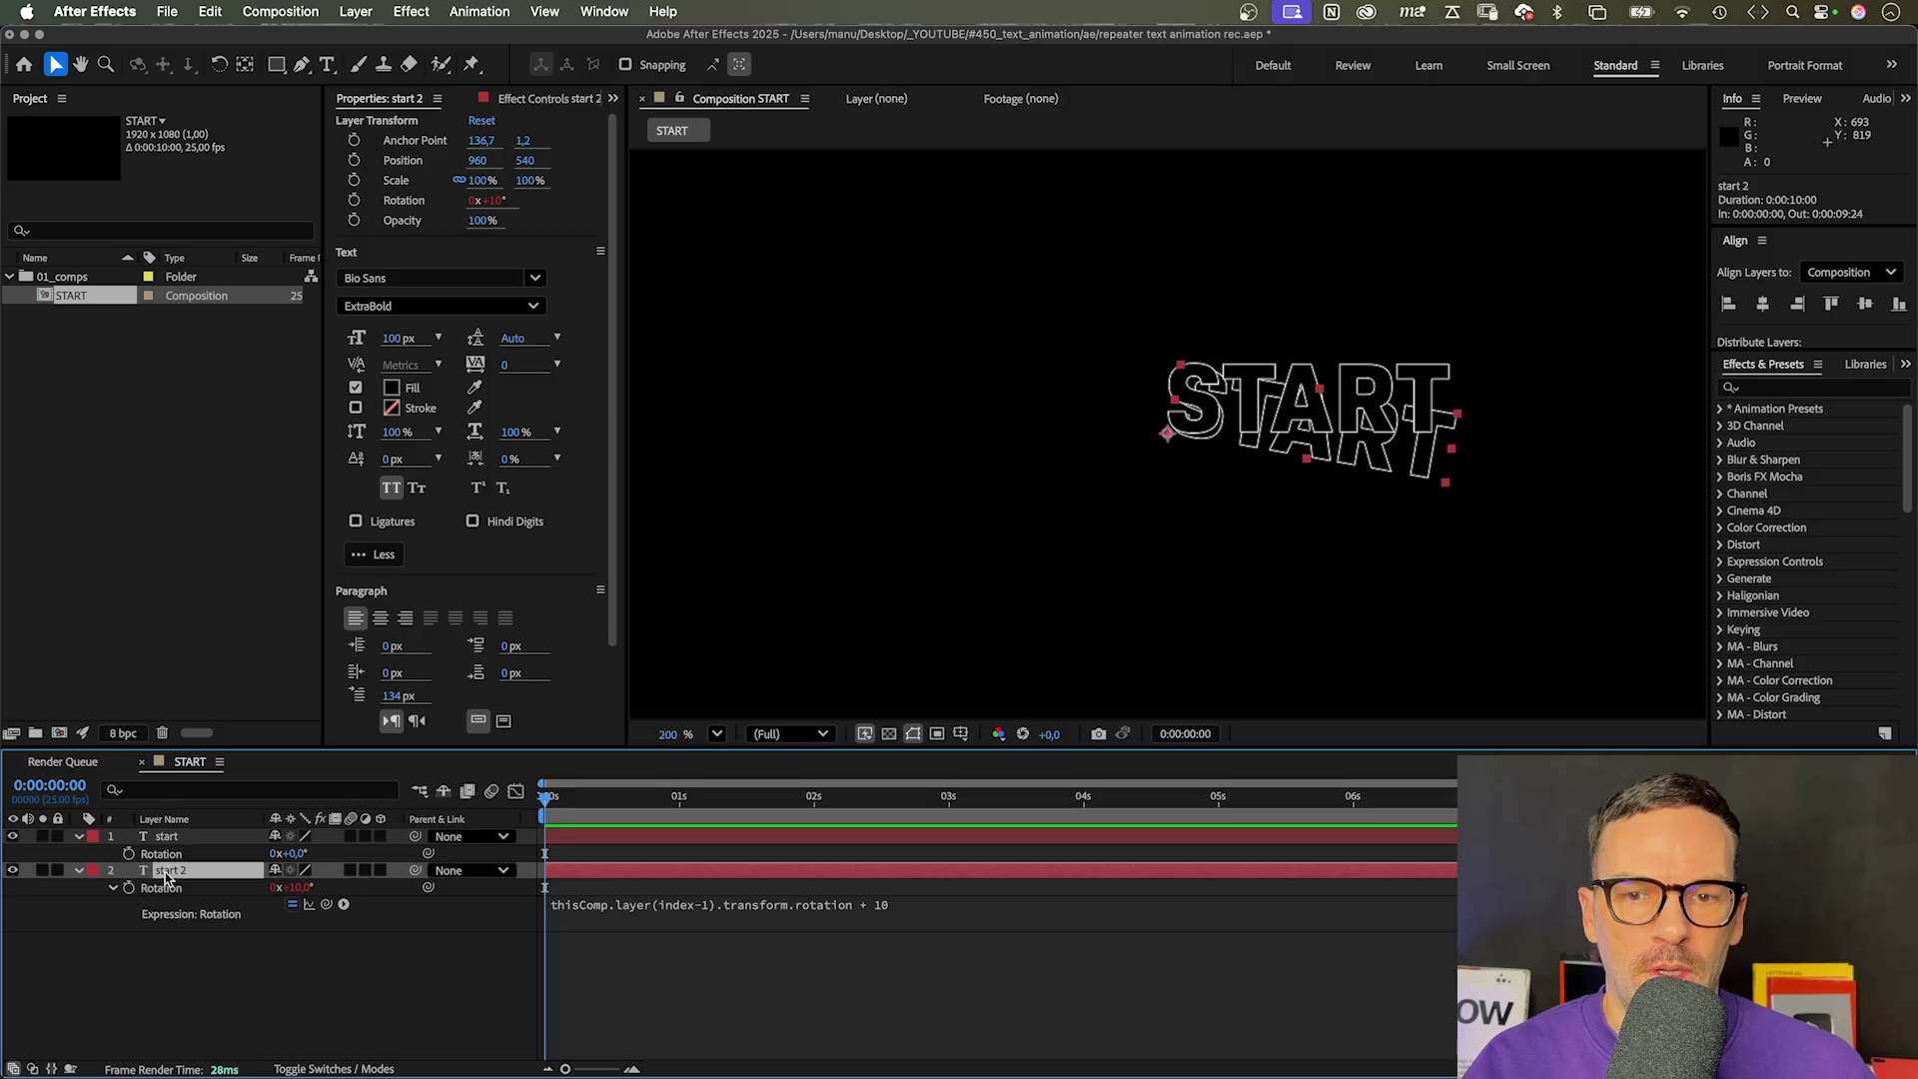
Step: Test the expression with two duplicates, then delete start 3 and start 4
key("super+d")
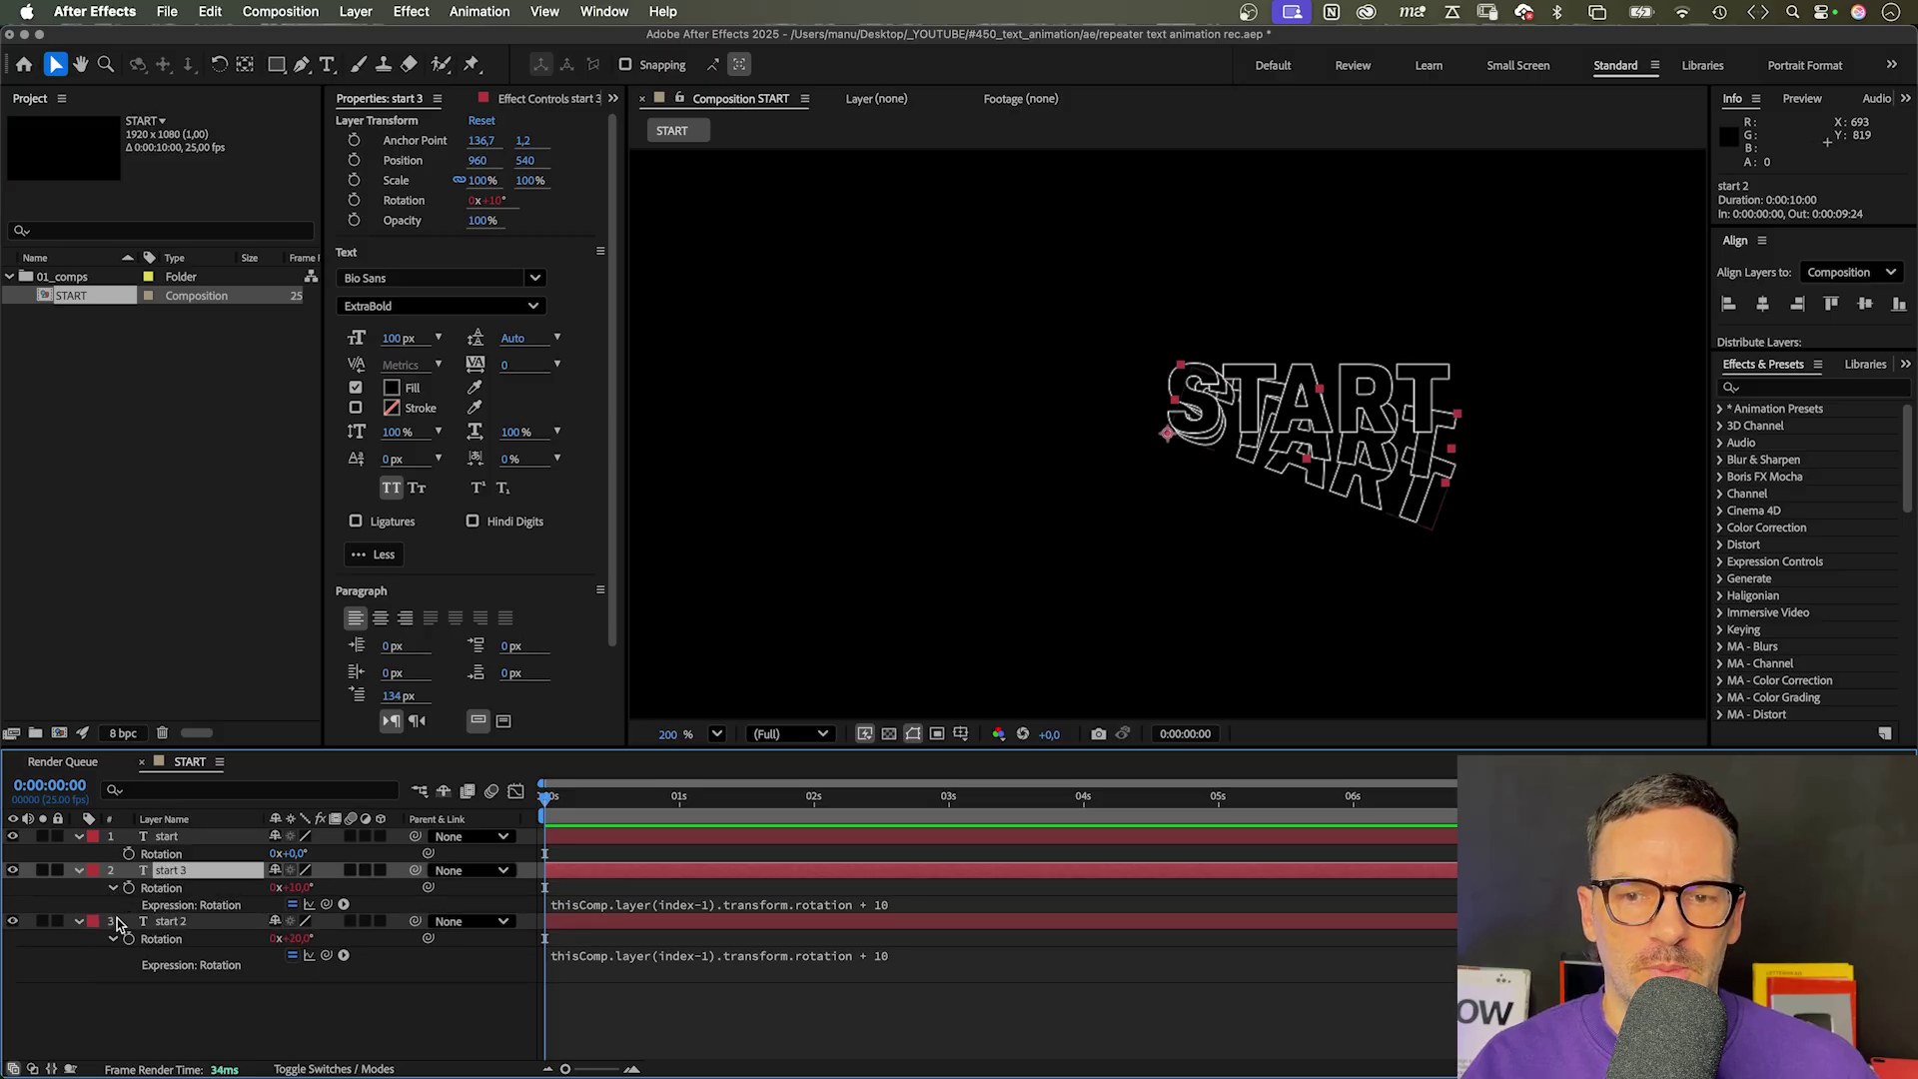
key("super+d")
left_click(113, 920)
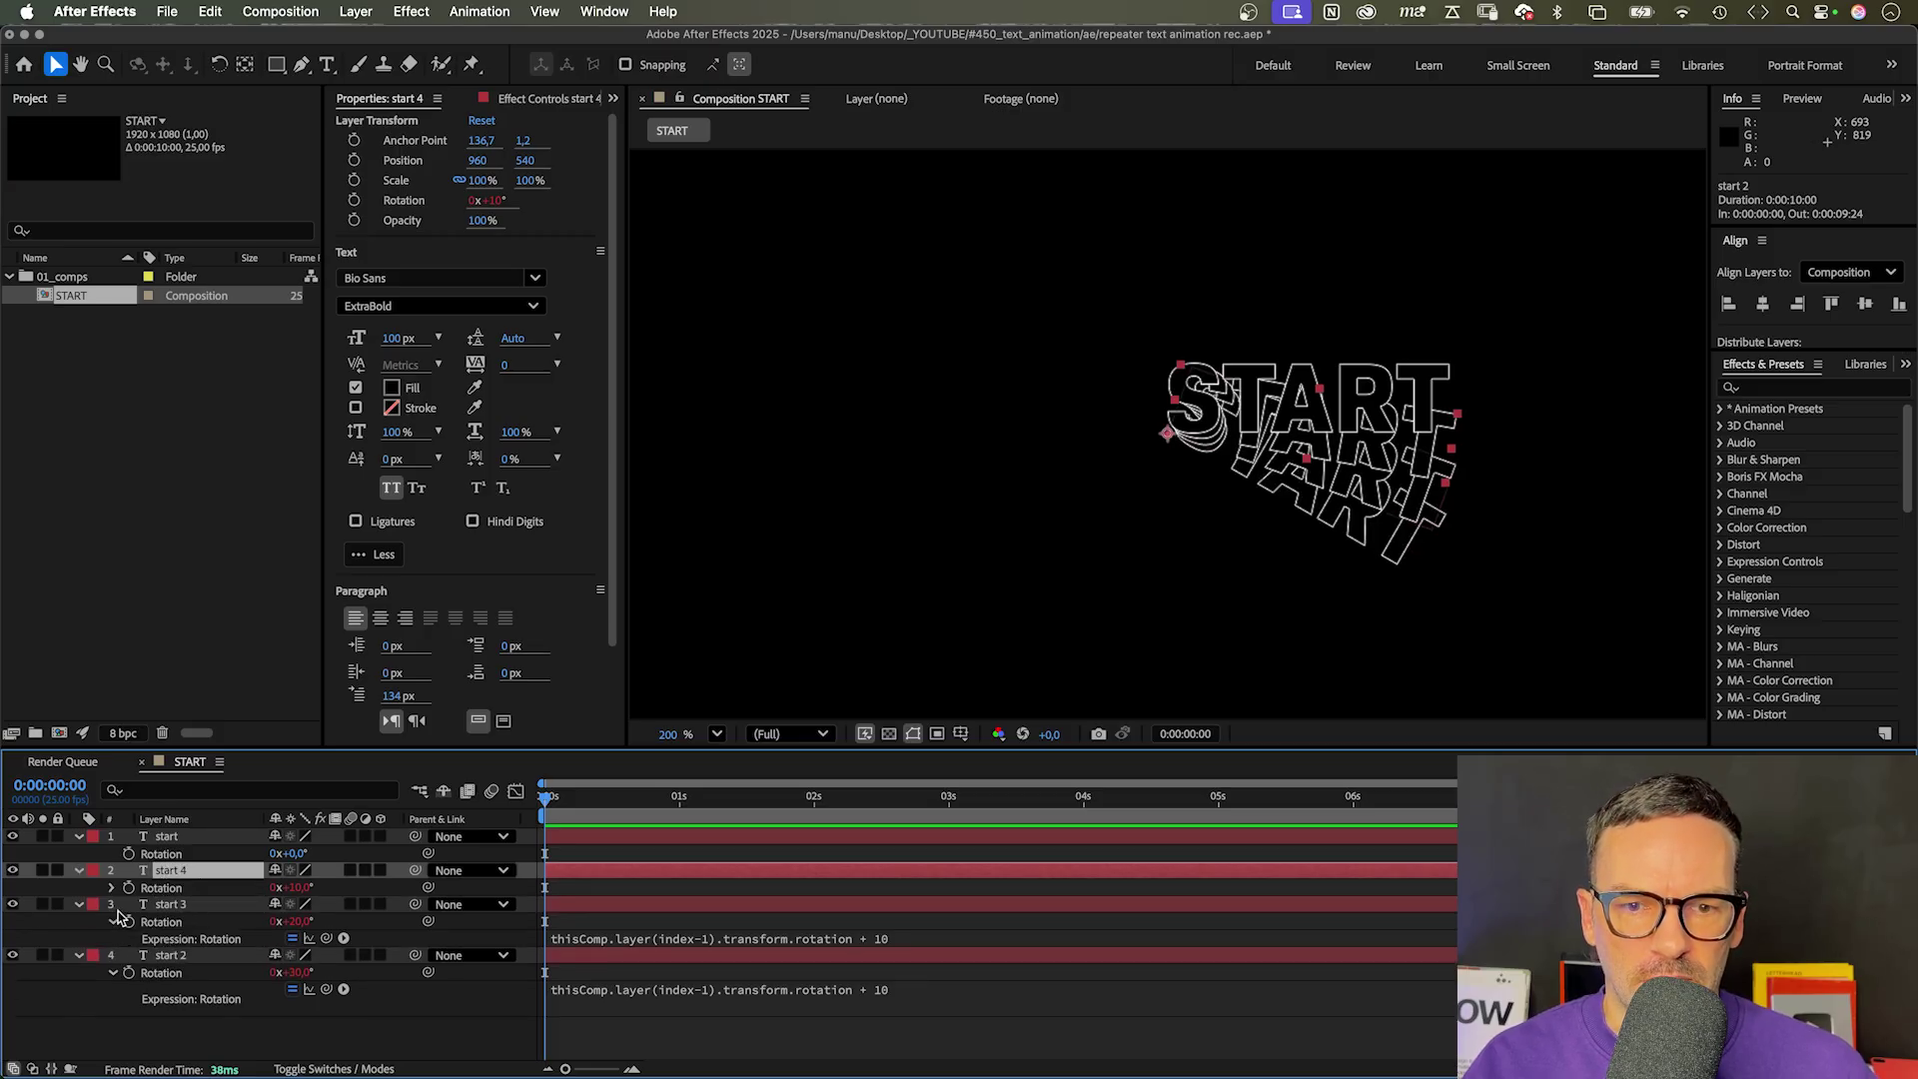
left_click(110, 888)
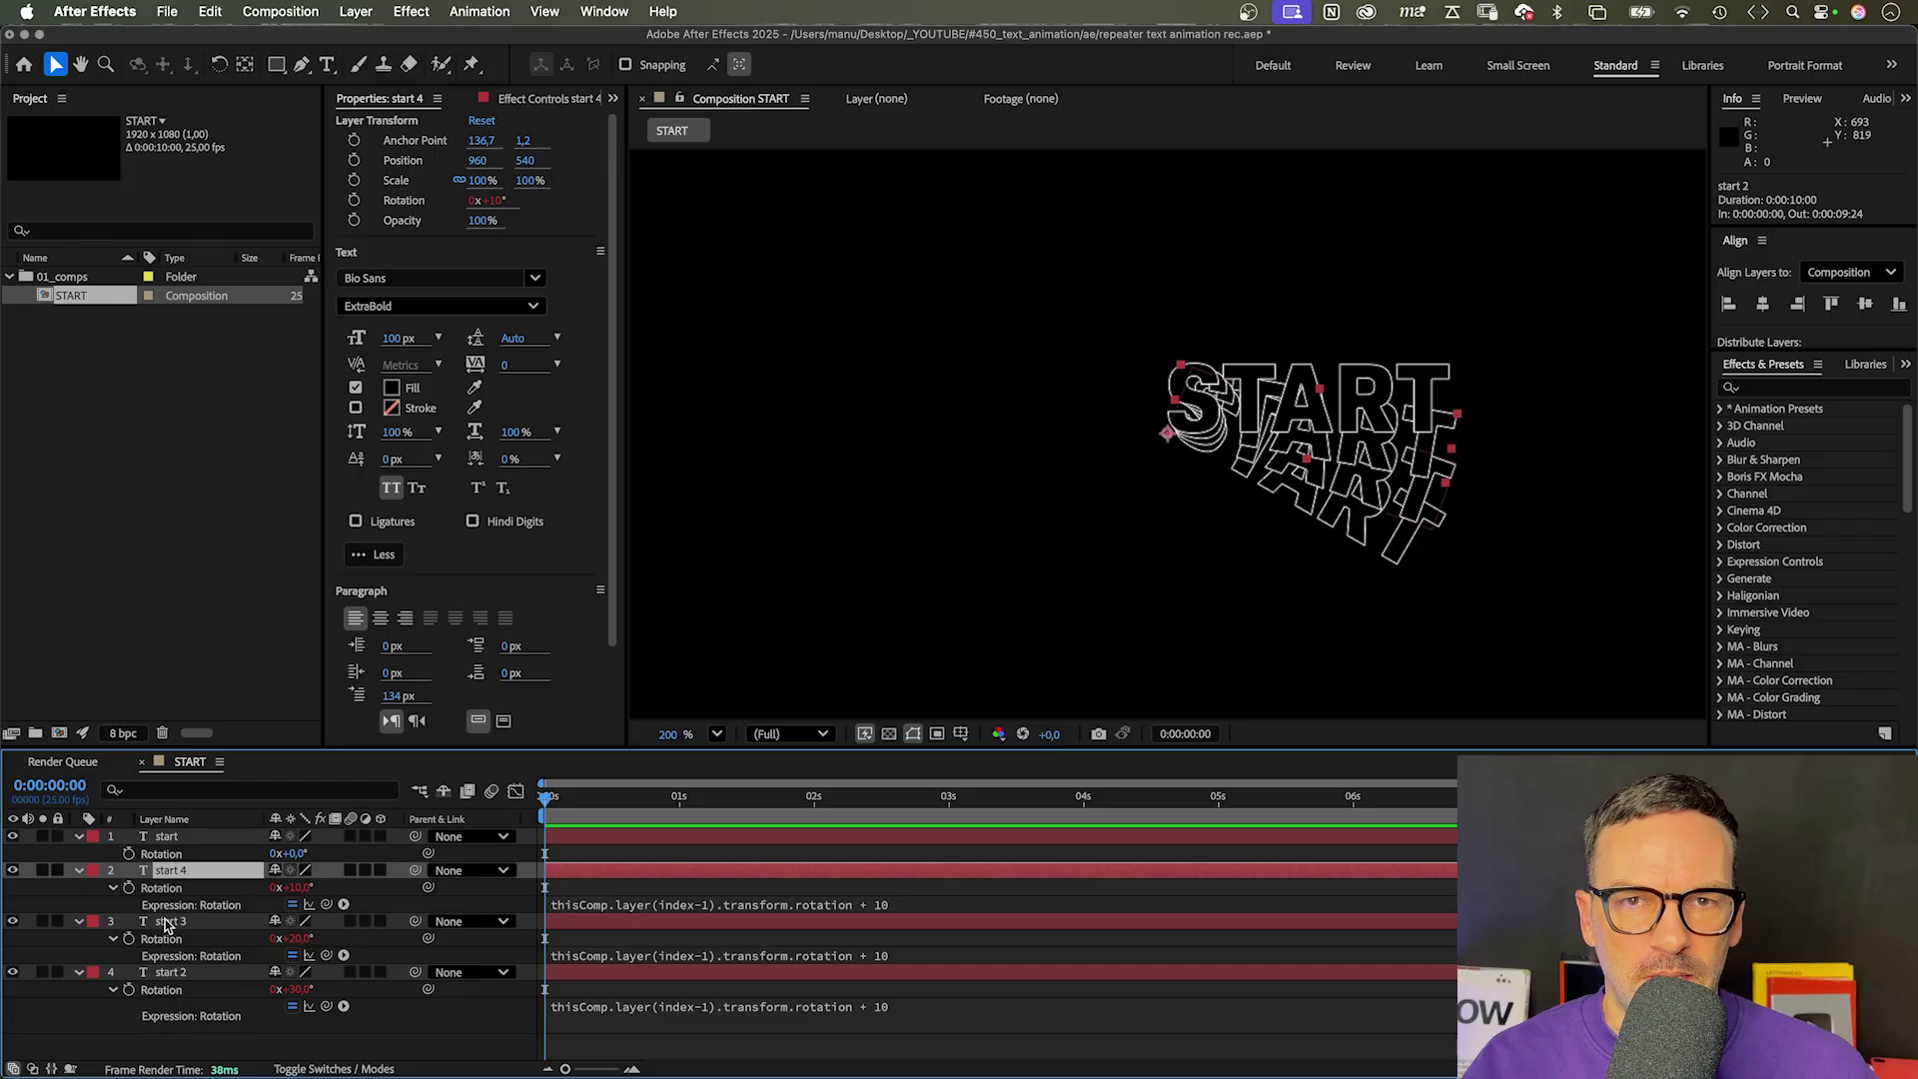
left_click(166, 923, "shift")
key("Delete")
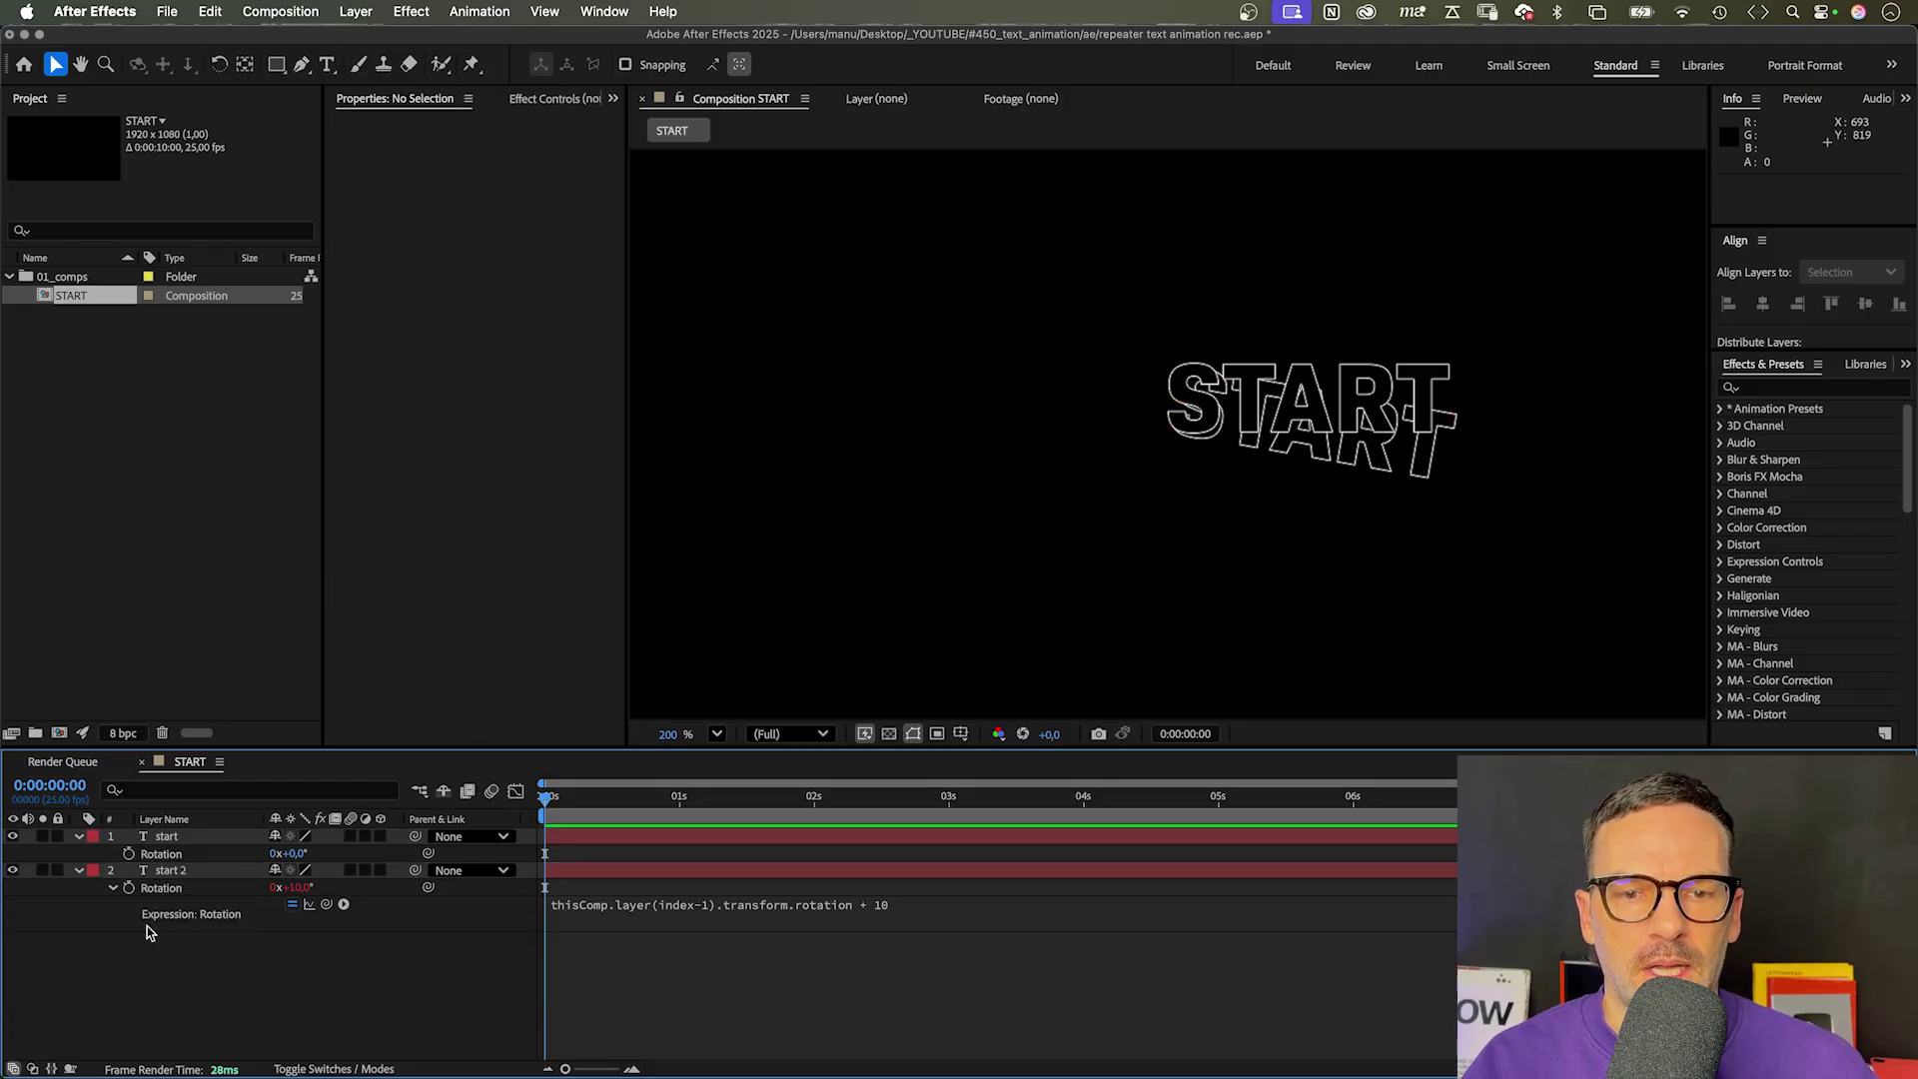
Step: Add a Scale expression to start 2 linked to start's Scale
left_click(176, 875)
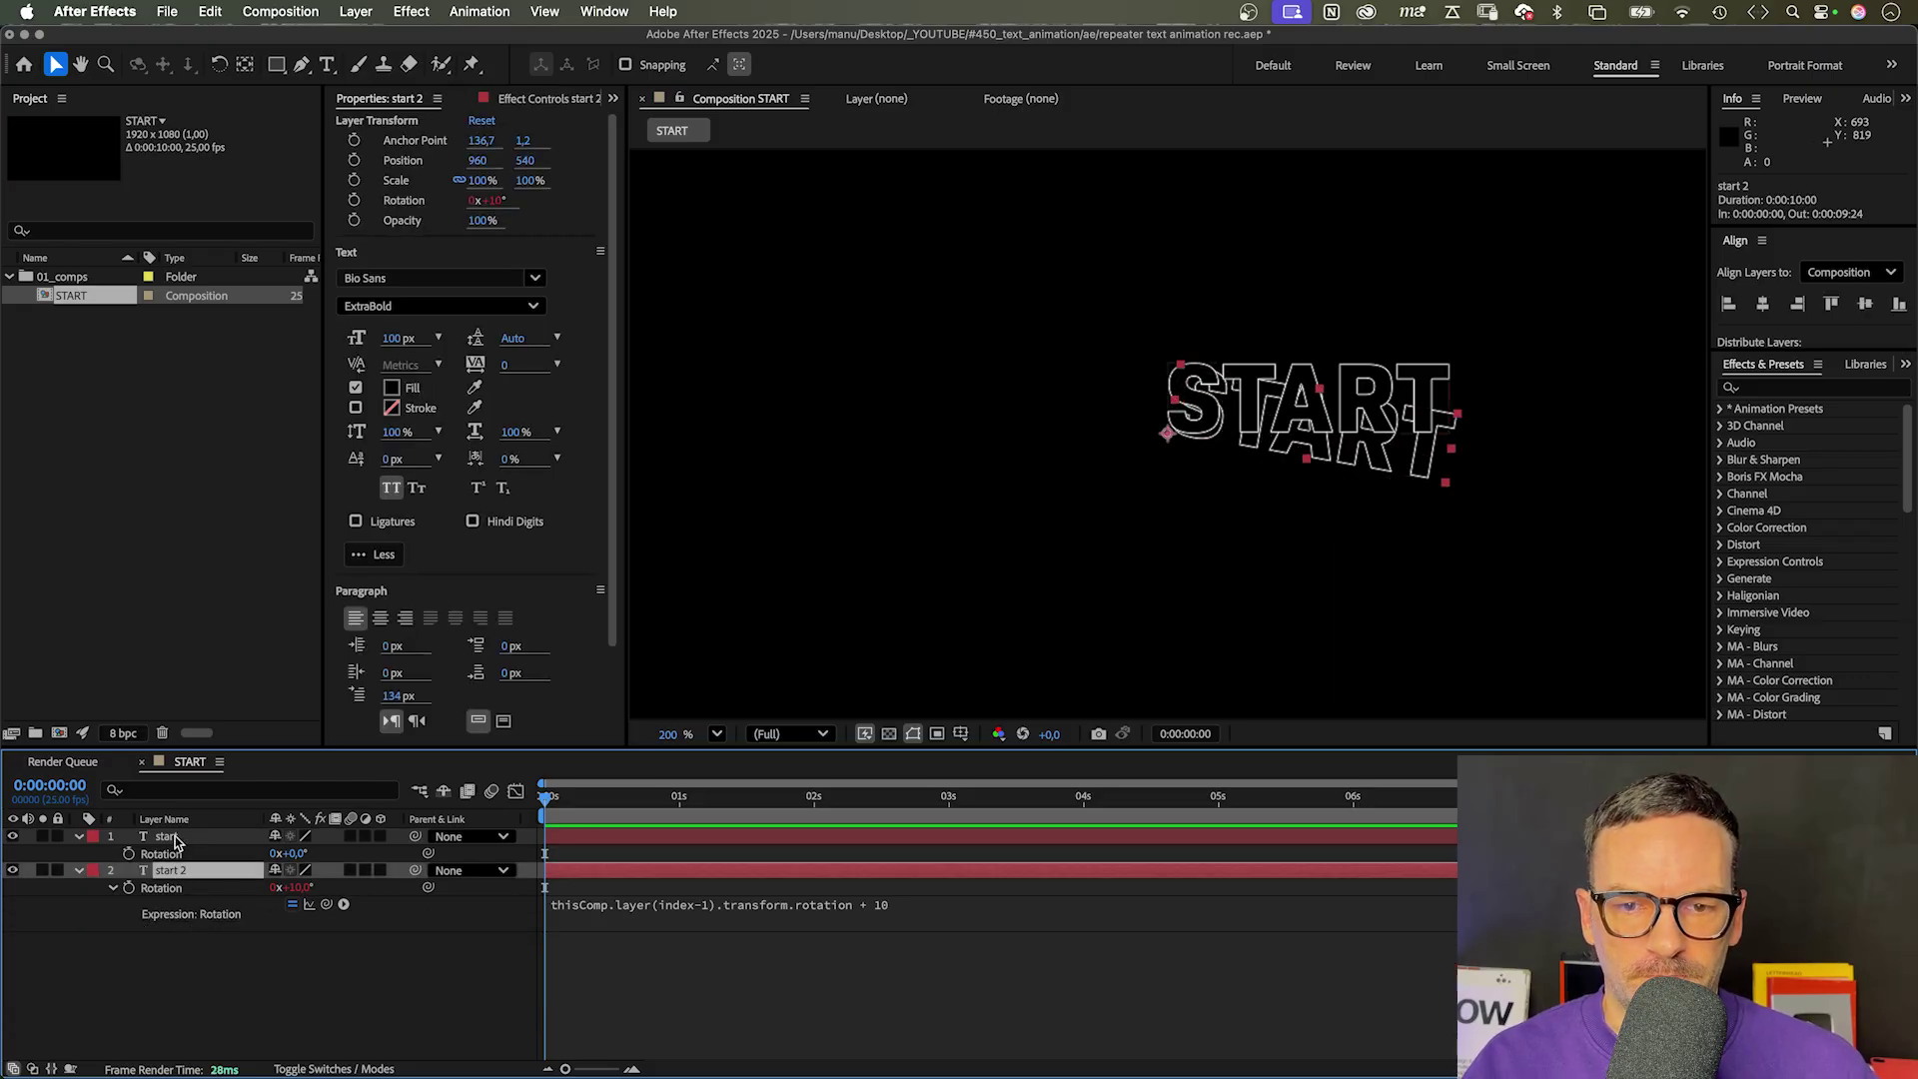
left_click(168, 839, "shift")
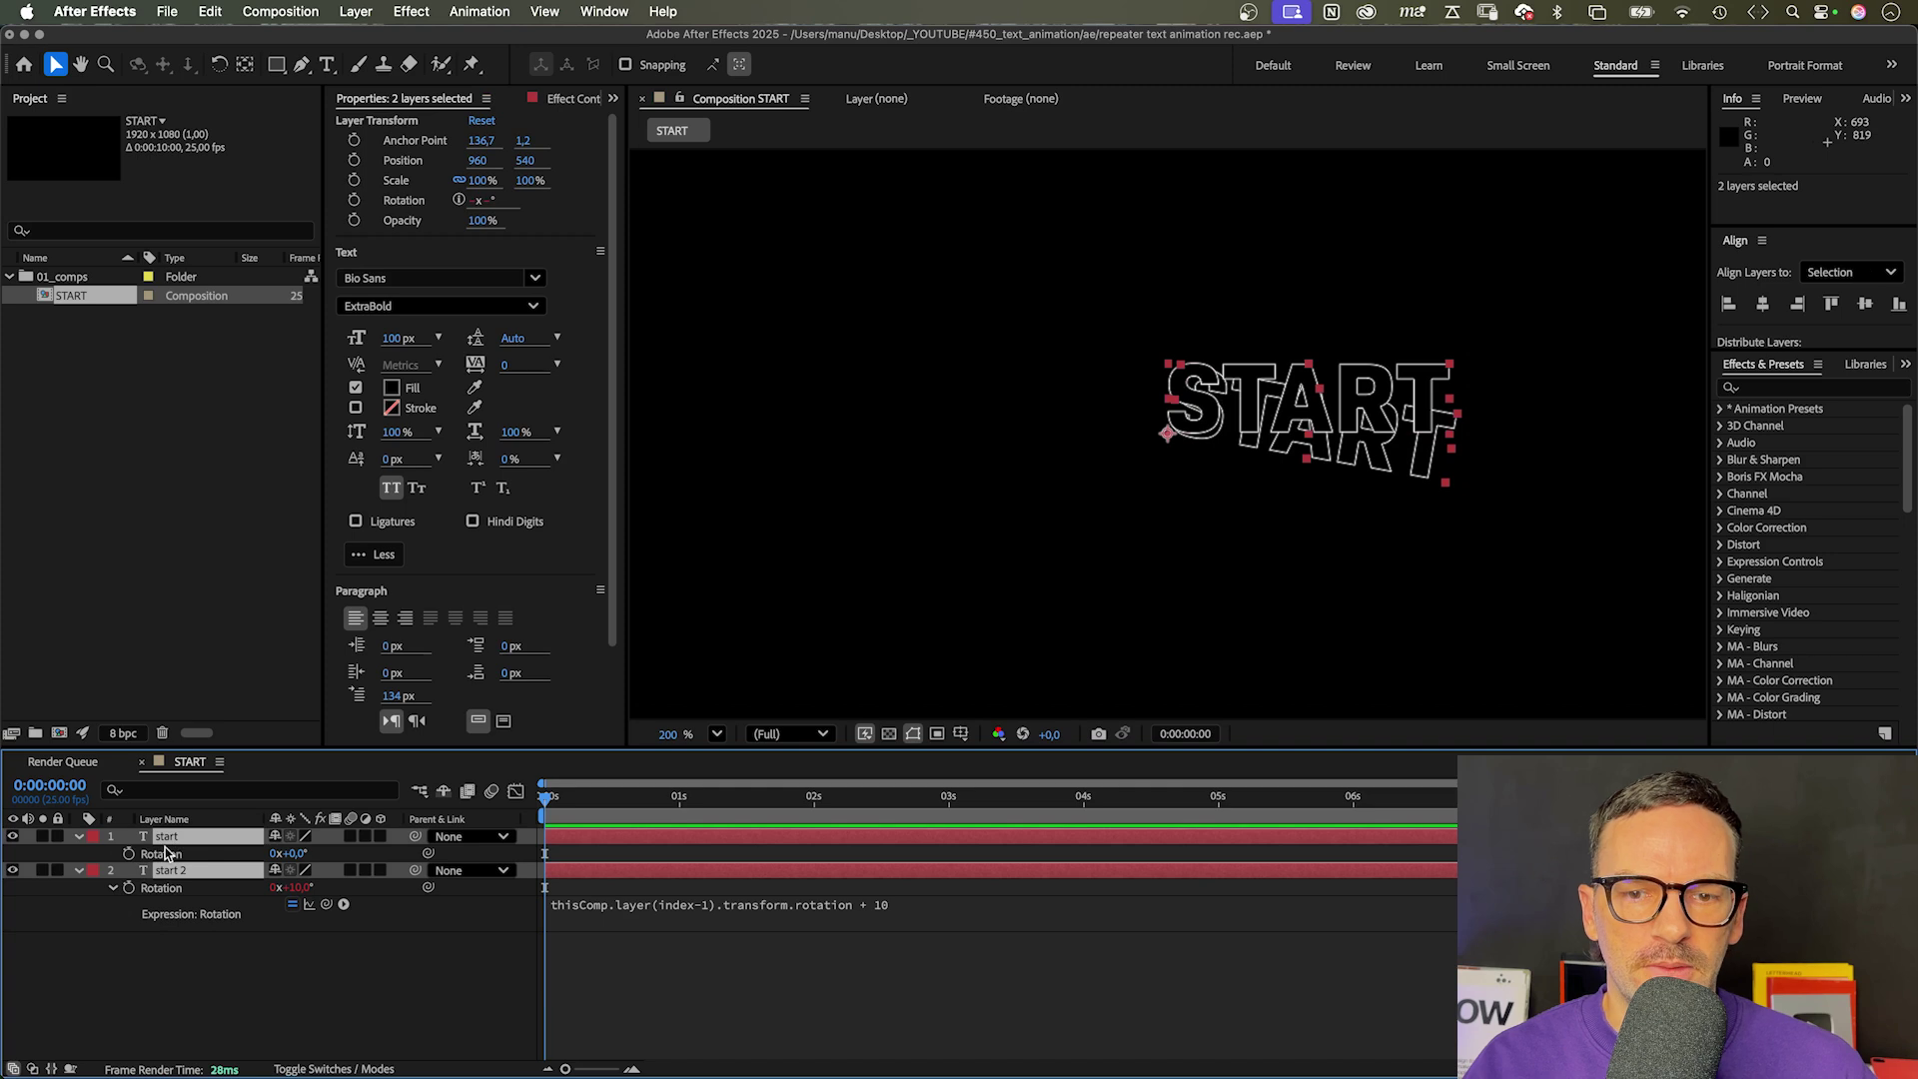
key("shift+s")
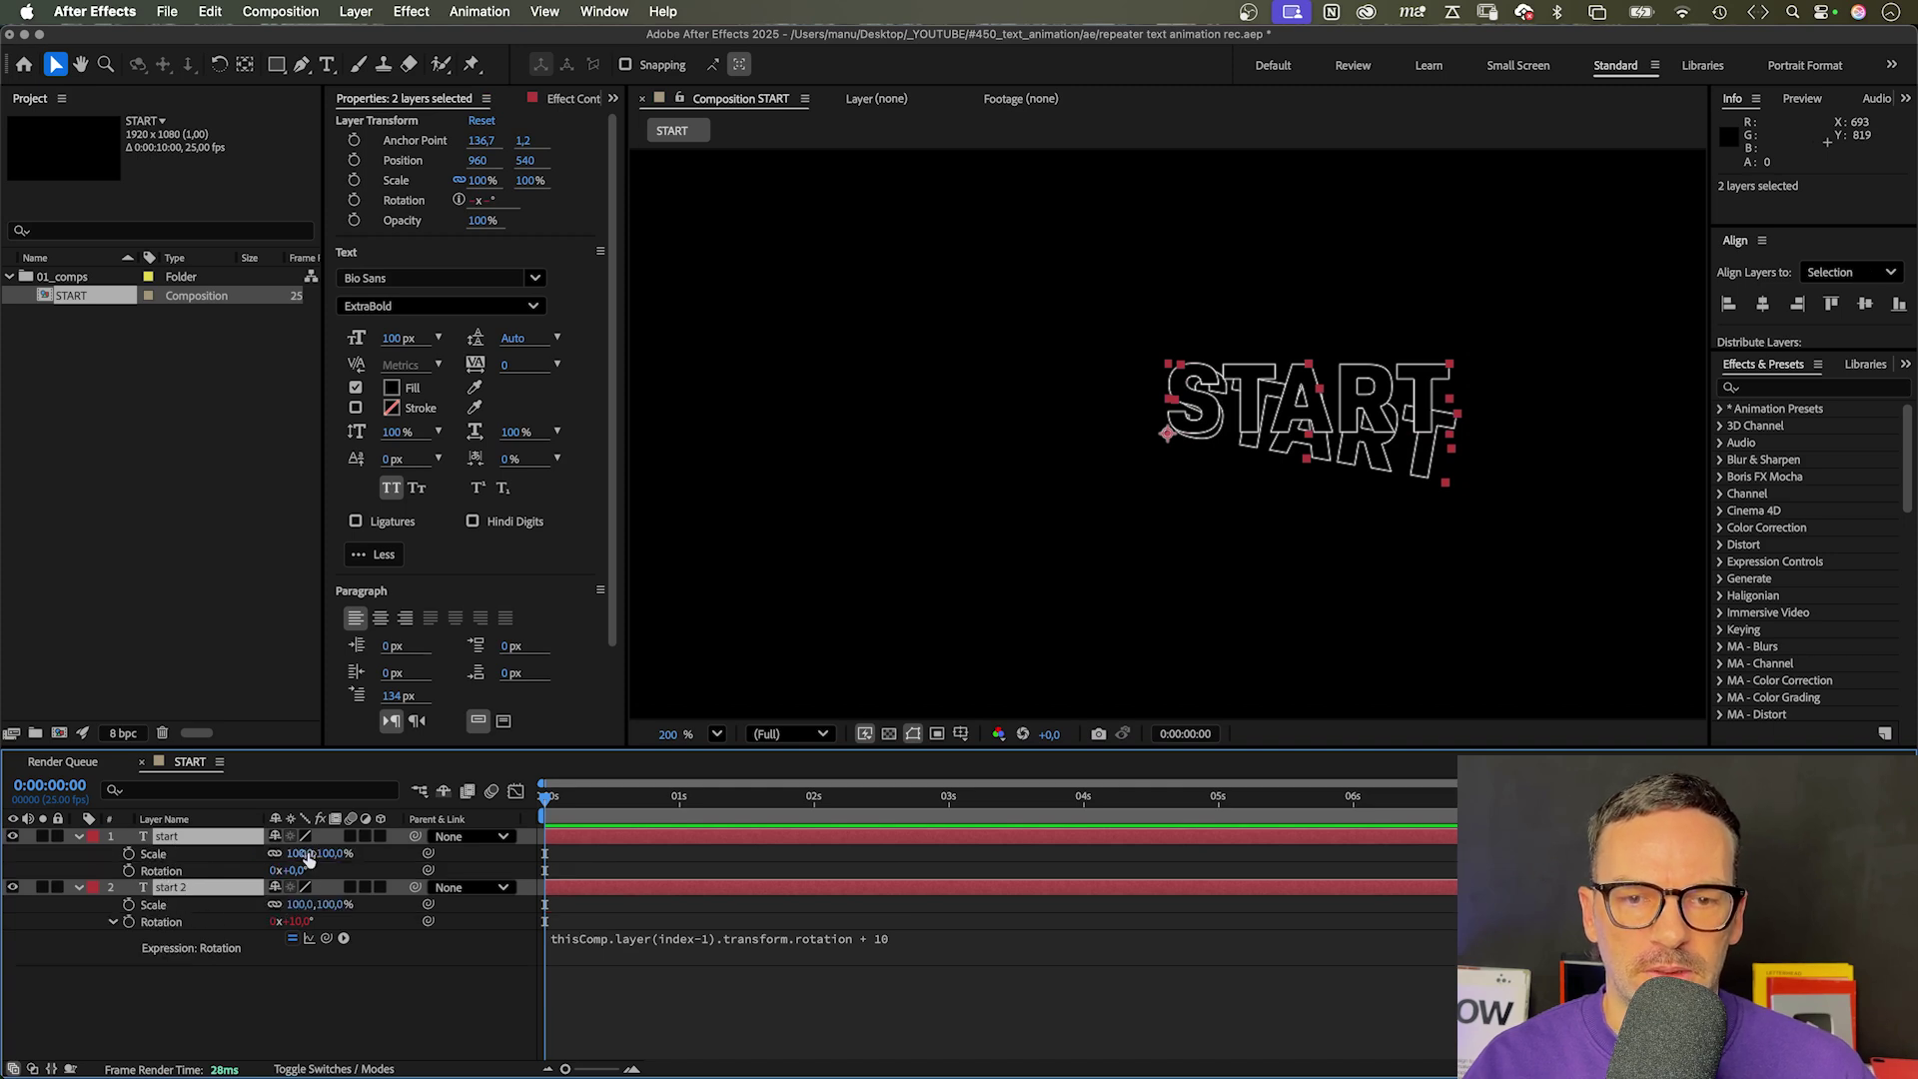
left_click(183, 933)
left_click(129, 905, "alt")
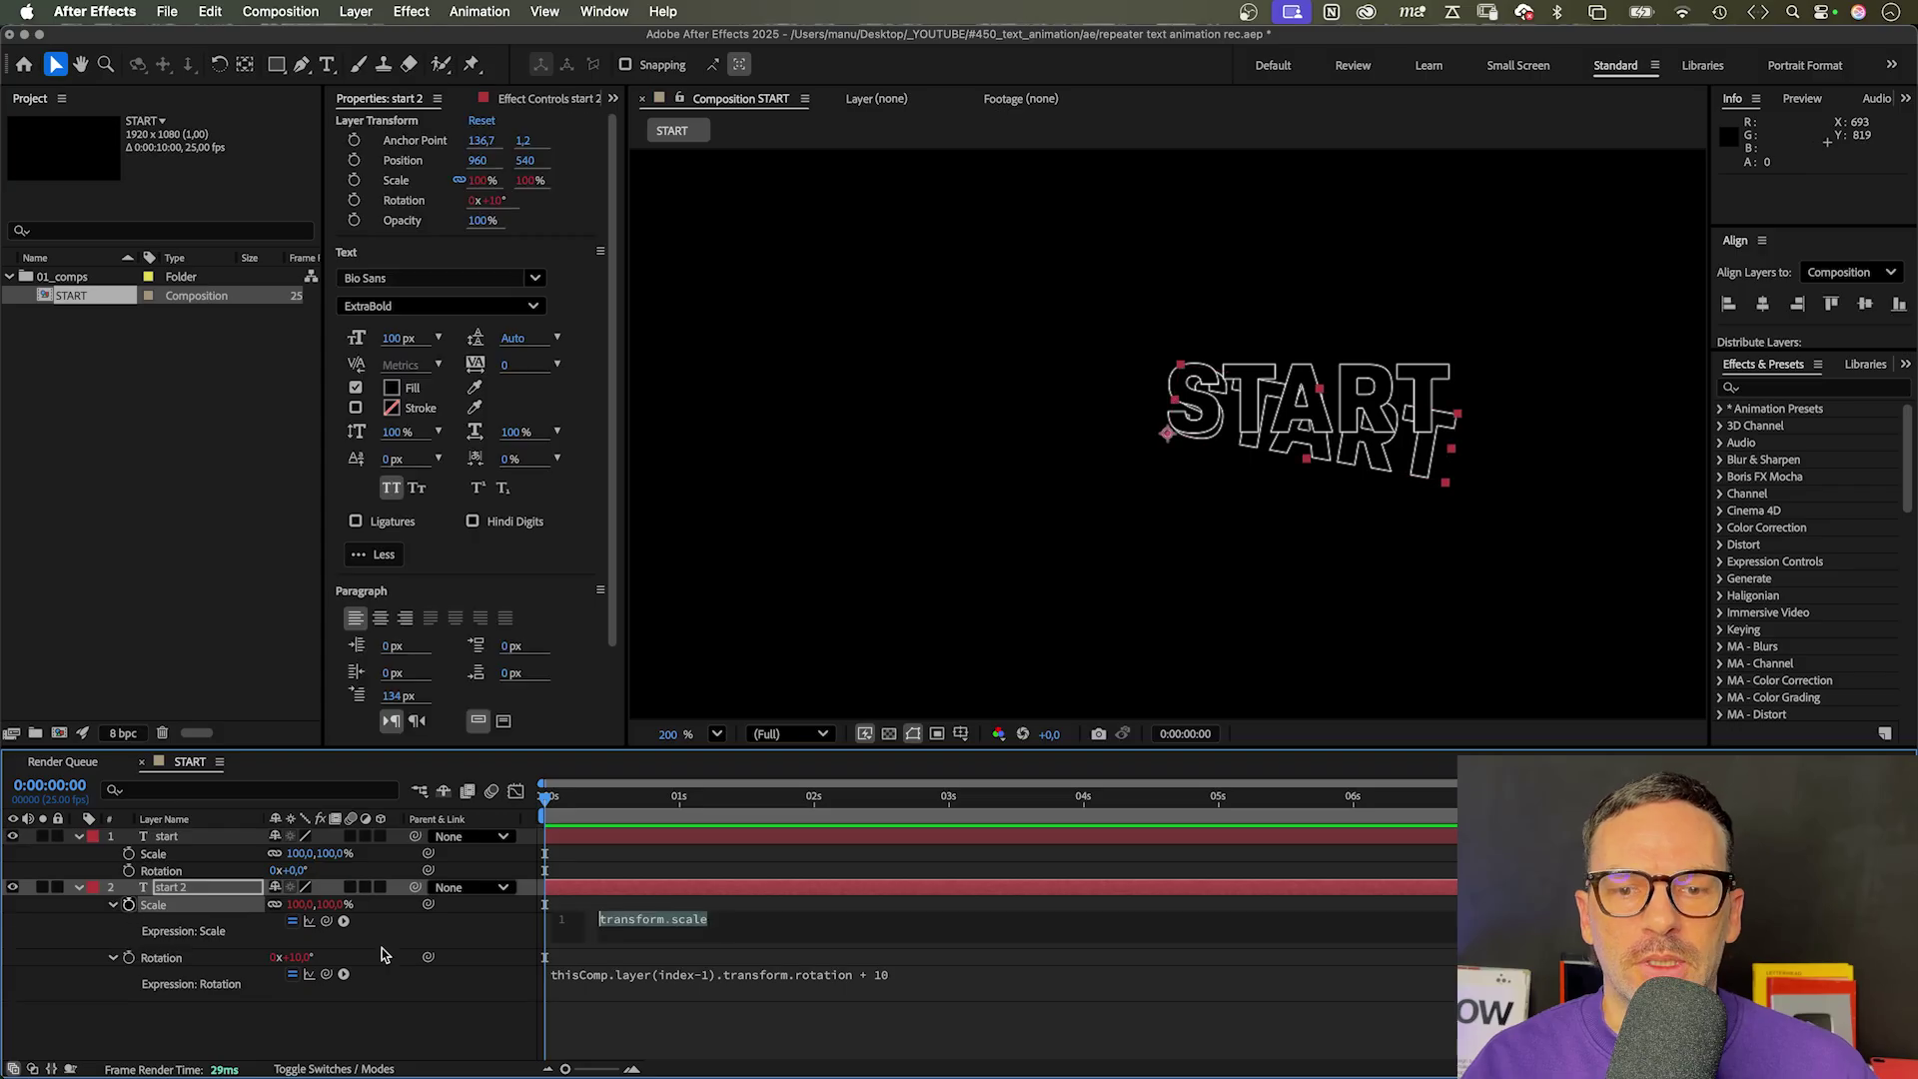
left_click_drag(271, 892, 213, 855)
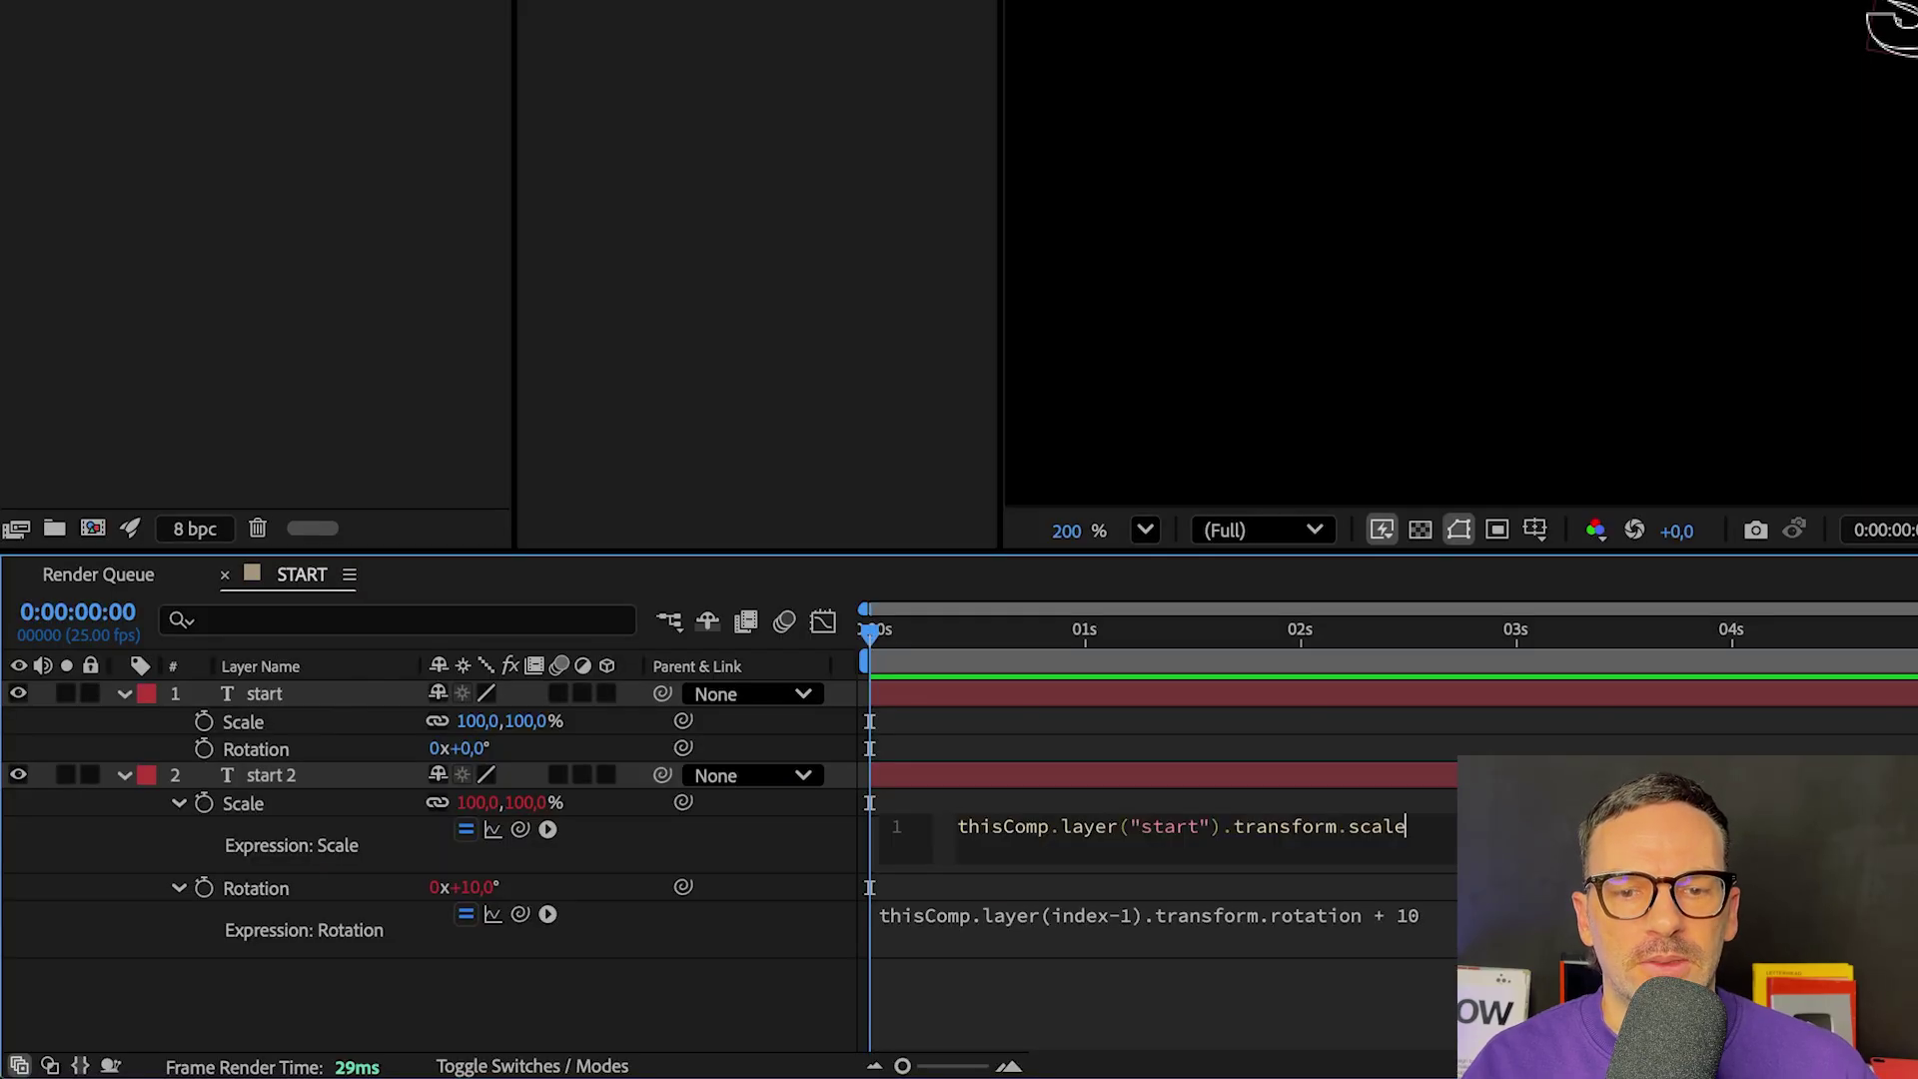
type("+10")
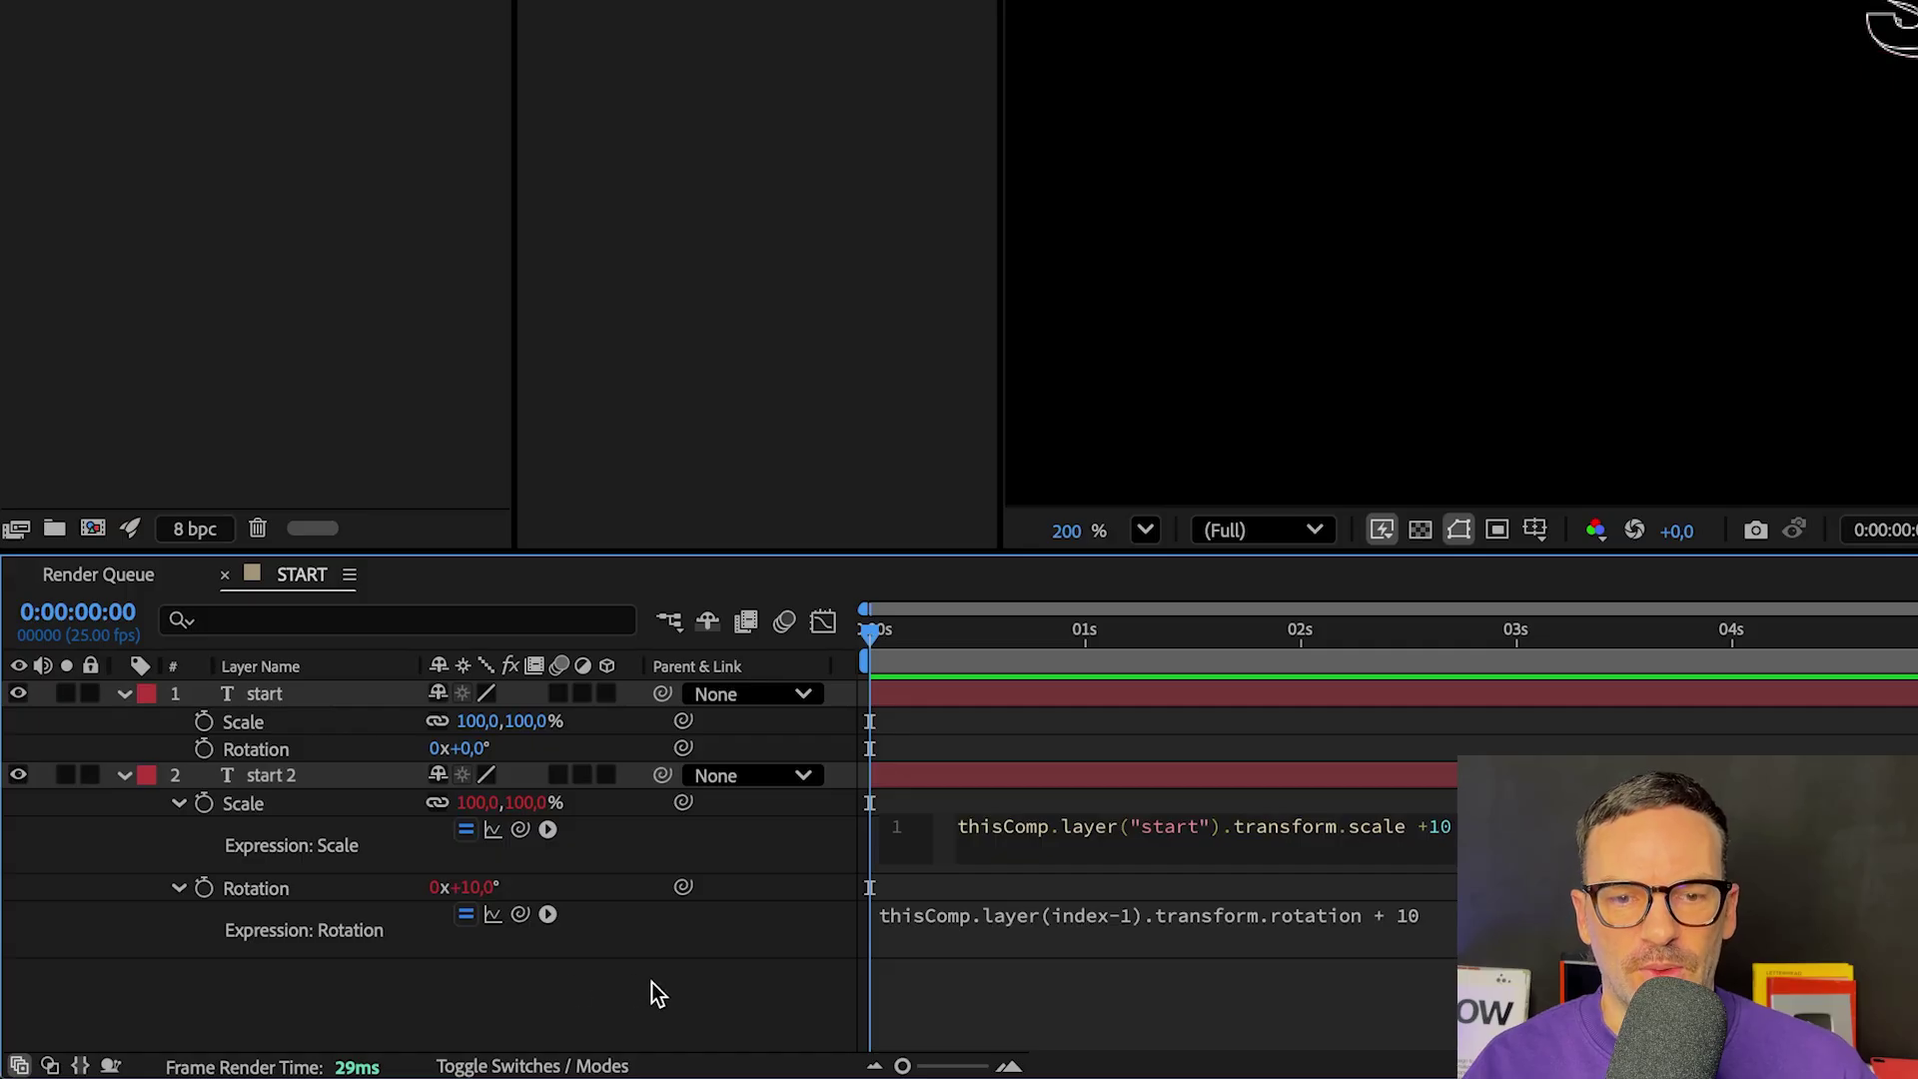
left_click(649, 991)
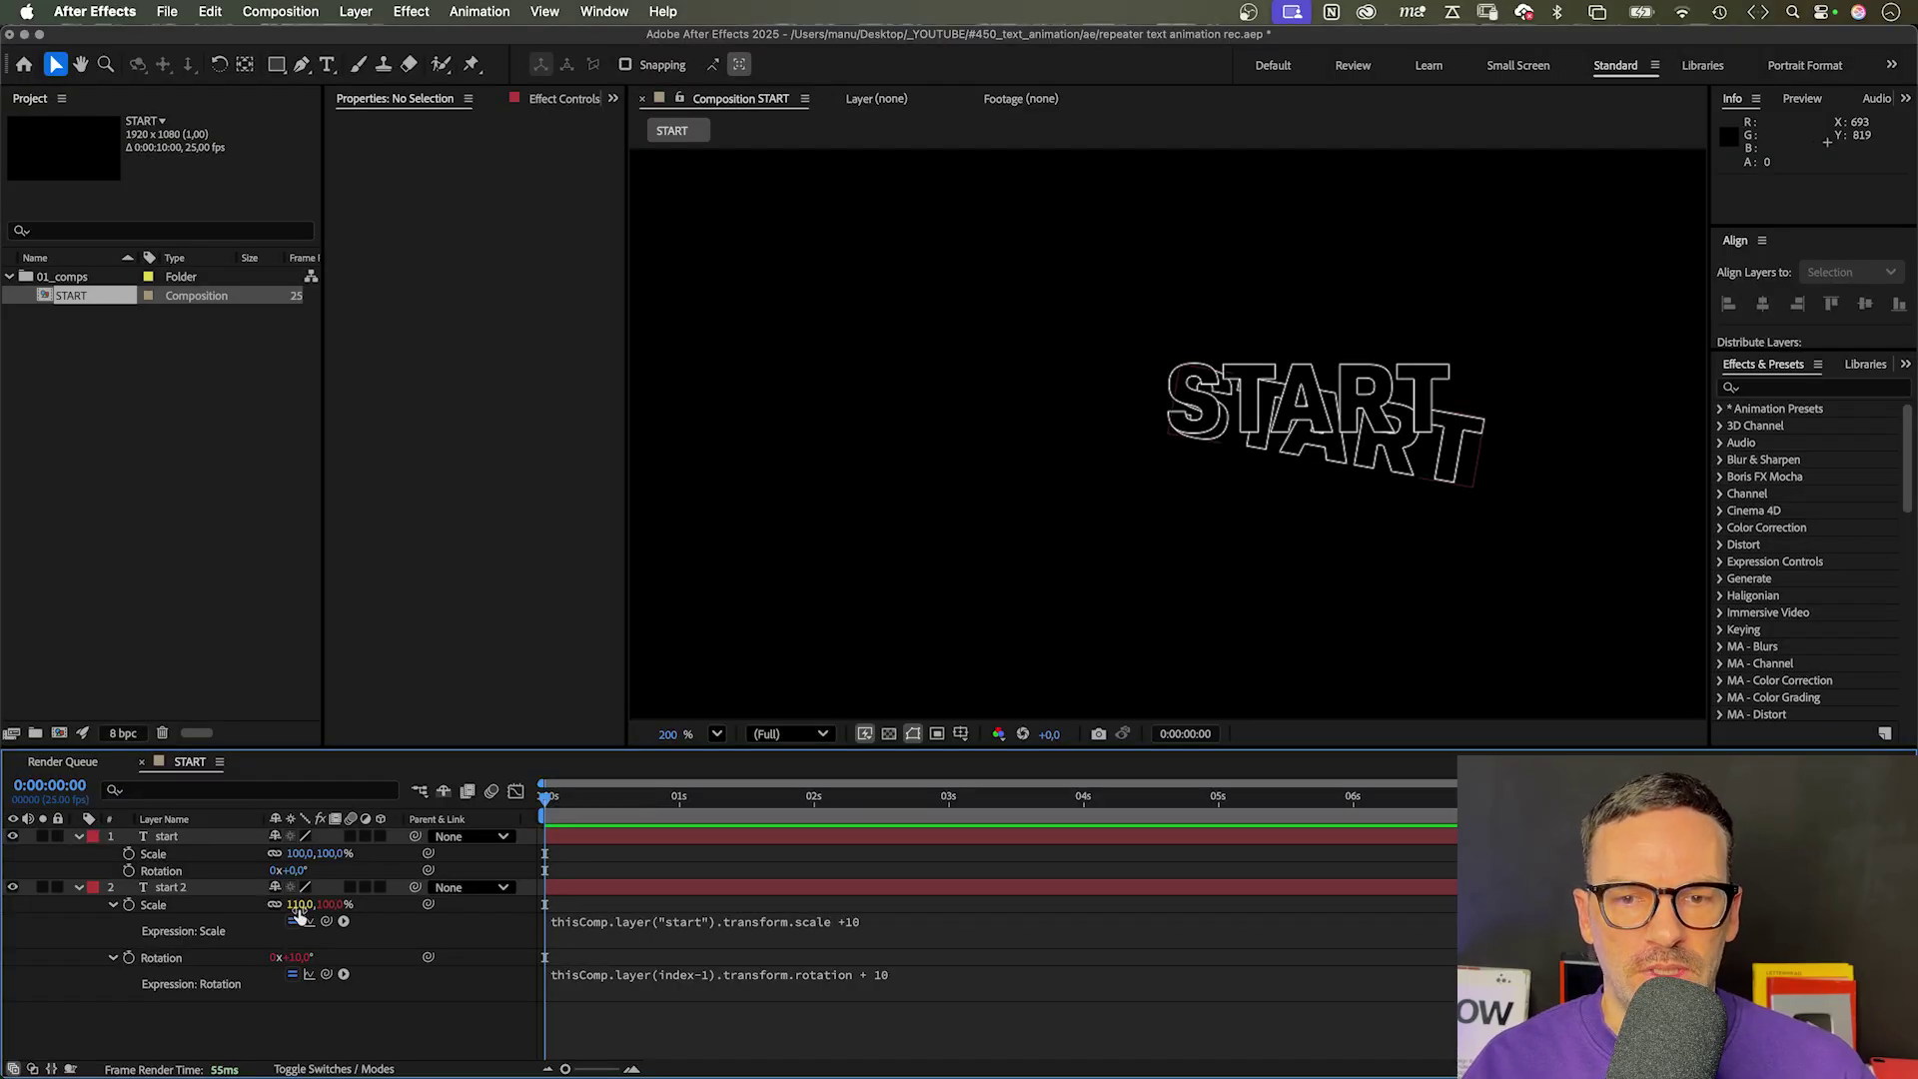
Step: Correct the Scale expression to add [10,10], so start 2 reads 110%
left_click(905, 921)
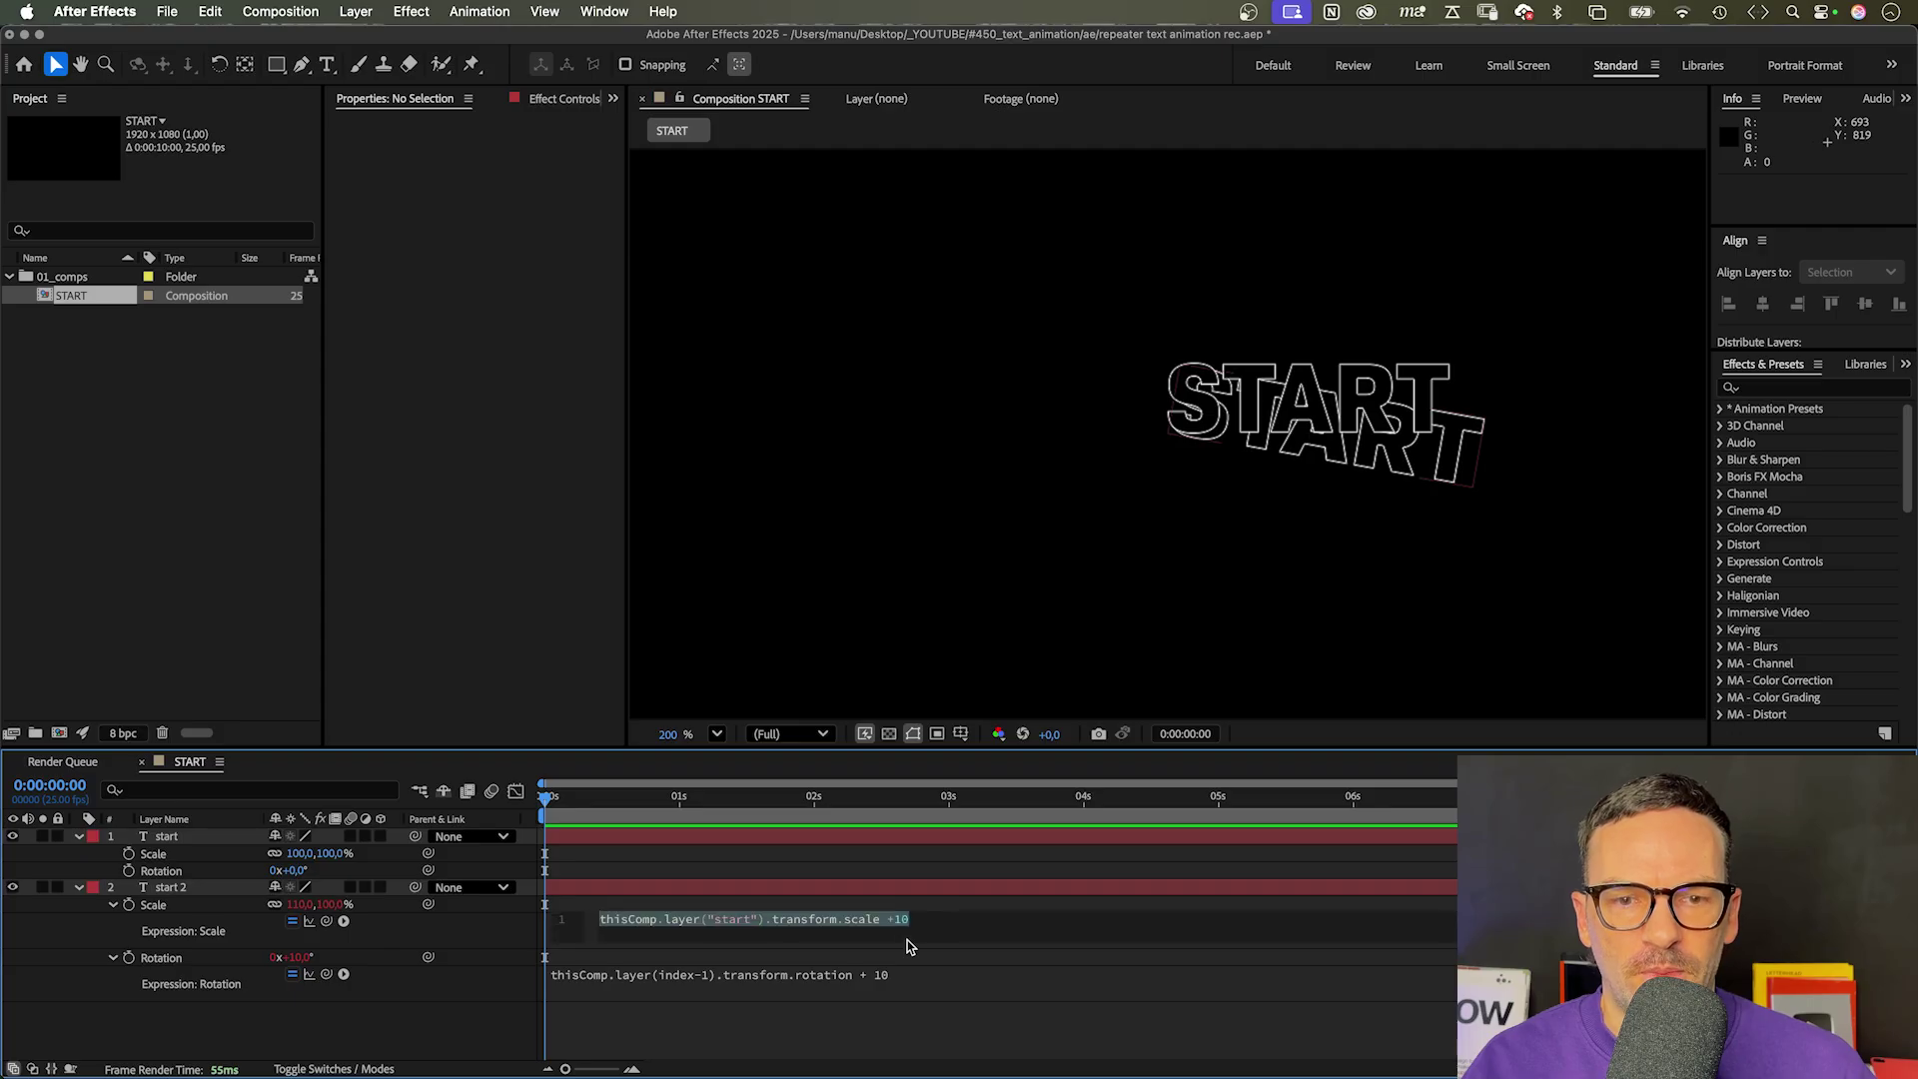
left_click(907, 939)
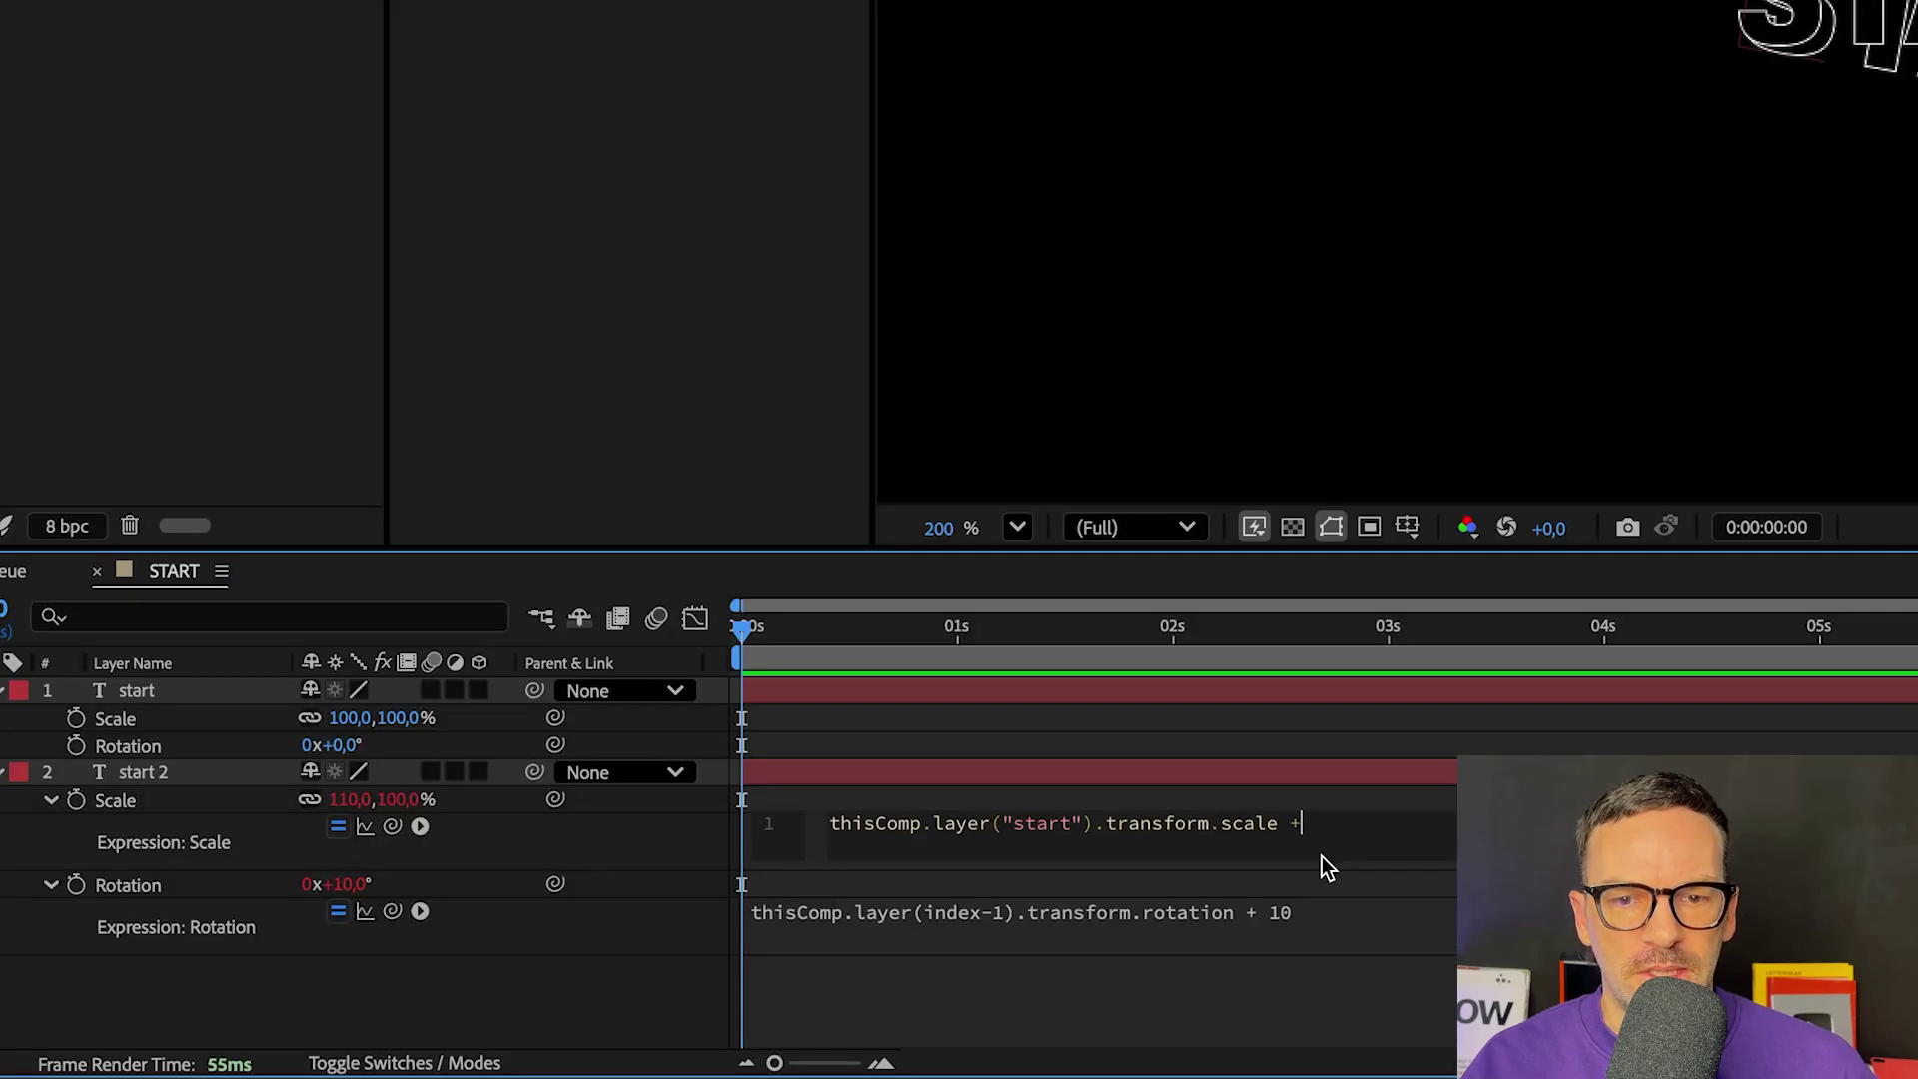
type("[")
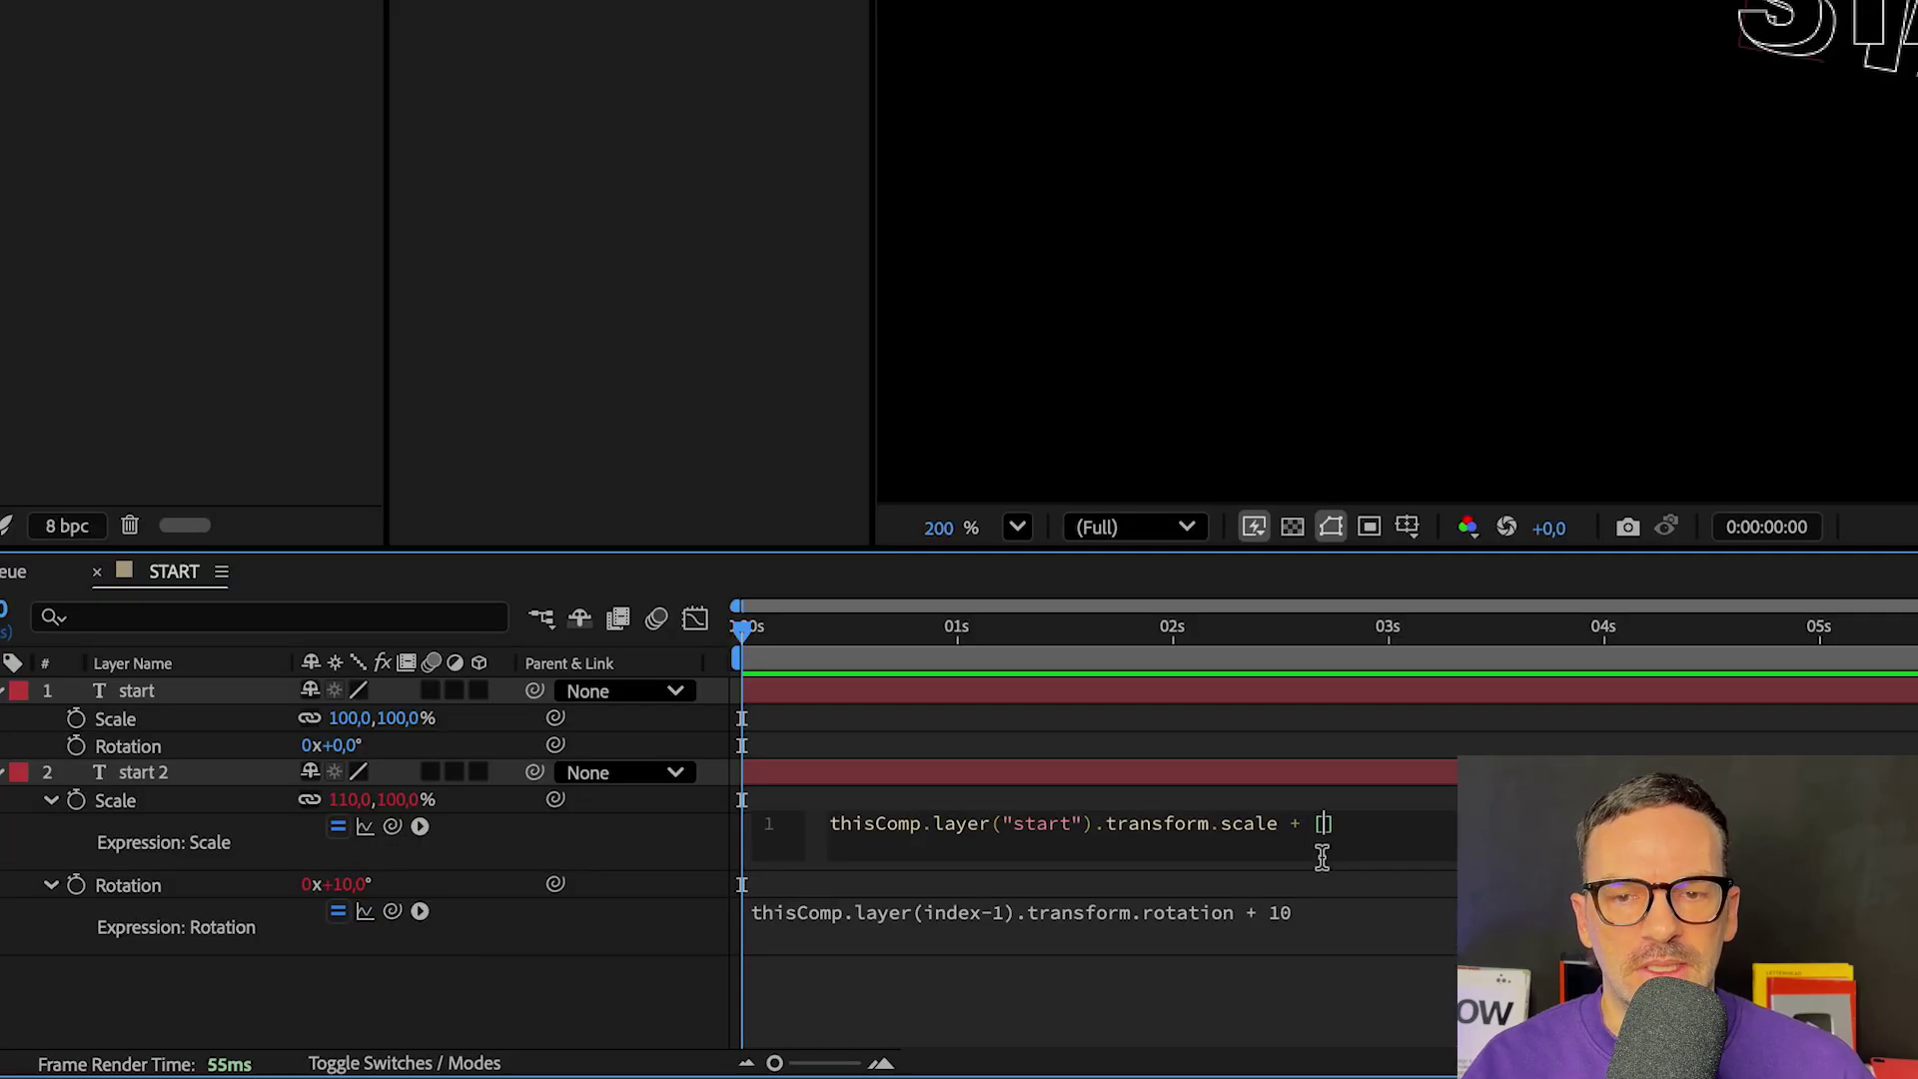
type("10,10")
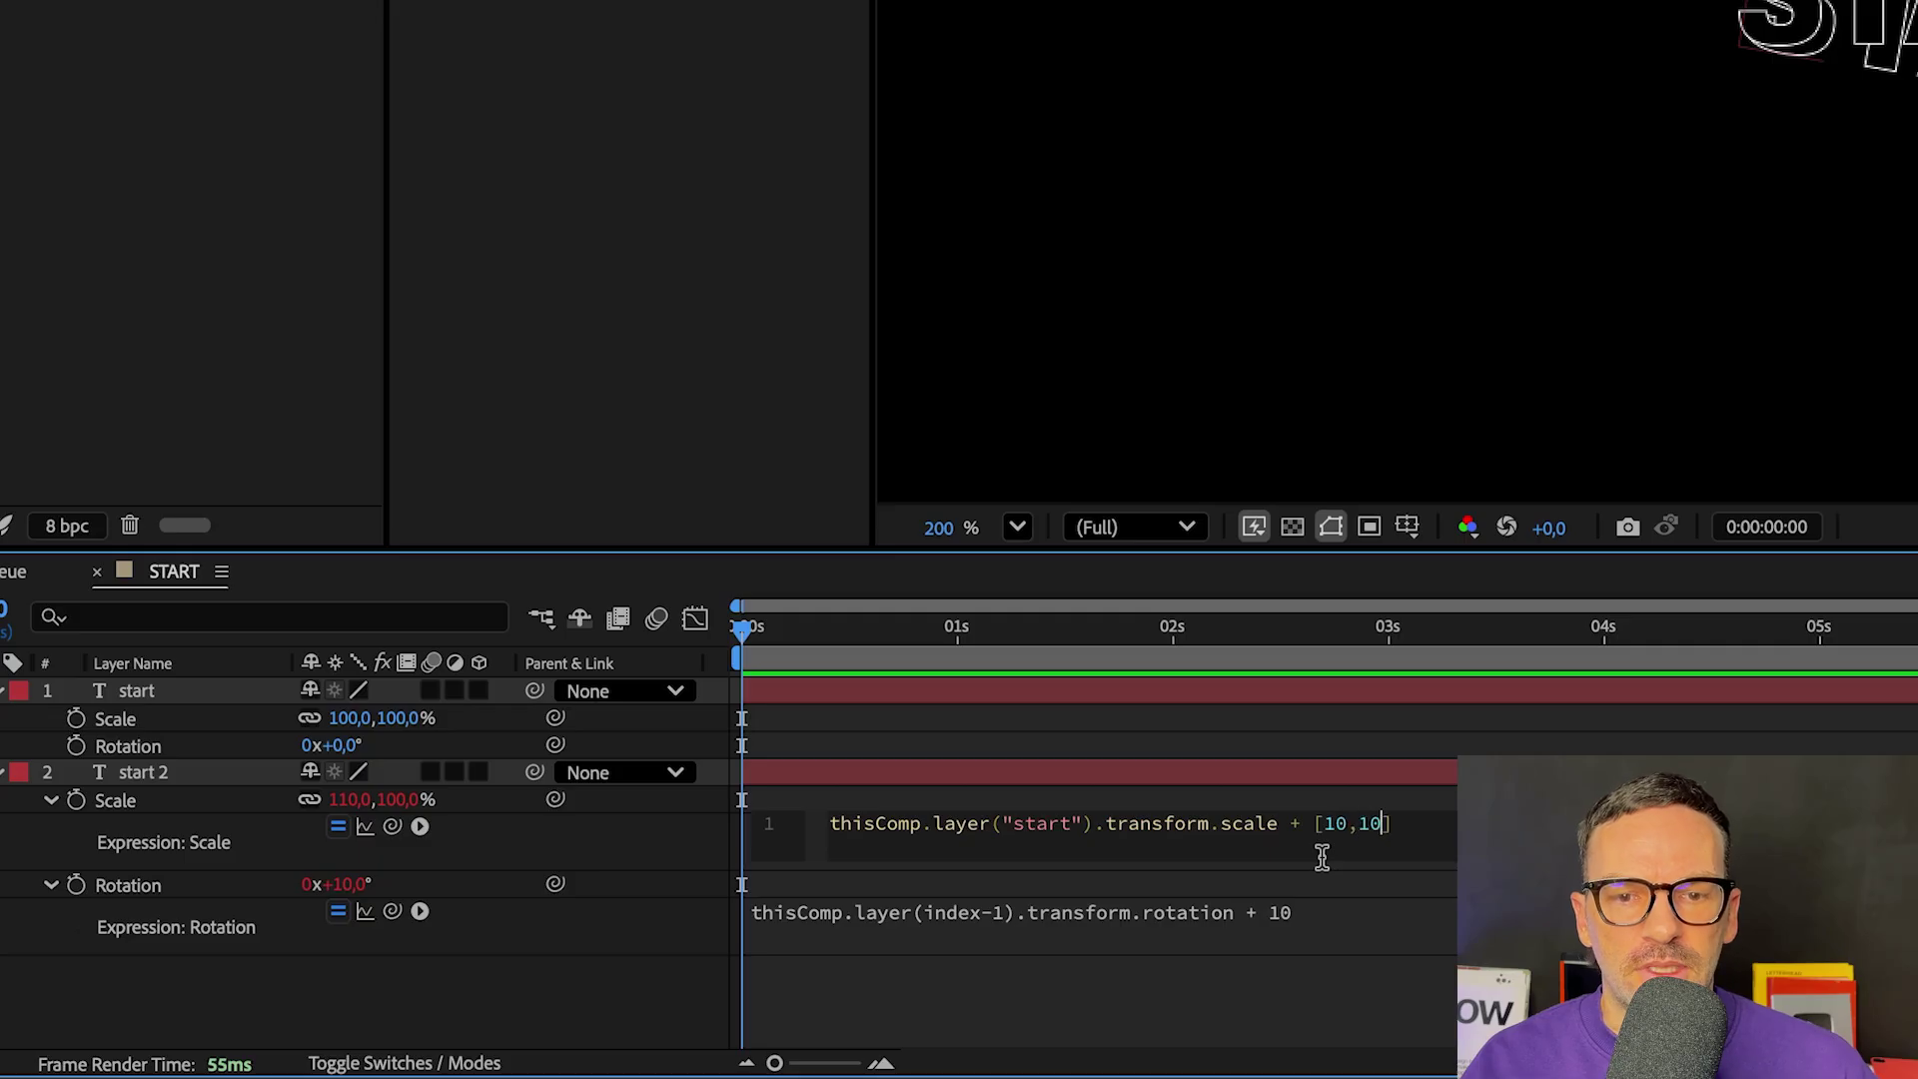
left_click(561, 1005)
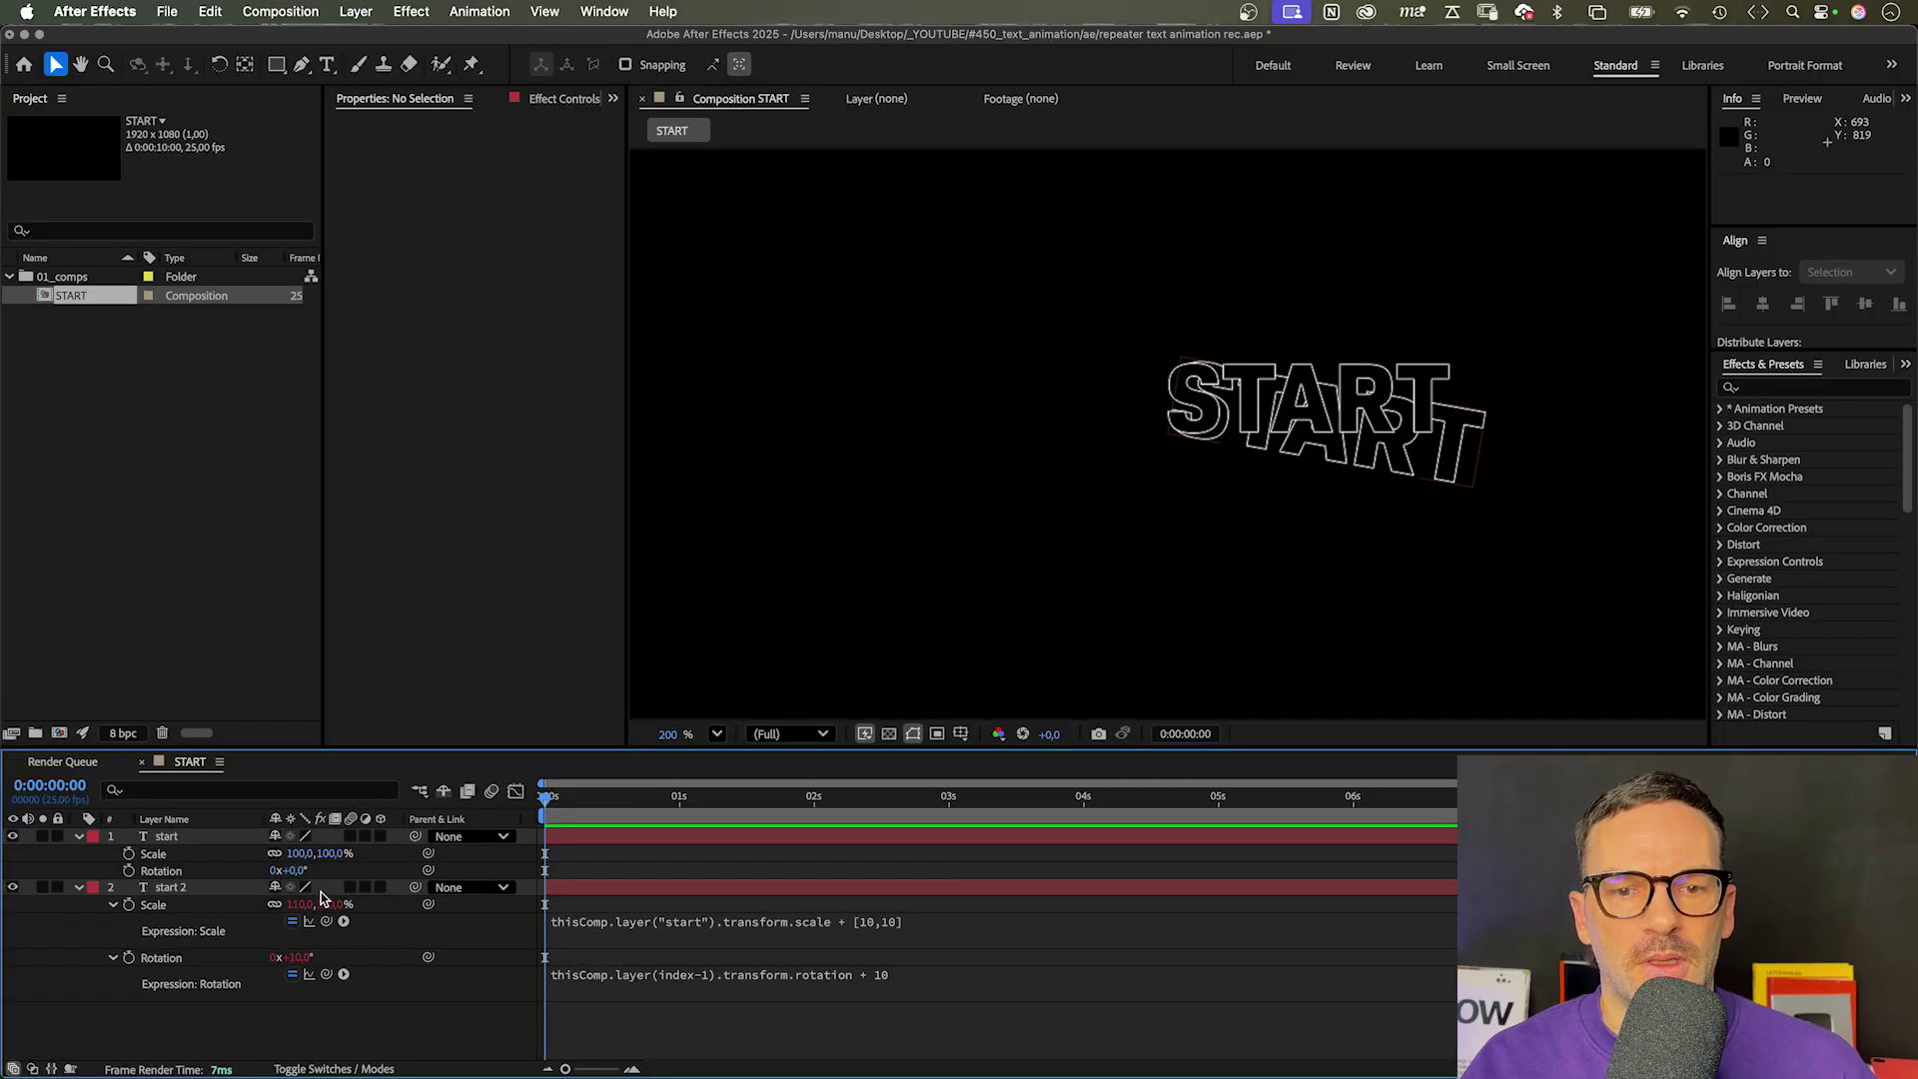
Step: Keyframe start's Opacity at 0% on frame 0 and 100% on frame 1
left_click(171, 889)
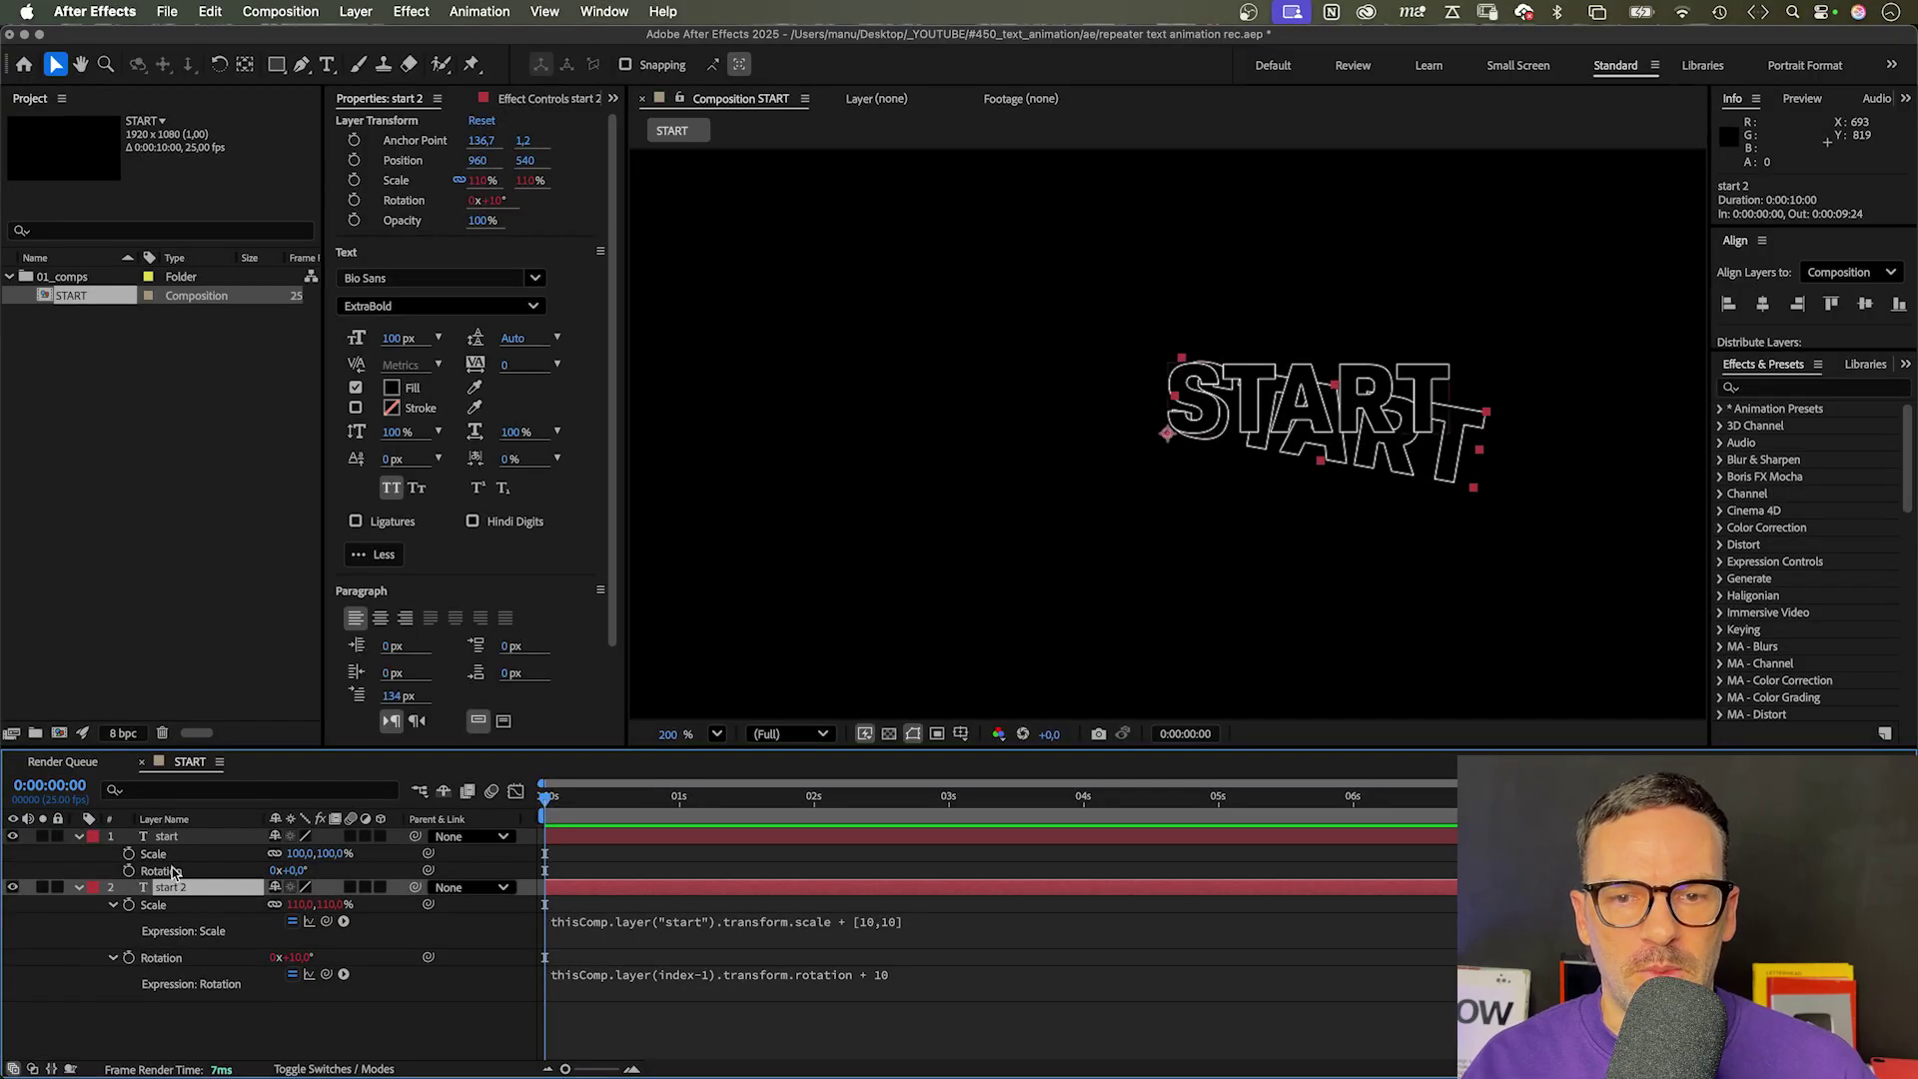
left_click(176, 837, "shift")
key("shift+t")
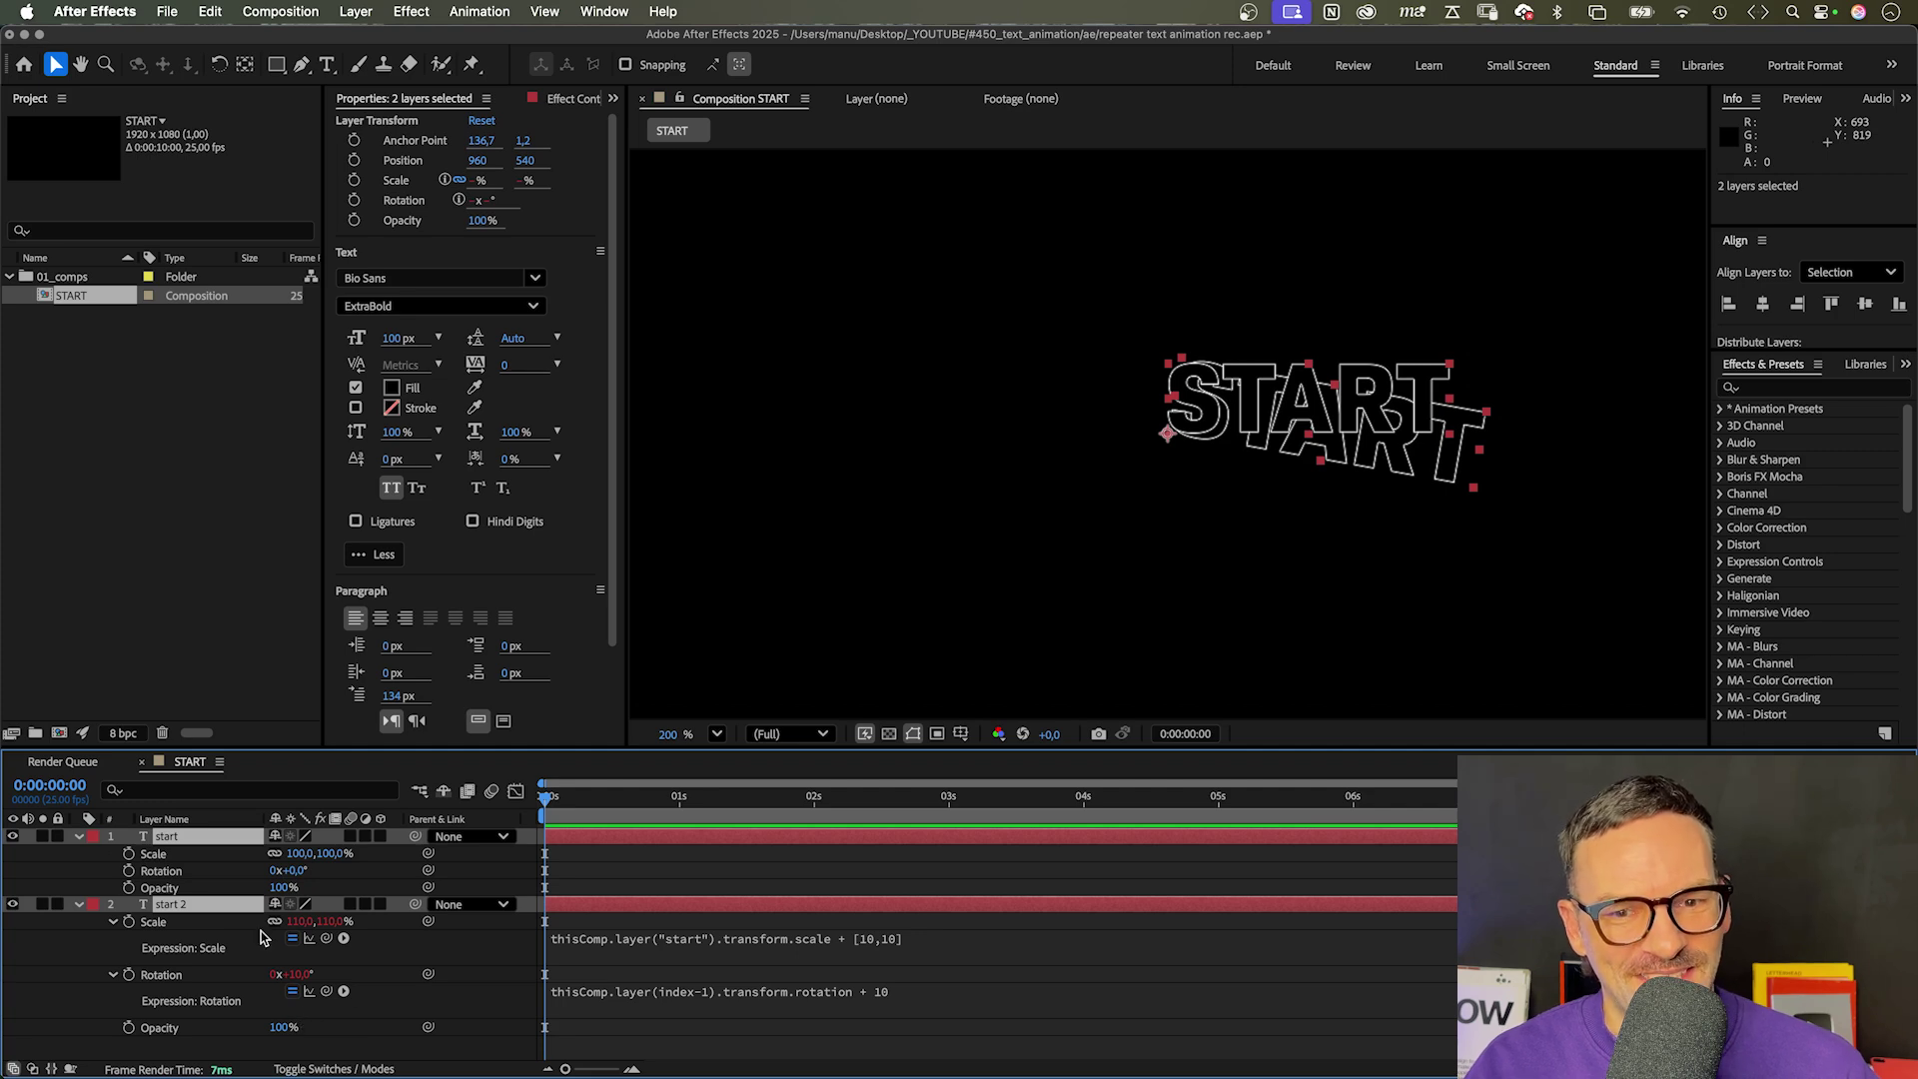
left_click(128, 887)
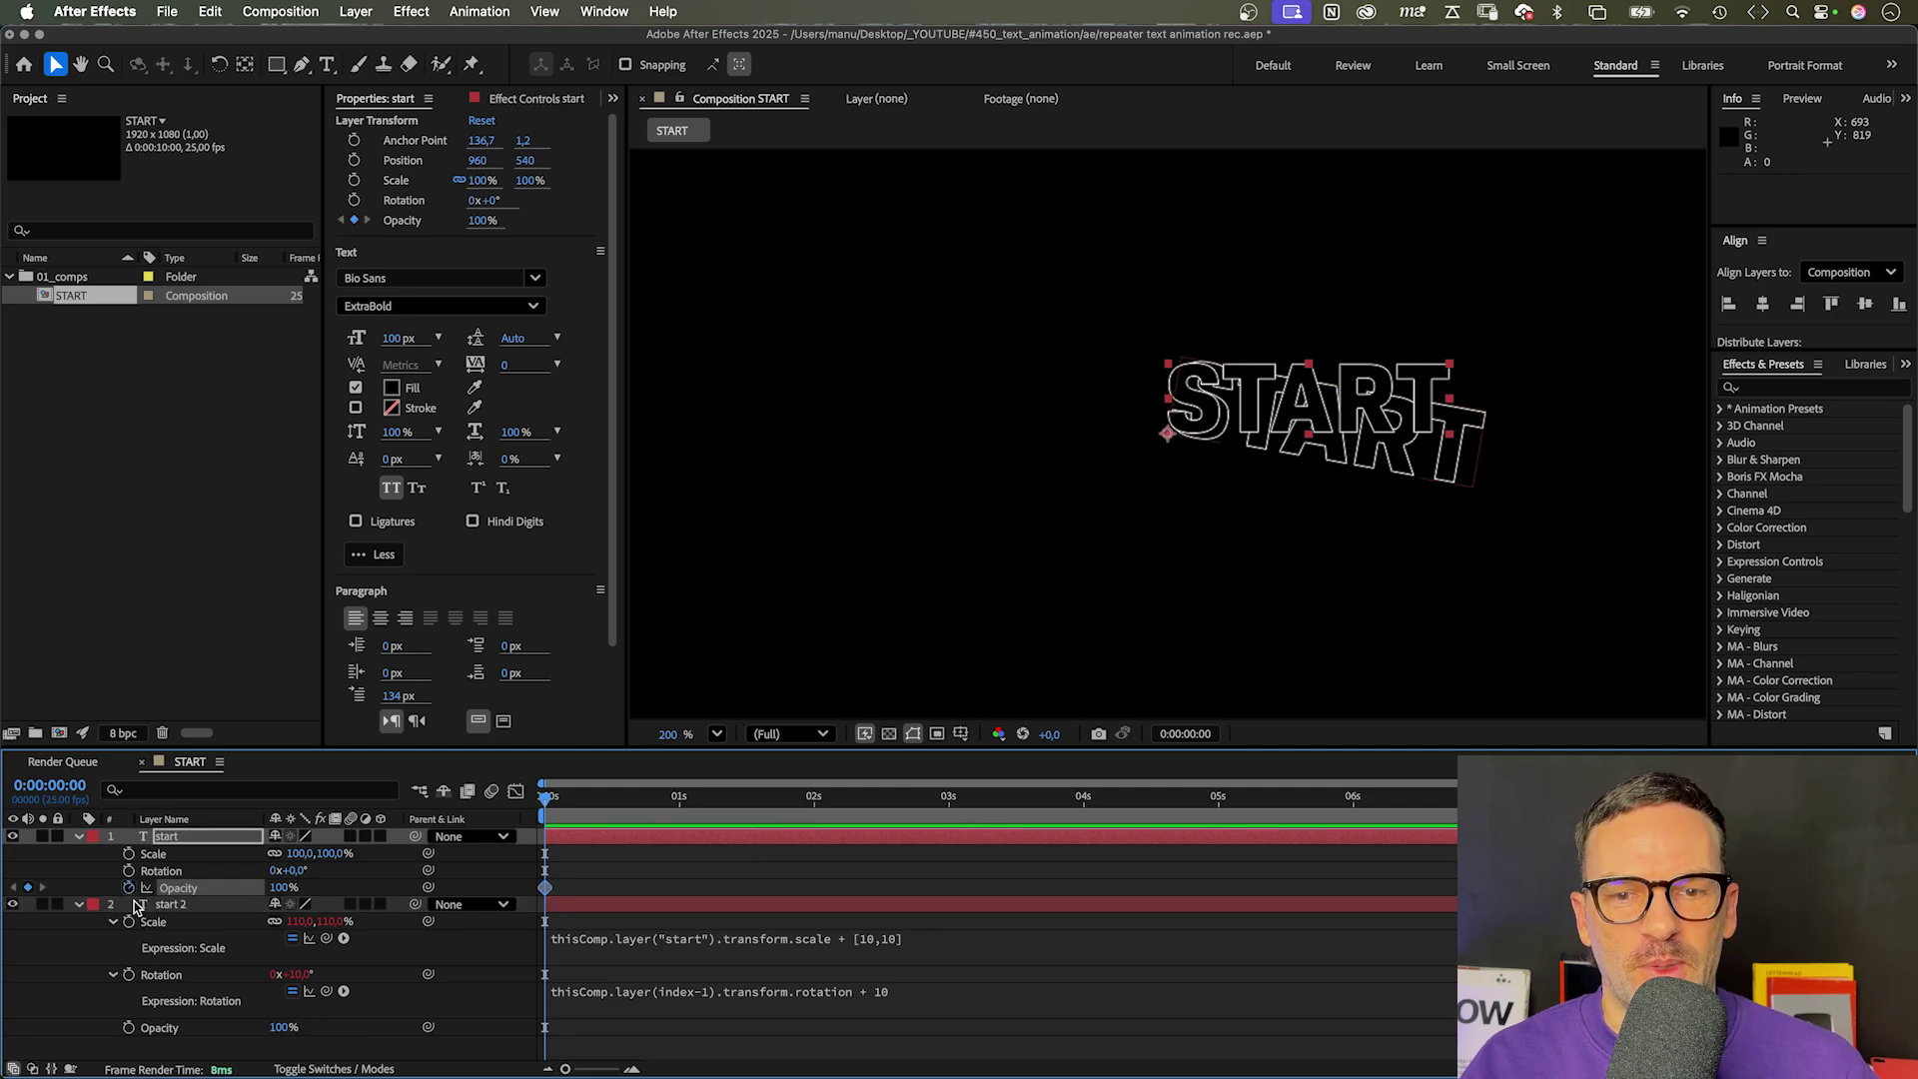
left_click_drag(282, 887, 180, 886)
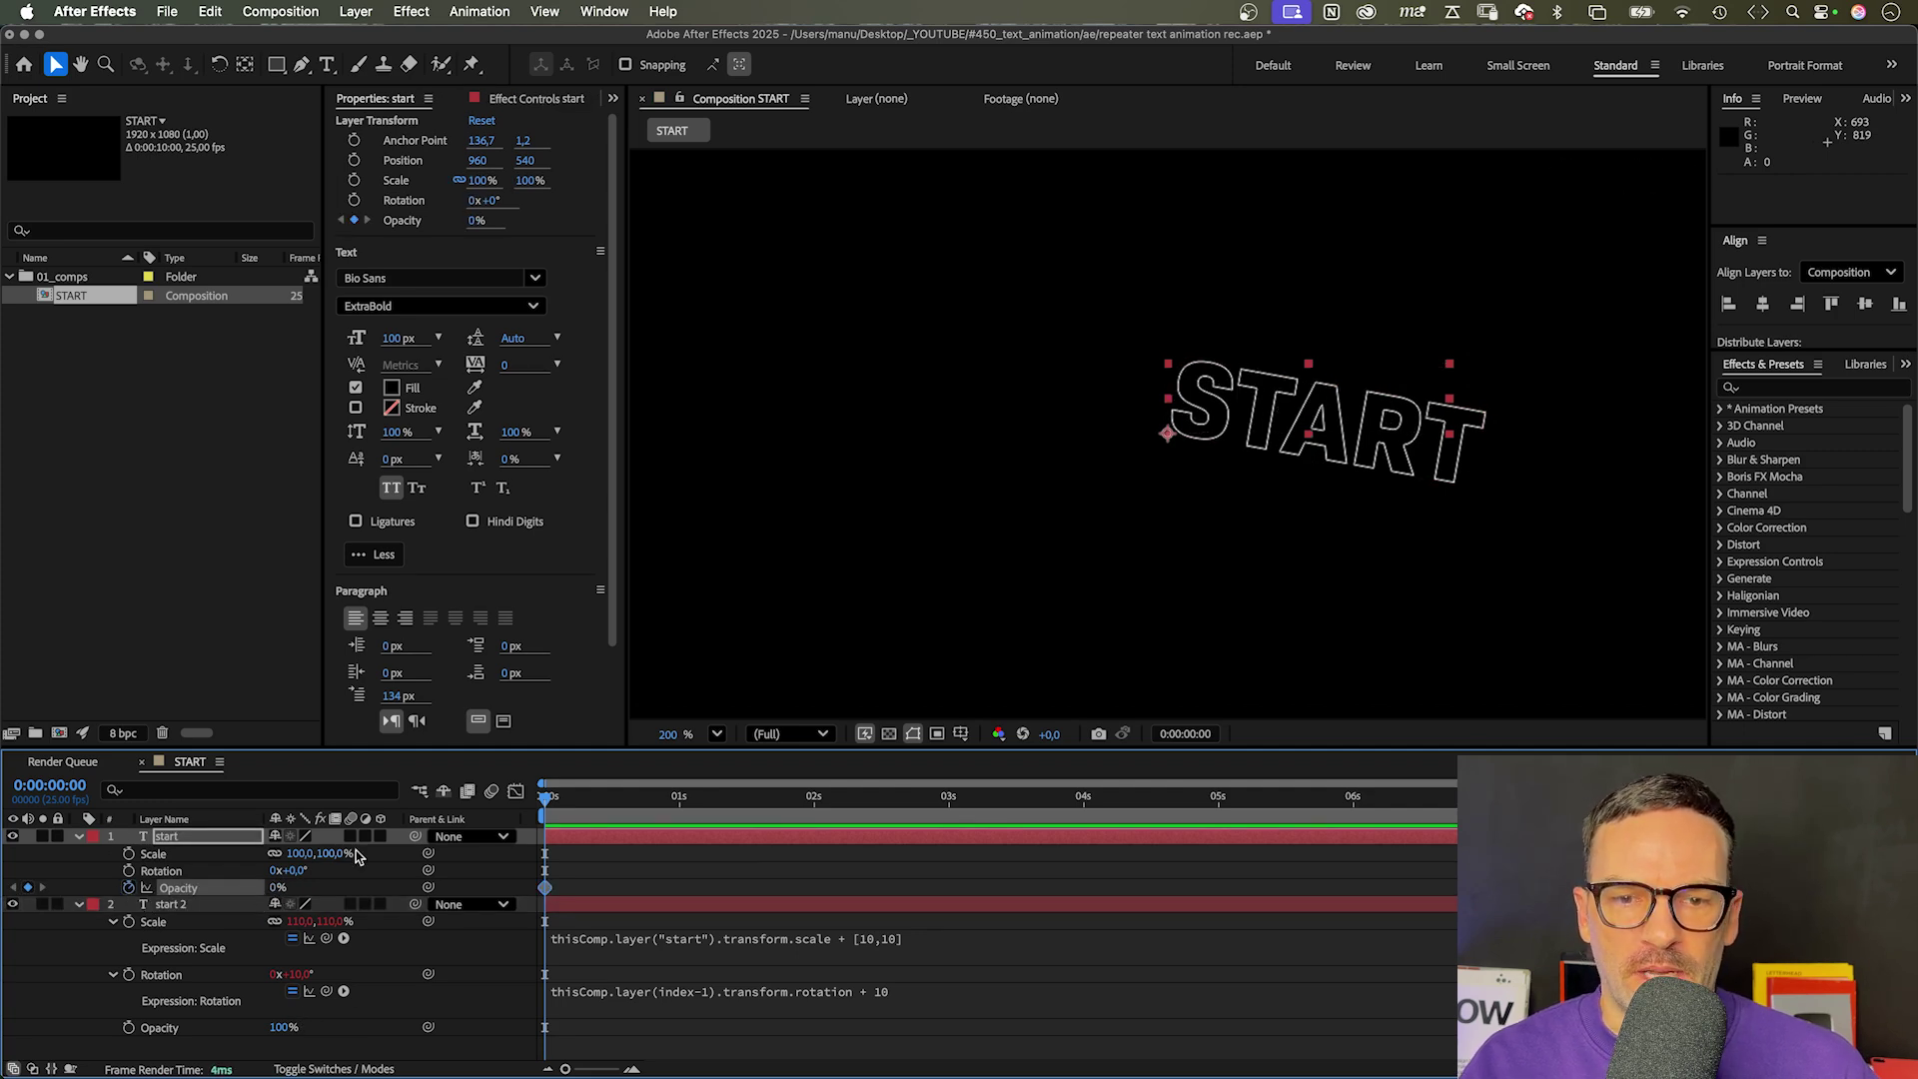
key("Page_Down")
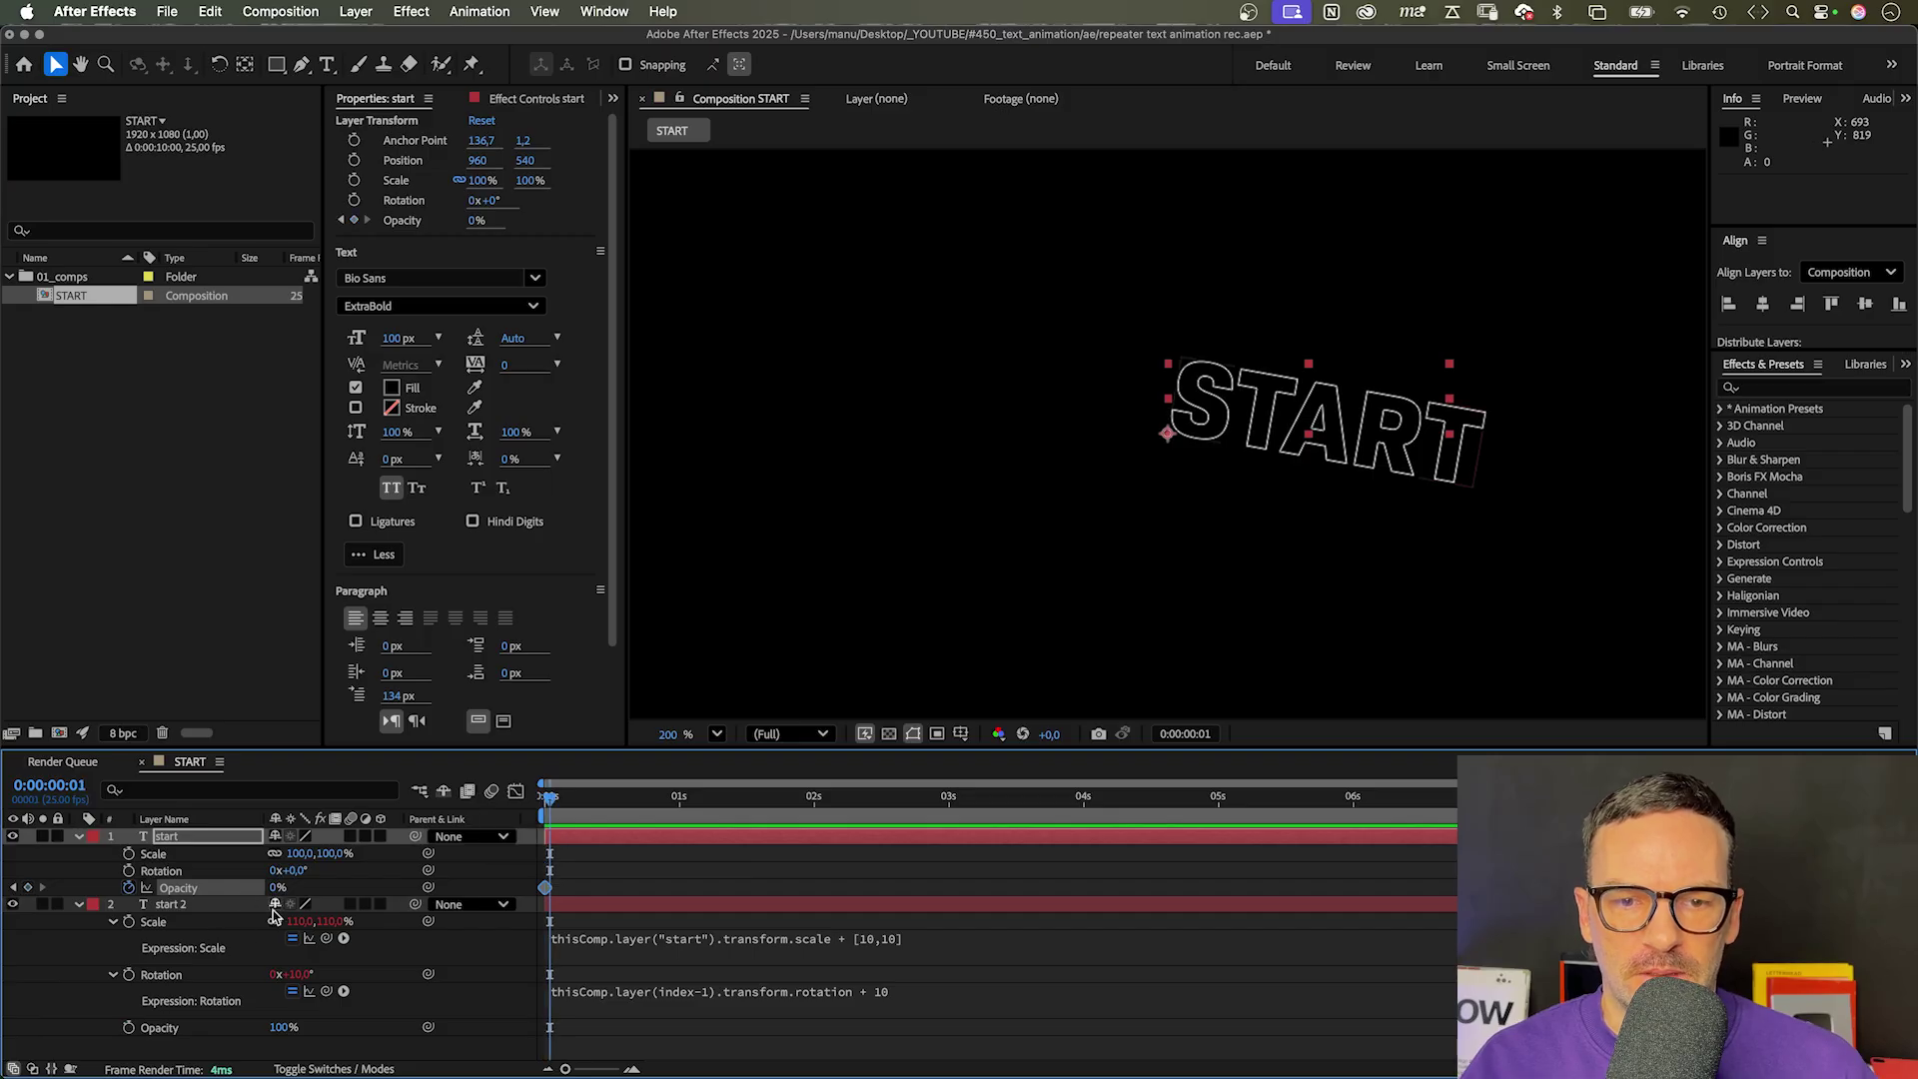
left_click(277, 887)
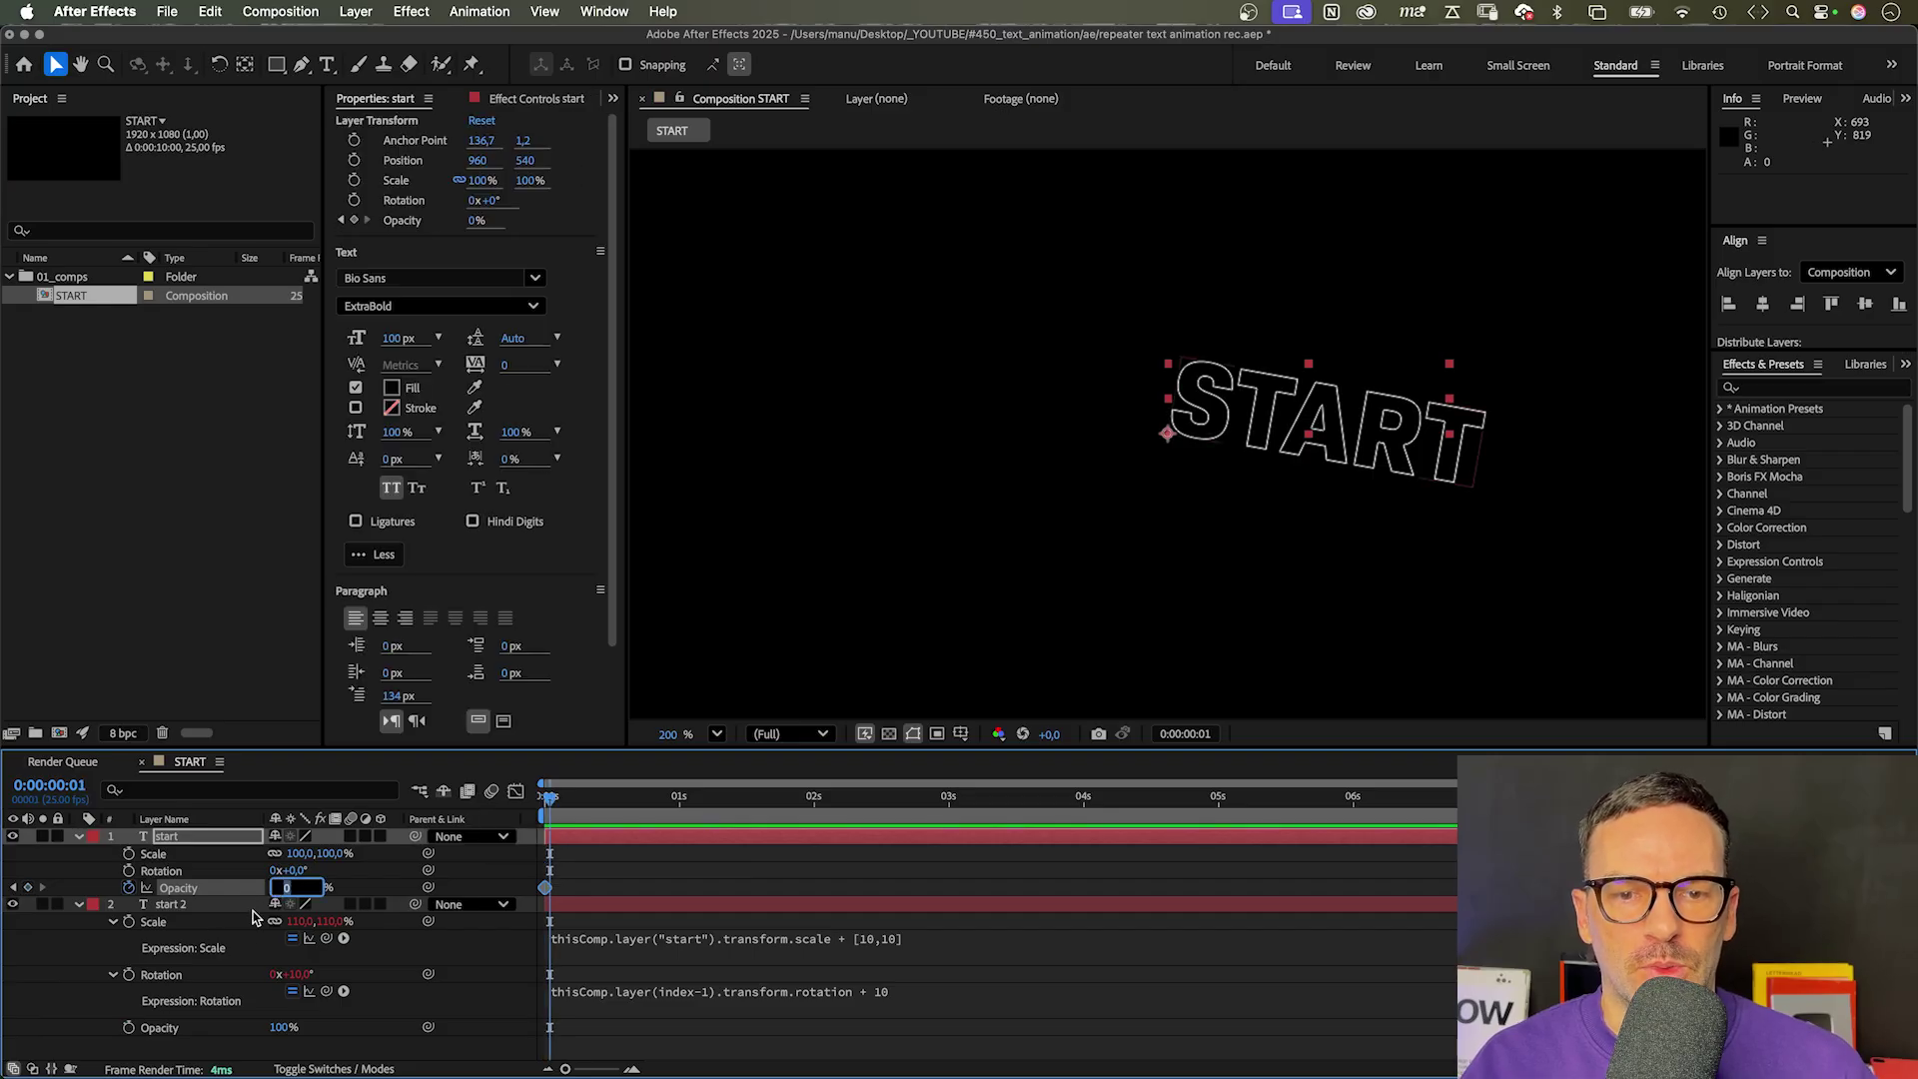
type("100")
key("Return")
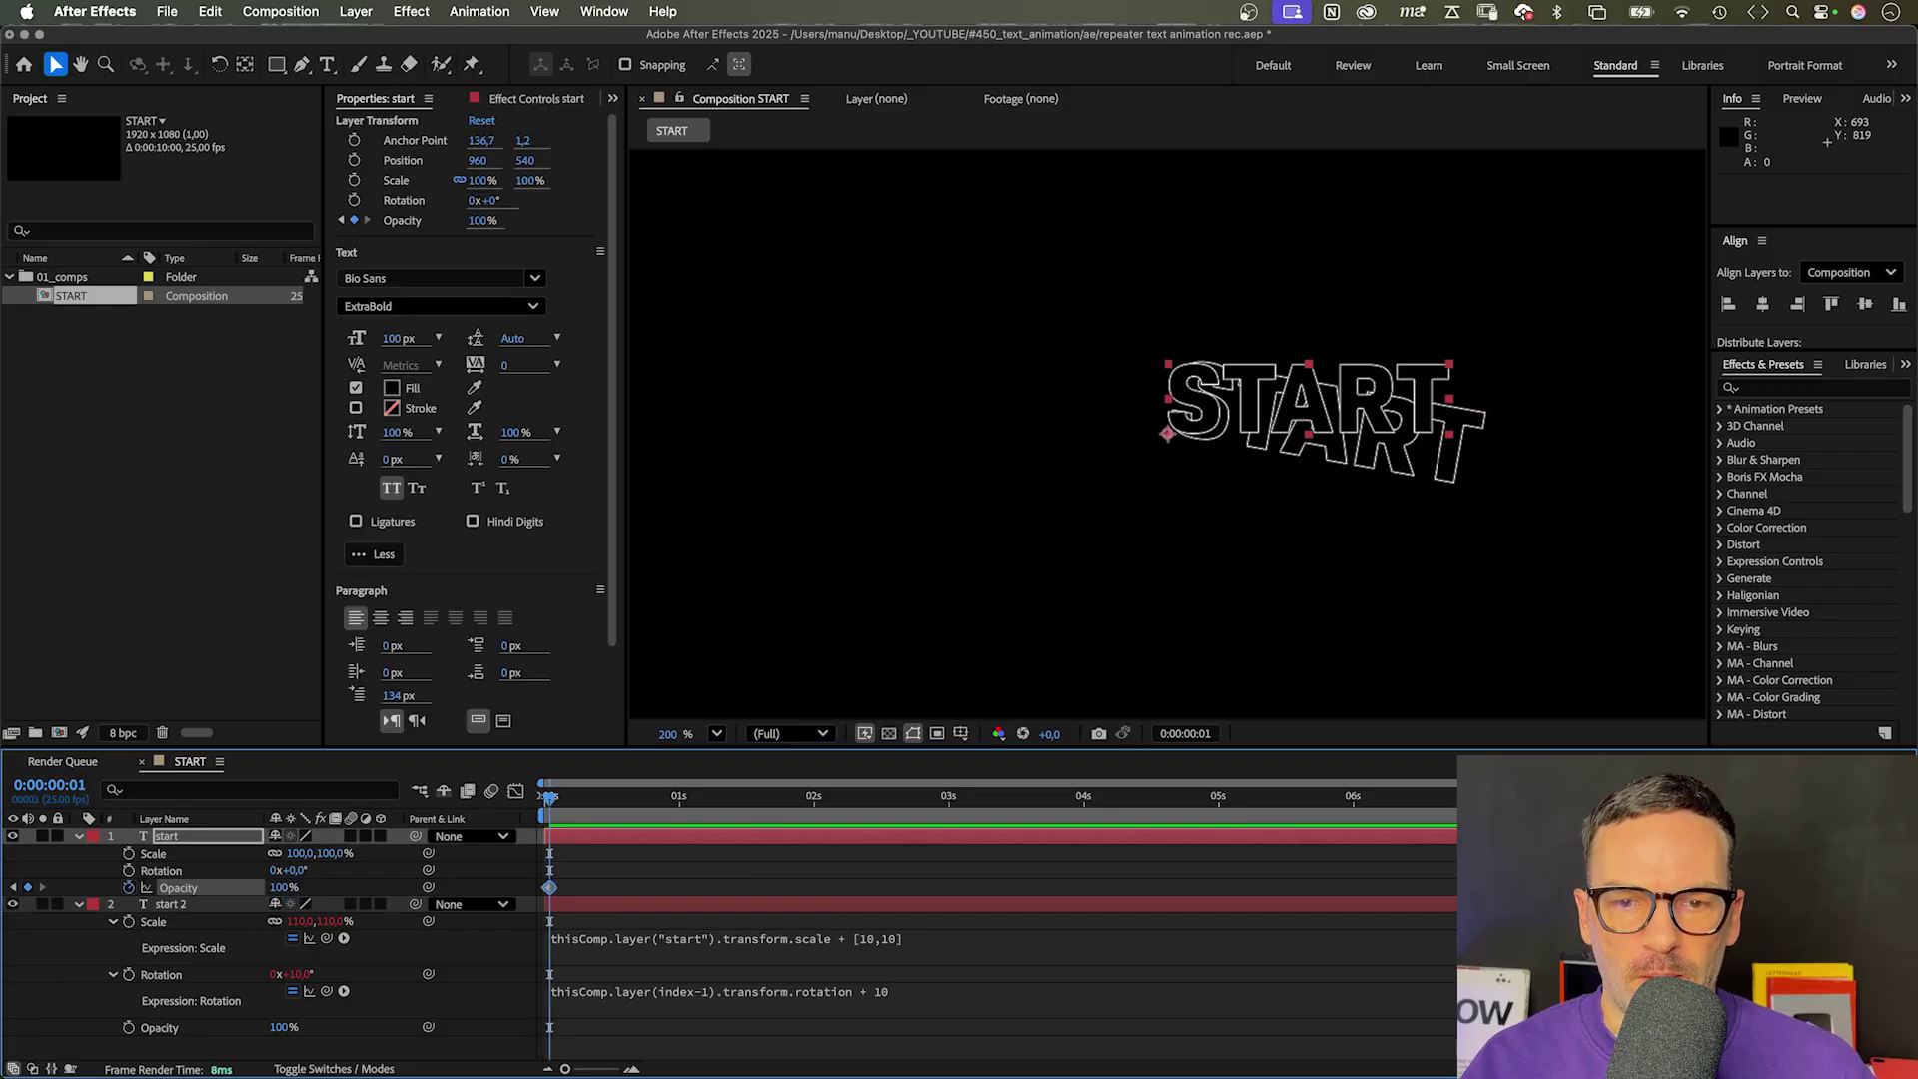
Step: Set start 2's Opacity expression to thisComp.layer(index-1).transform.opacity.valueAtTime(time-0.1)
left_click(54, 980)
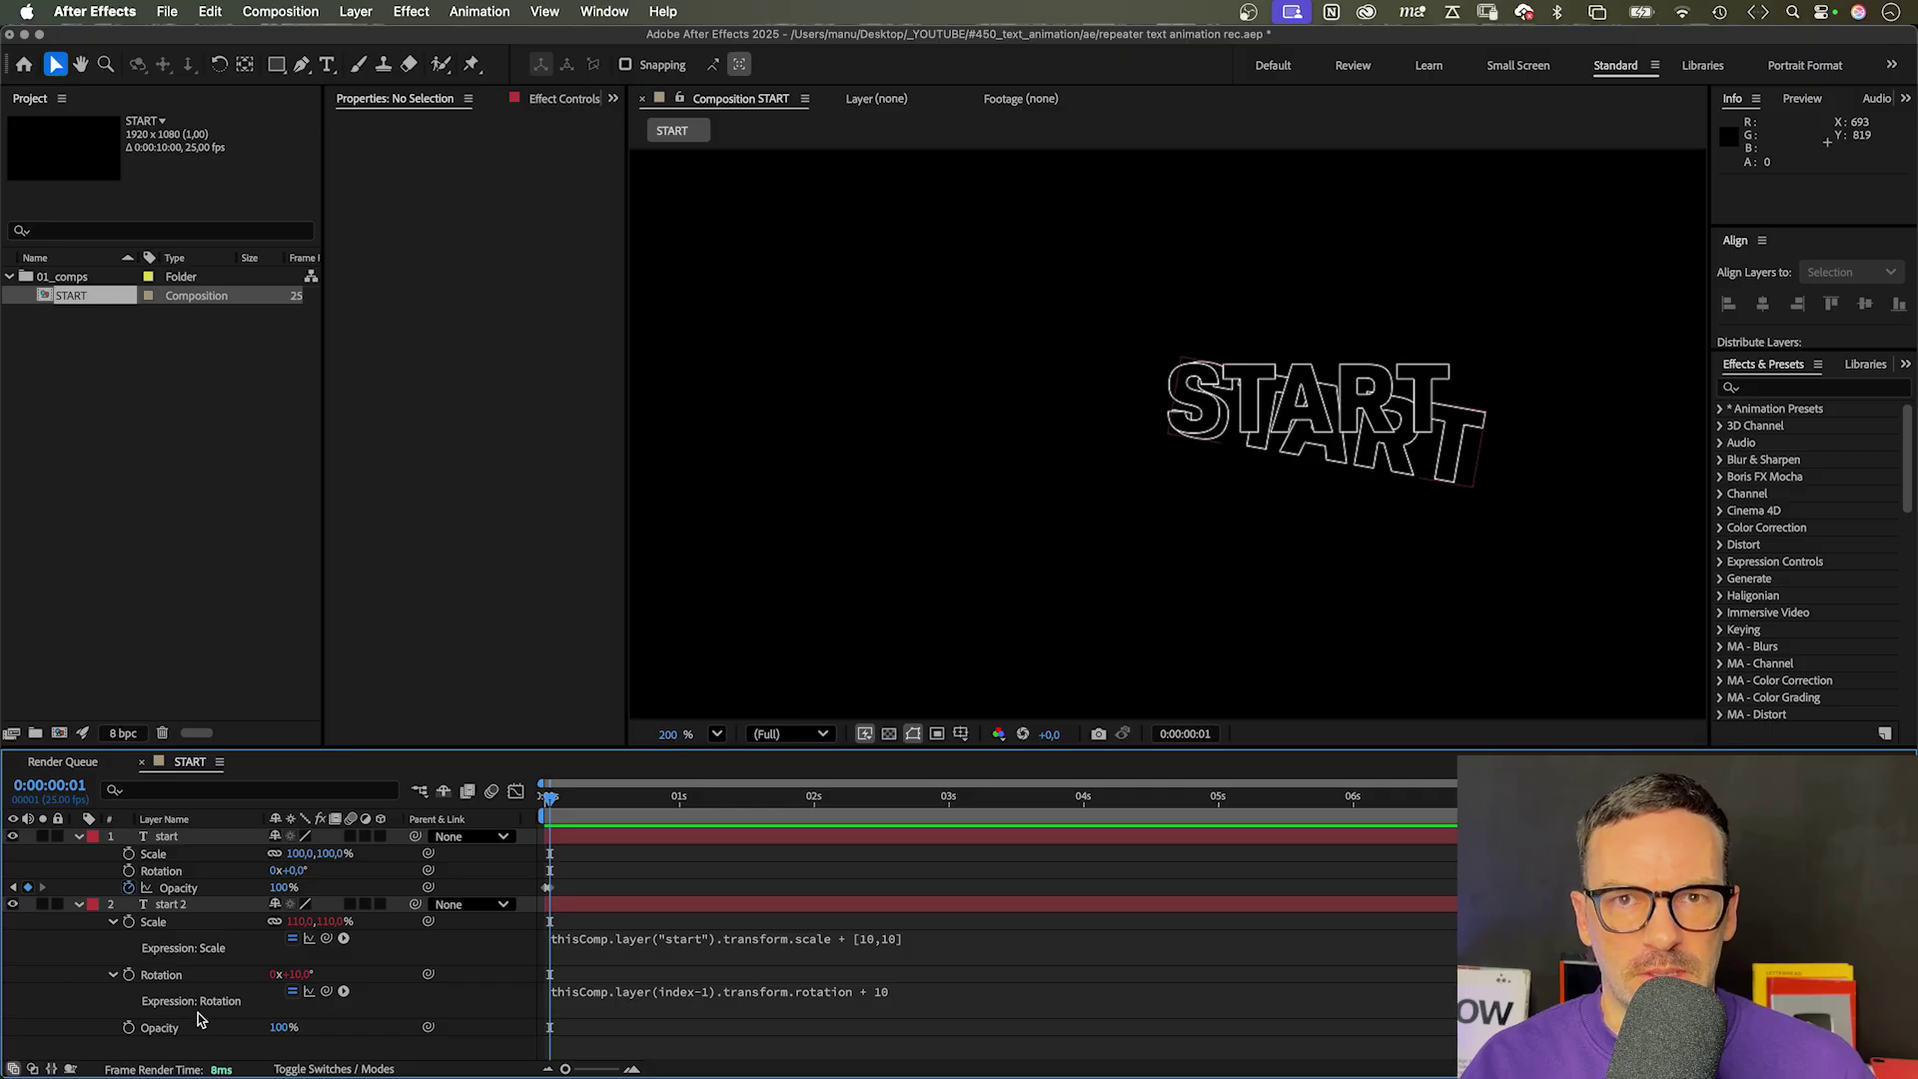
left_click(128, 1027, "alt")
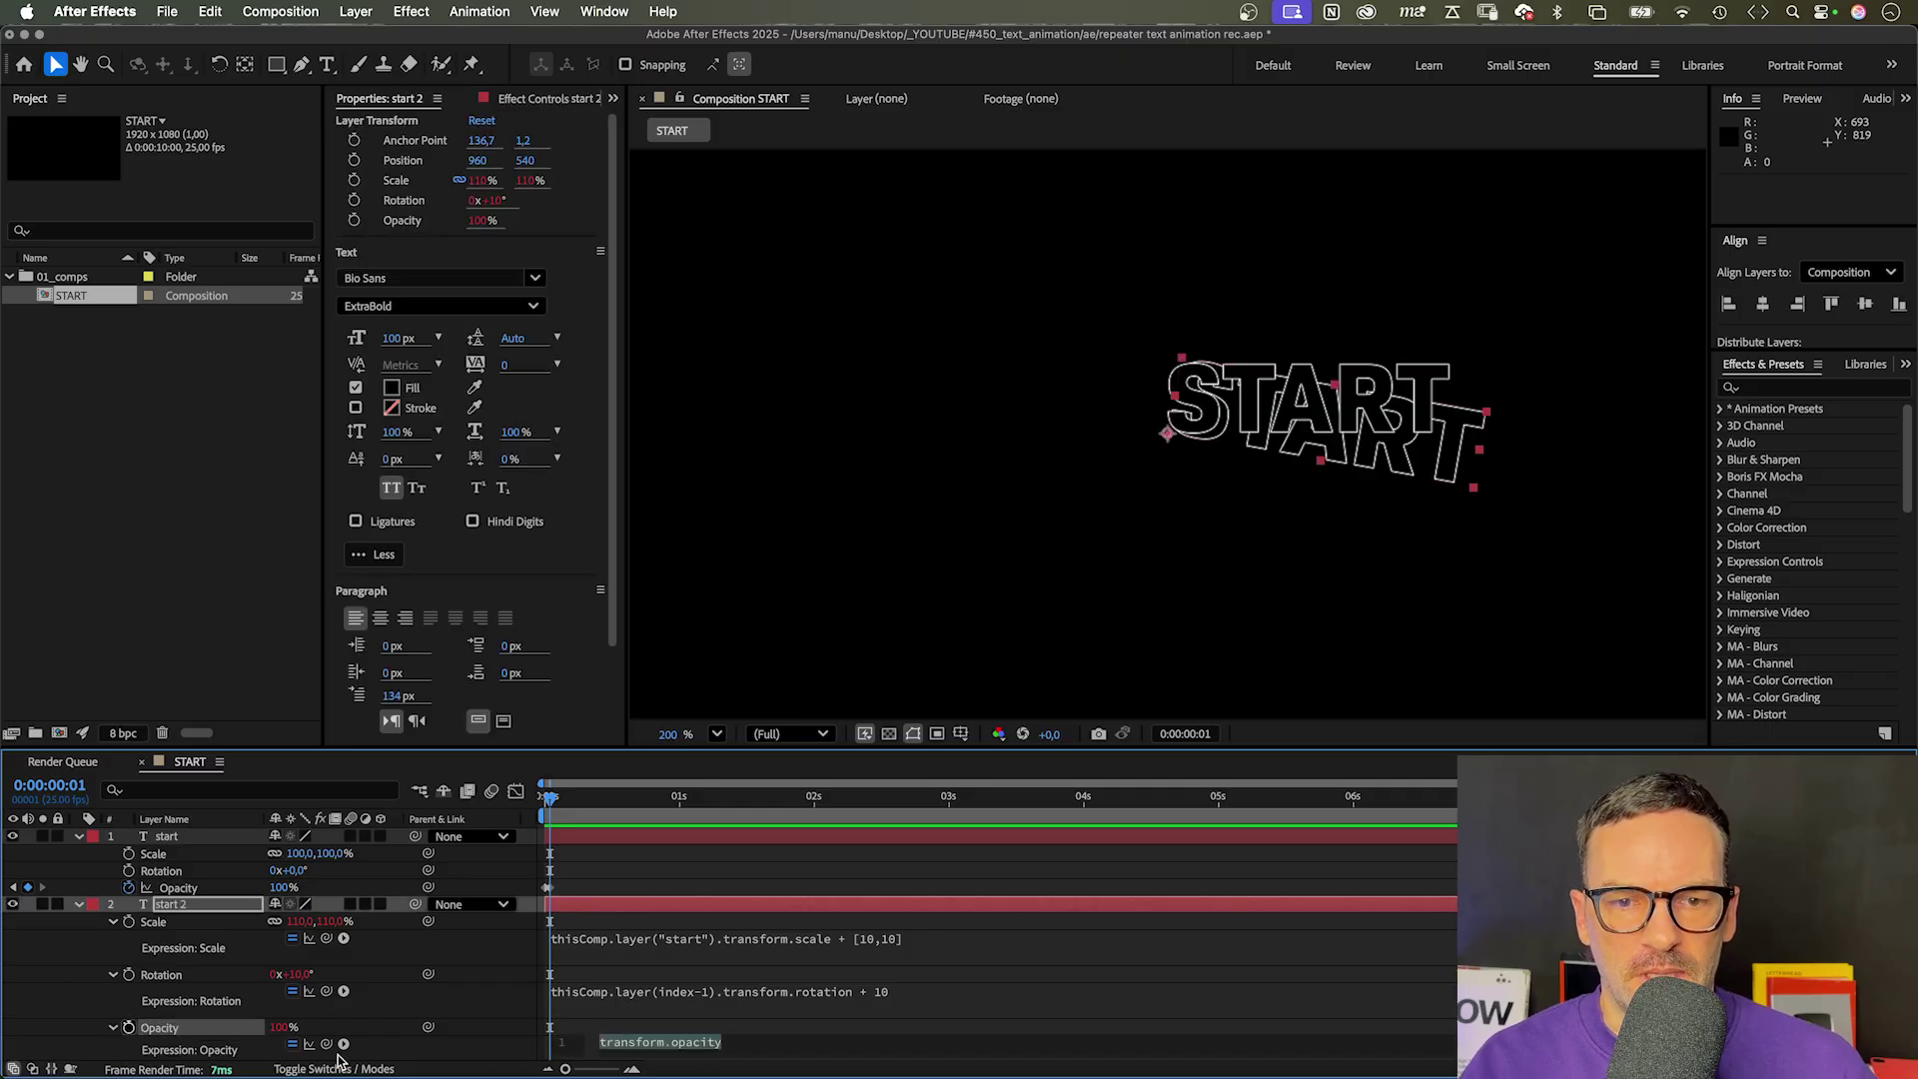
left_click_drag(326, 1043, 186, 891)
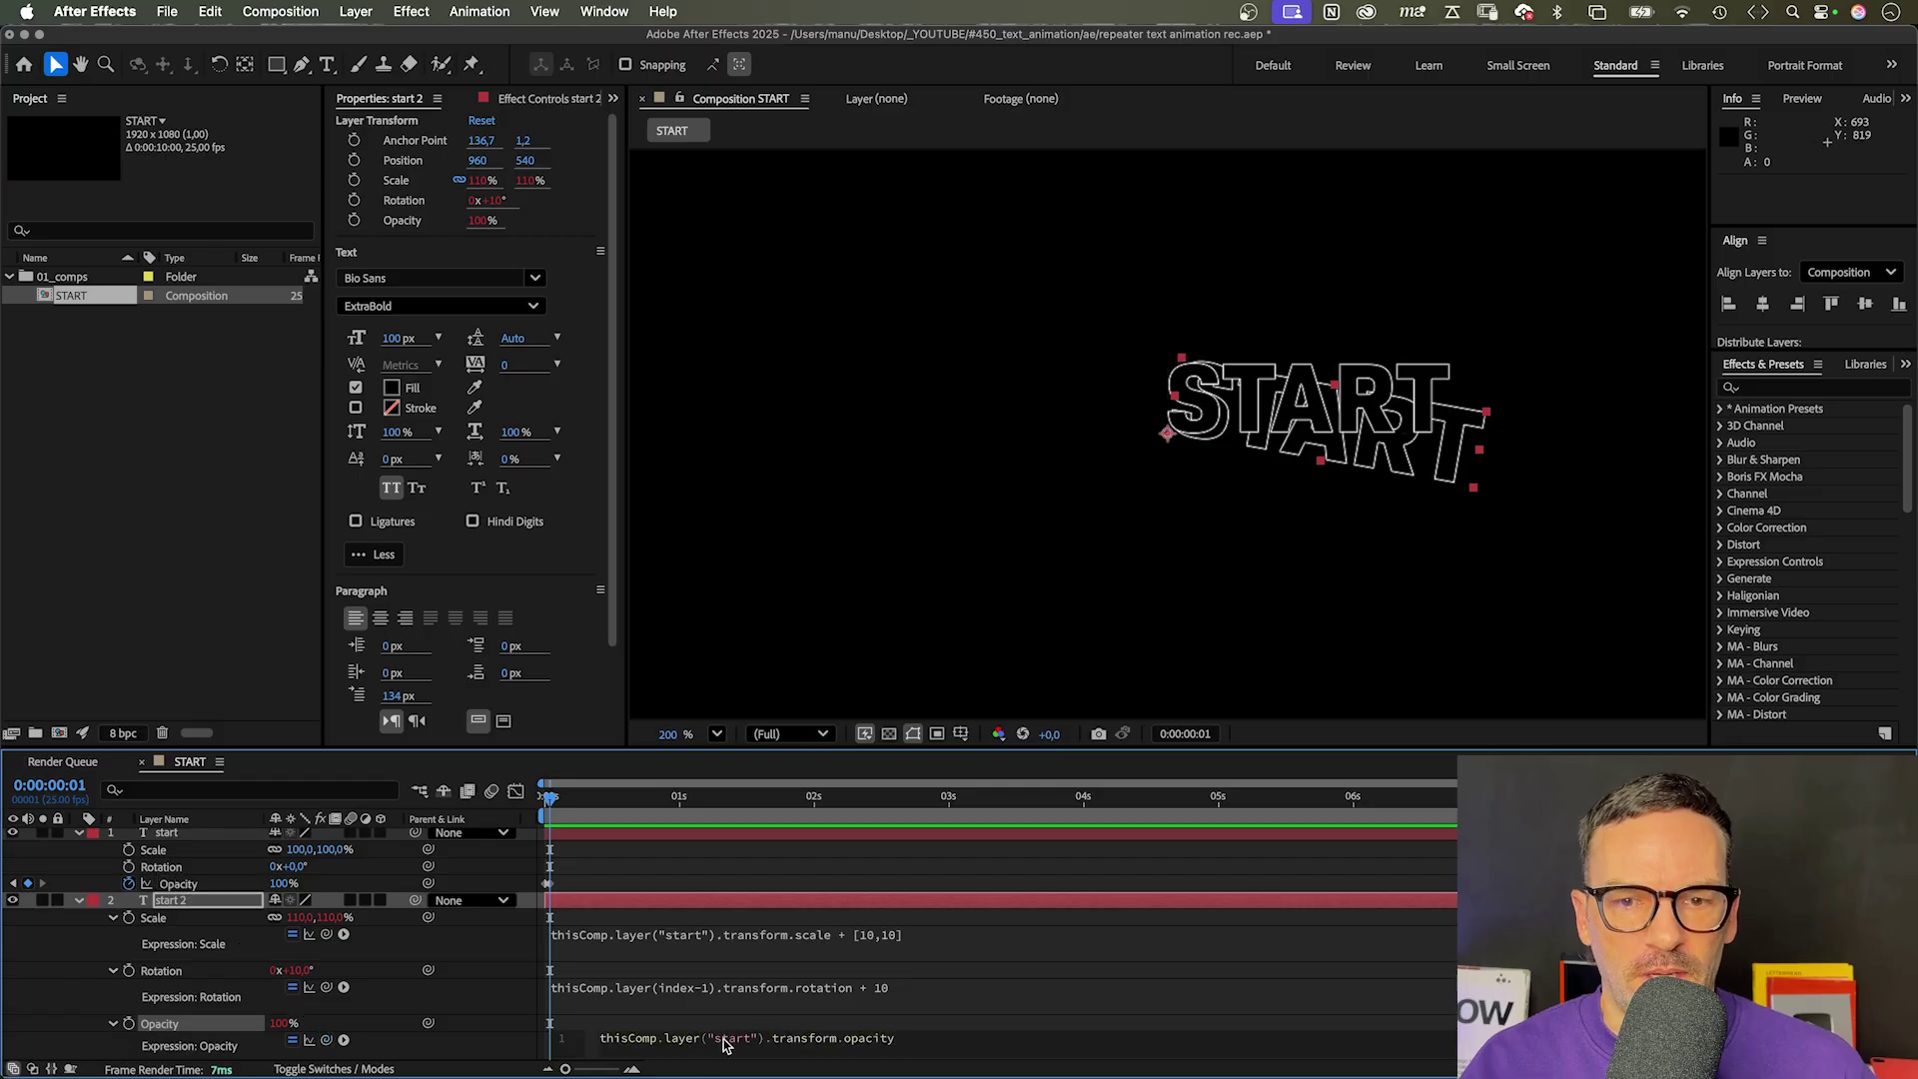
left_click_drag(759, 1040, 702, 1037)
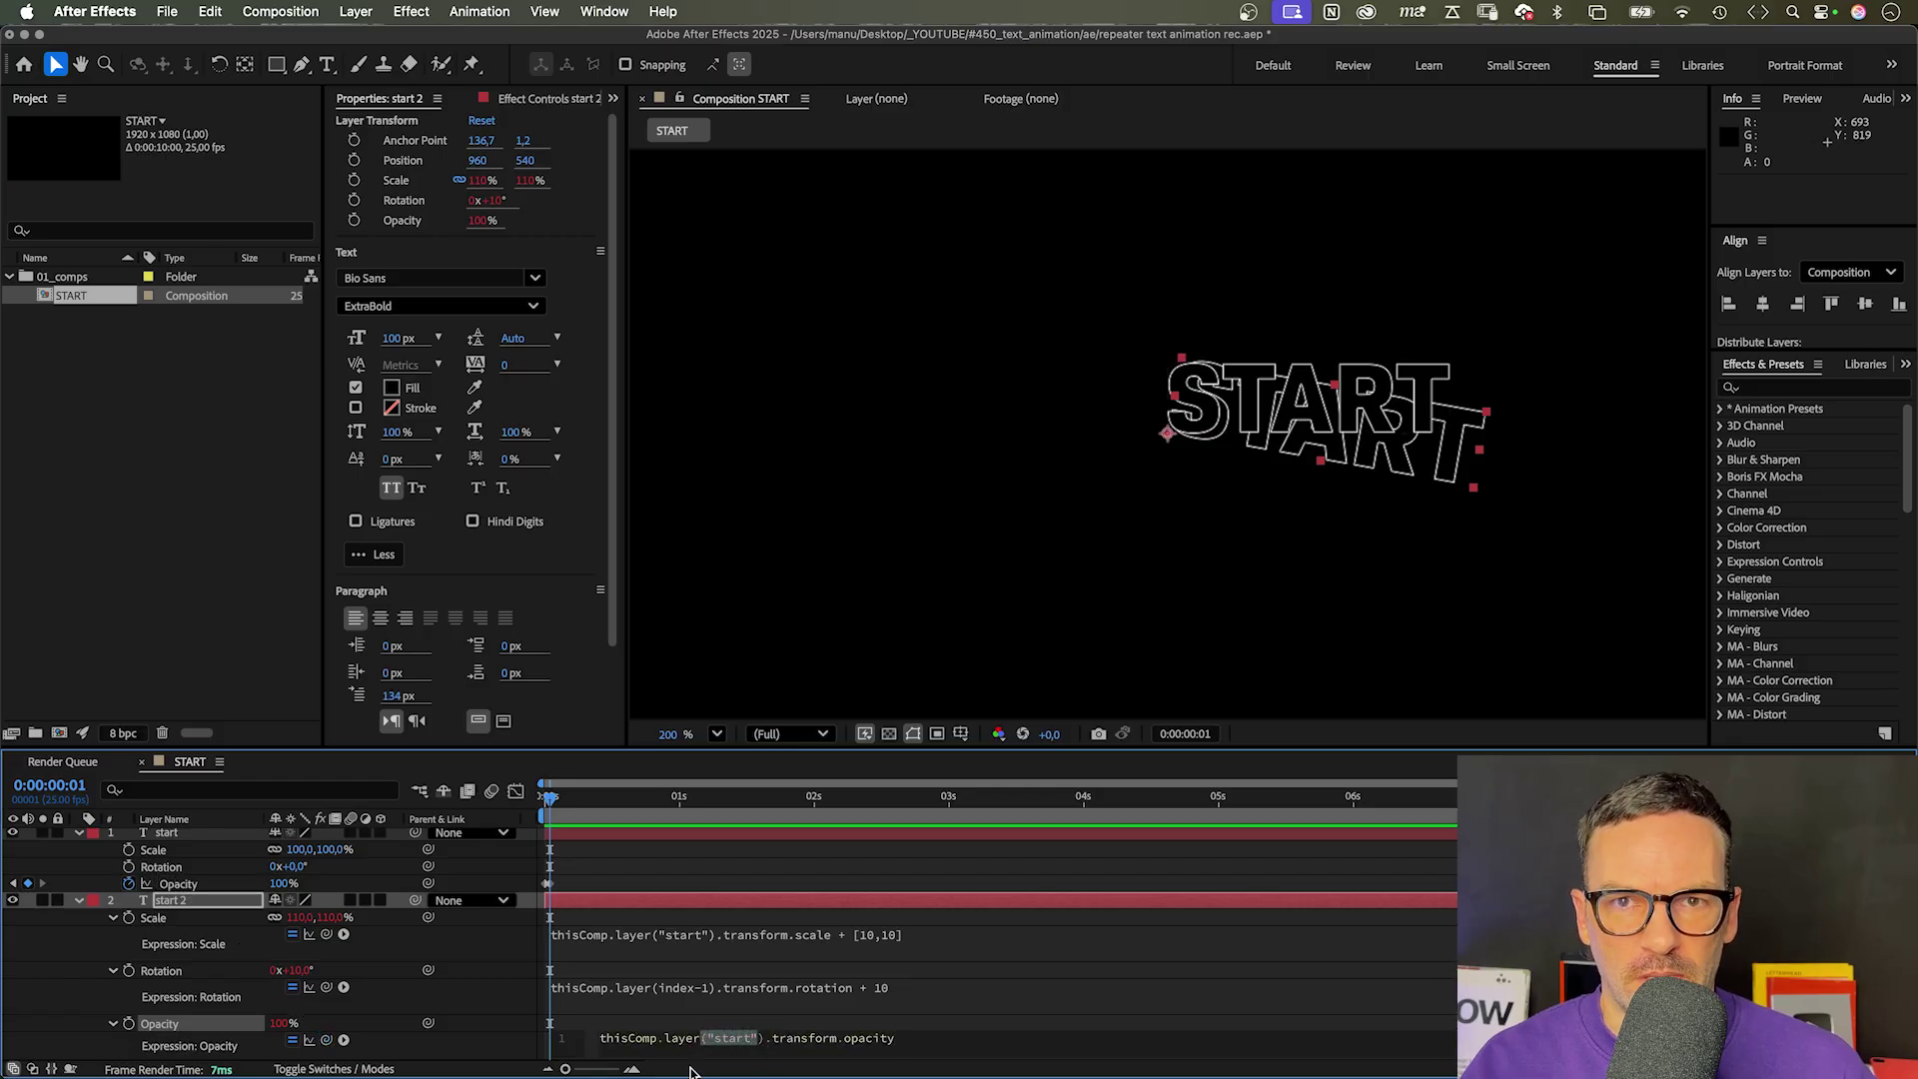
type("index-1")
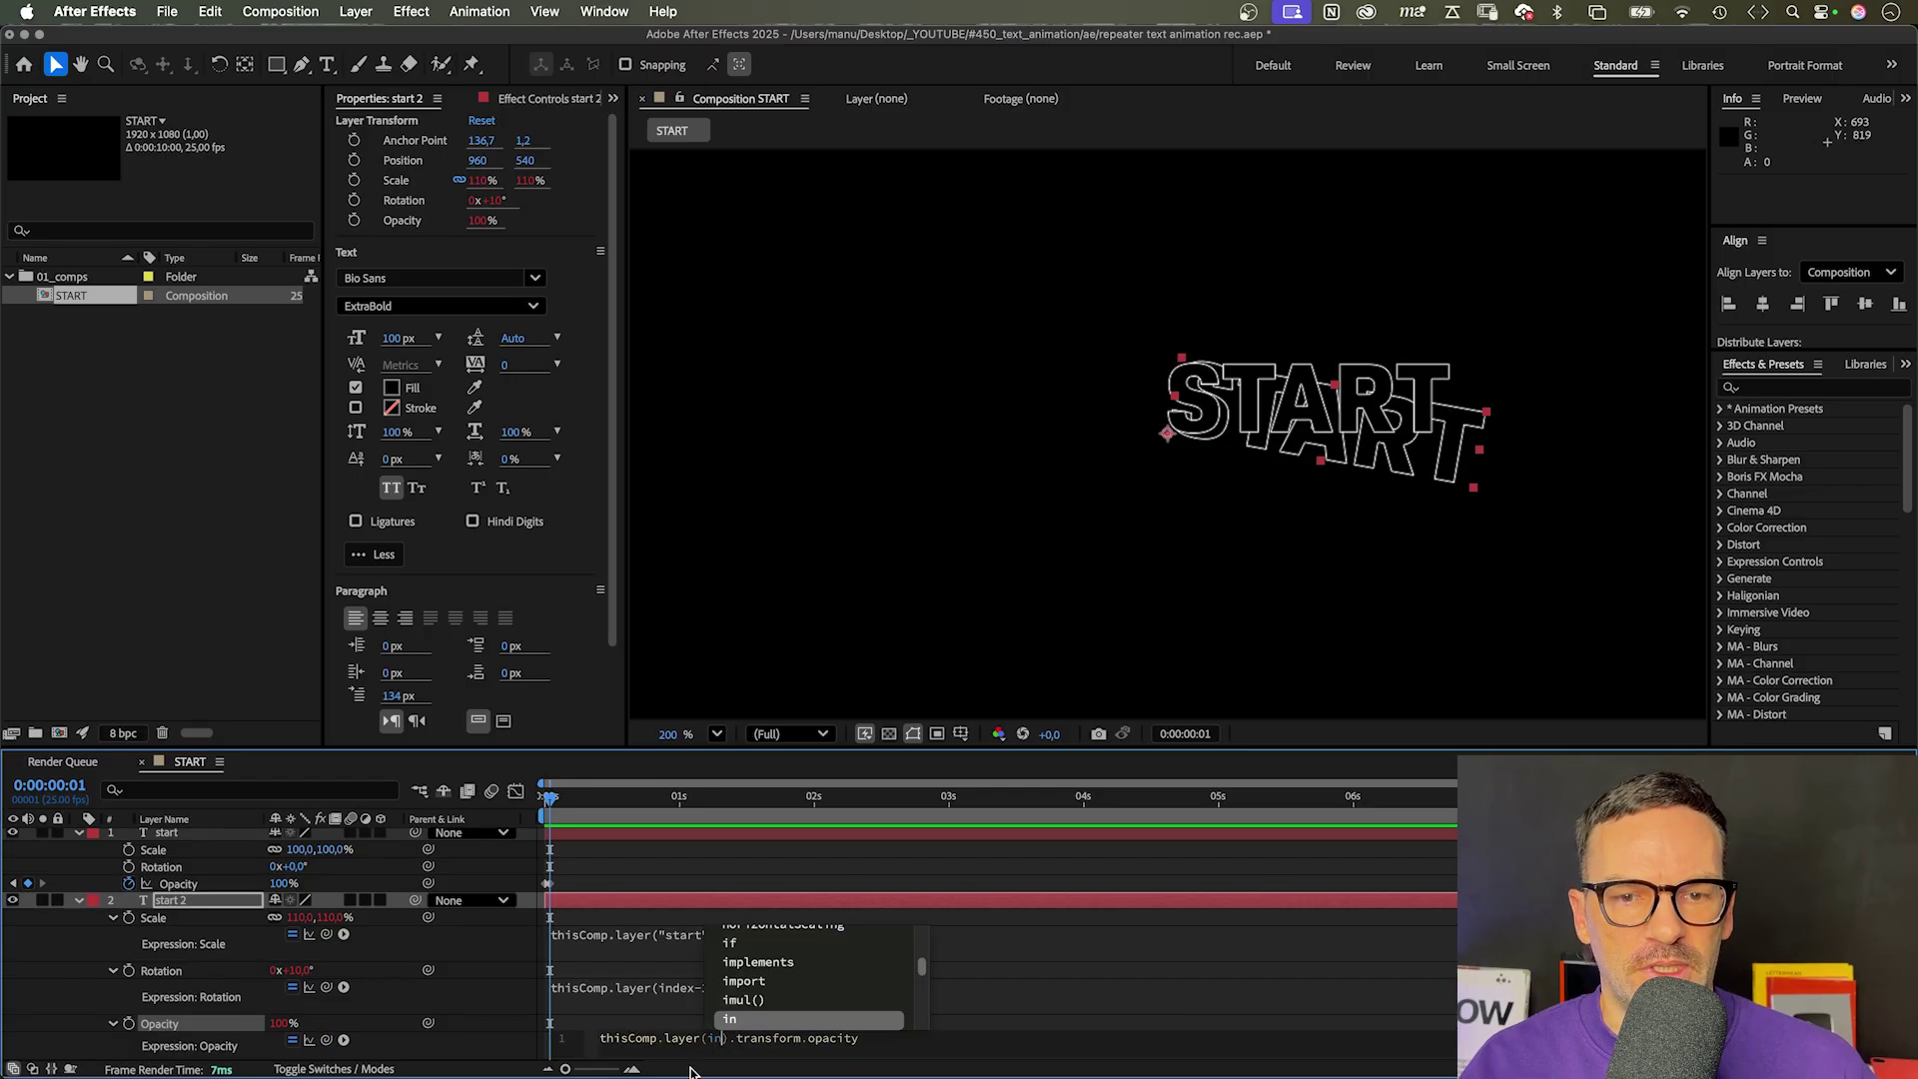
left_click(927, 1040)
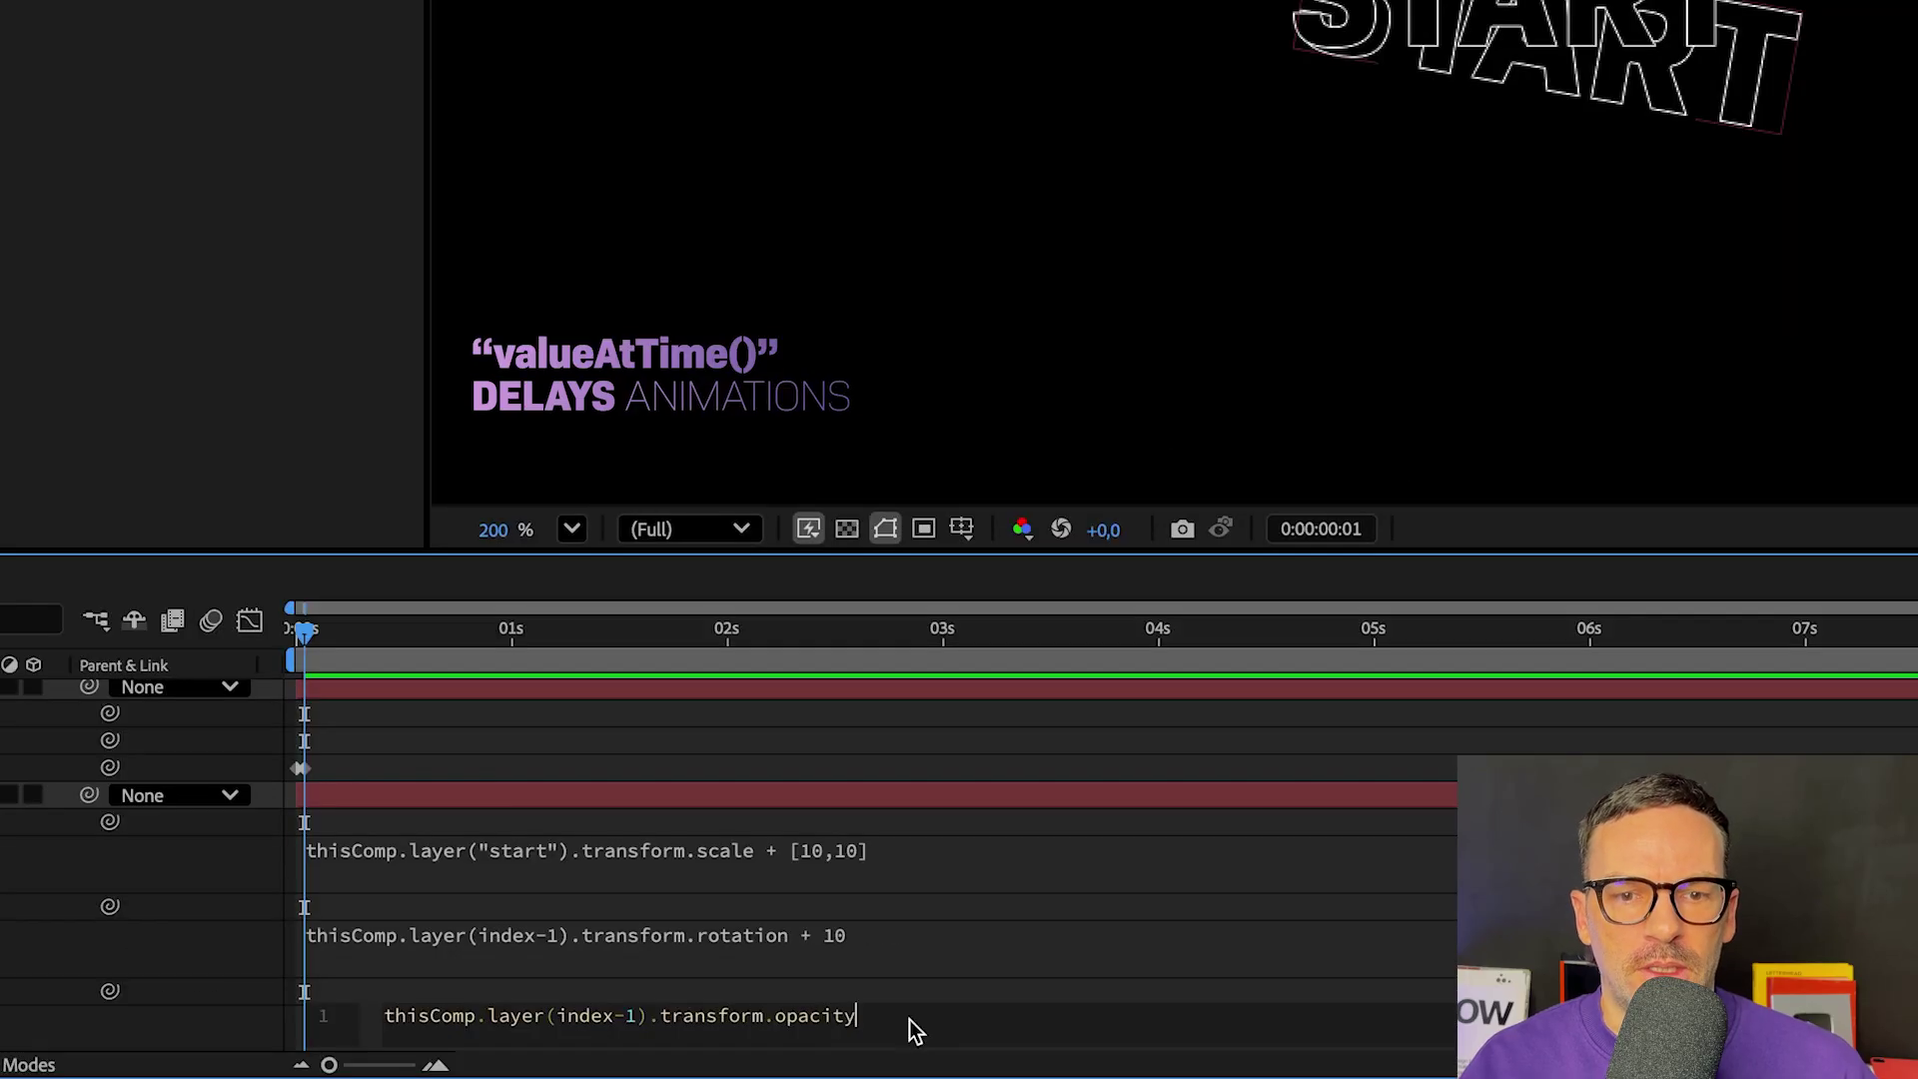
type(".valueAtTime()")
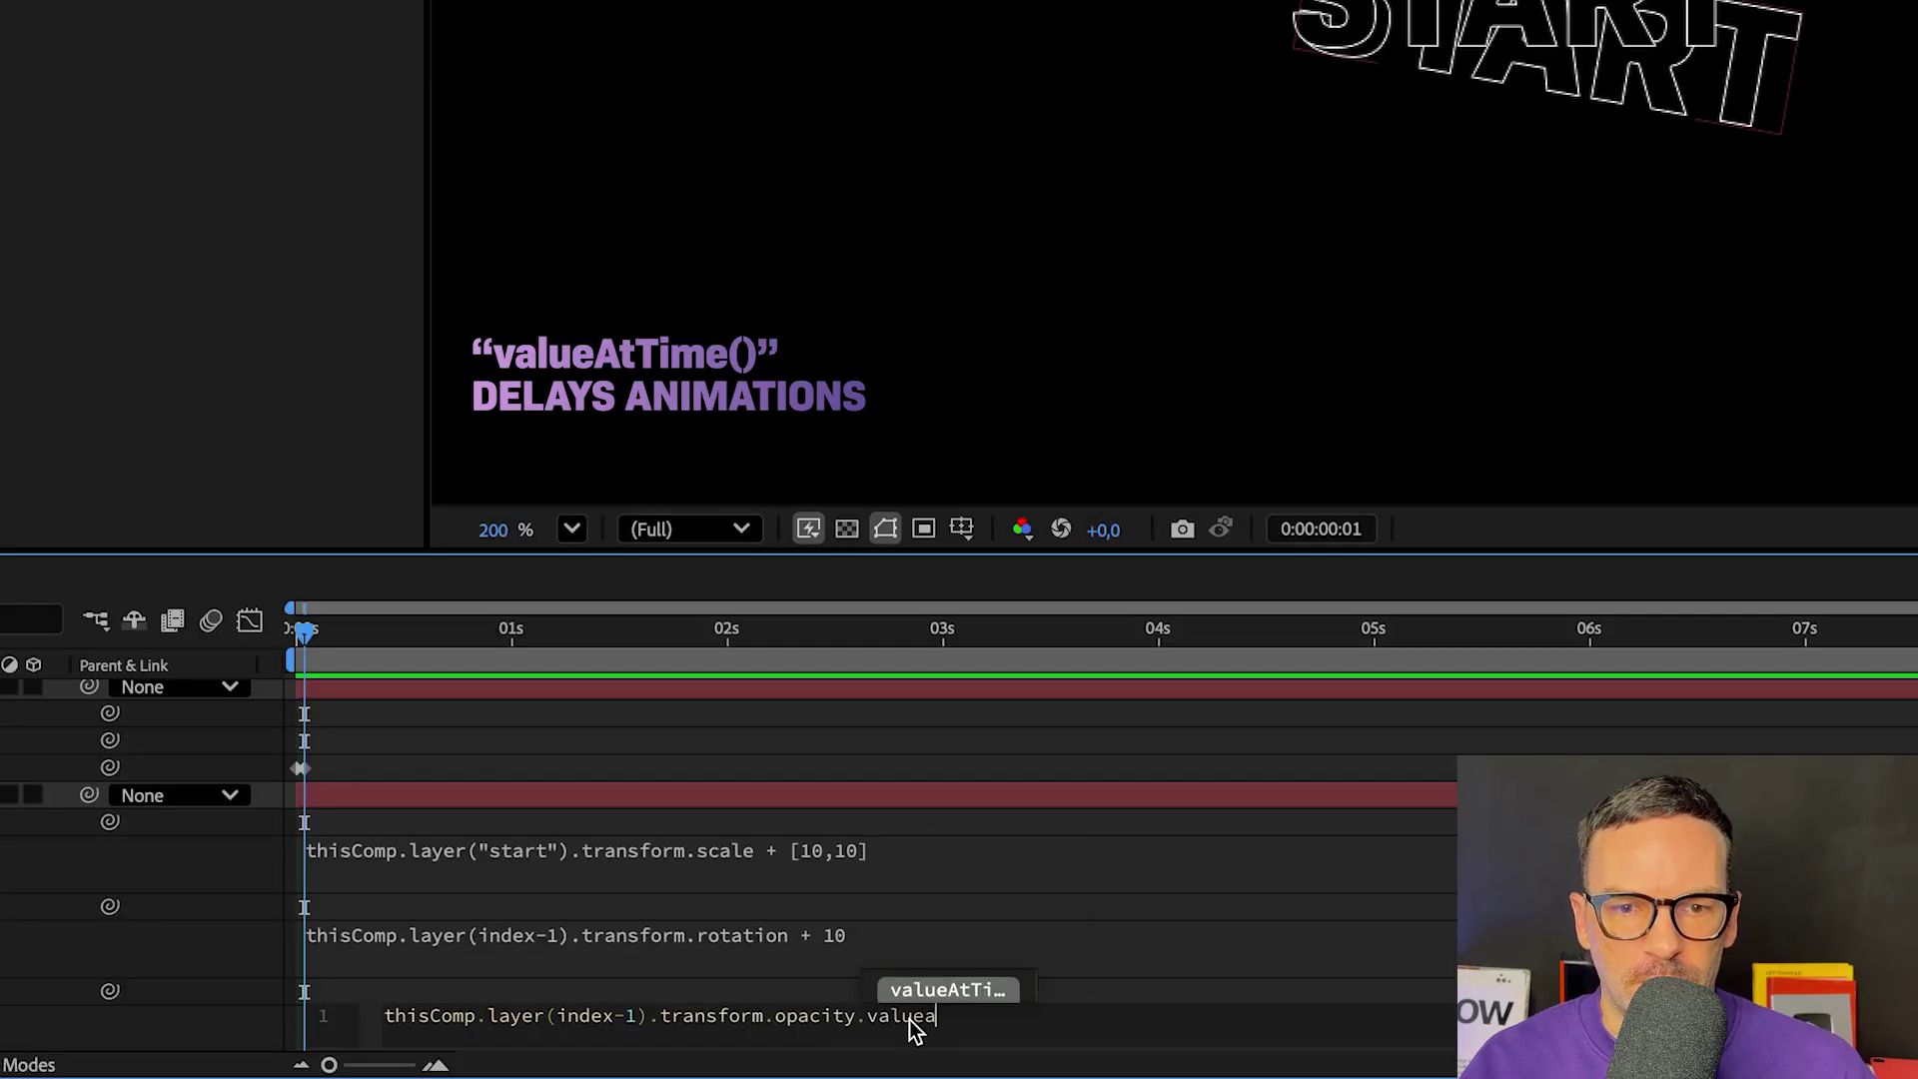
type("time-0.")
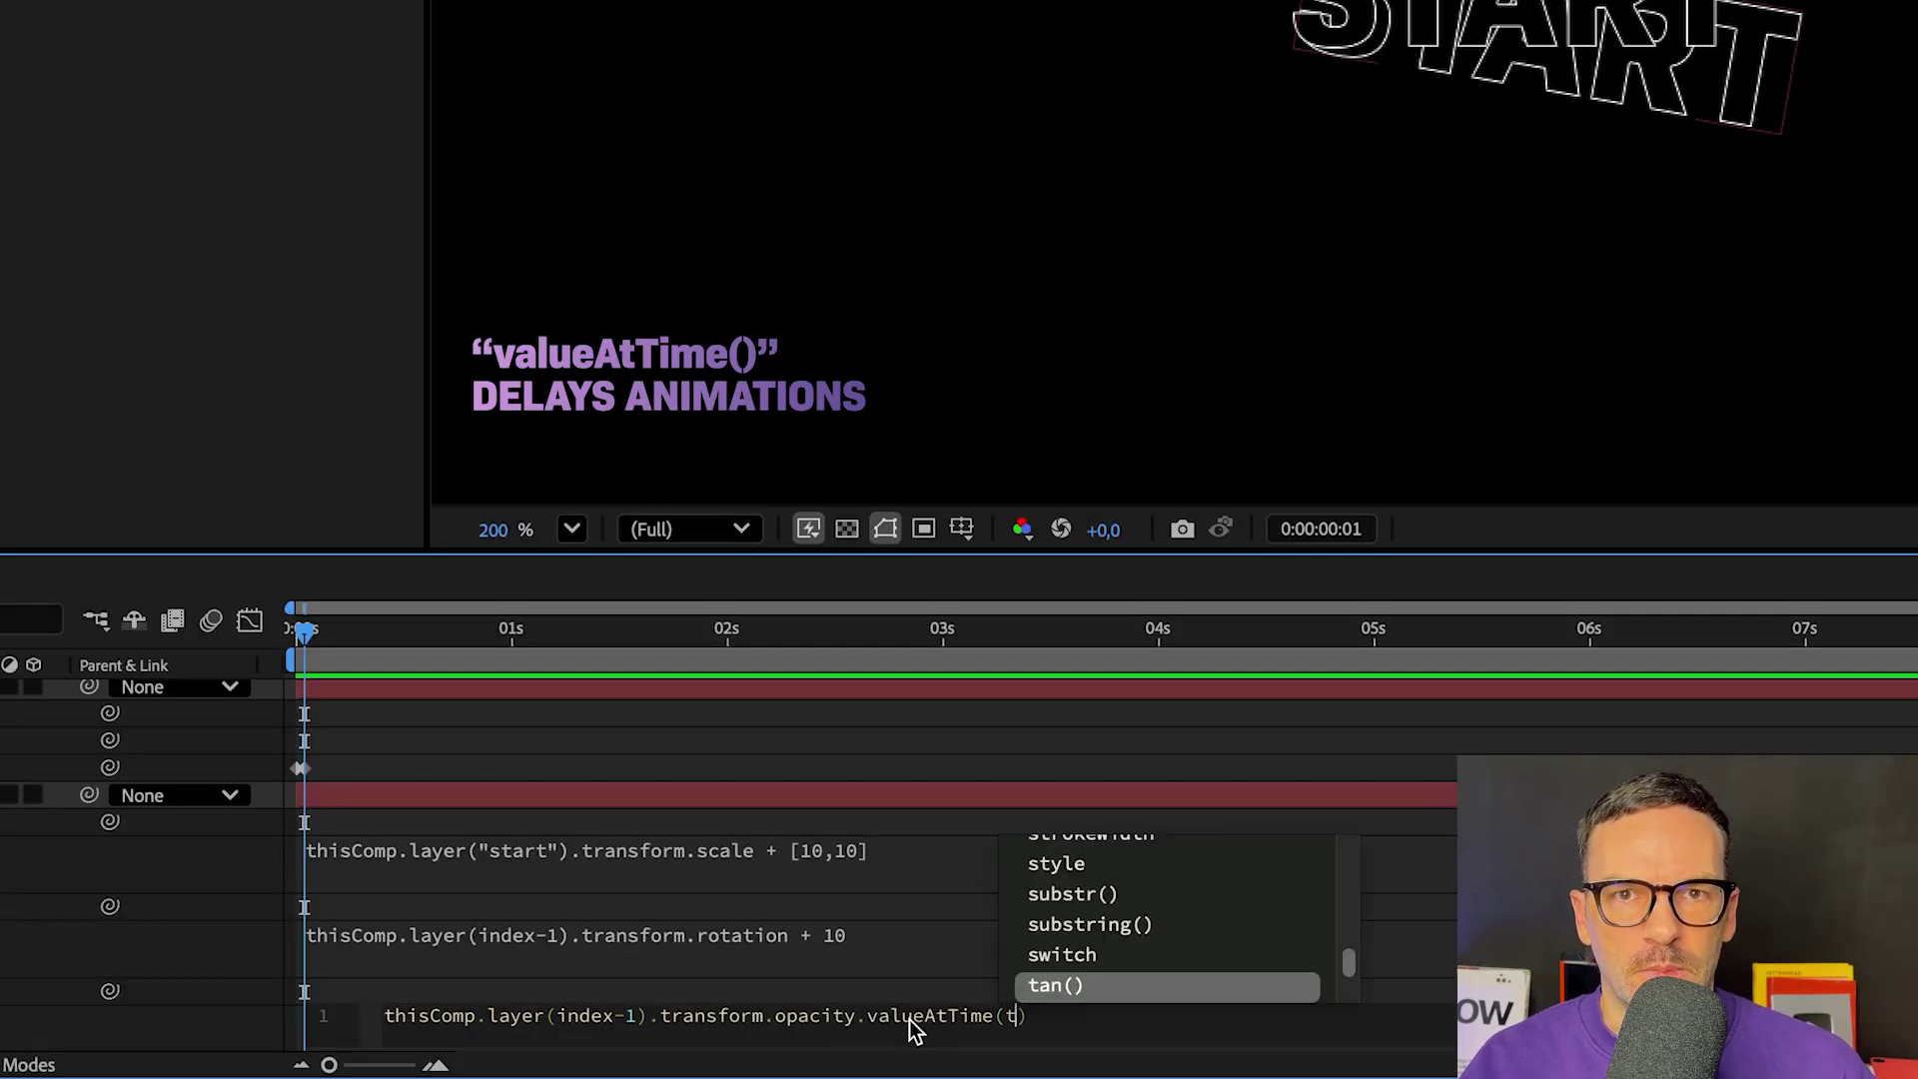
type("1")
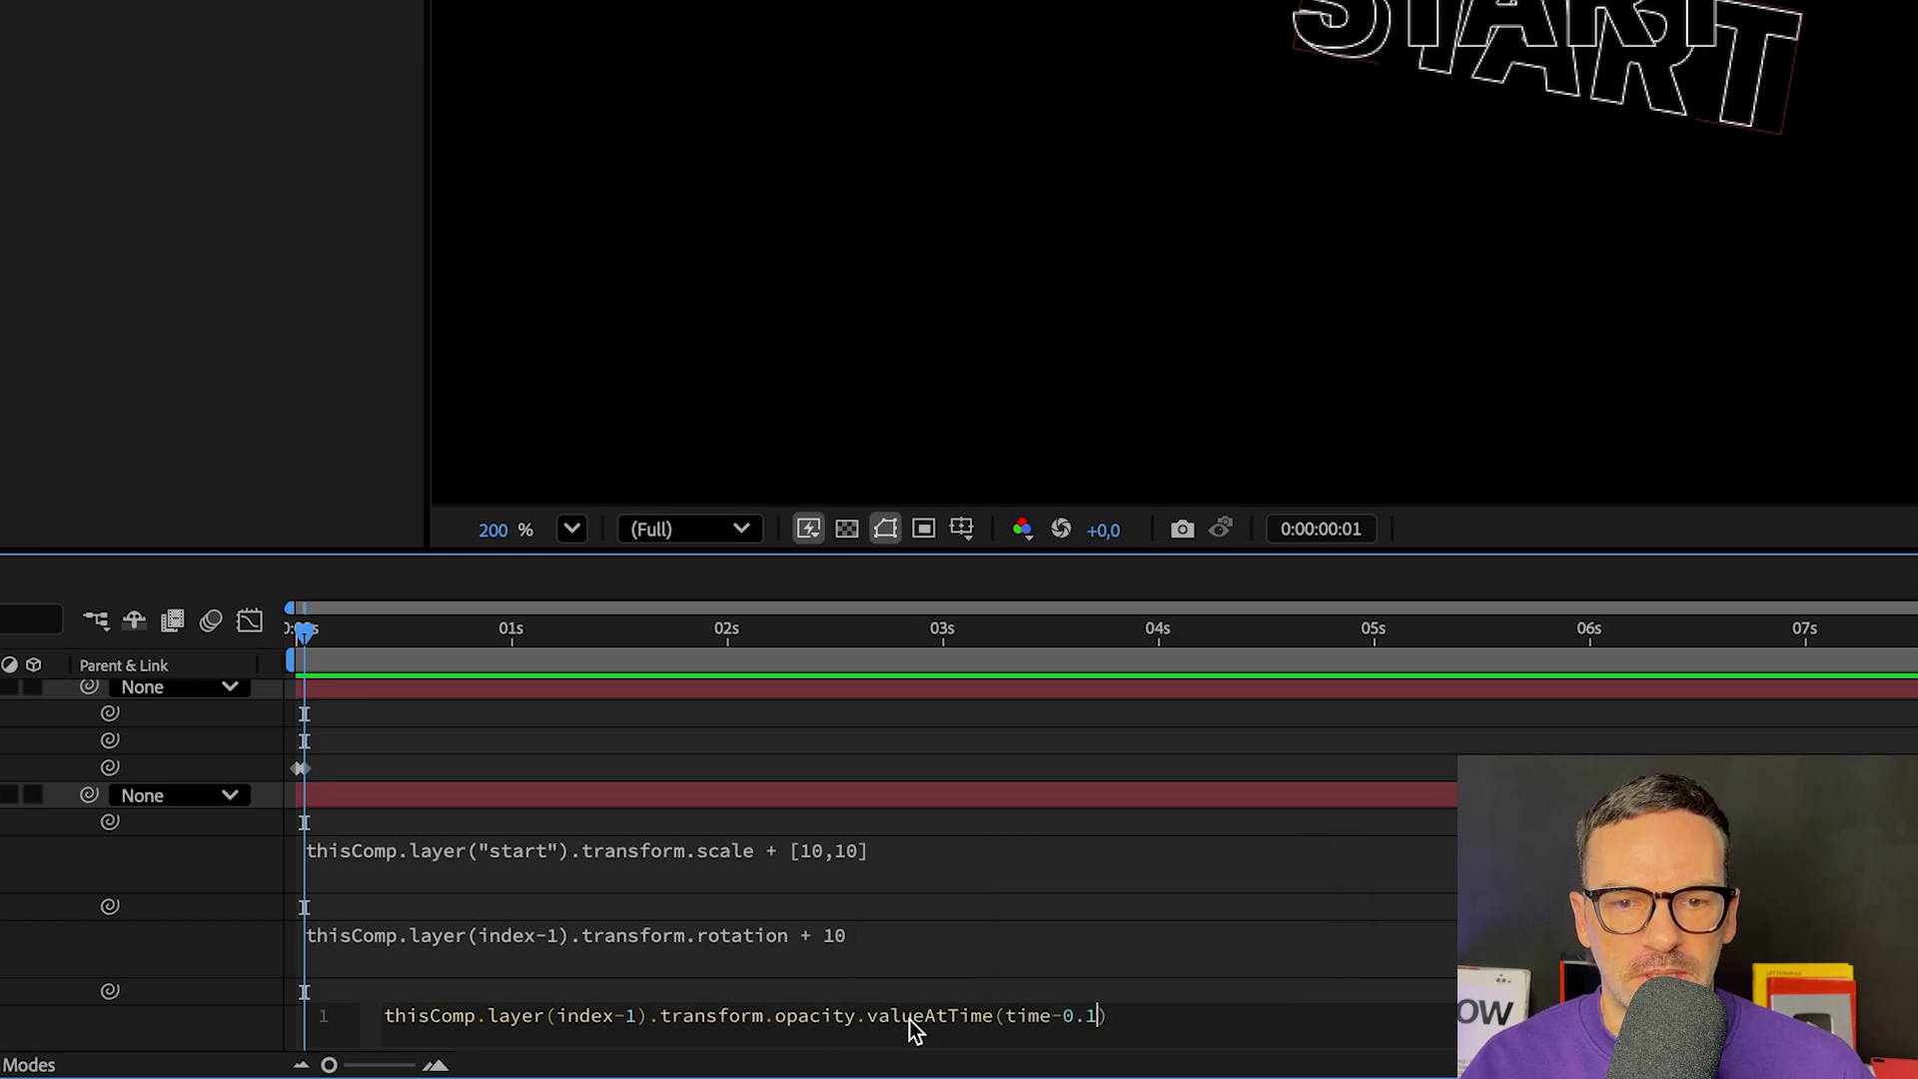
left_click(224, 1032)
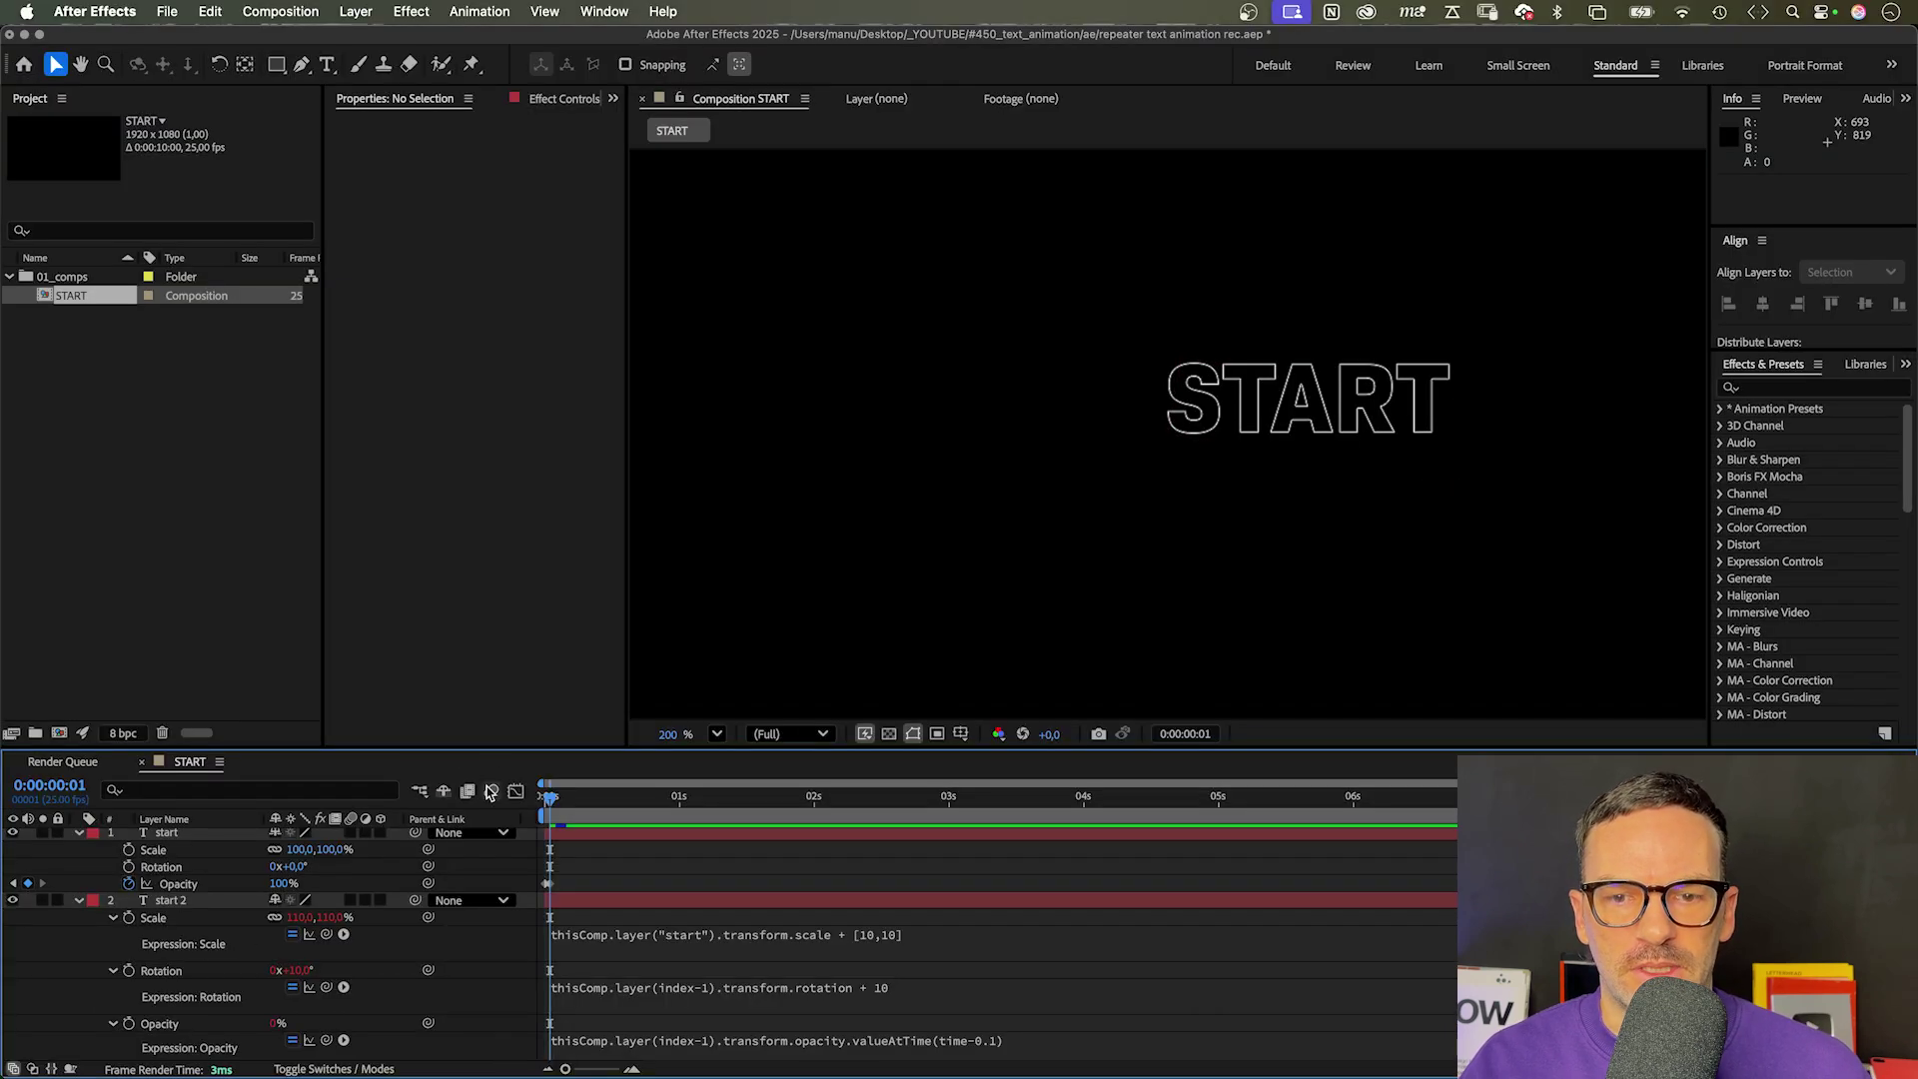
Step: Duplicate start 2 repeatedly until layers reach start 35, then fit the composition in the viewer
left_click_drag(555, 805, 1154, 795)
left_click(169, 900)
key("super+d")
key("super+d")
key("super+d")
key("super+d")
key("super+d")
key("super+d")
key("super+d")
key("super+d")
key("super+d")
key("super+d")
key("super+d")
key("super+d")
key("super+d")
key("super+d")
key("super+d")
key("super+d")
key("super+d")
key("super+d")
key("super+d")
key("super+d")
key("super+d")
key("super+d")
key("super+d")
key("super+d")
key("super+d")
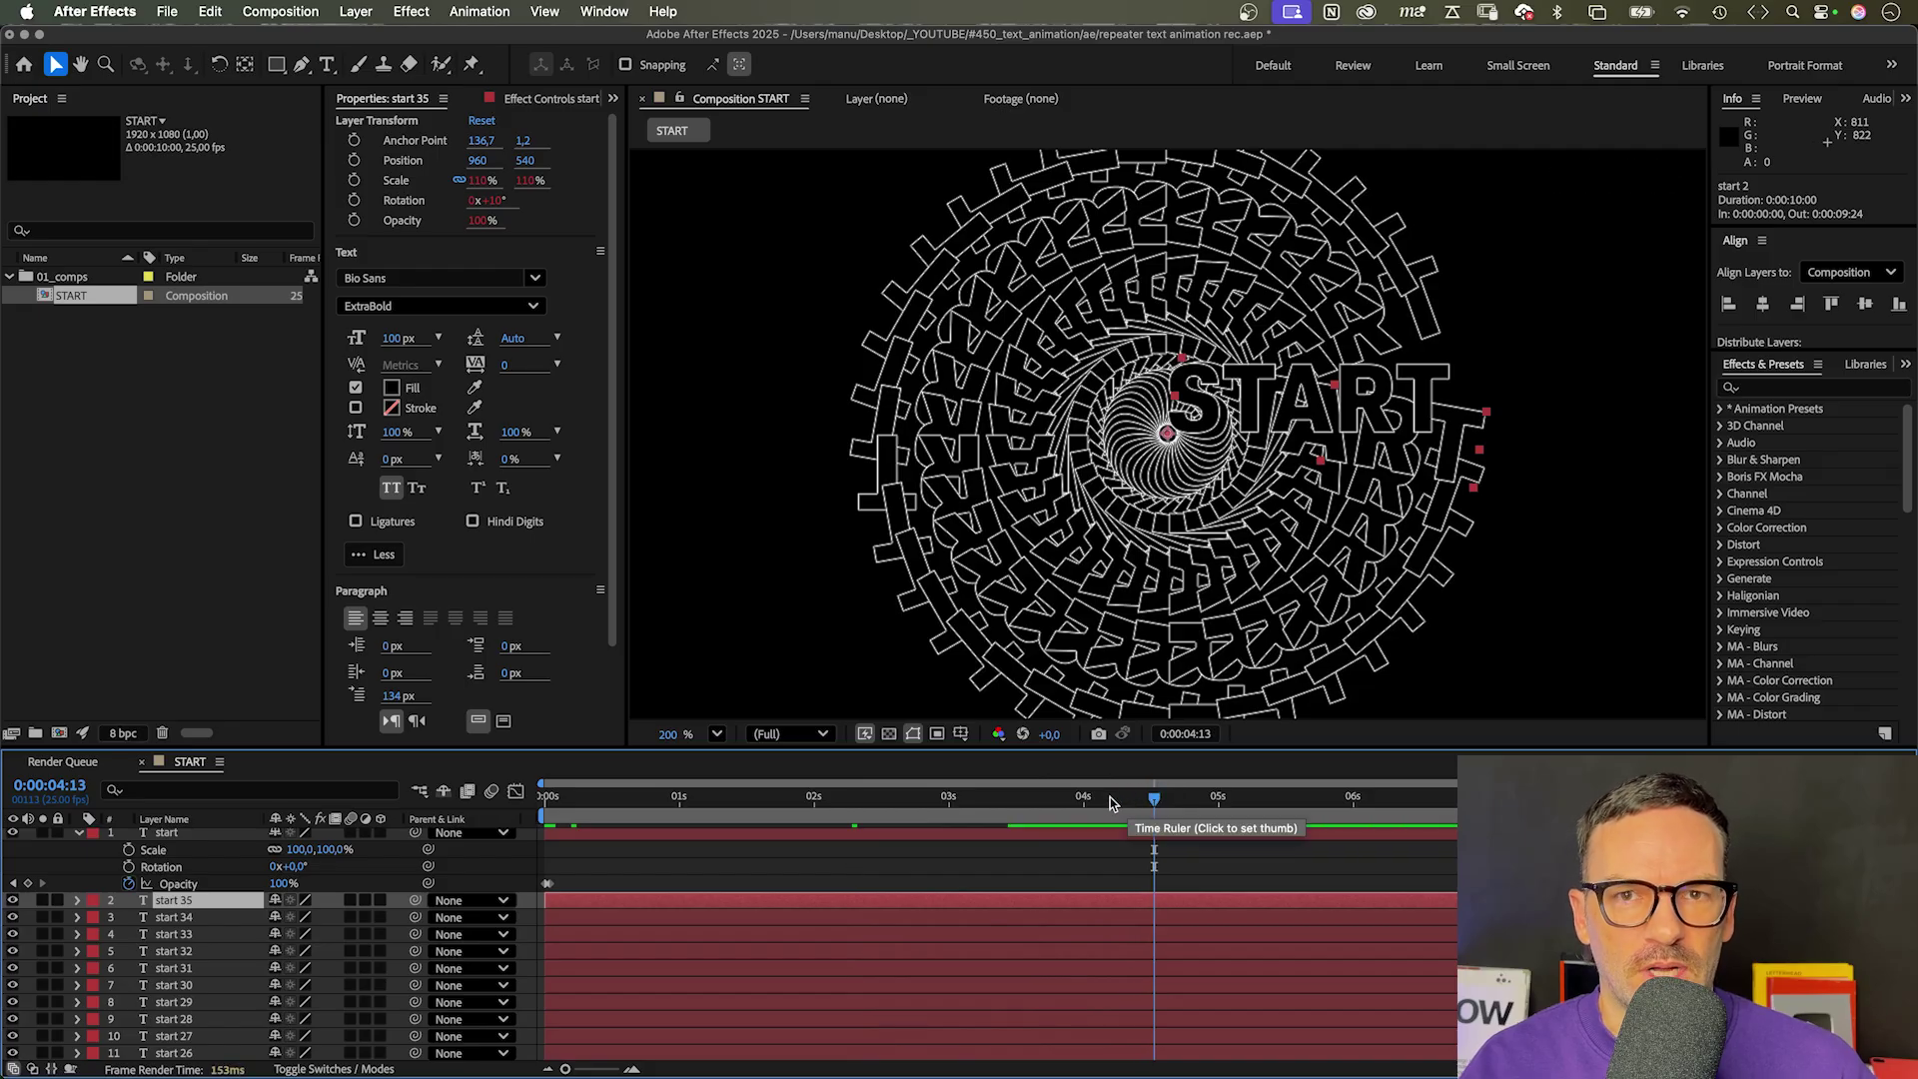
key("comma")
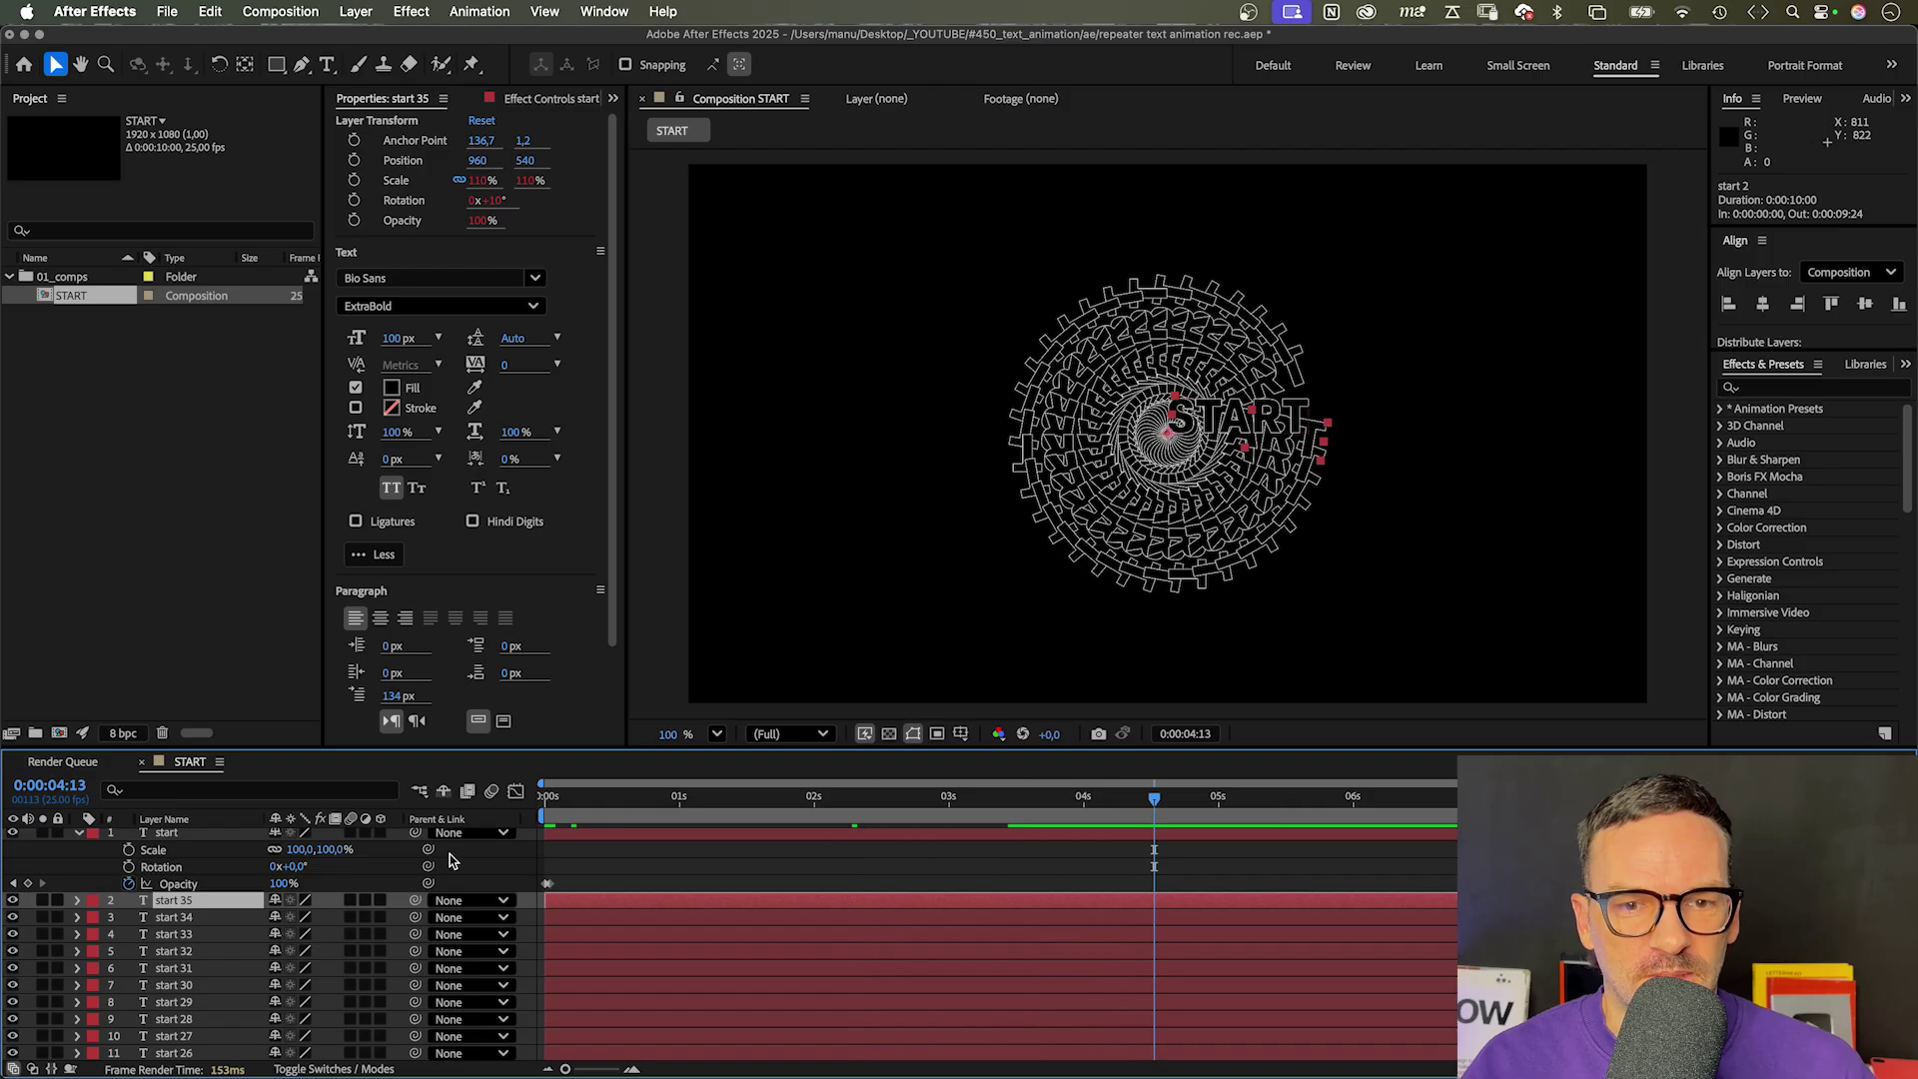
Step: Keyframe the original start layer's Scale from 100% at 0s to about 13757% at 6s
left_click_drag(569, 803, 482, 808)
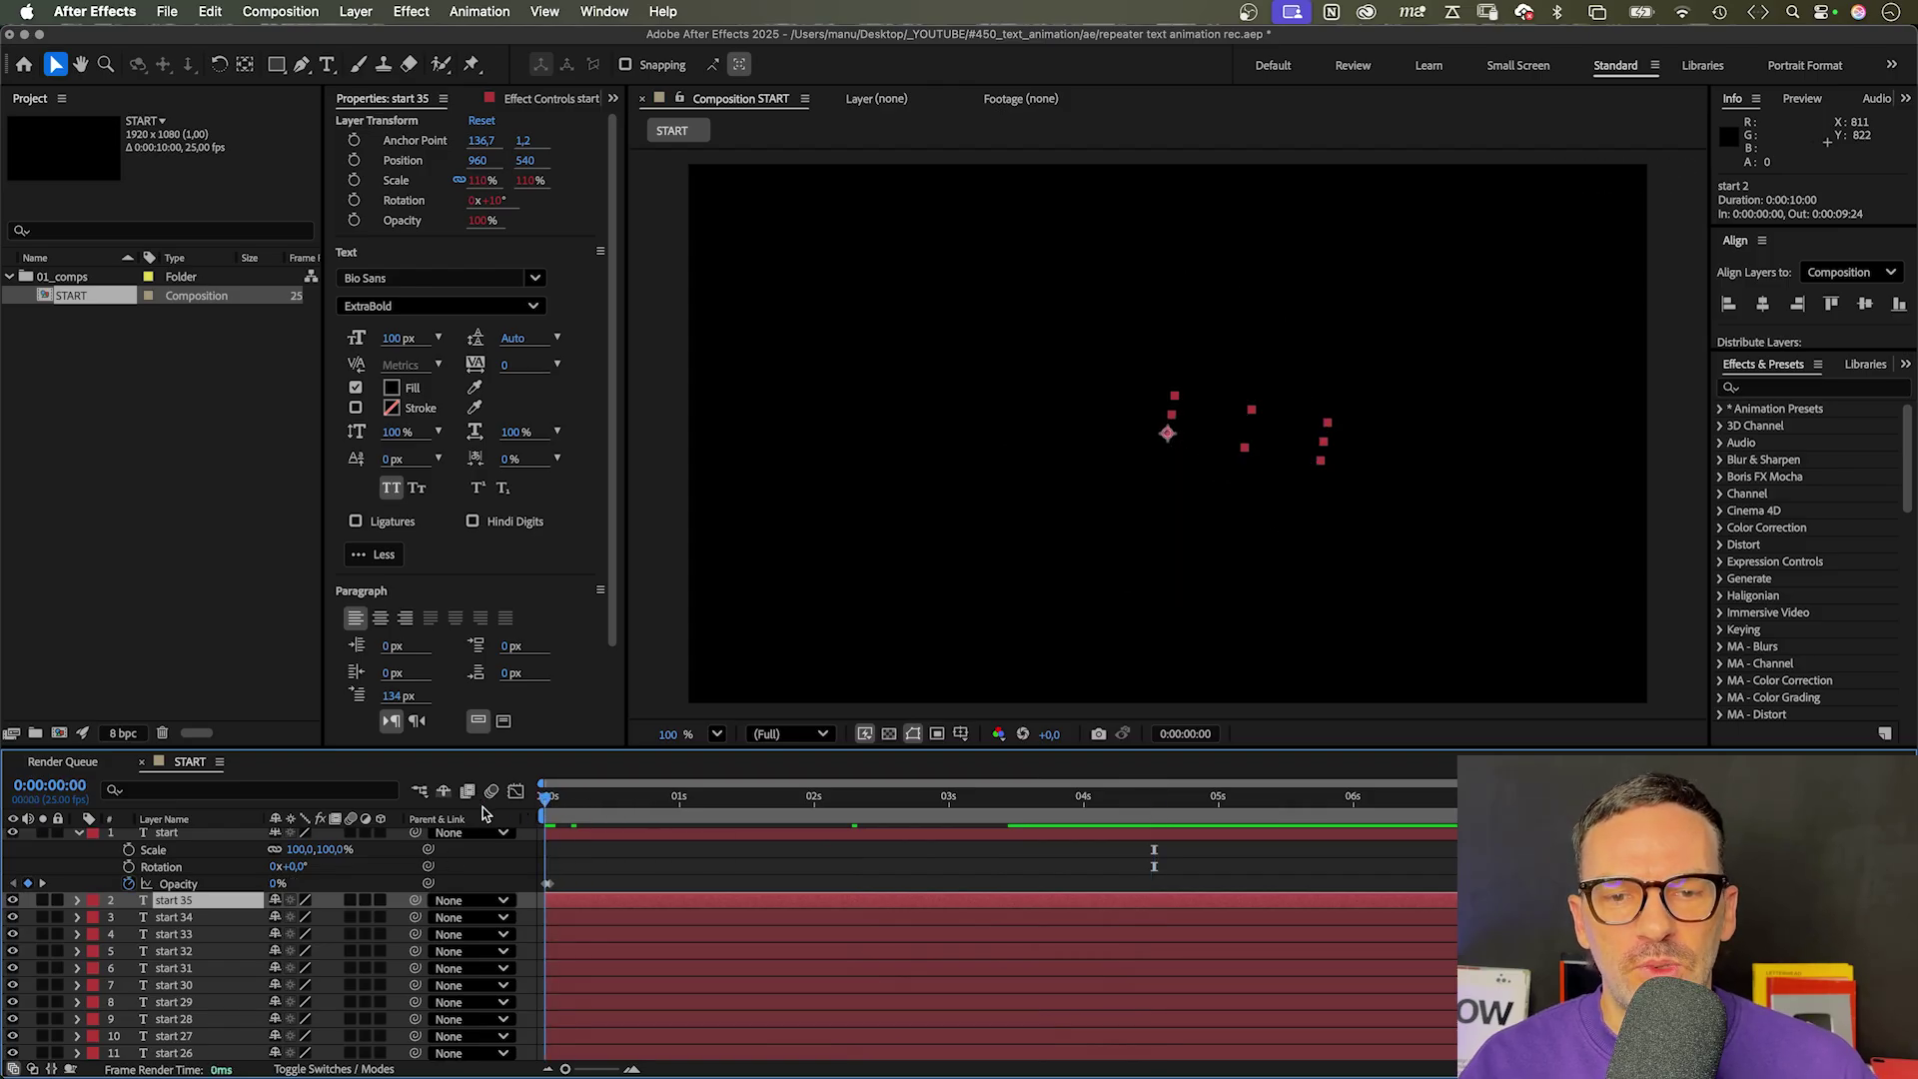
left_click(346, 832)
key("s")
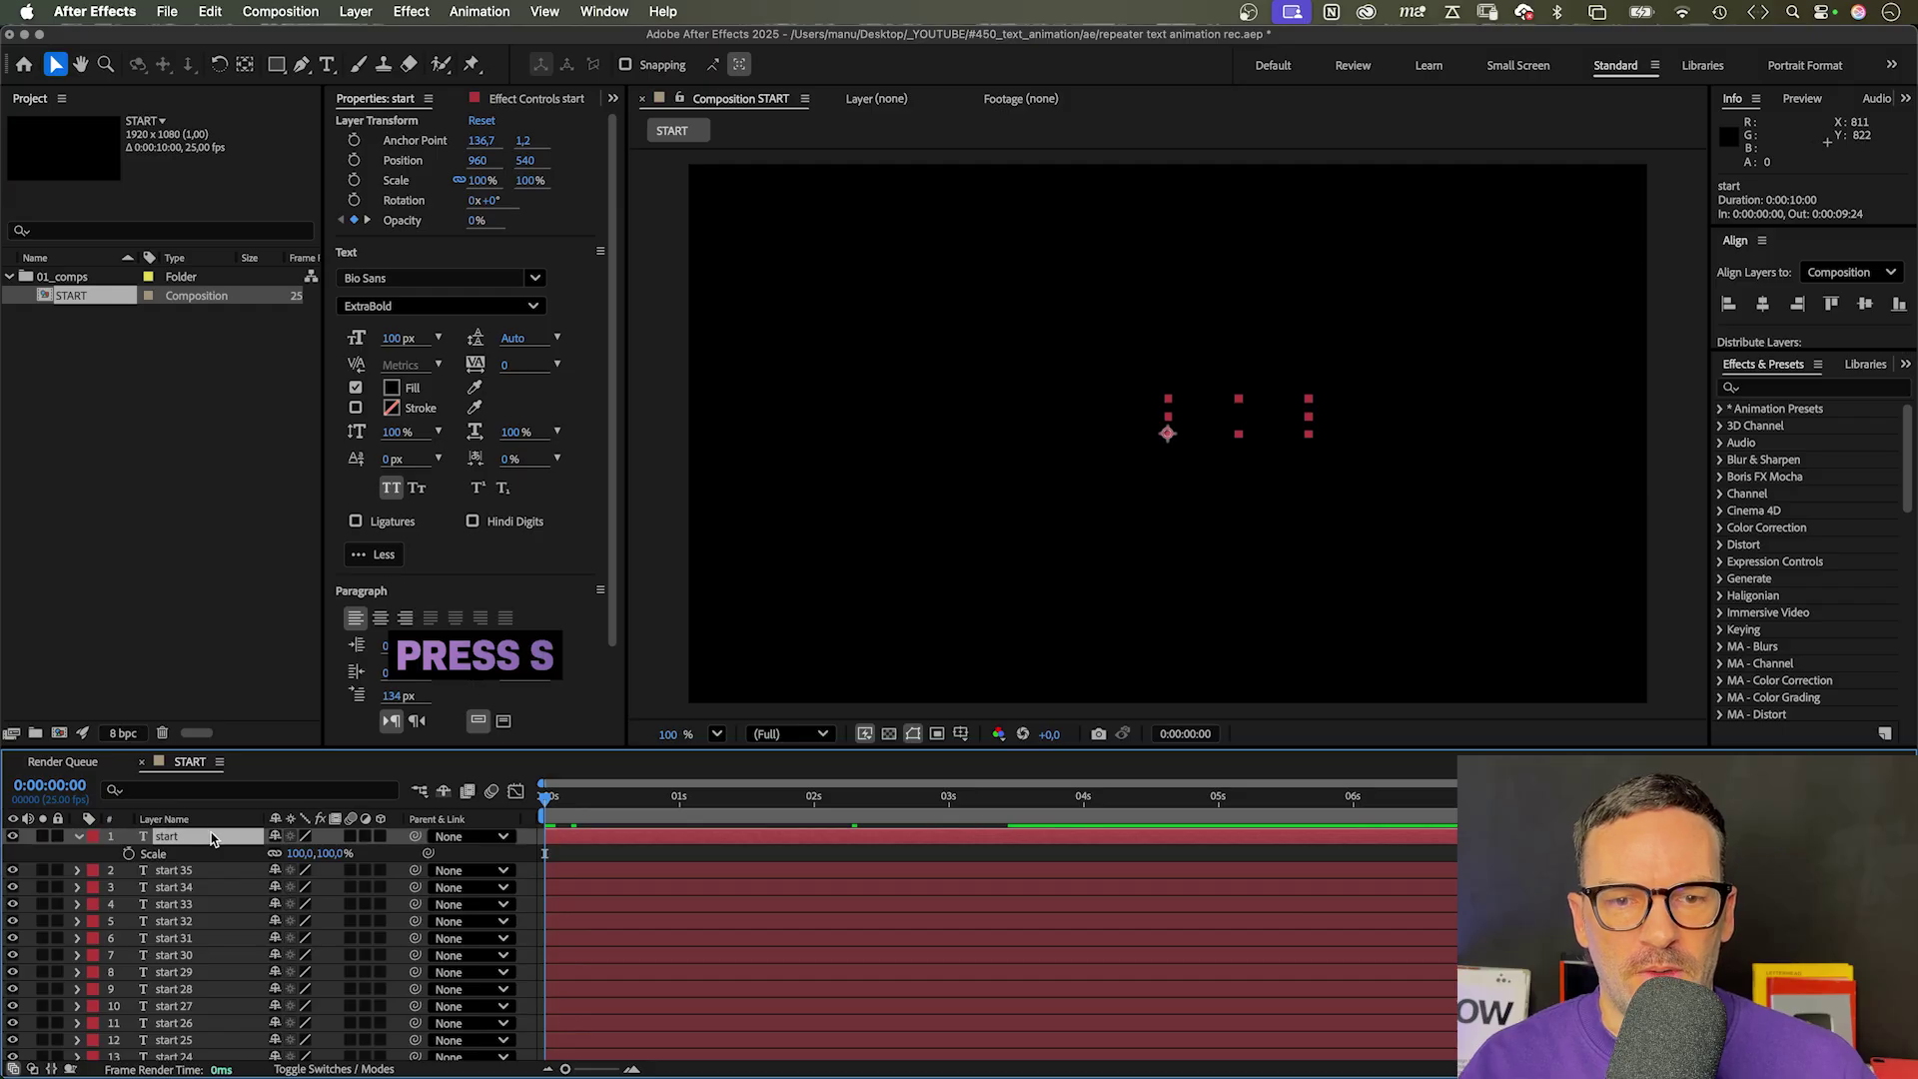
left_click(129, 854)
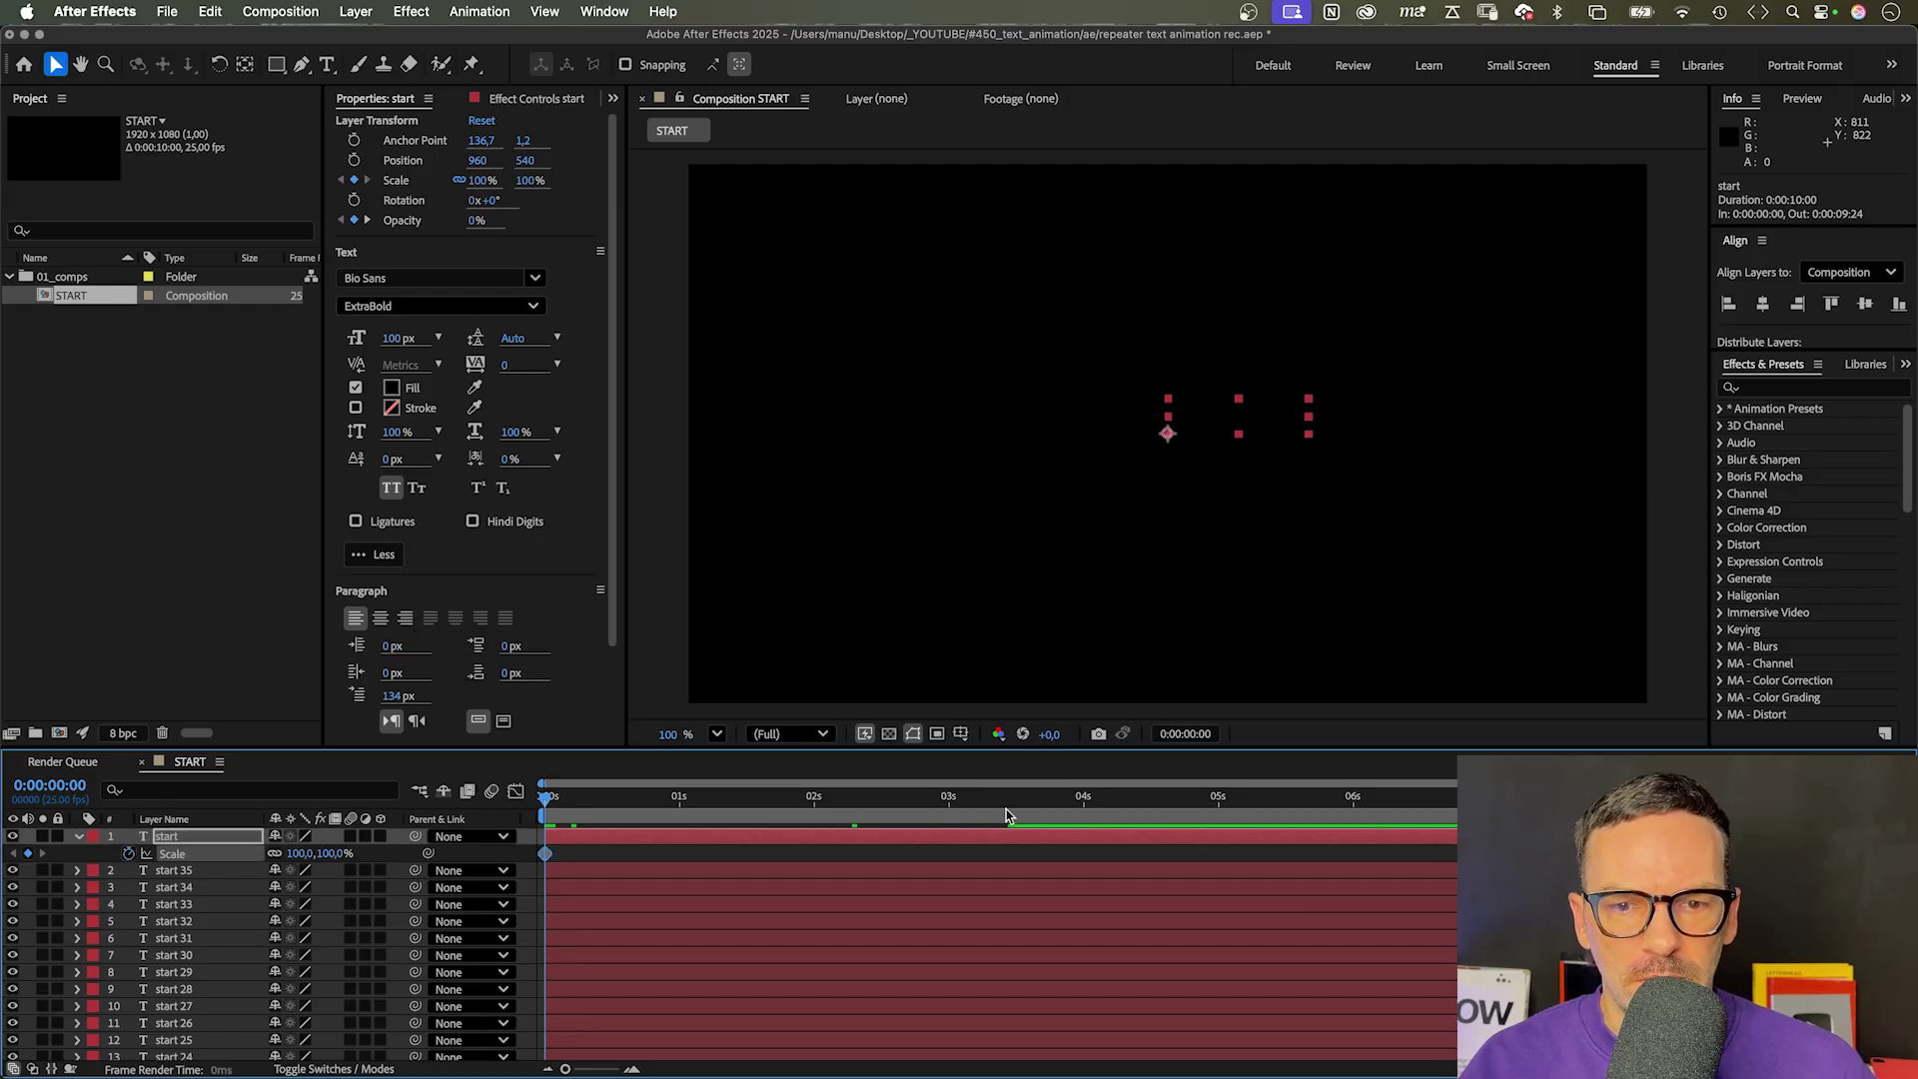
left_click_drag(1047, 809, 1352, 835)
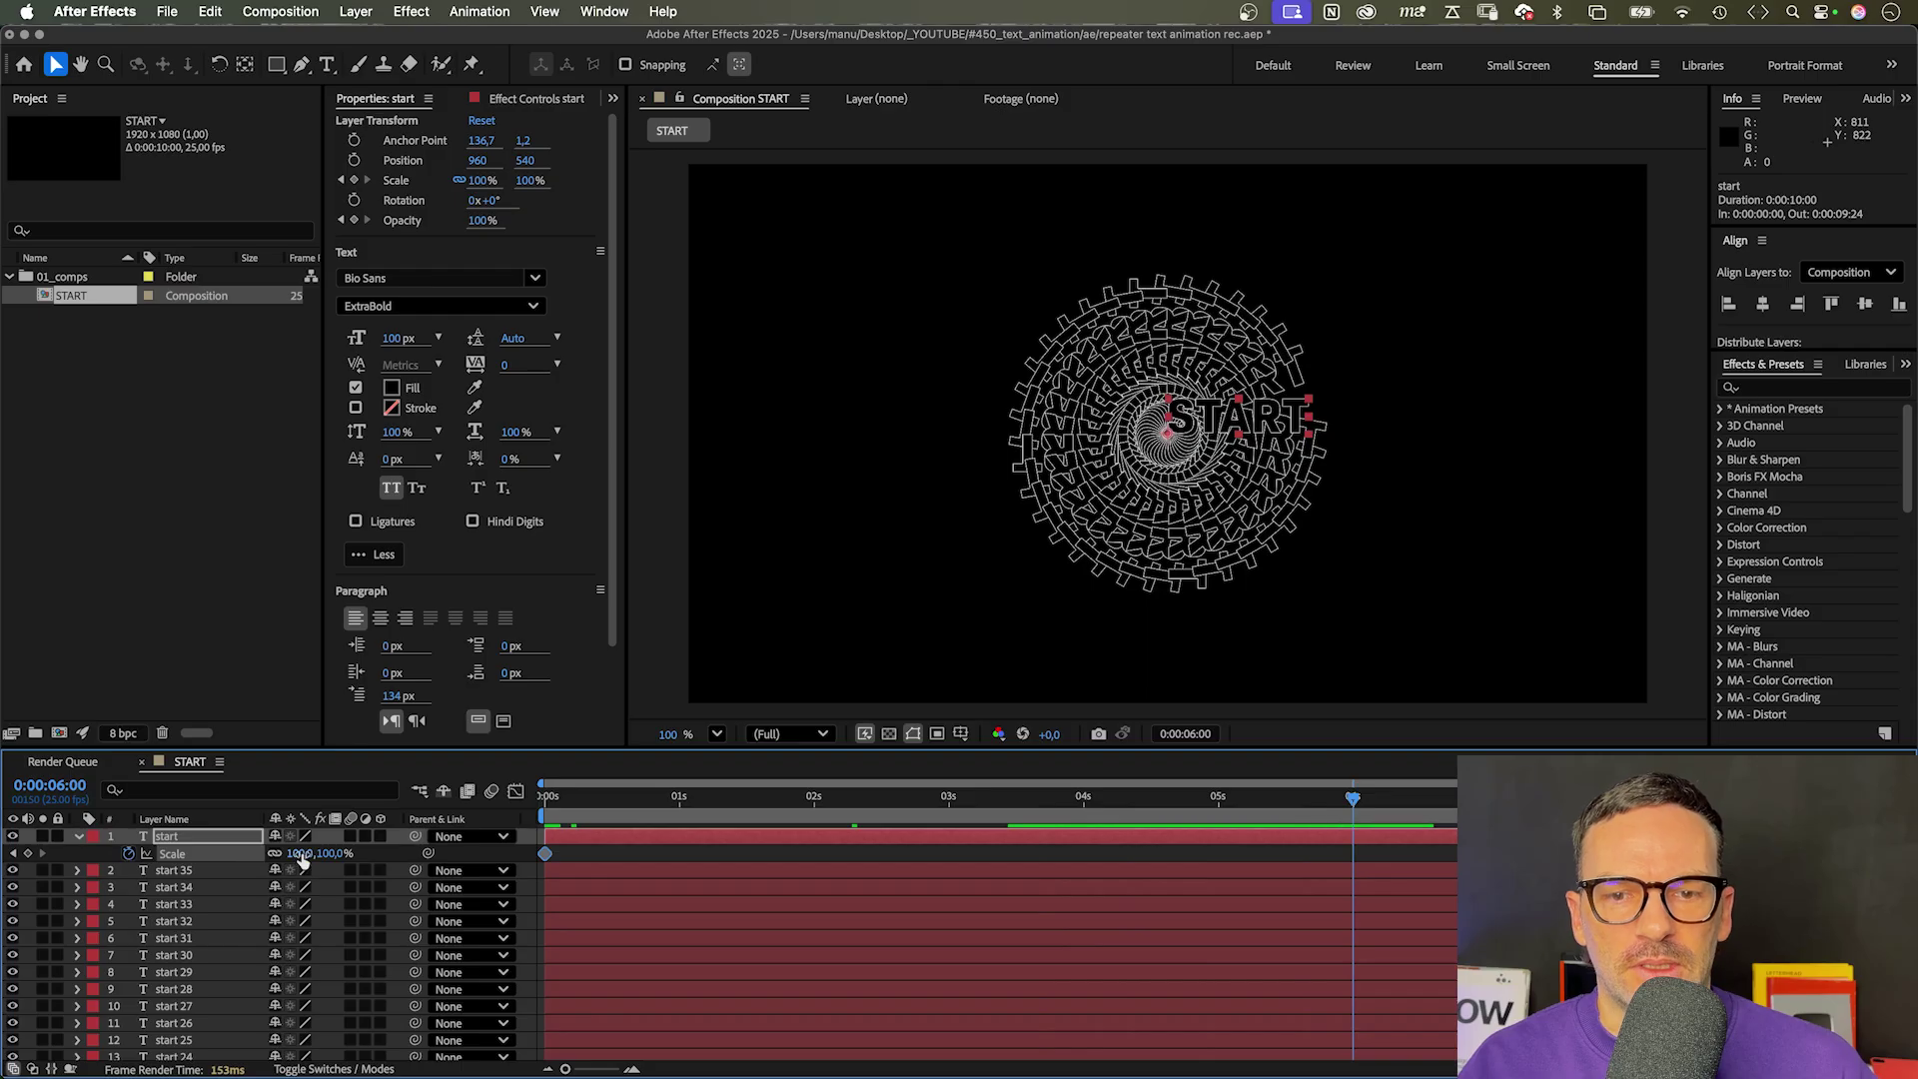
type("120")
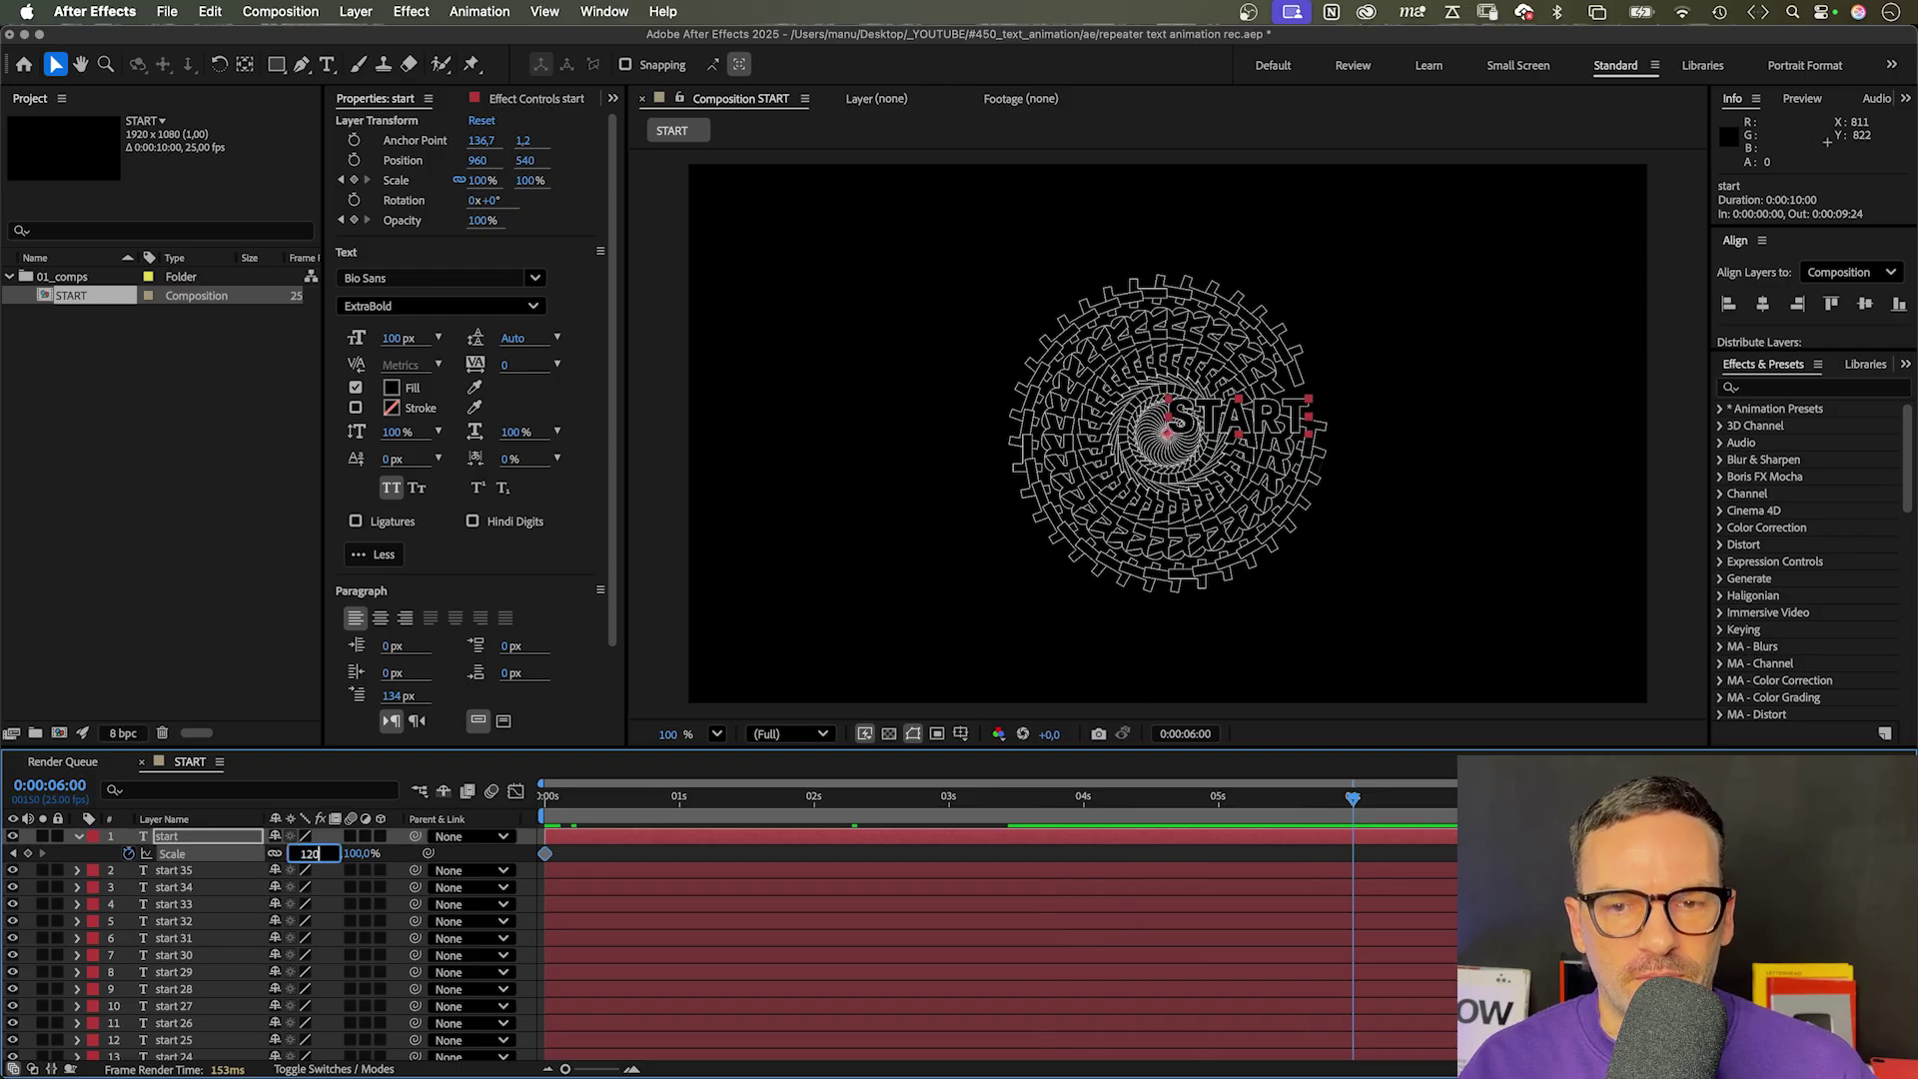
key("Return")
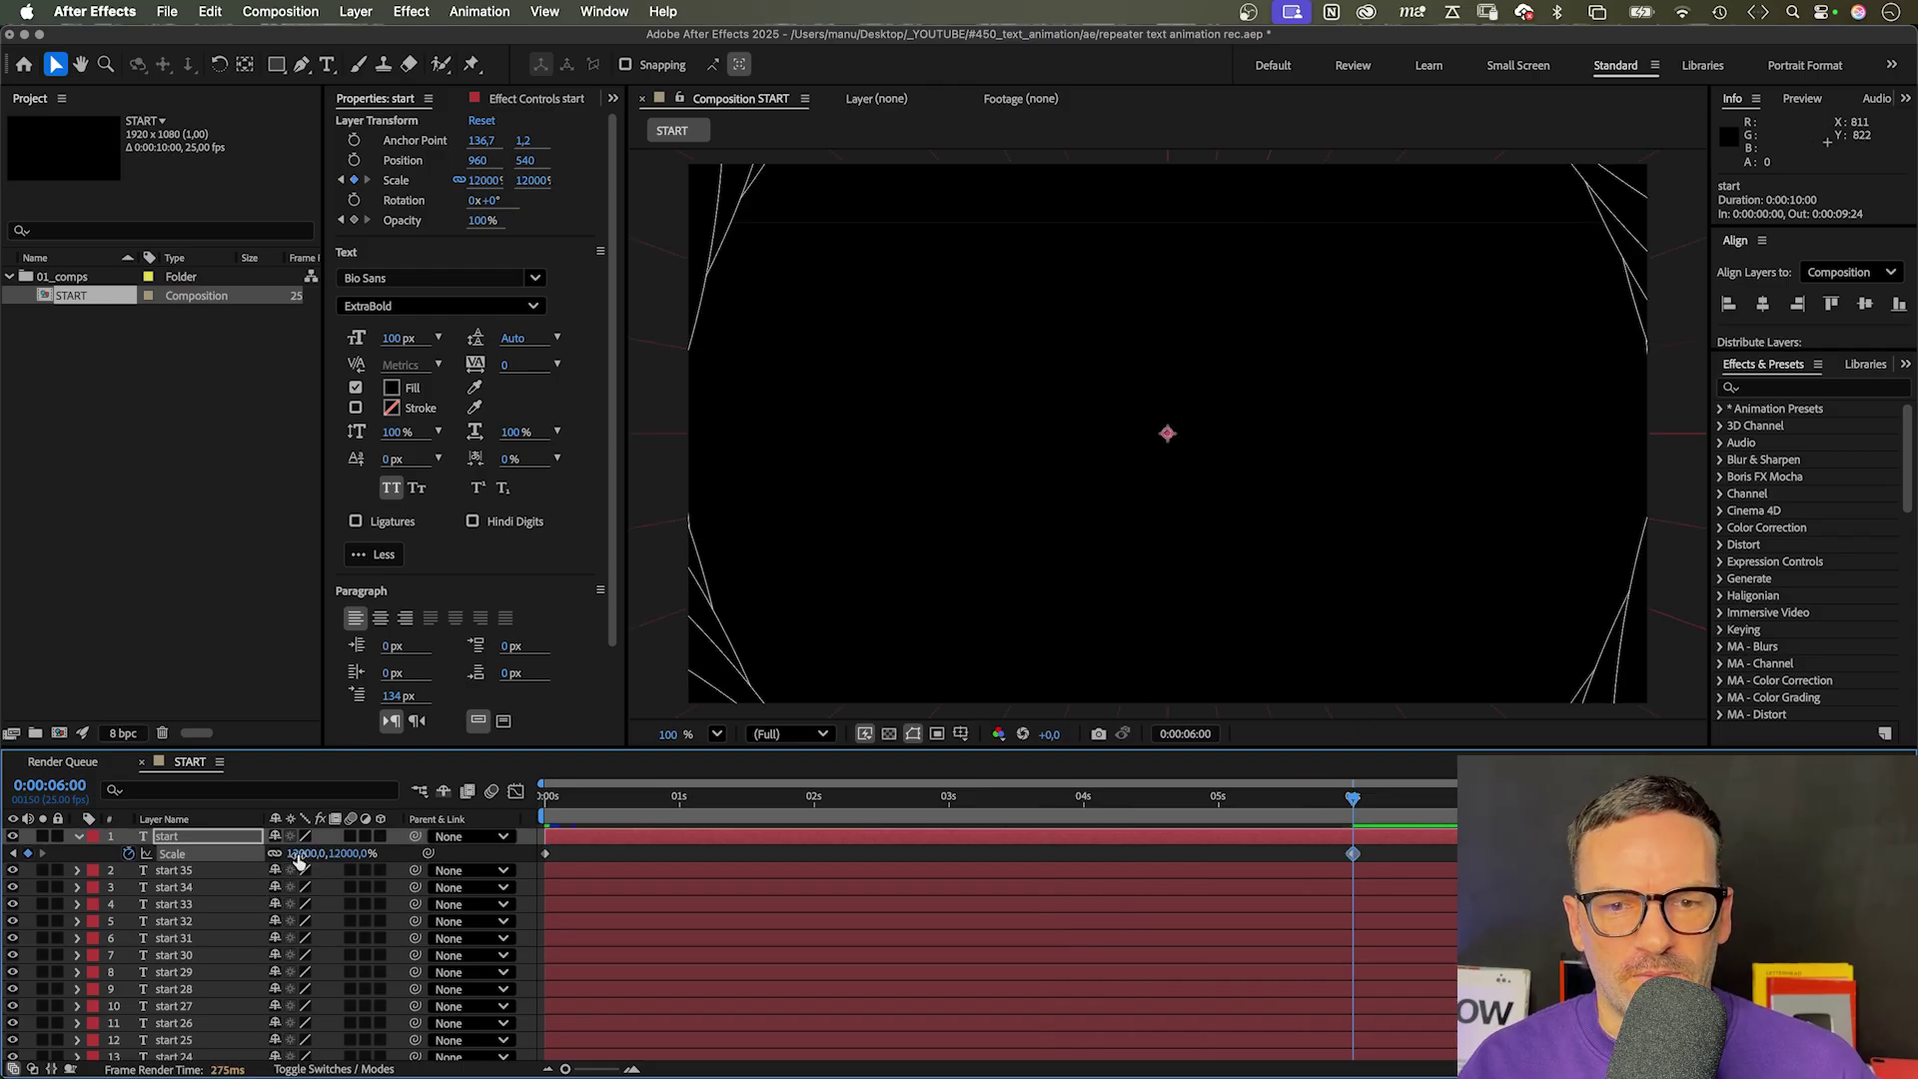
left_click_drag(317, 853, 1383, 859)
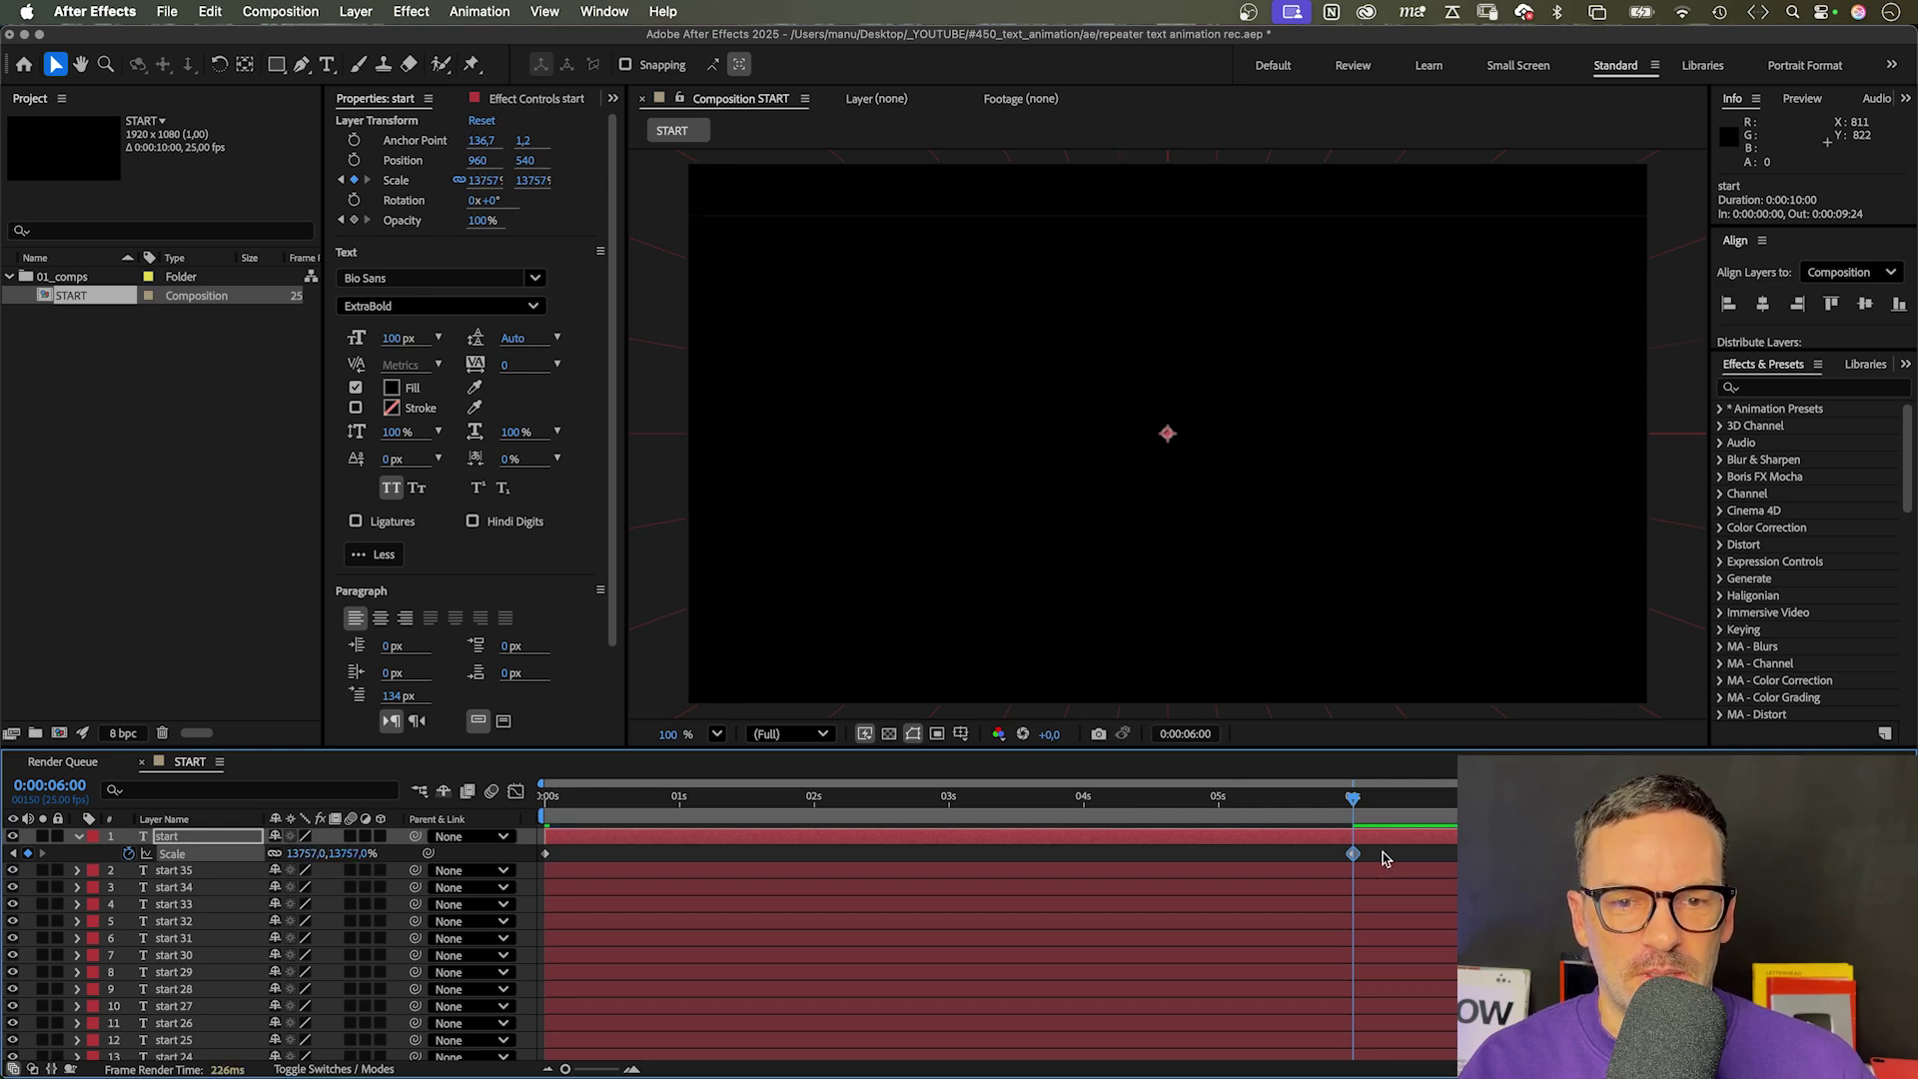
Step: In the speed graph, drag the Scale keyframes' influence handles so speed climbs sharply toward 6s
left_click(515, 792)
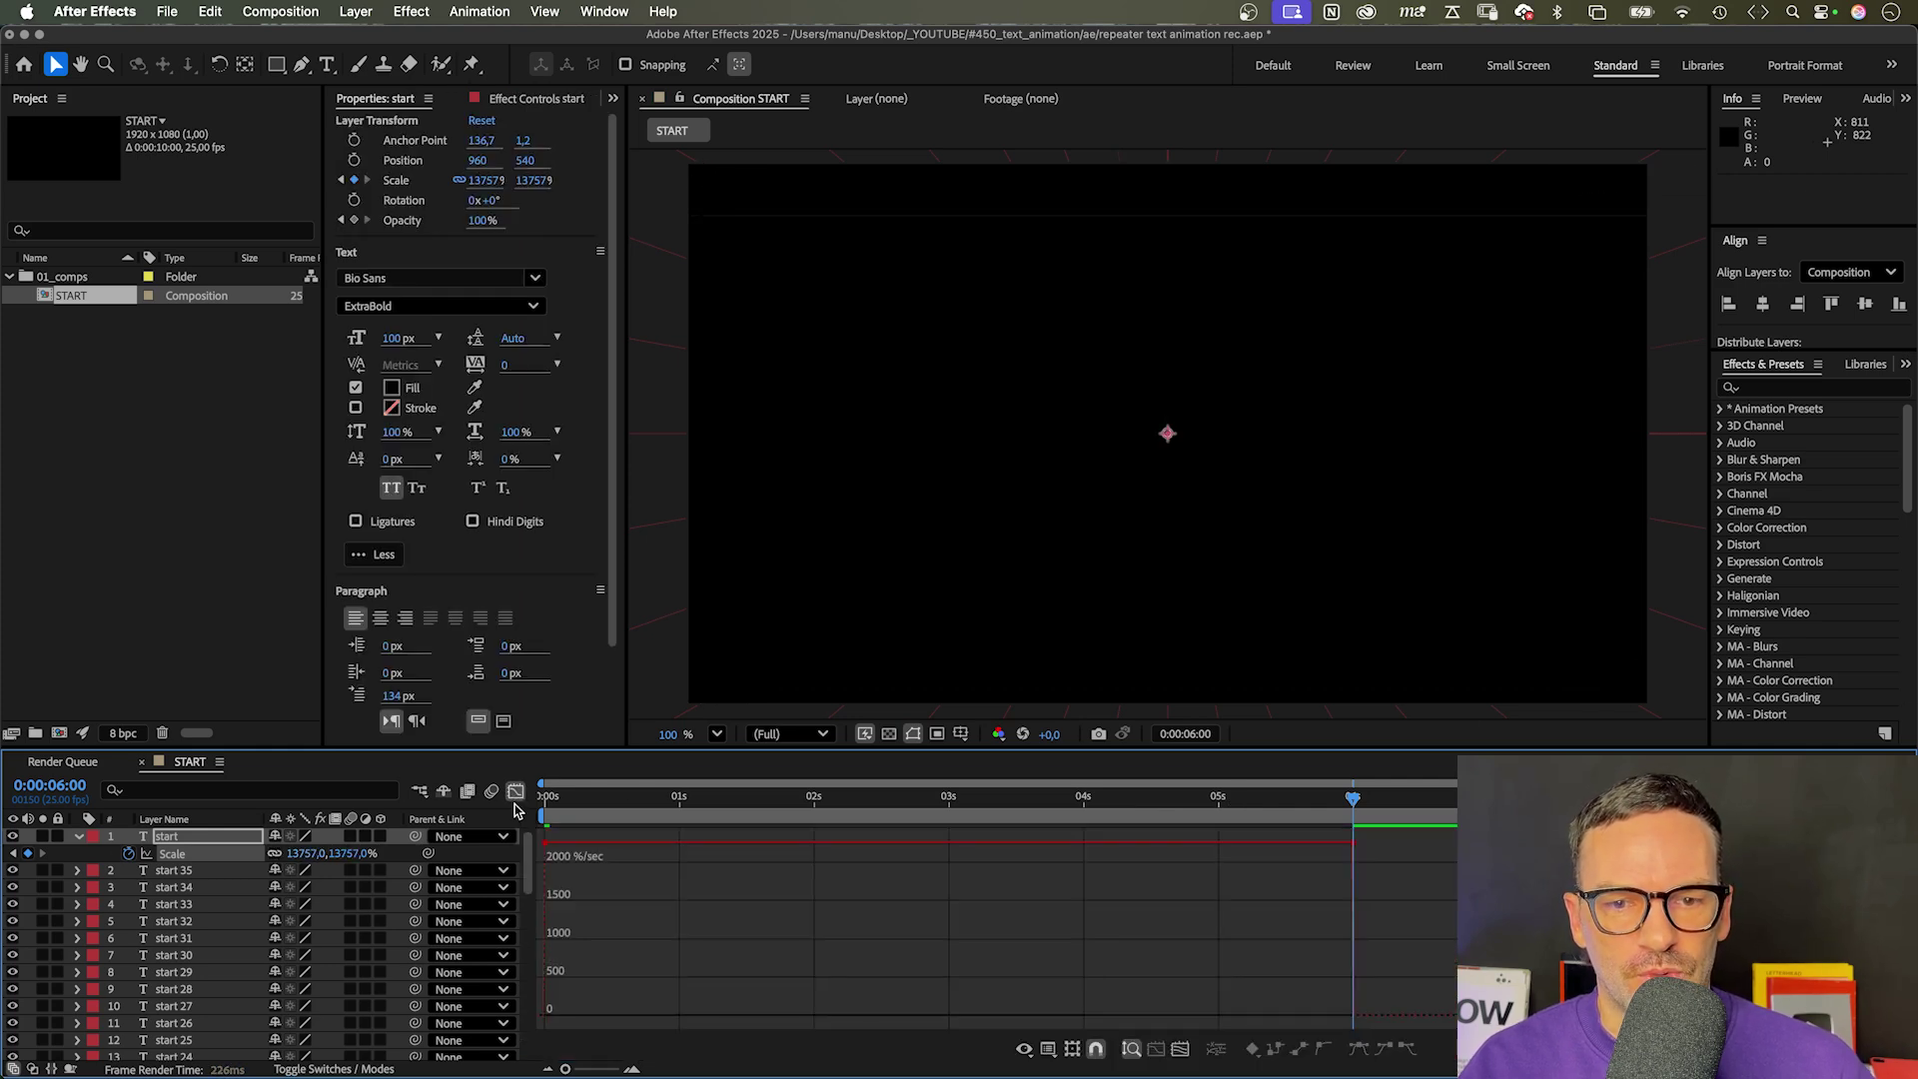
left_click(1097, 1049)
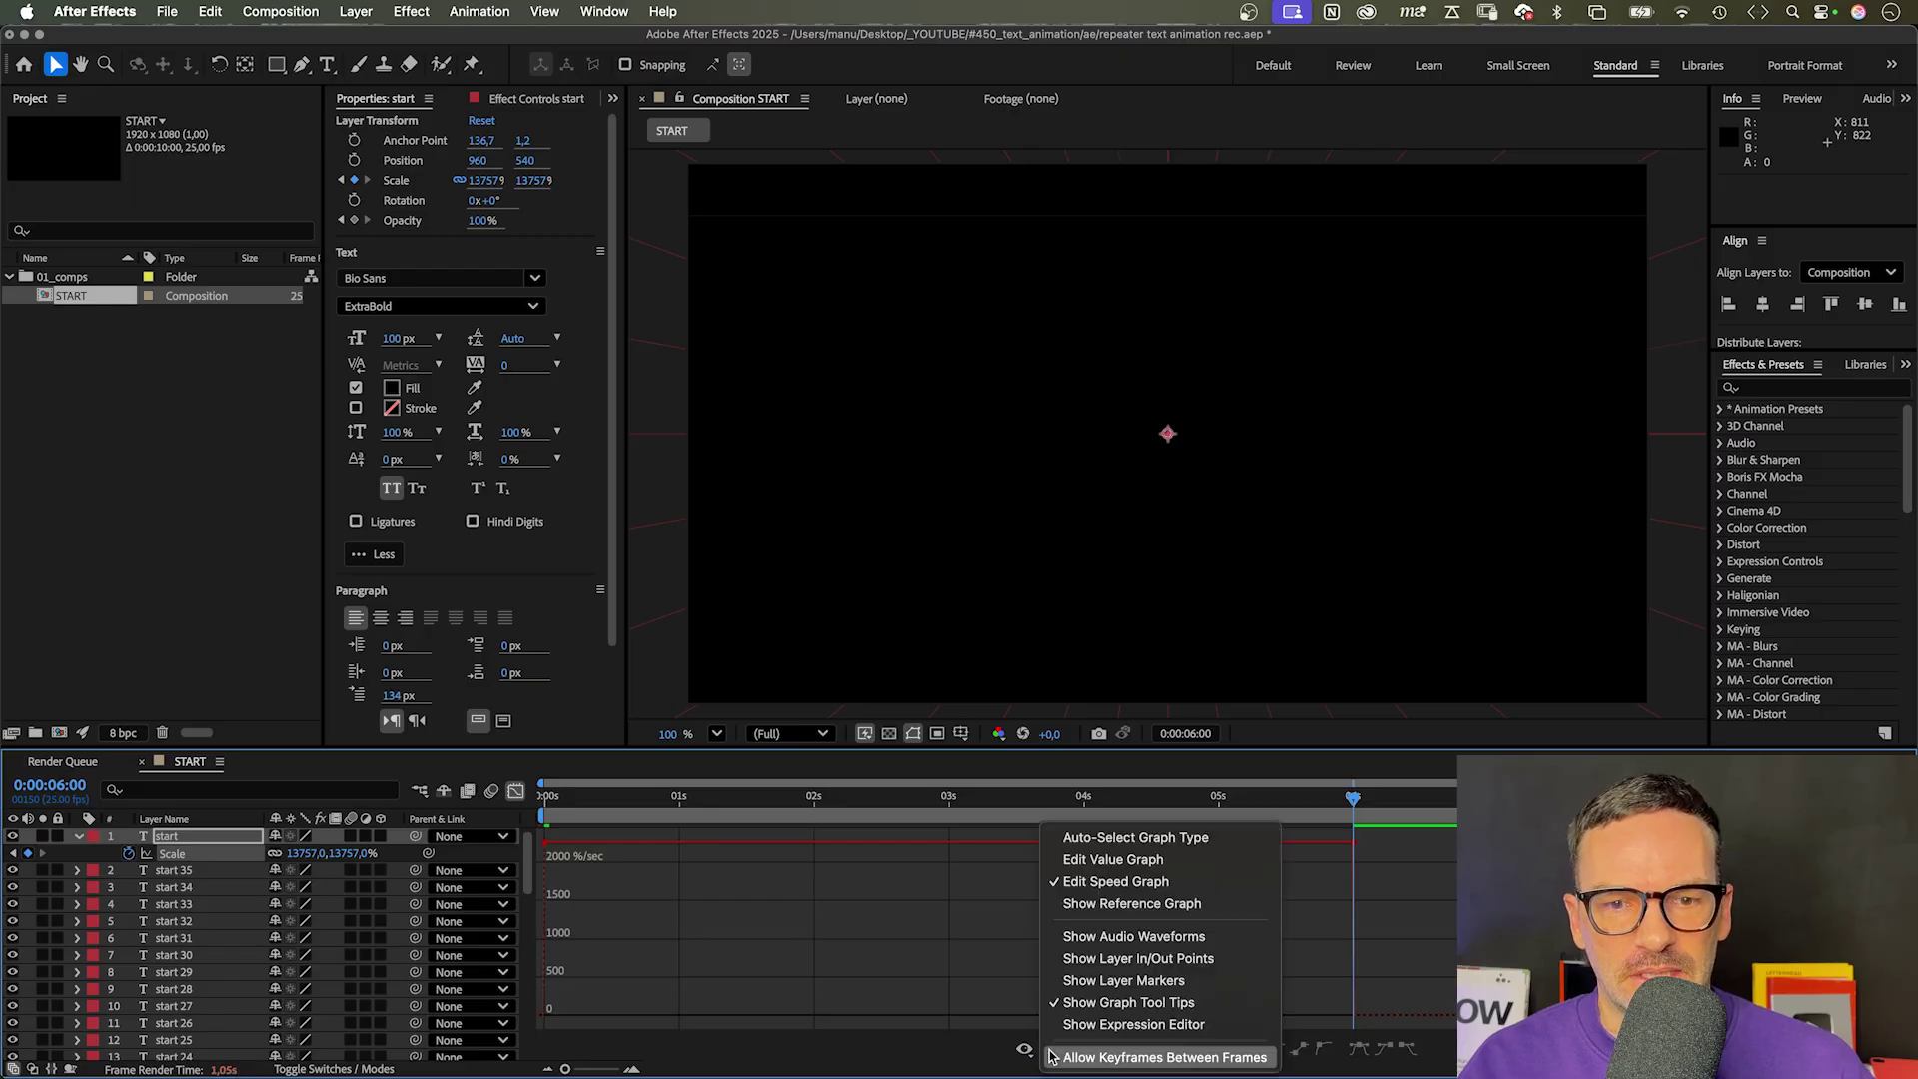
left_click(1103, 883)
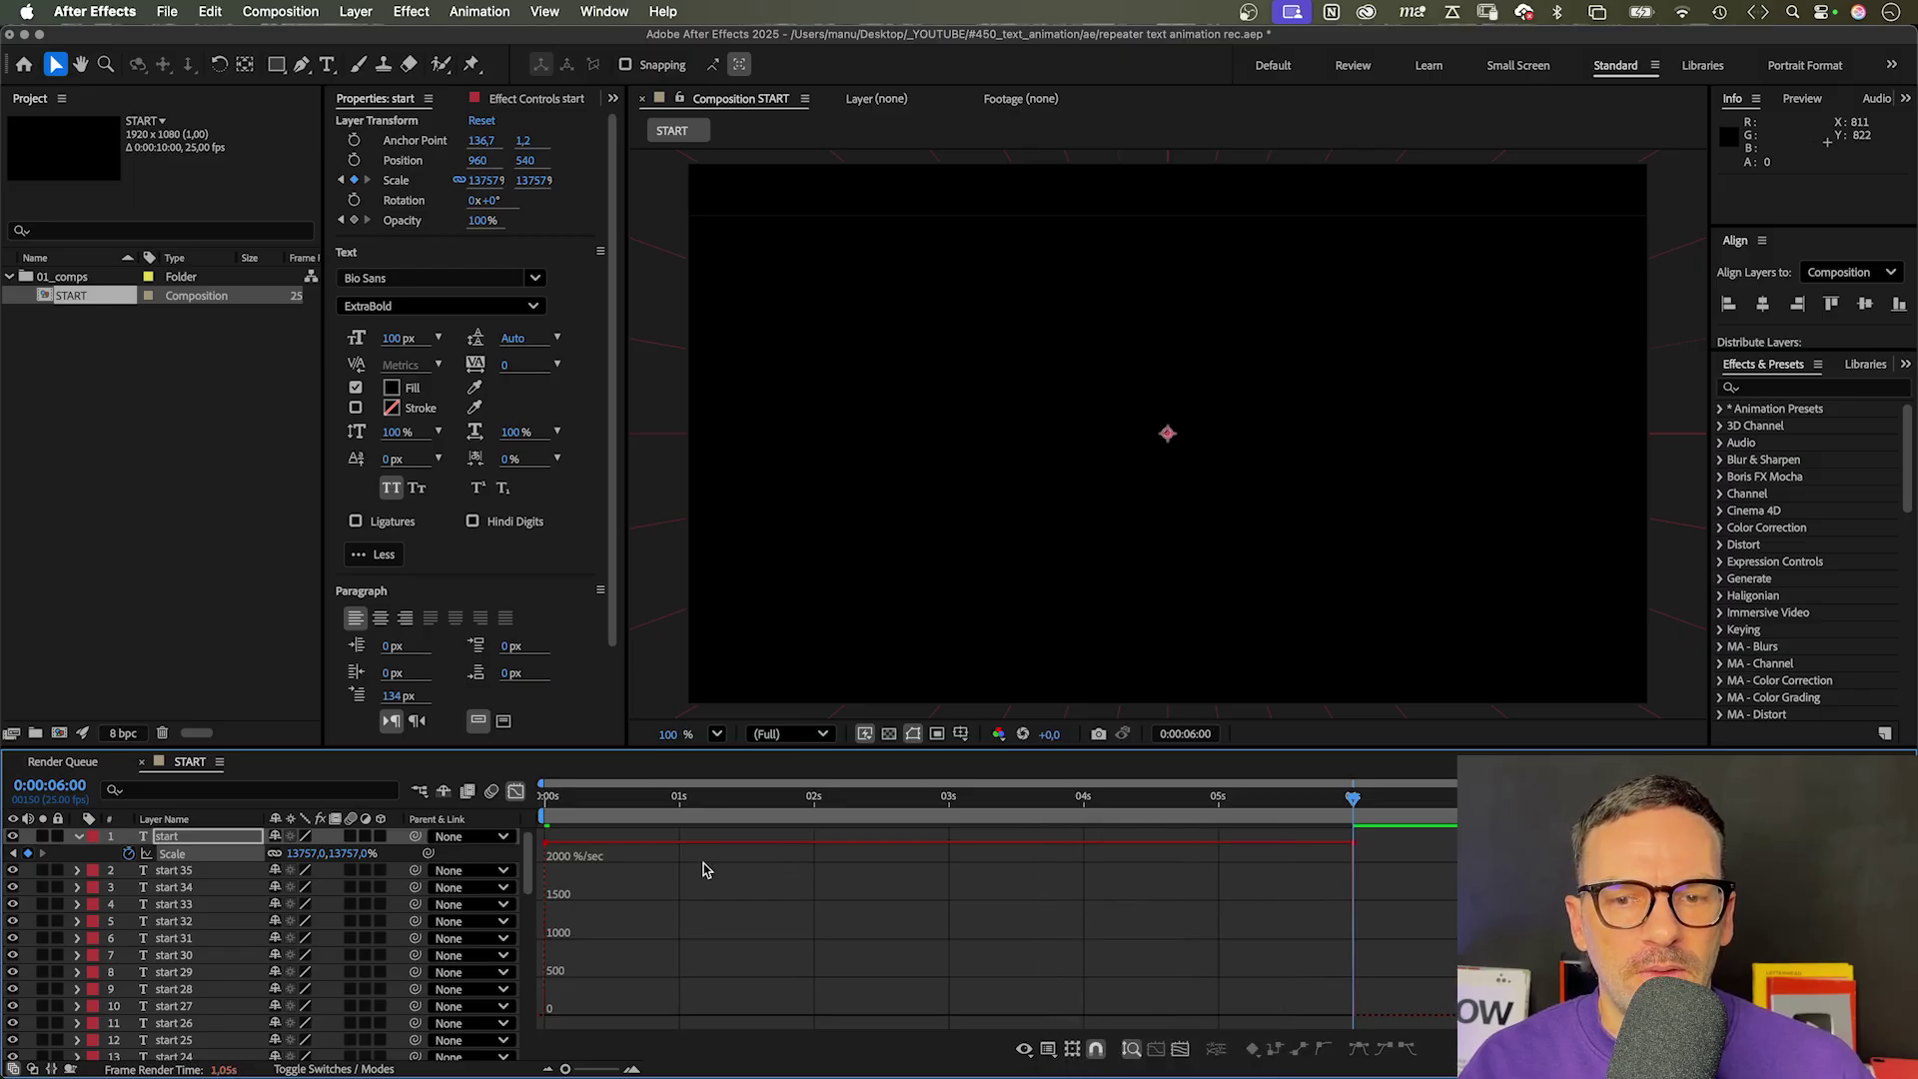
left_click(589, 842)
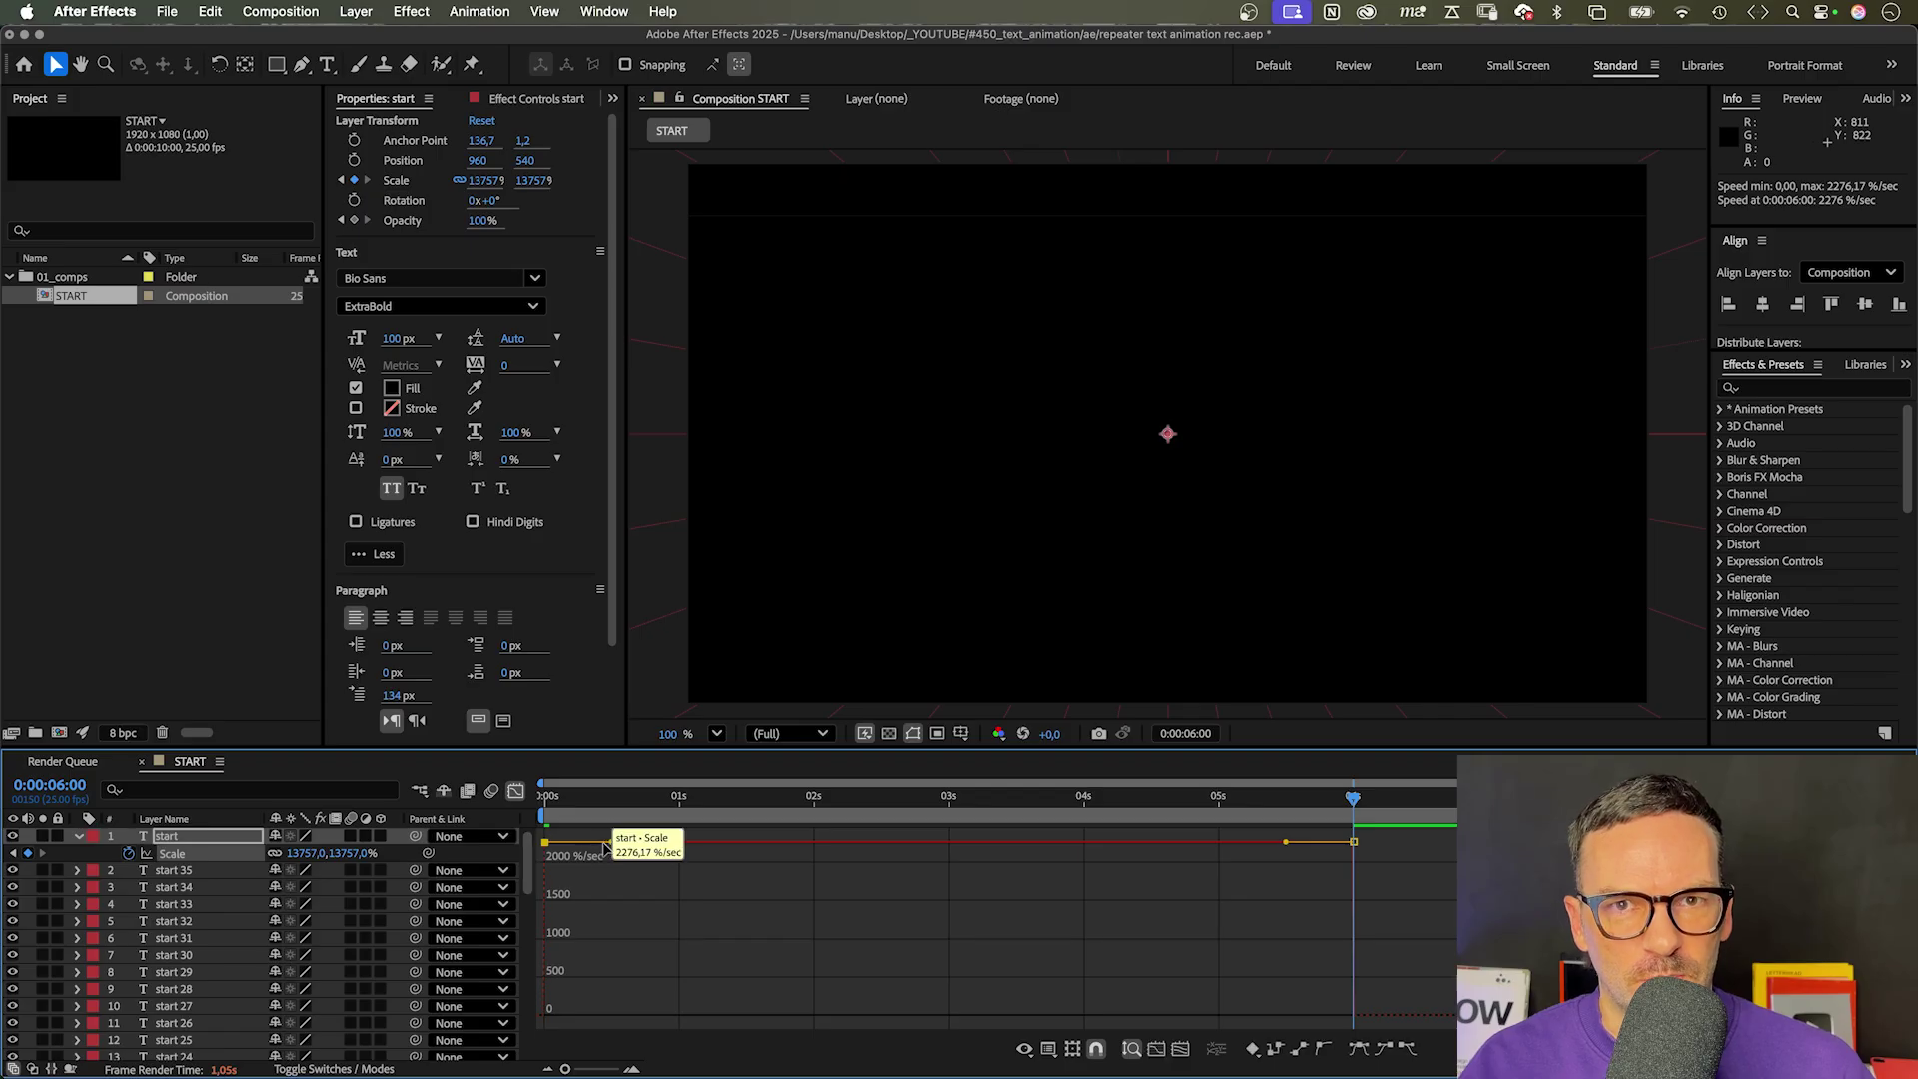
left_click_drag(604, 847, 1413, 1019)
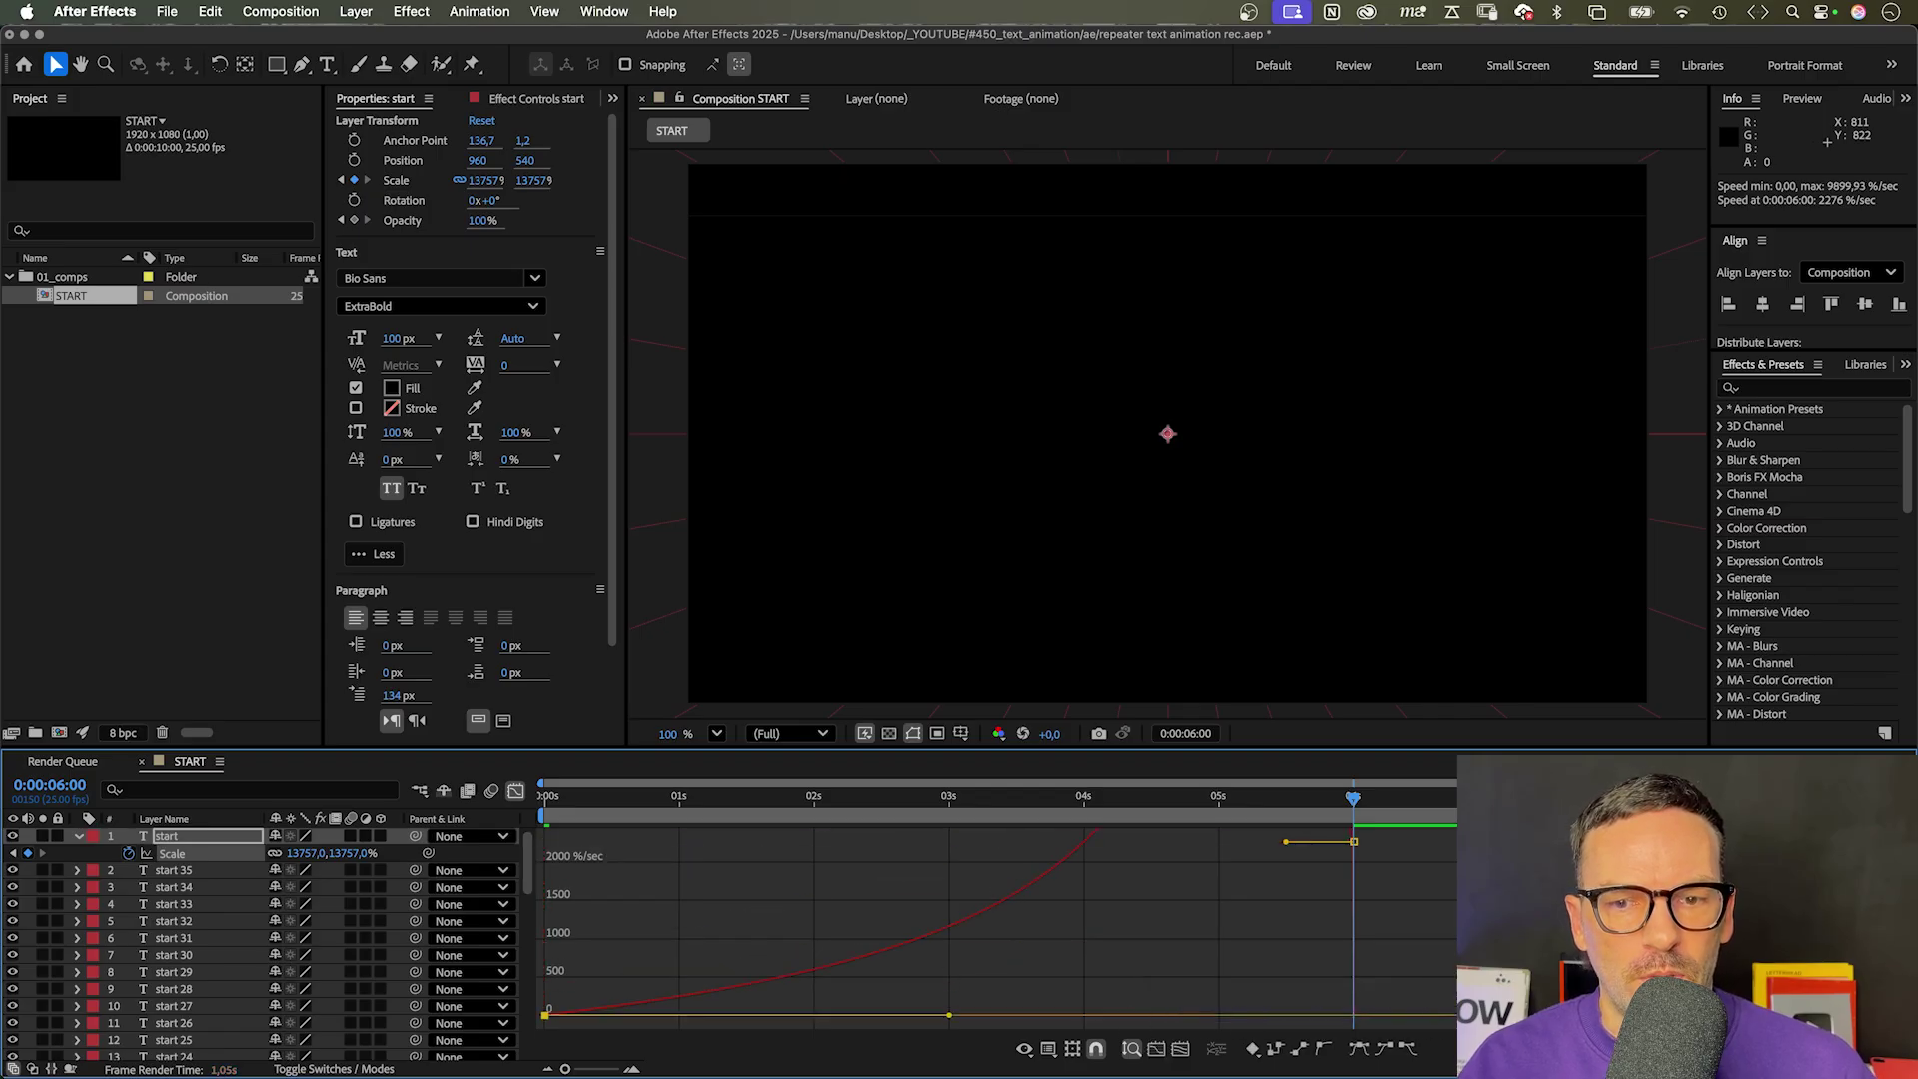
left_click_drag(1287, 980, 1441, 1006)
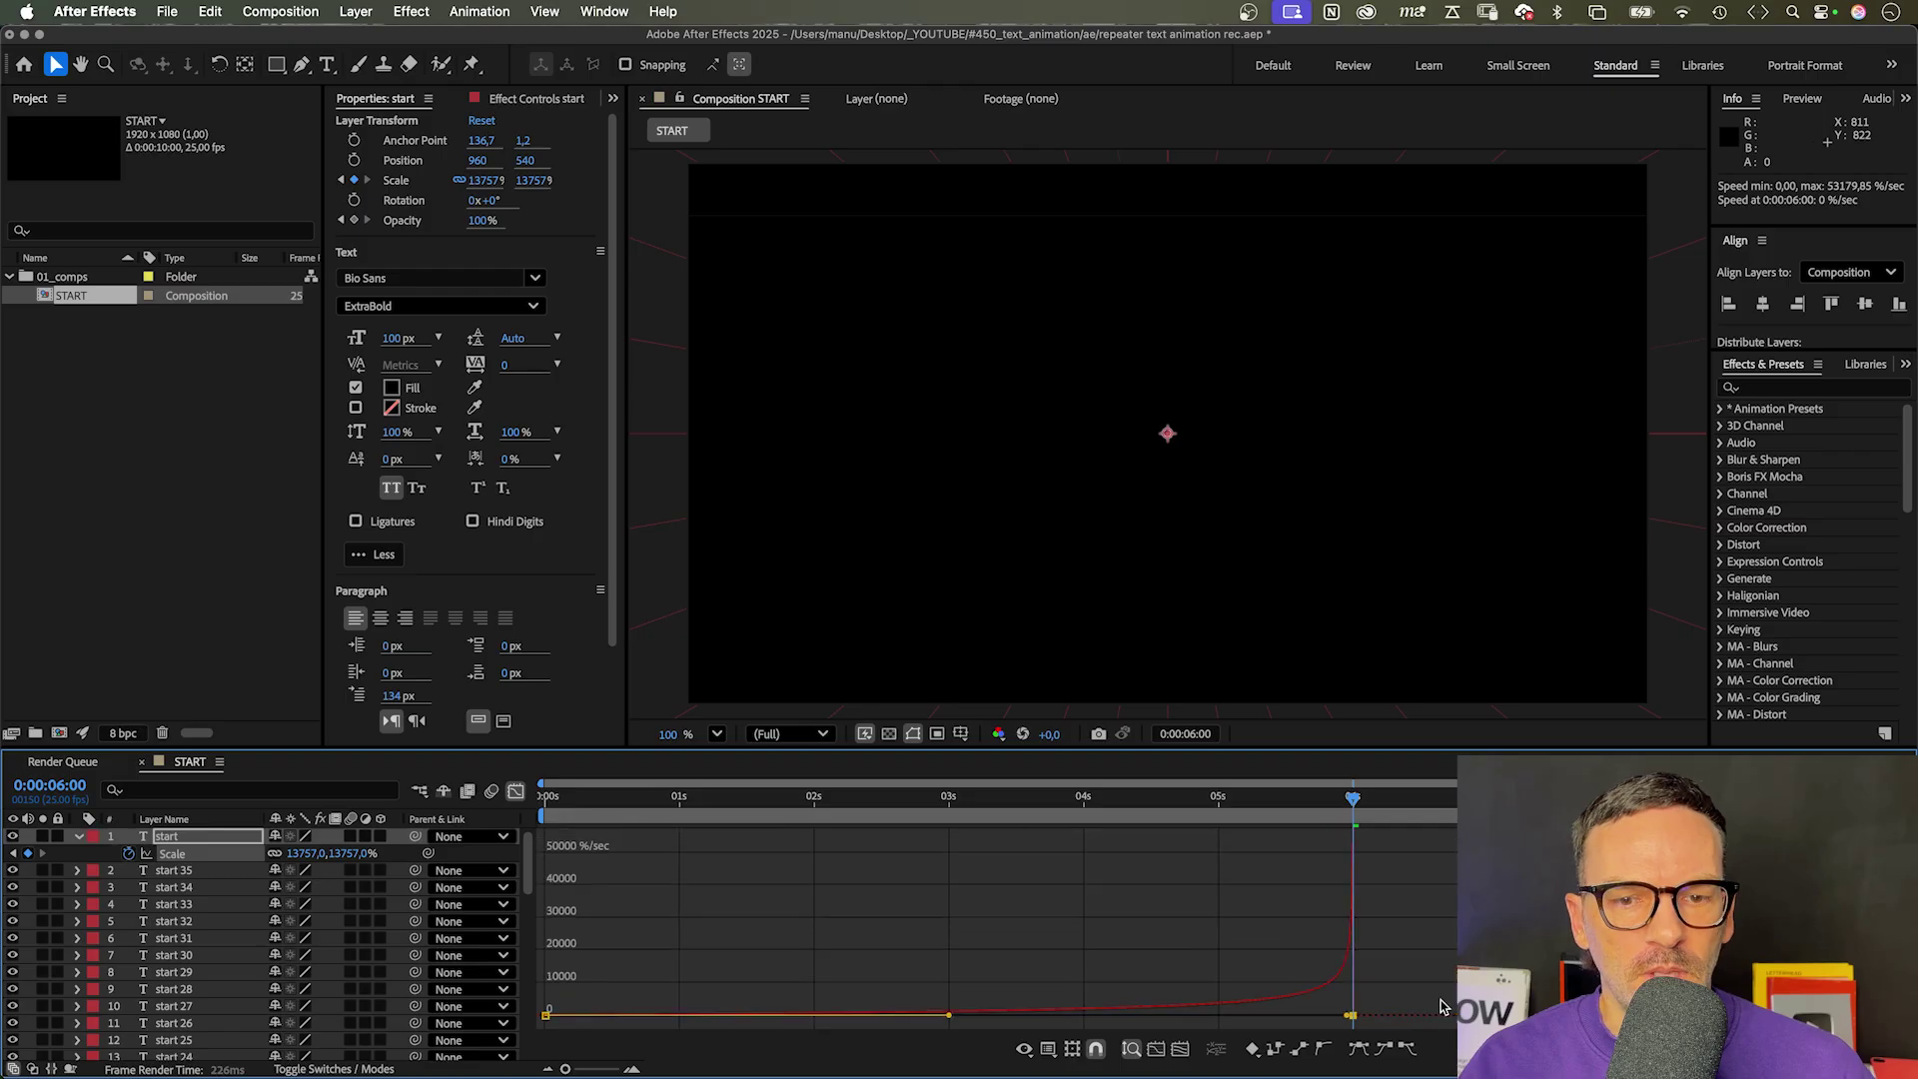
left_click(550, 796)
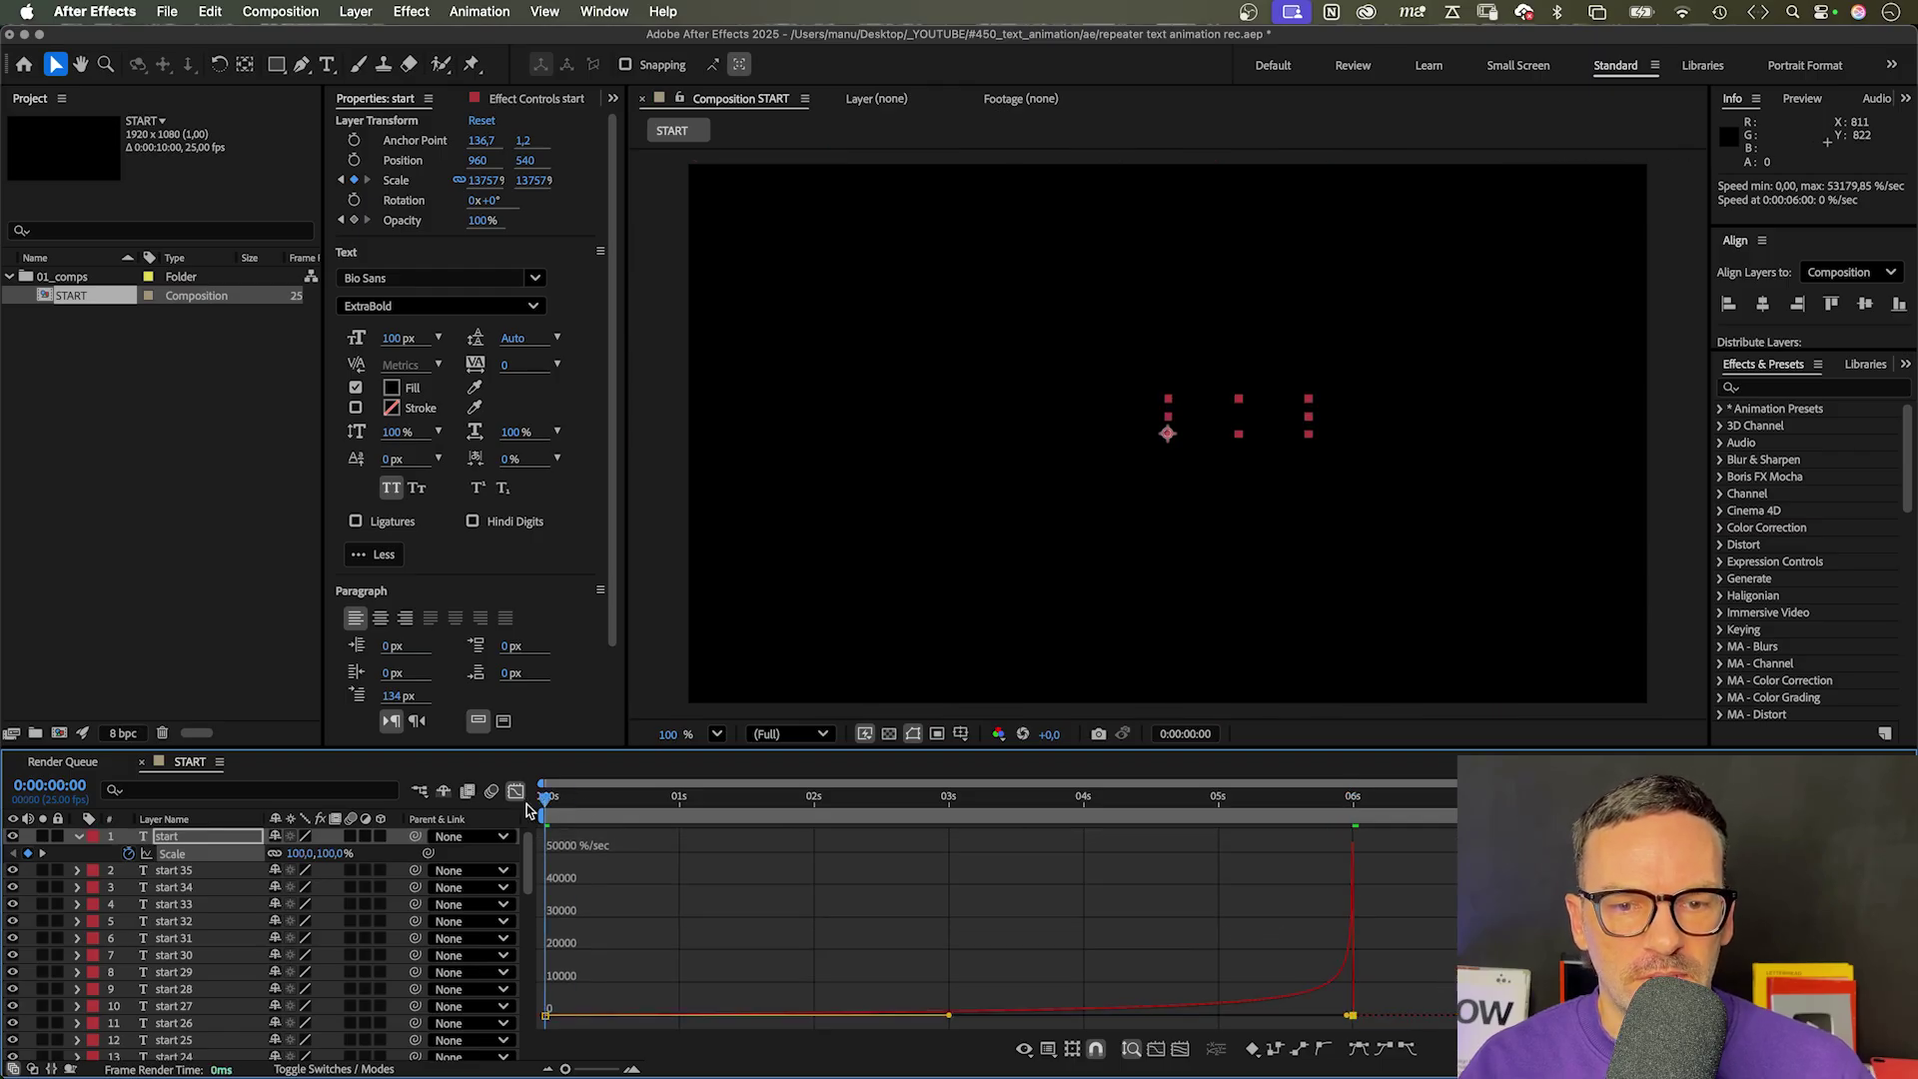
left_click(515, 792)
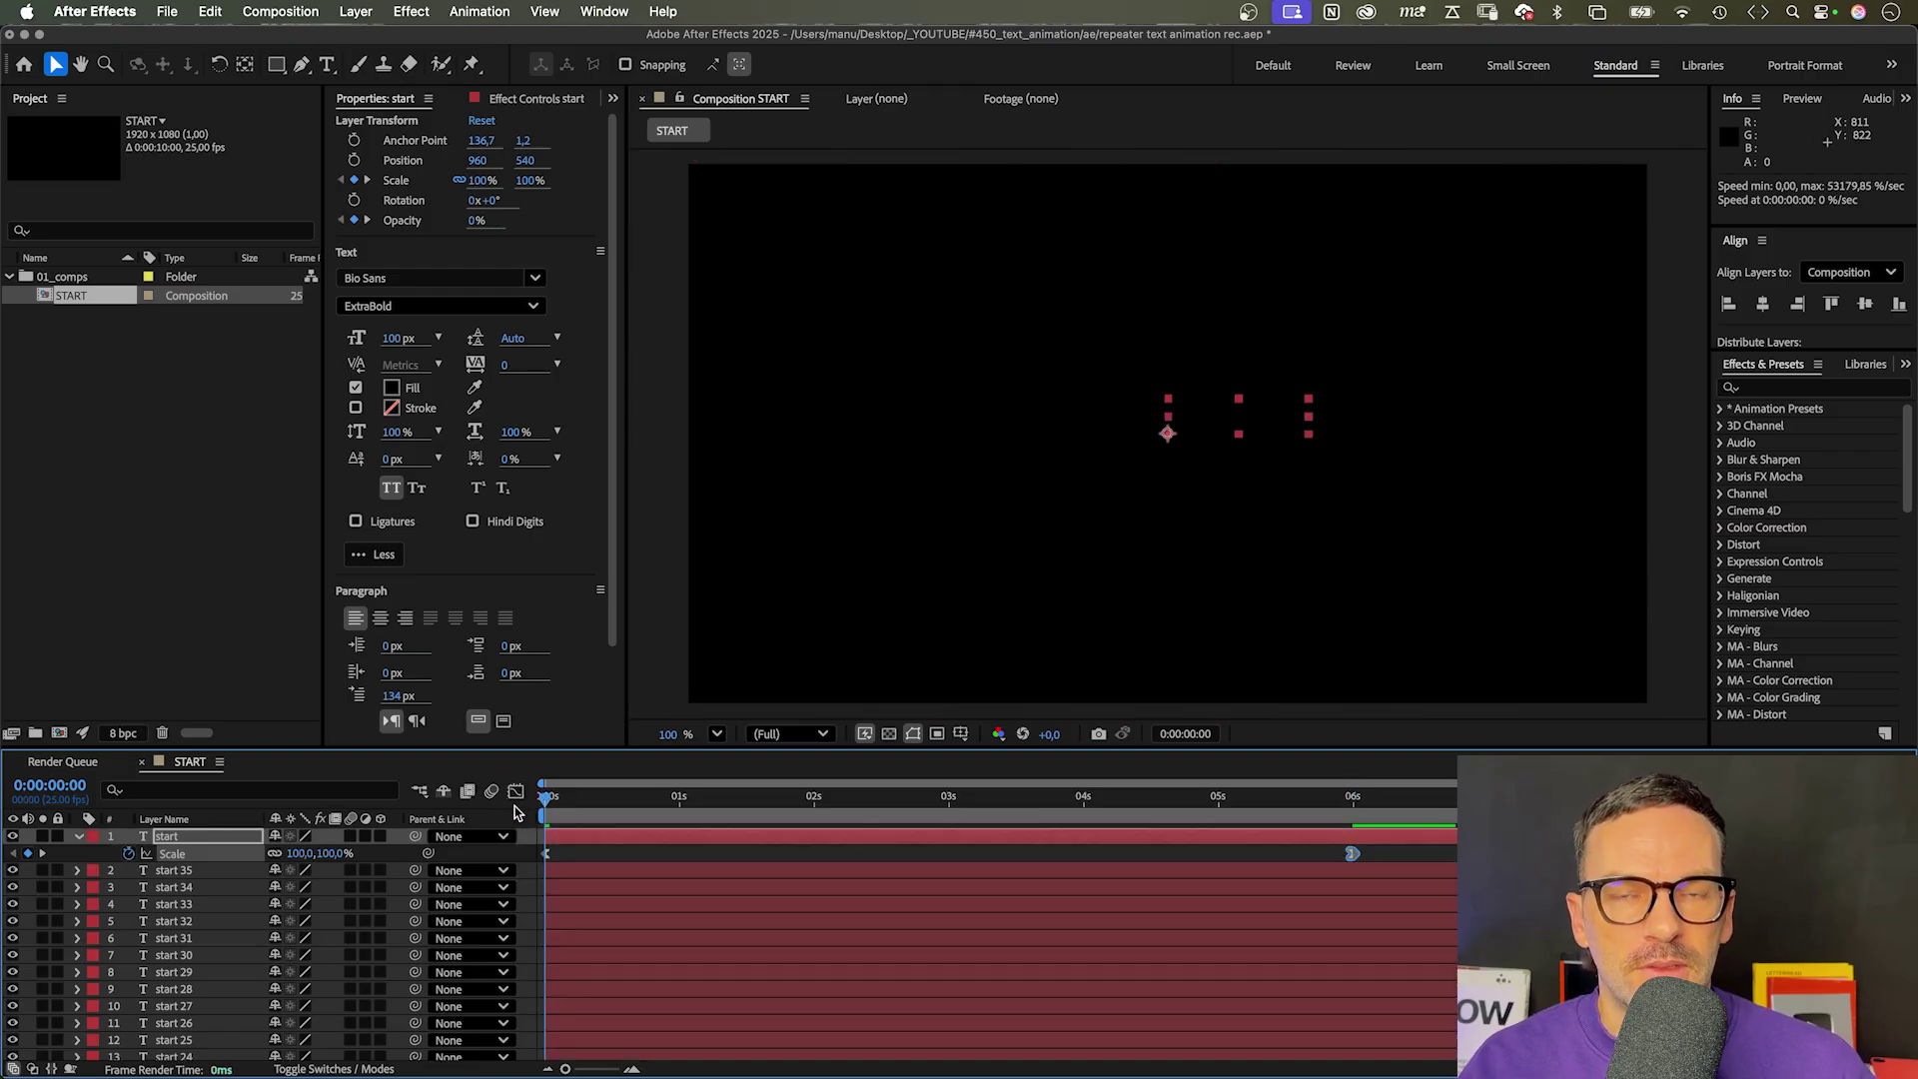
key("space")
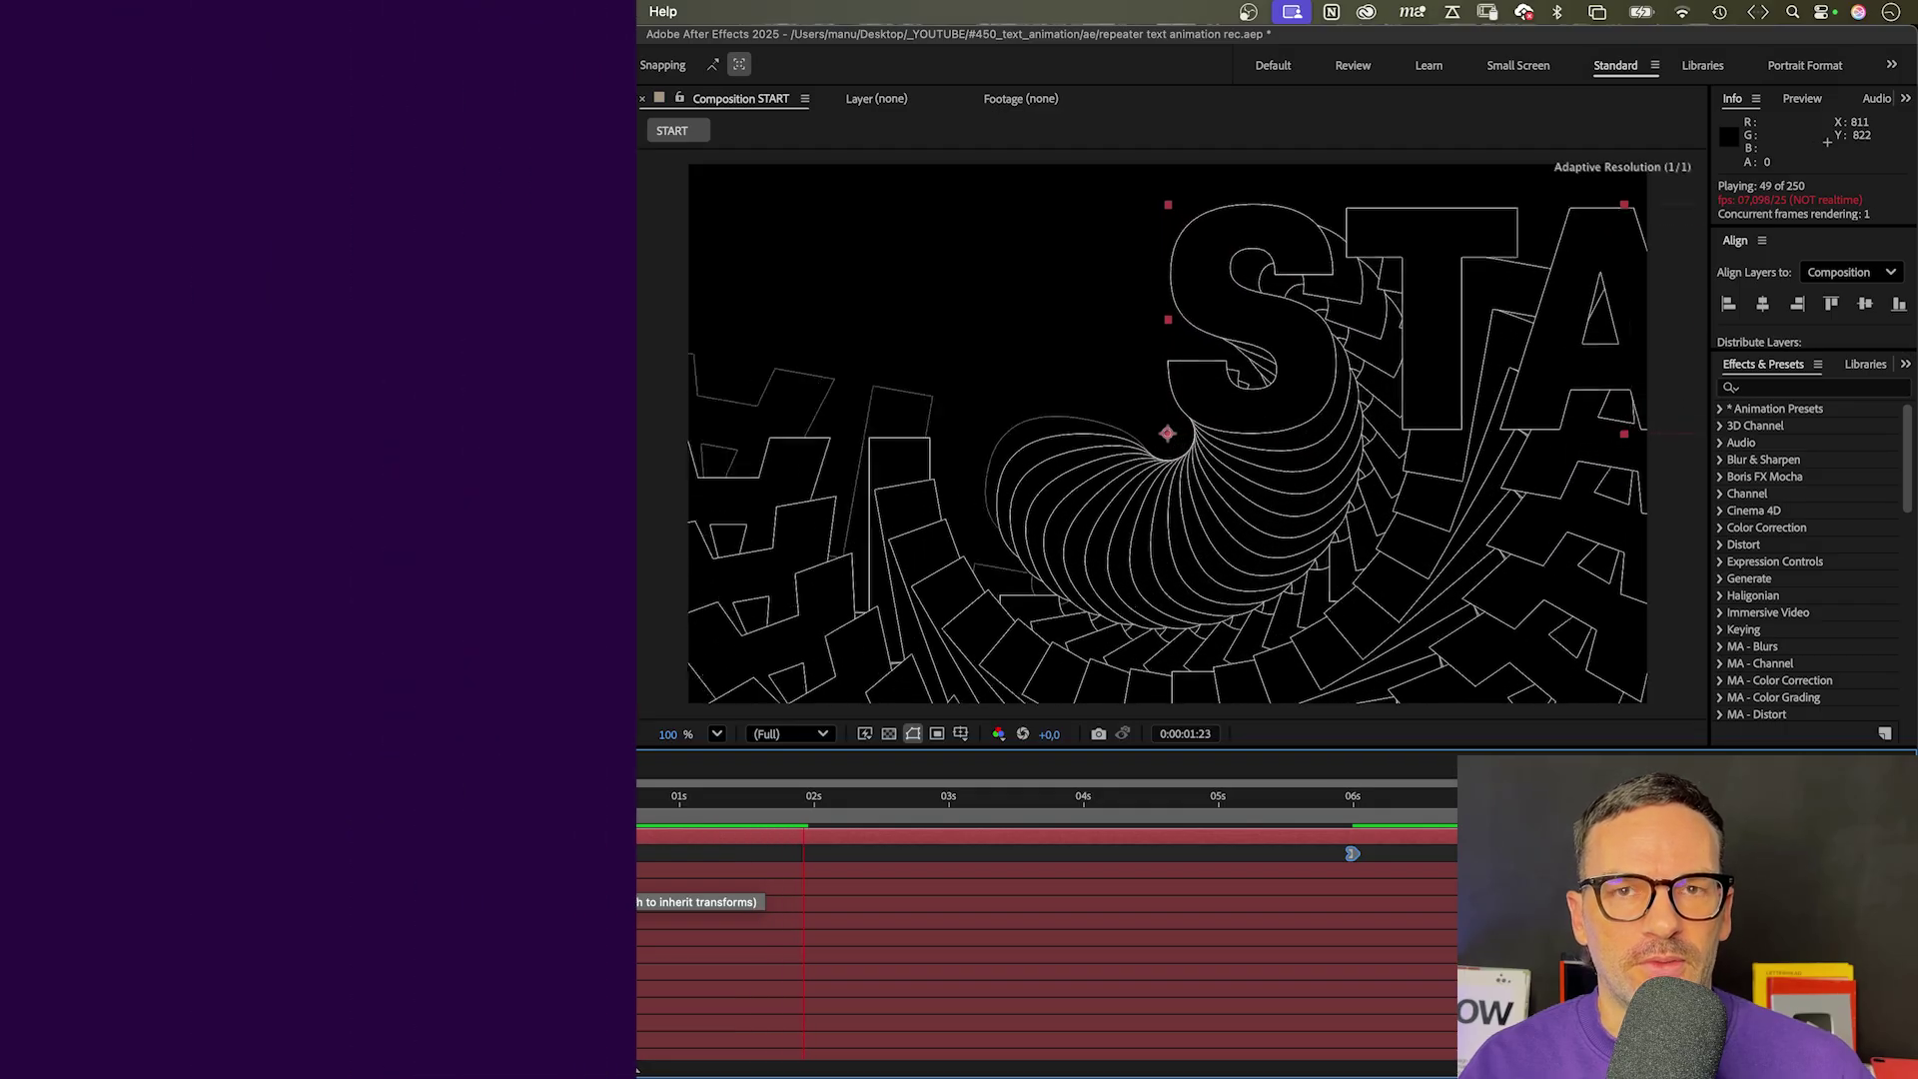
key("space")
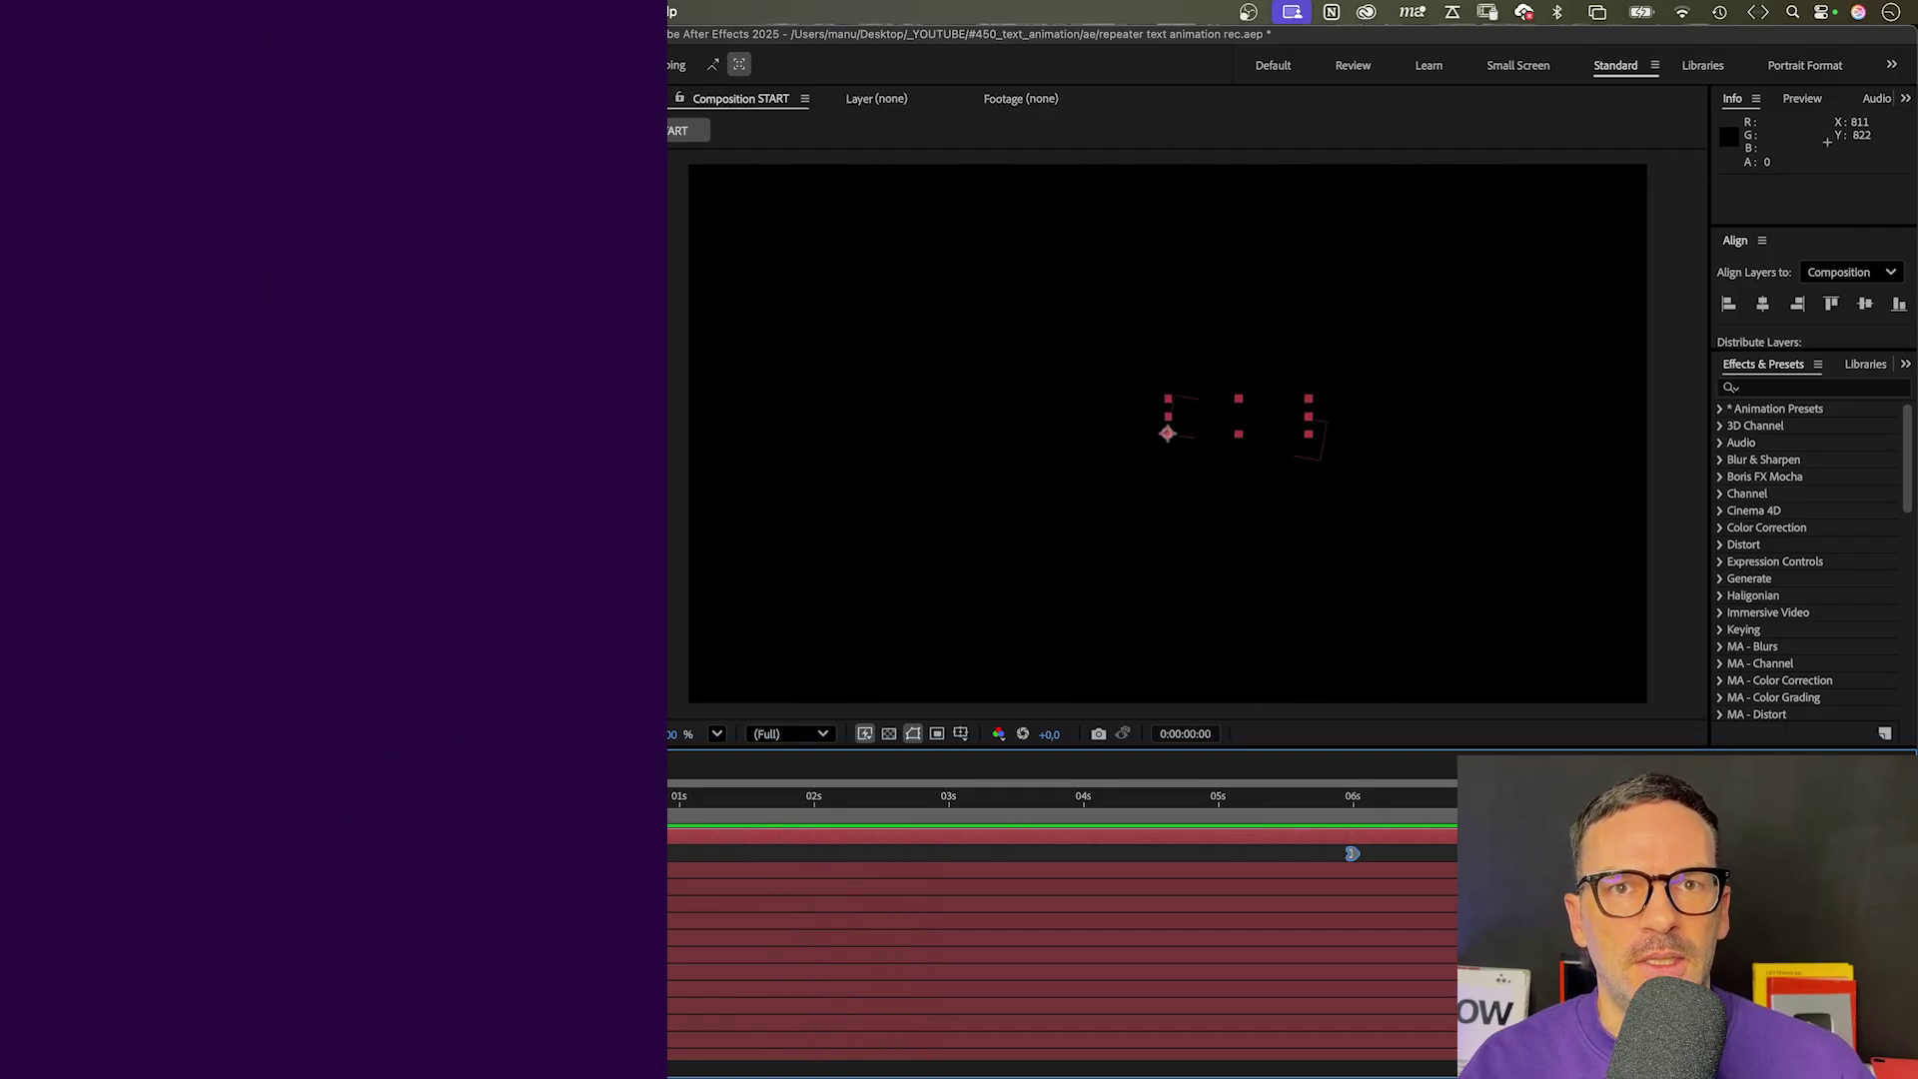
key("space")
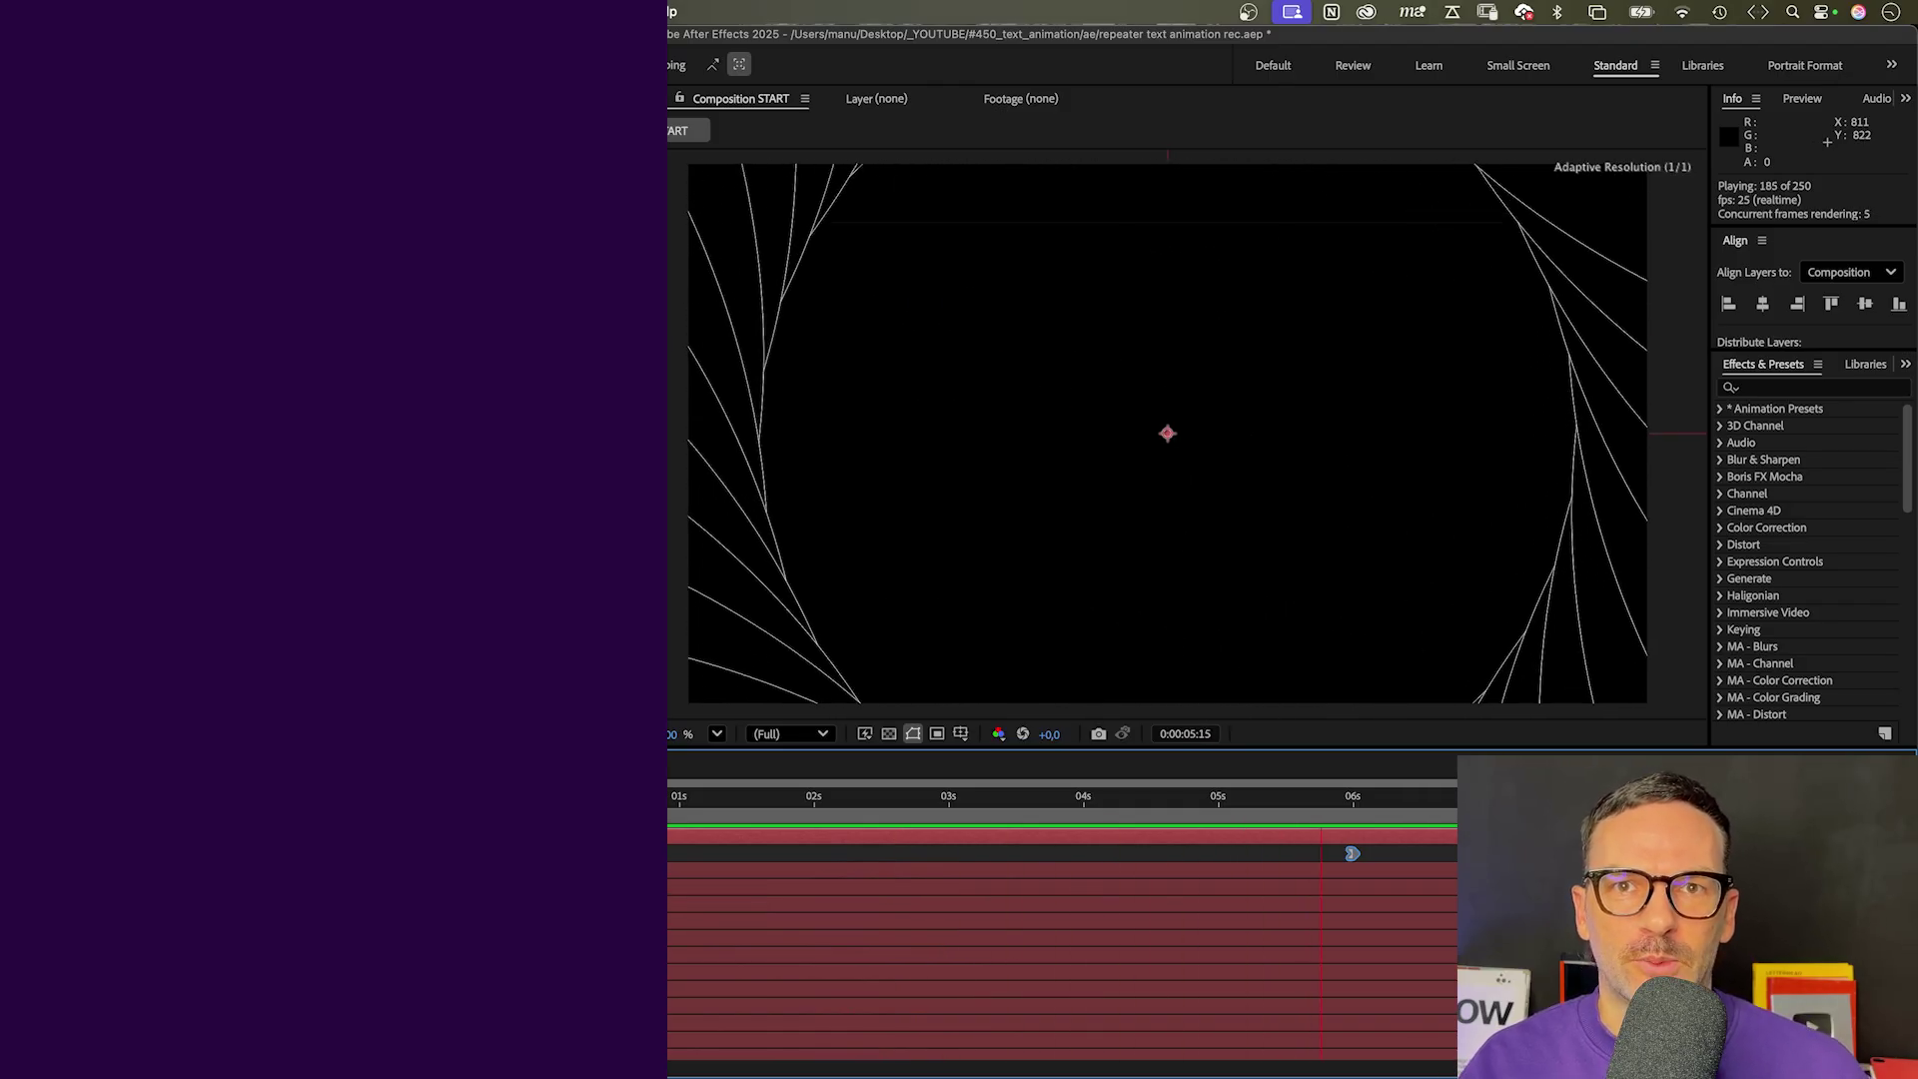
key("space")
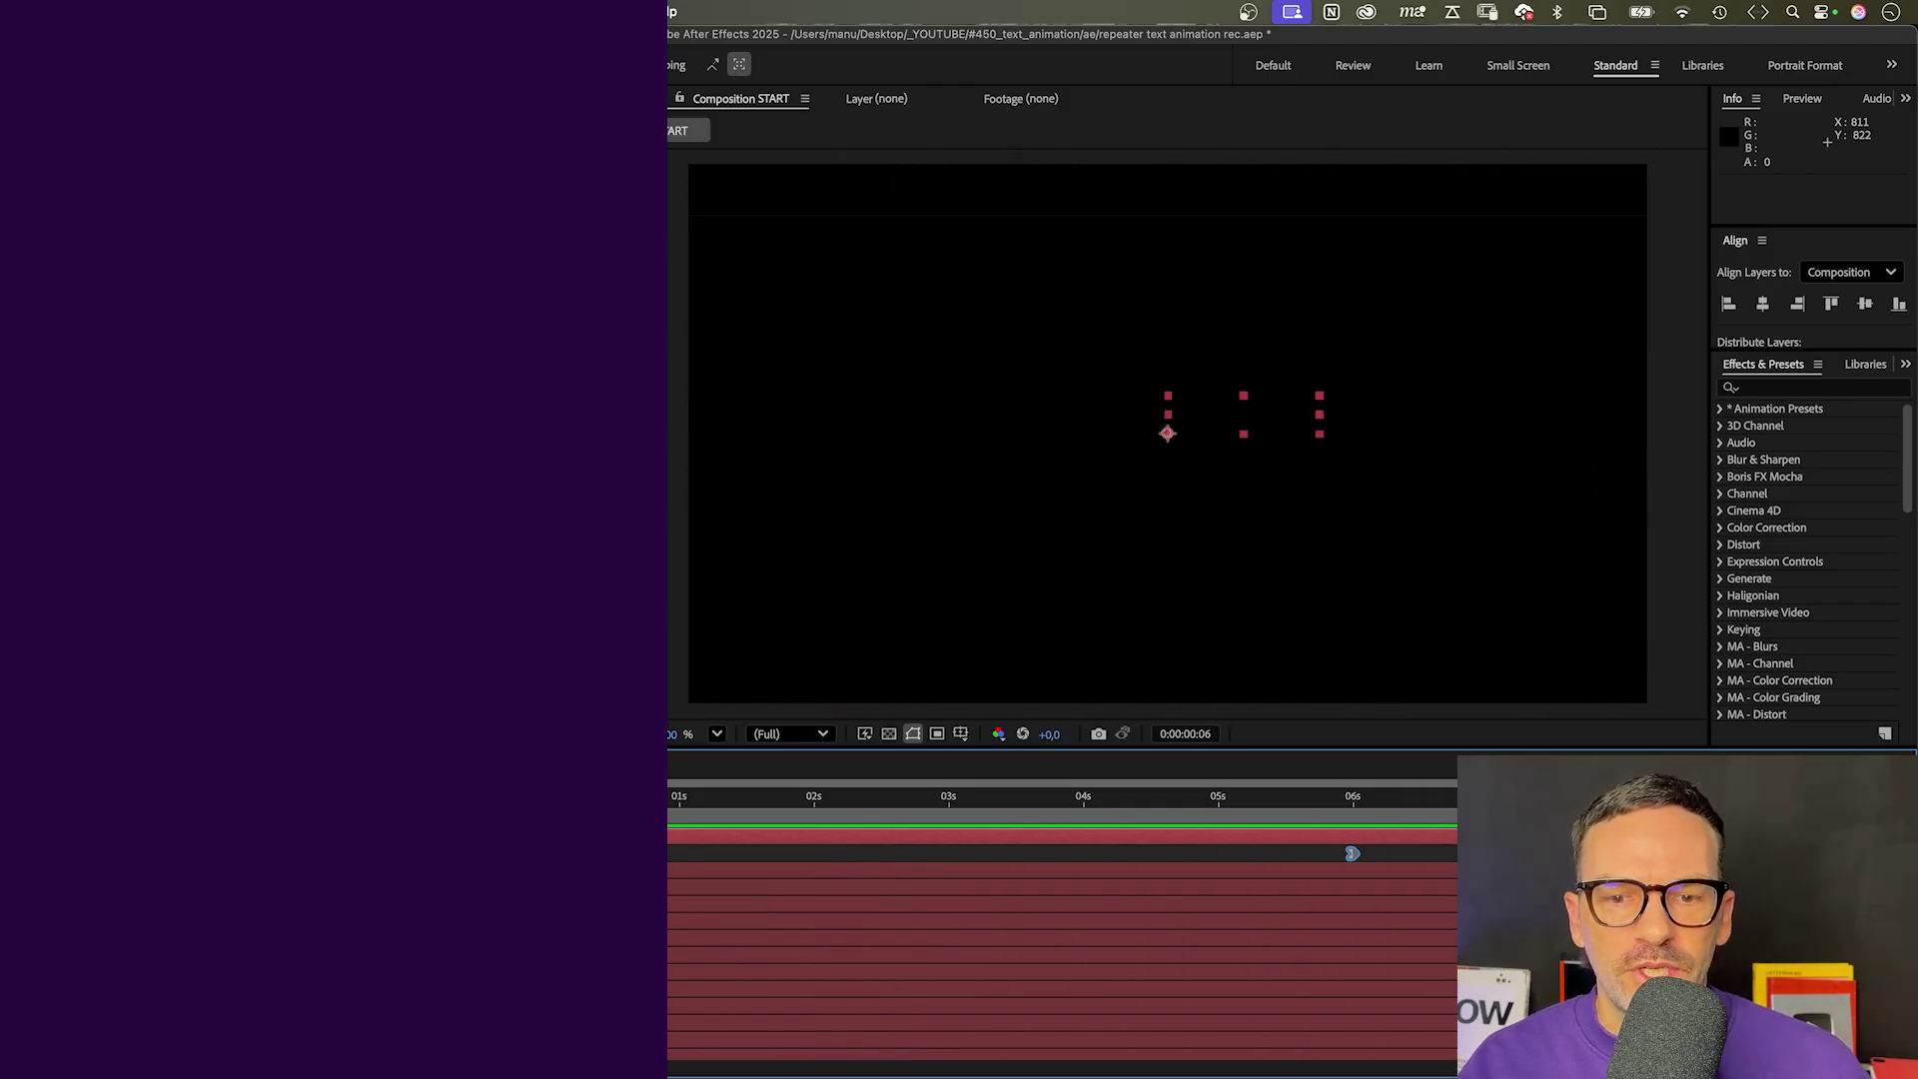
key("space")
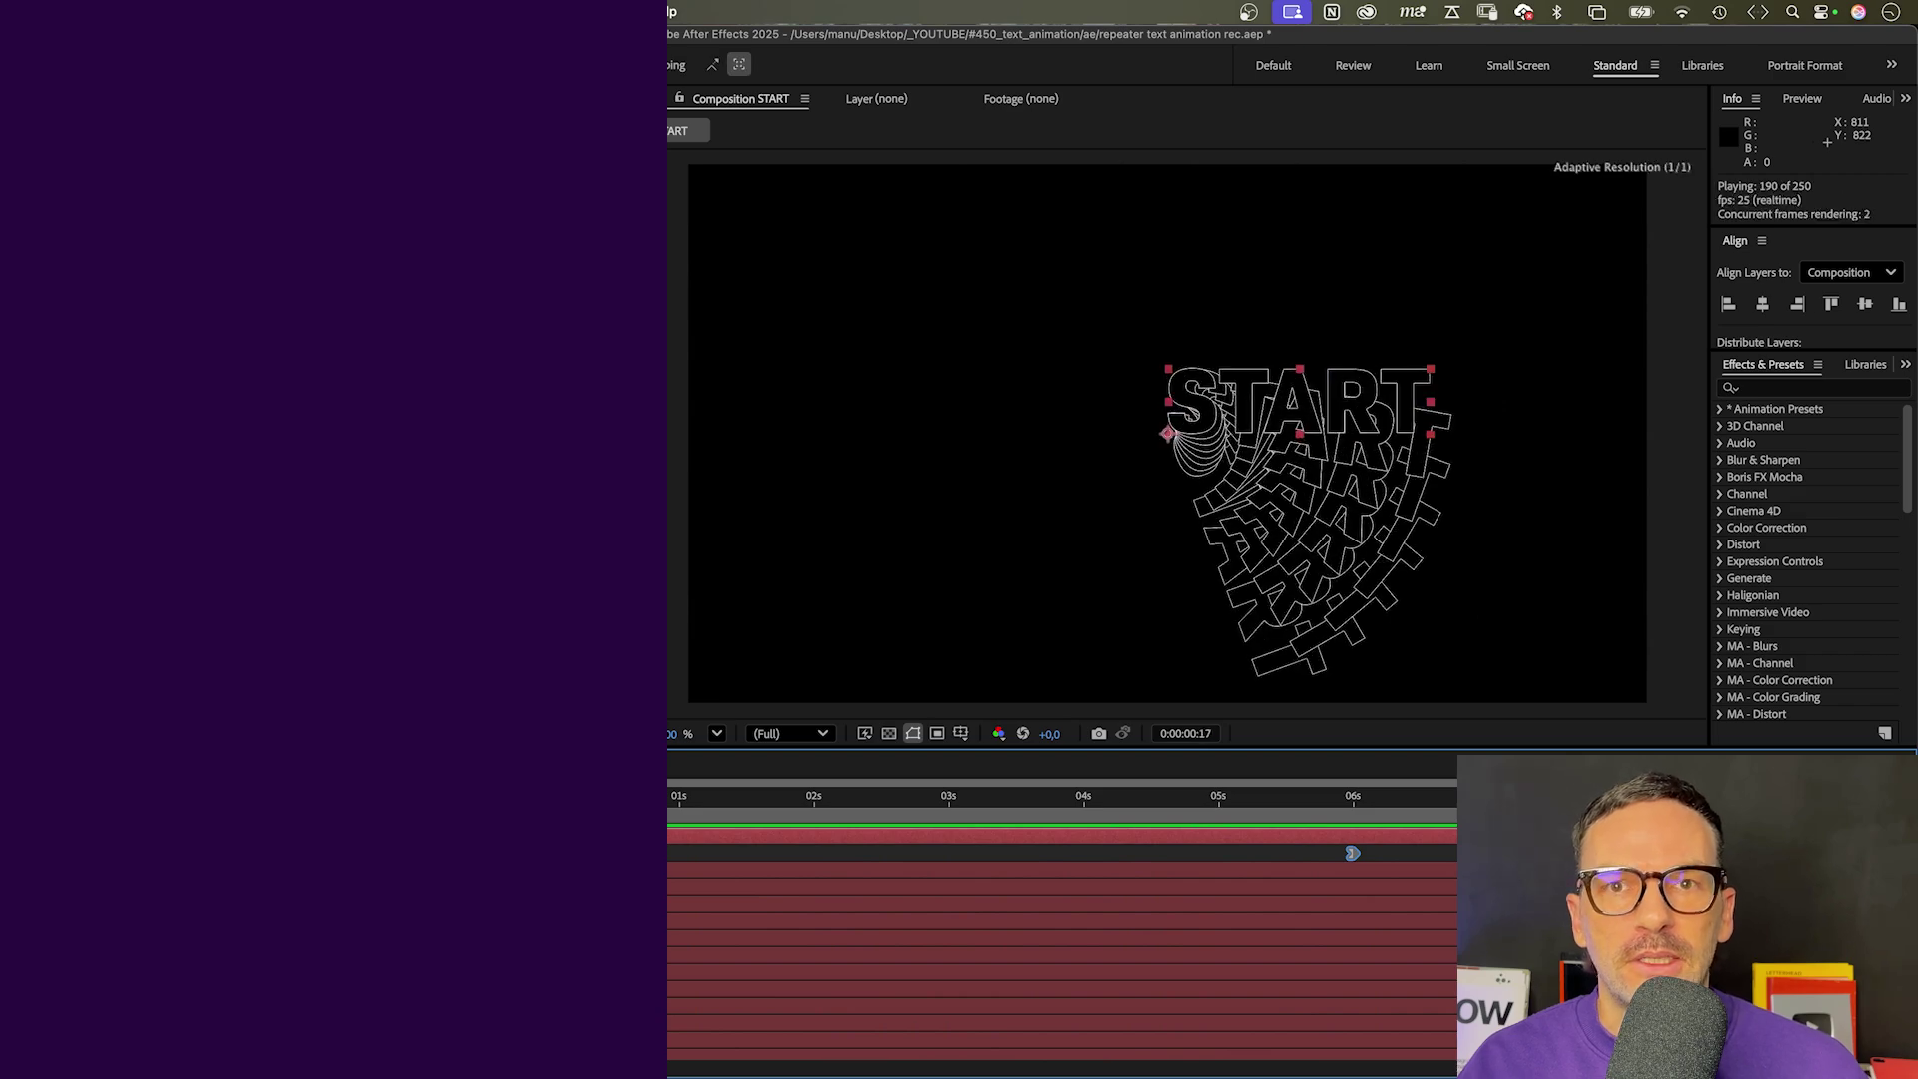